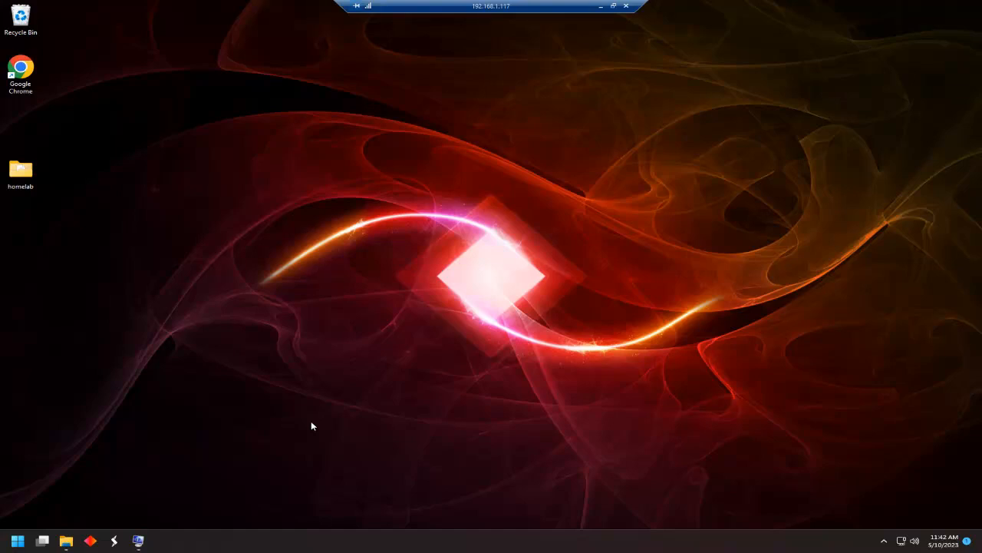
Review the System Summary (Windows 11 Education, i9-10900K, 64 GB RAM), then close System Information.
left_click(139, 541)
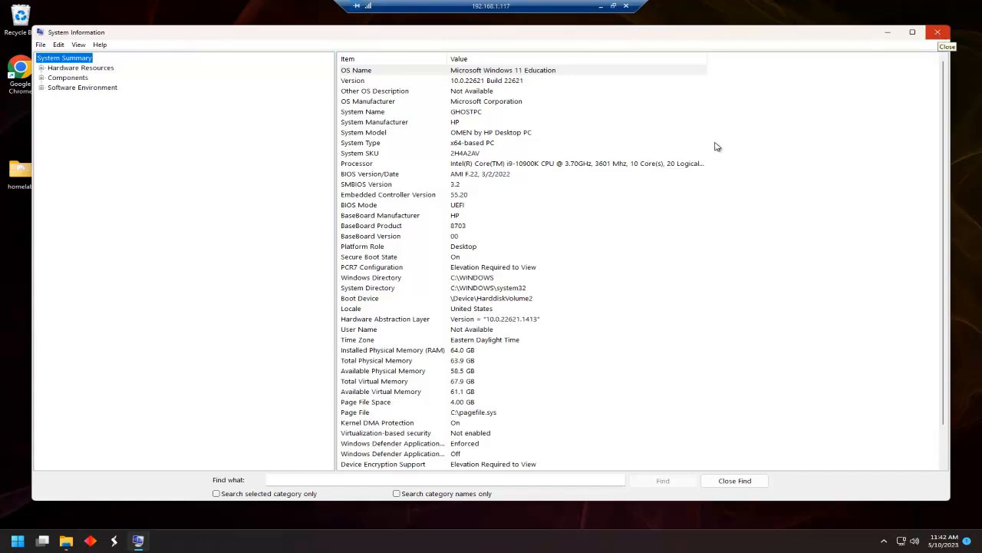
key("alt+F4")
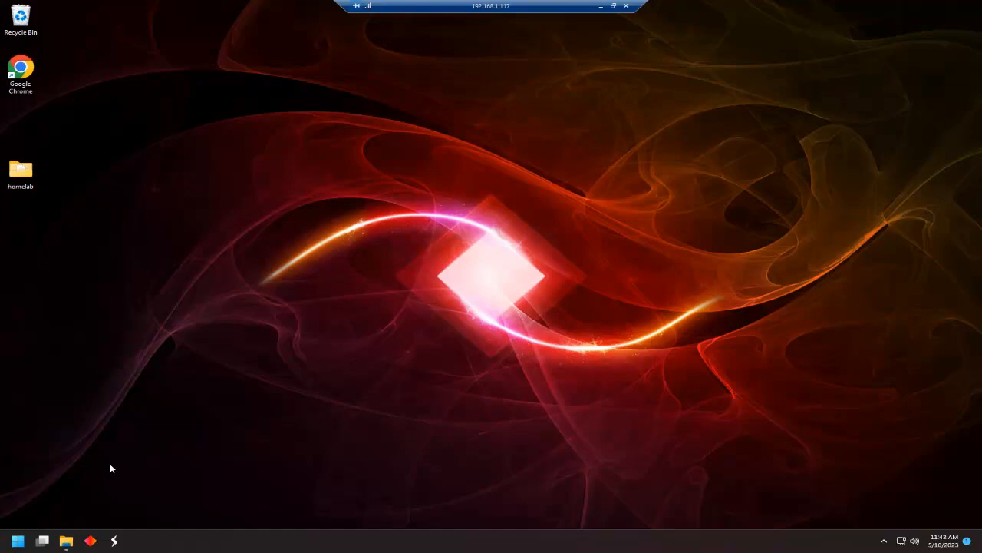
Open the homelab folder and look over the Workstation installer and the VCSA 8.0.1 disc image.
double_click(21, 172)
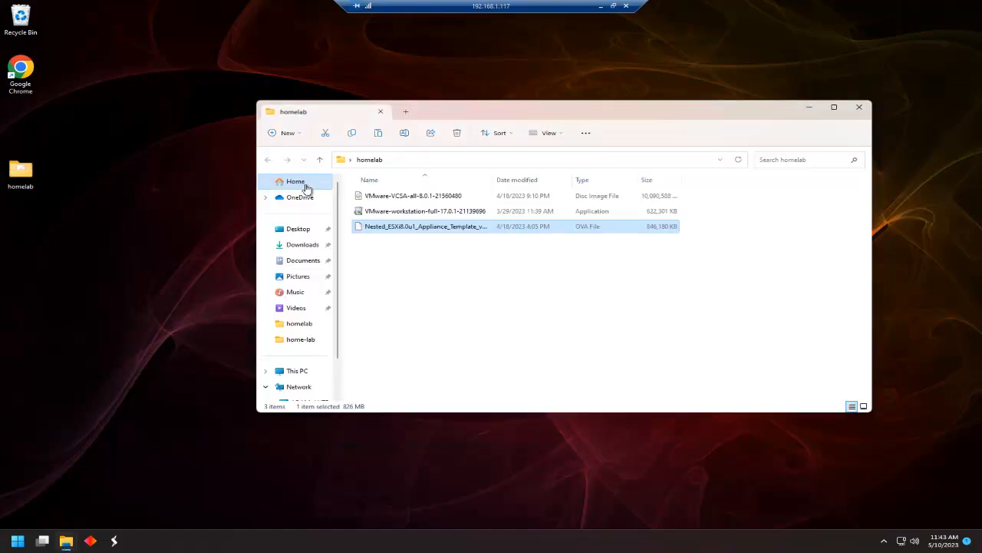
left_click(407, 214)
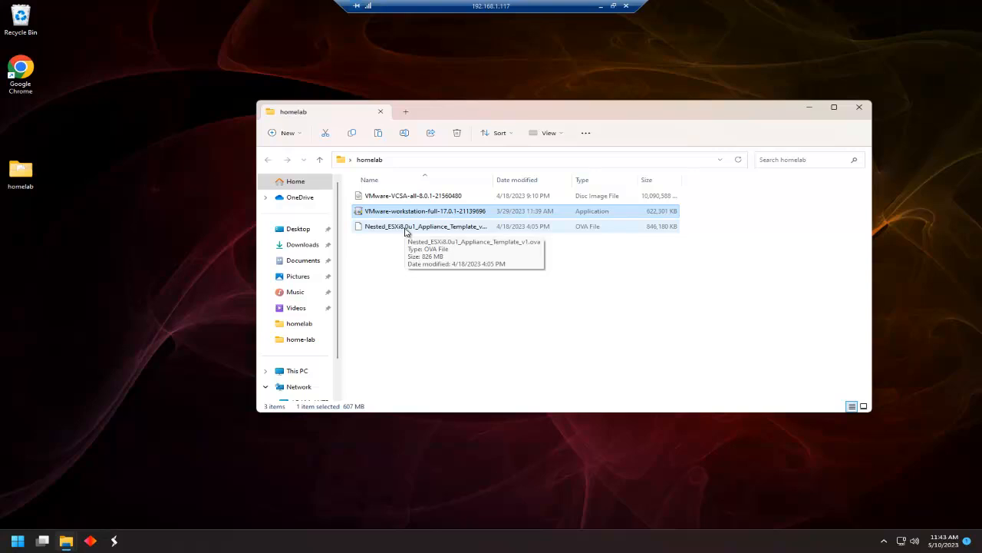
left_click(434, 197)
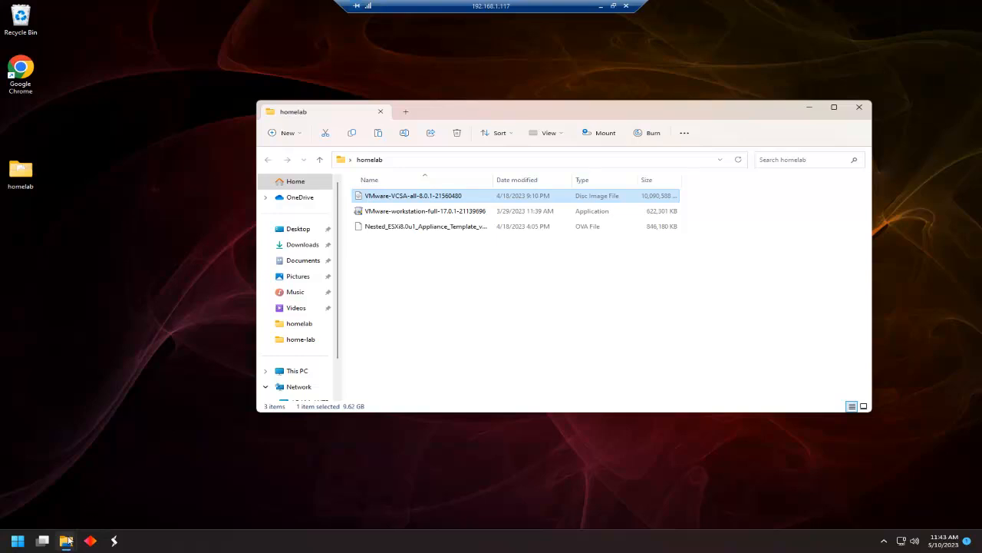
Check the Downloads folder and Start menu, then minimize Downloads and select the Workstation installer.
mouse_move(66, 543)
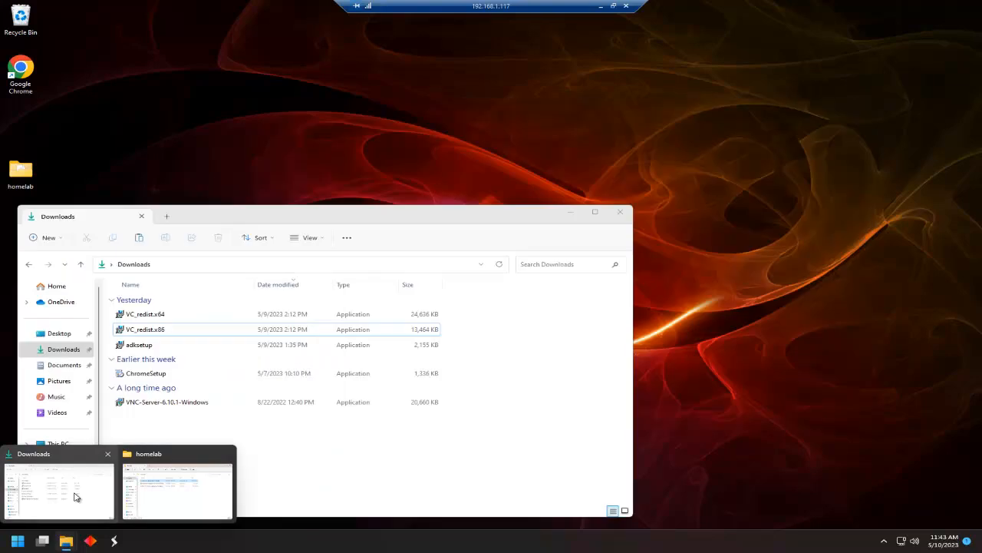
left_click(74, 497)
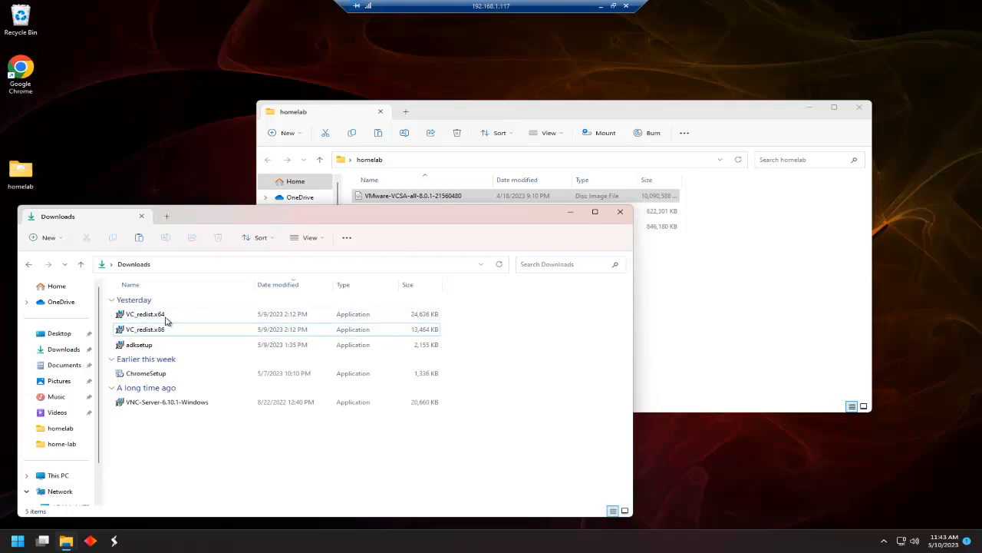
mouse_move(141, 320)
left_click(17, 541)
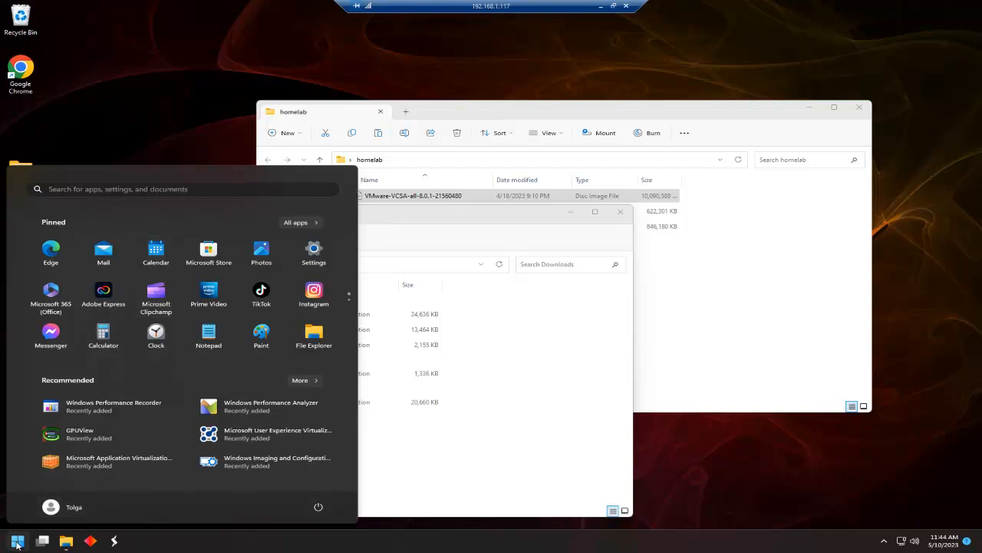
left_click(17, 542)
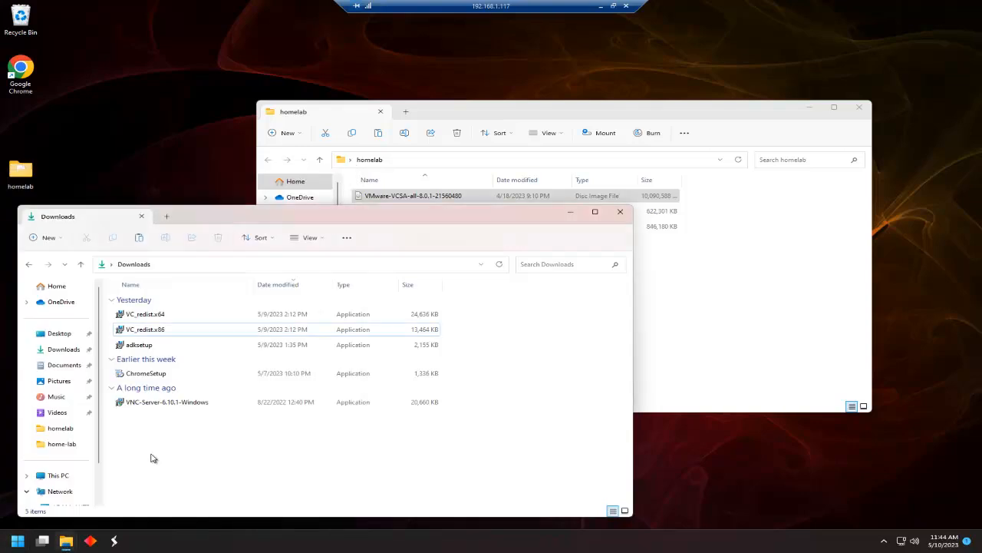
left_click(572, 212)
left_click(576, 211)
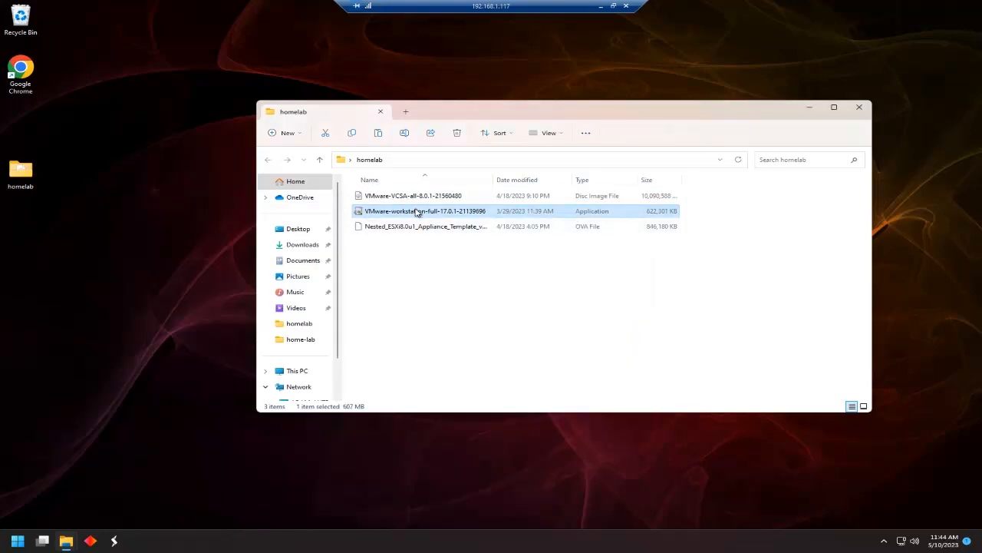
left_click(417, 211)
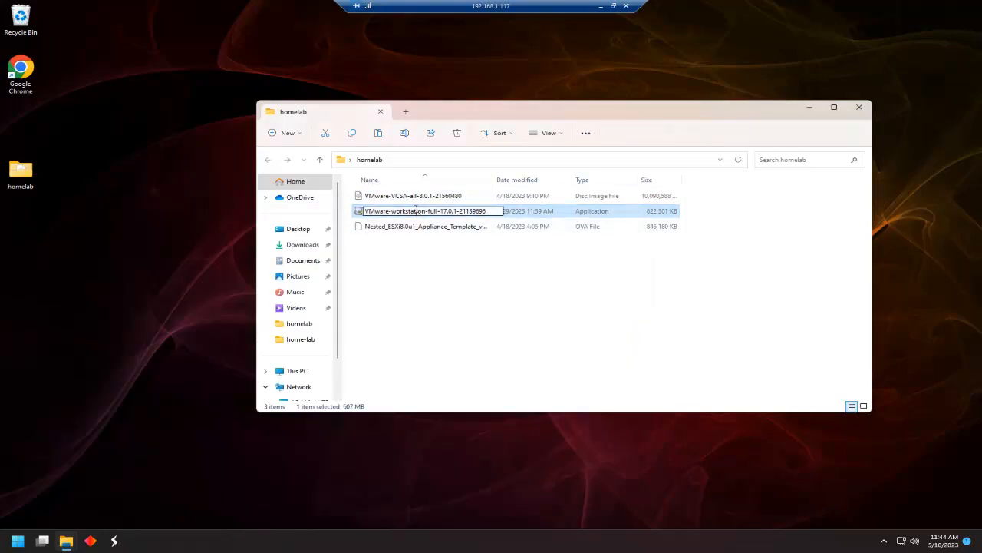
Run the Workstation Pro 17 installer, accept the licence and include the Enhanced Keyboard Driver.
key("Escape")
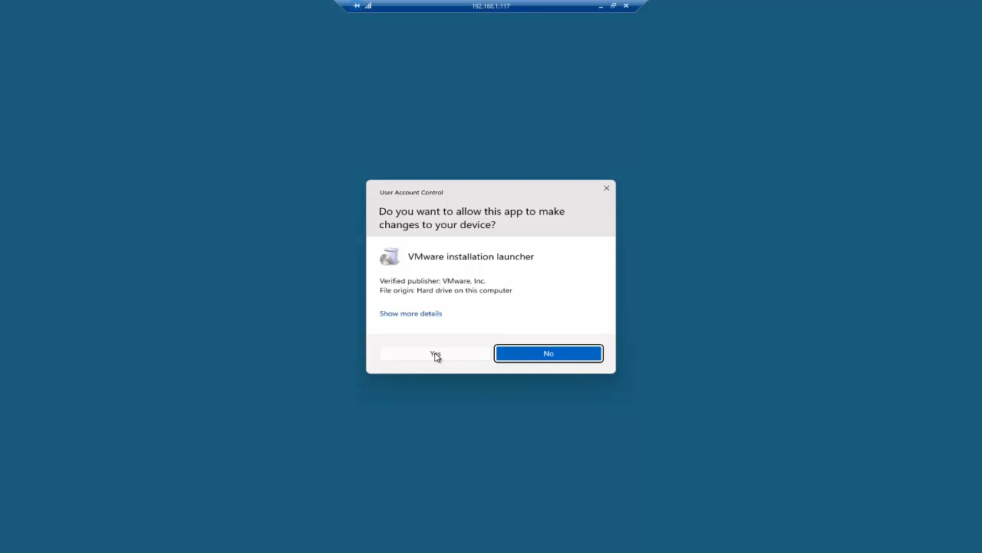
left_click(435, 355)
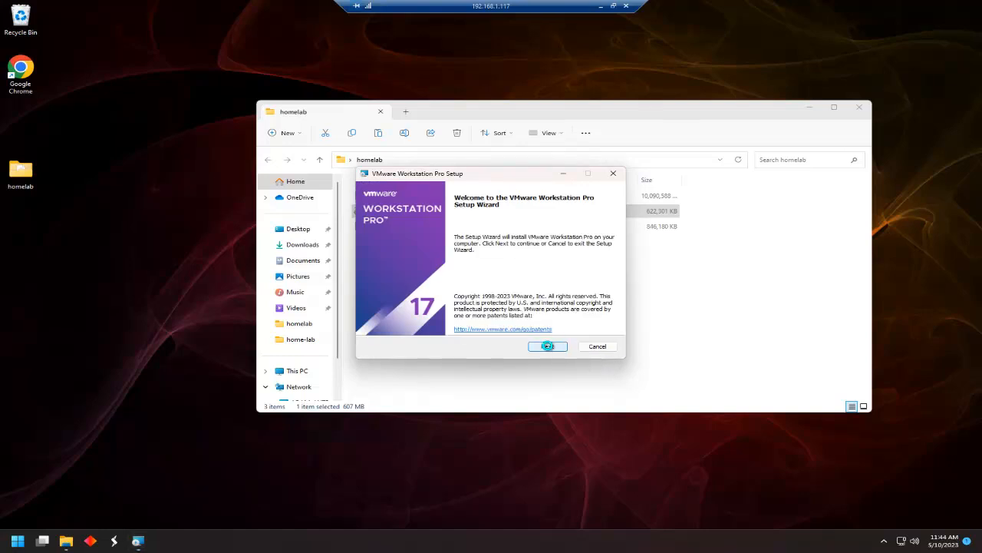
left_click(548, 346)
left_click(374, 323)
left_click(544, 345)
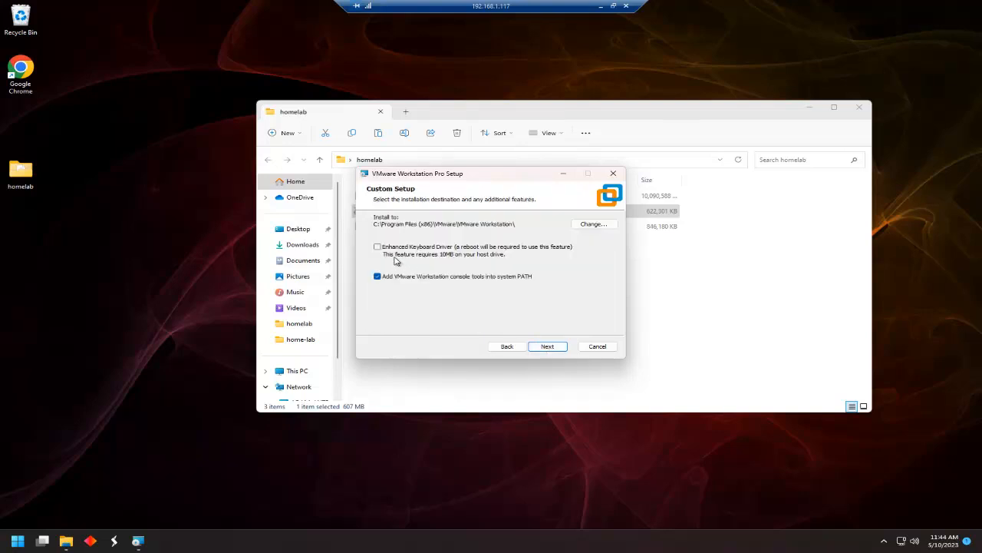
left_click(377, 247)
left_click(555, 348)
Keep startup update checks on, opt out of CEIP, and complete the installation.
left_click(561, 351)
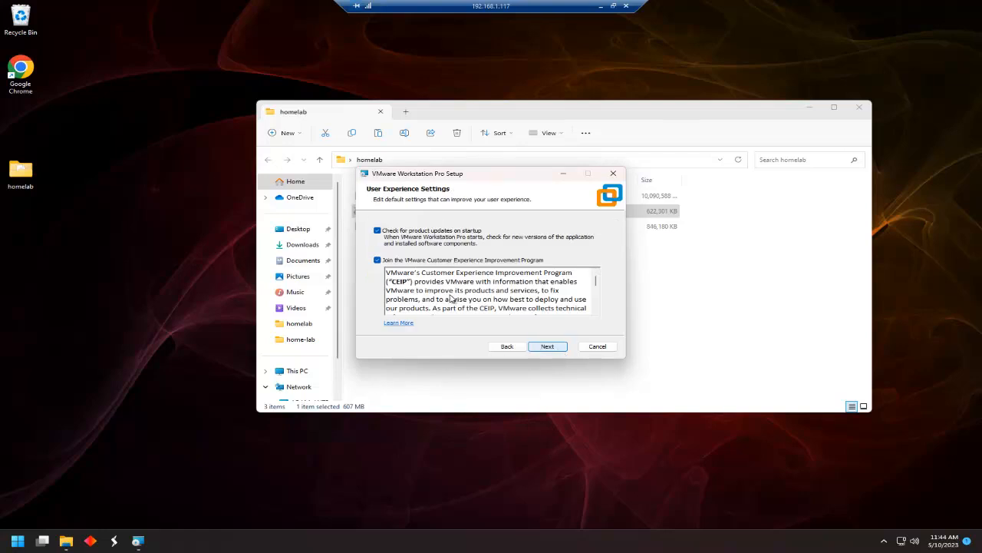
left_click(377, 234)
left_click(377, 233)
left_click(377, 260)
left_click(548, 346)
left_click(548, 347)
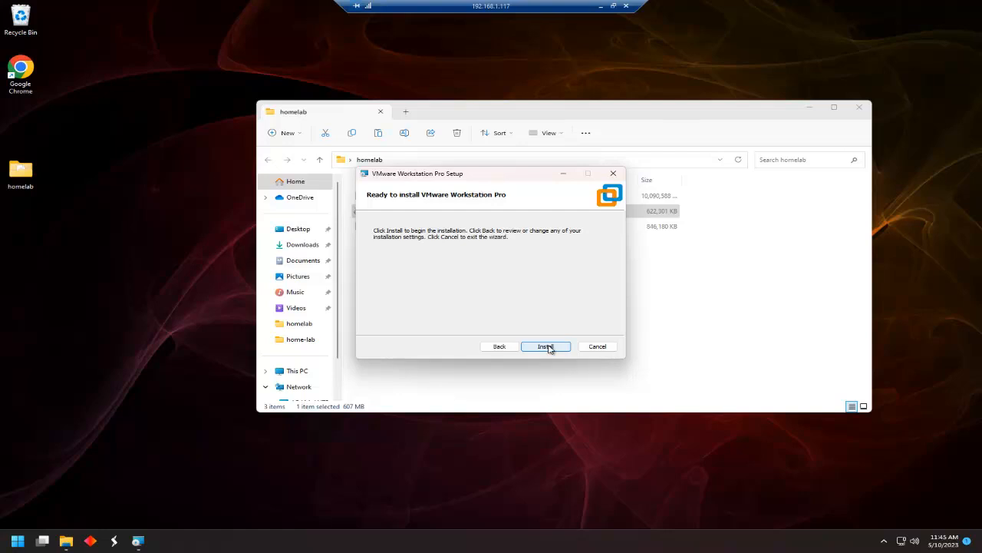
left_click(546, 346)
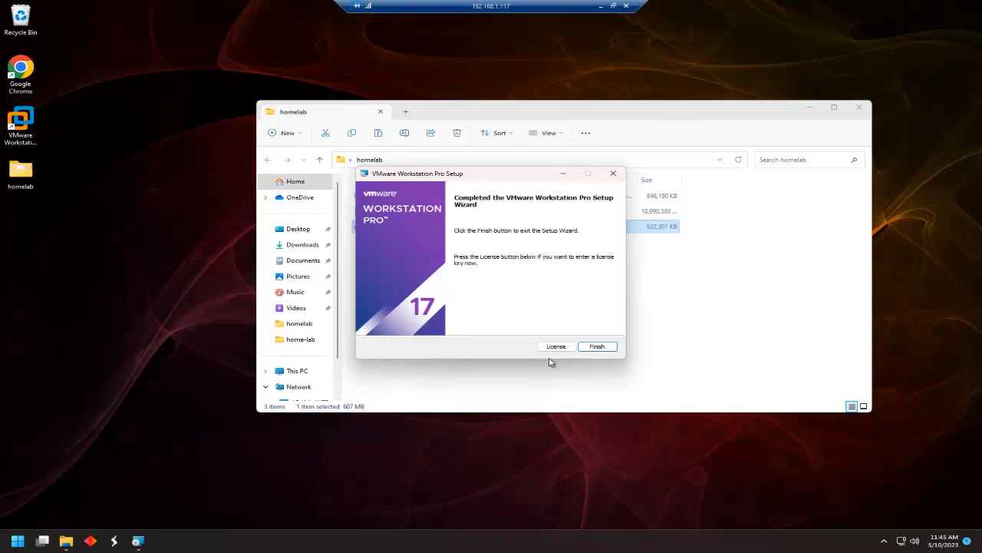
left_click(598, 346)
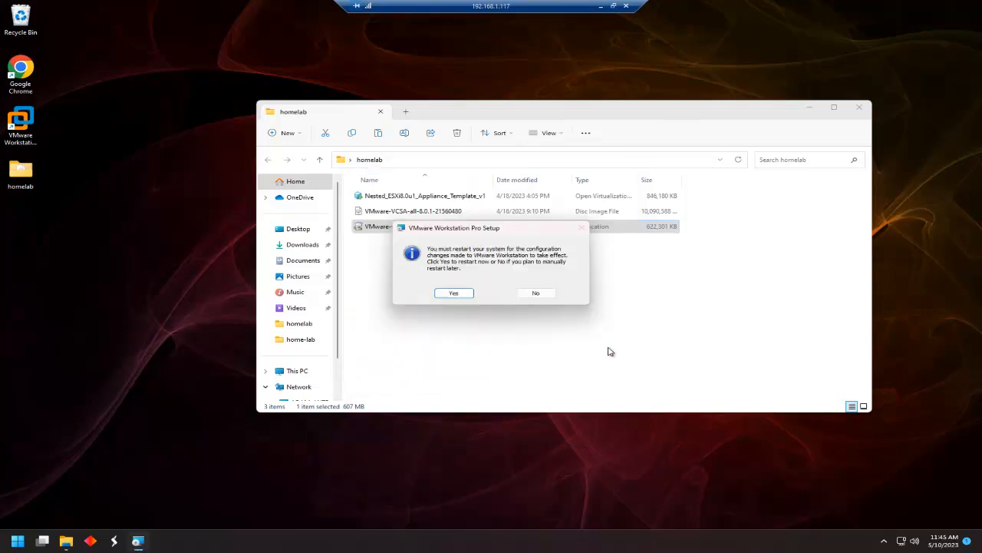
Restart the remote PC and start a continuous ping to 192.168.1.117.
left_click(461, 296)
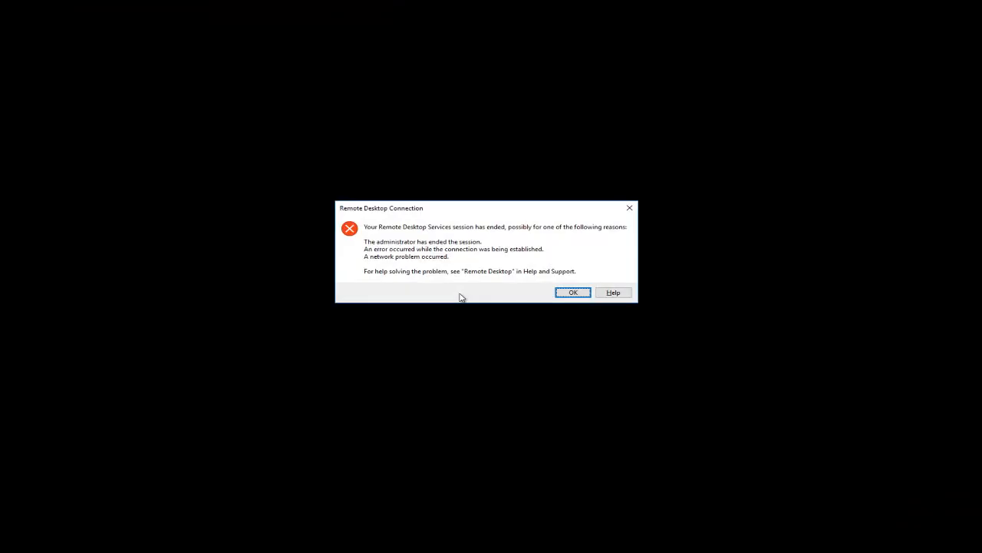
left_click(575, 293)
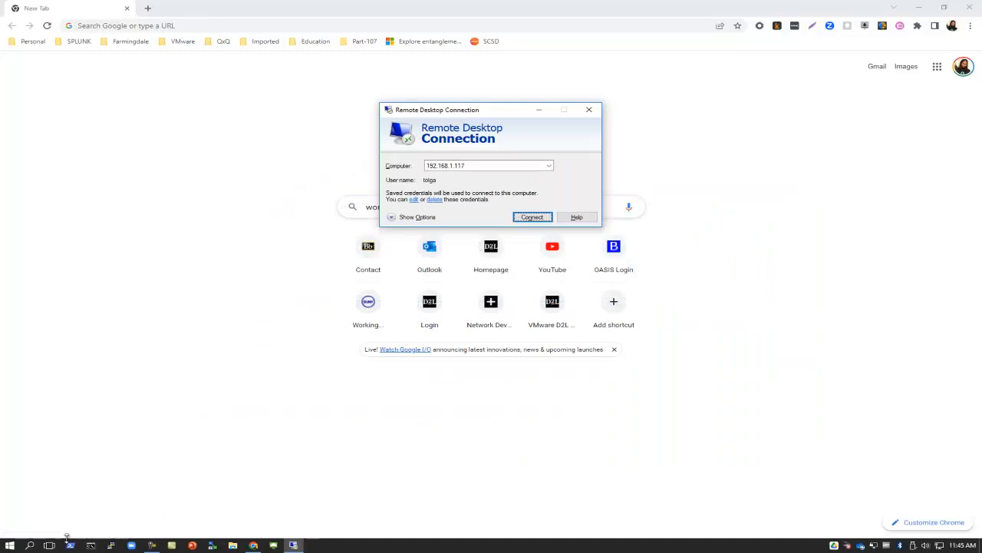
left_click(90, 545)
type("ping 192.1")
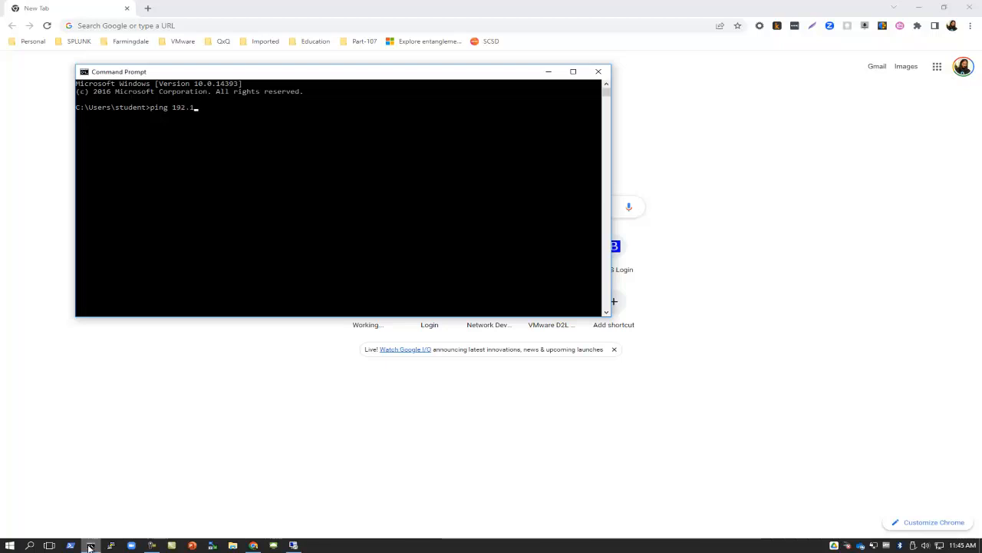
type("68.1.117 -t")
key("Return")
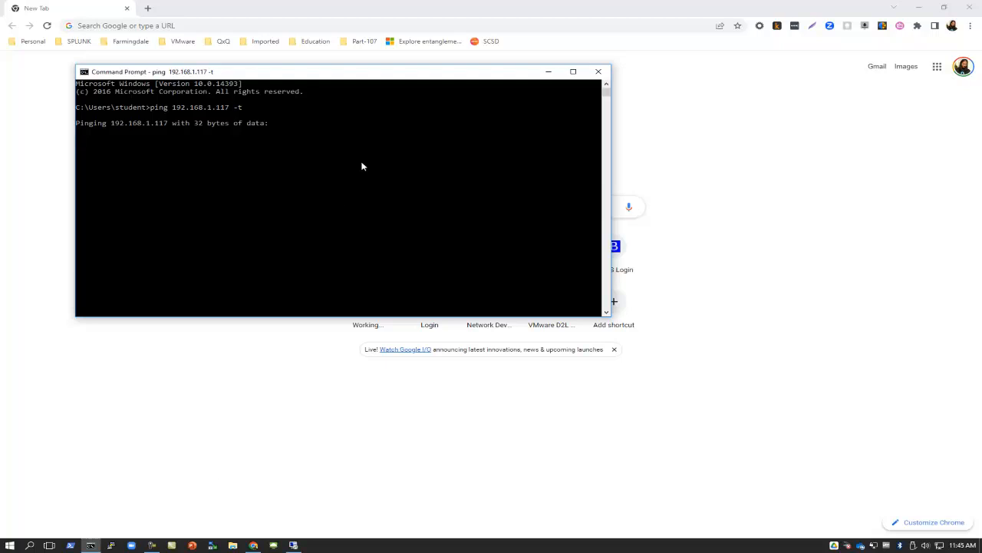
Once 192.168.1.117 replies again, stop the ping and reconnect over Remote Desktop.
left_click_drag(377, 75, 612, 258)
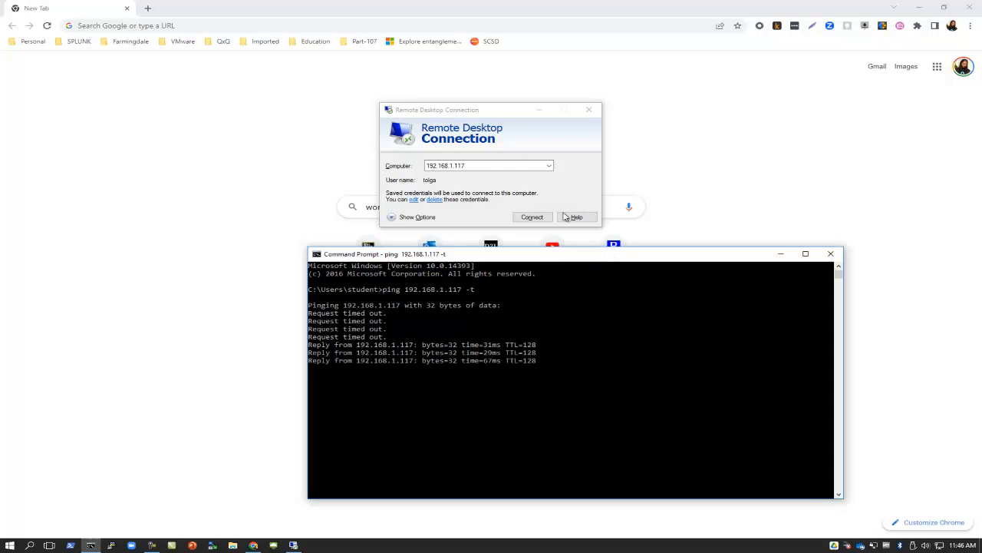
left_click(563, 345)
right_click(564, 345)
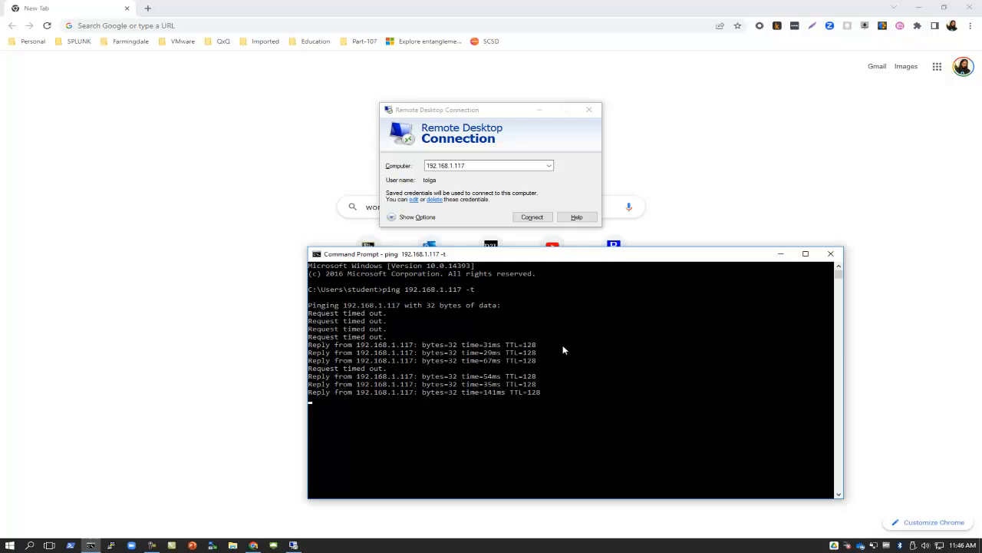
left_click(561, 349)
right_click(563, 347)
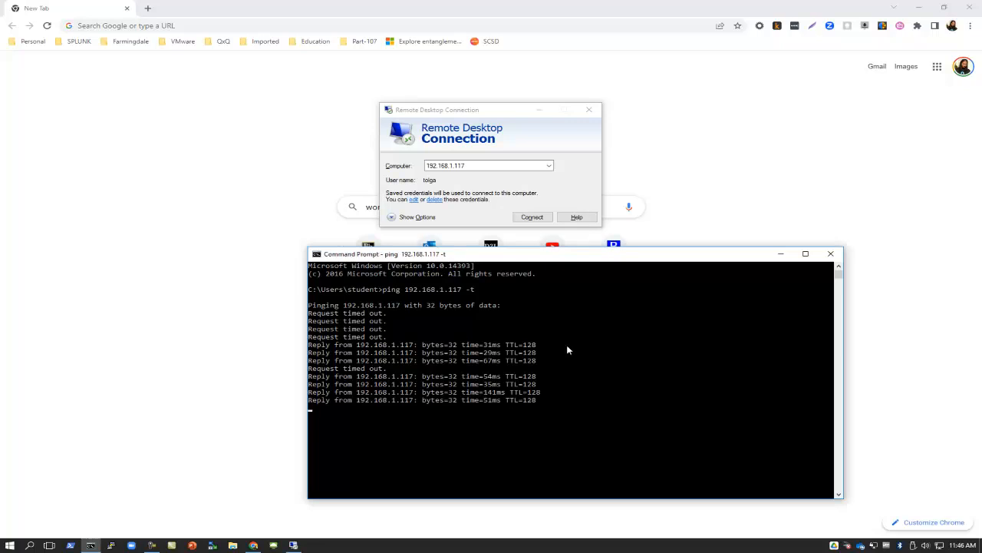
left_click(587, 351)
right_click(587, 352)
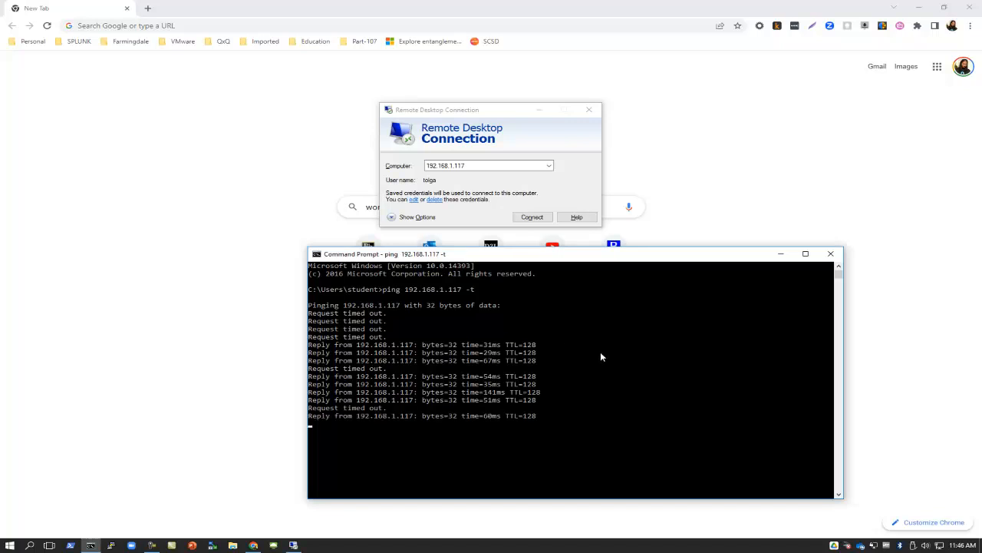
key("ctrl+c")
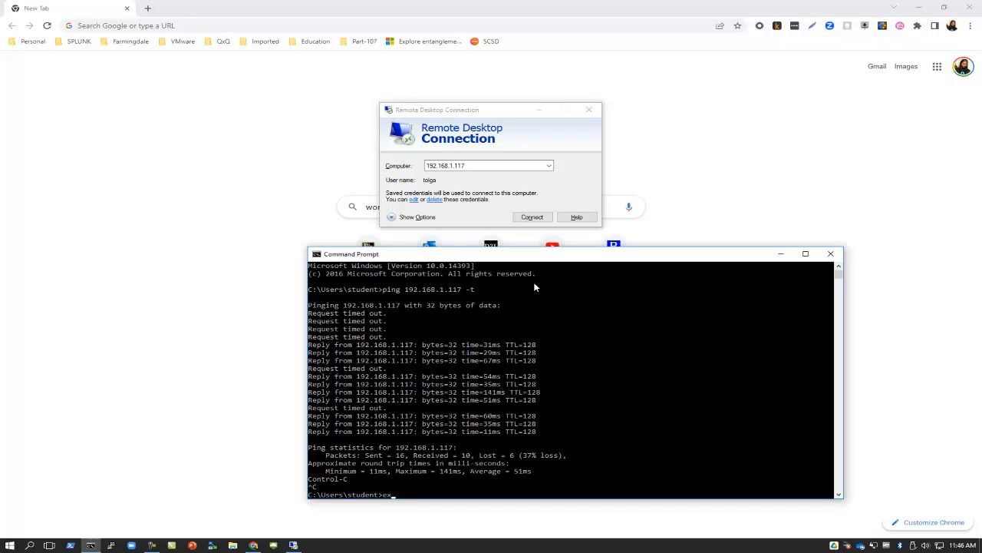
key("super+Down")
left_click(540, 217)
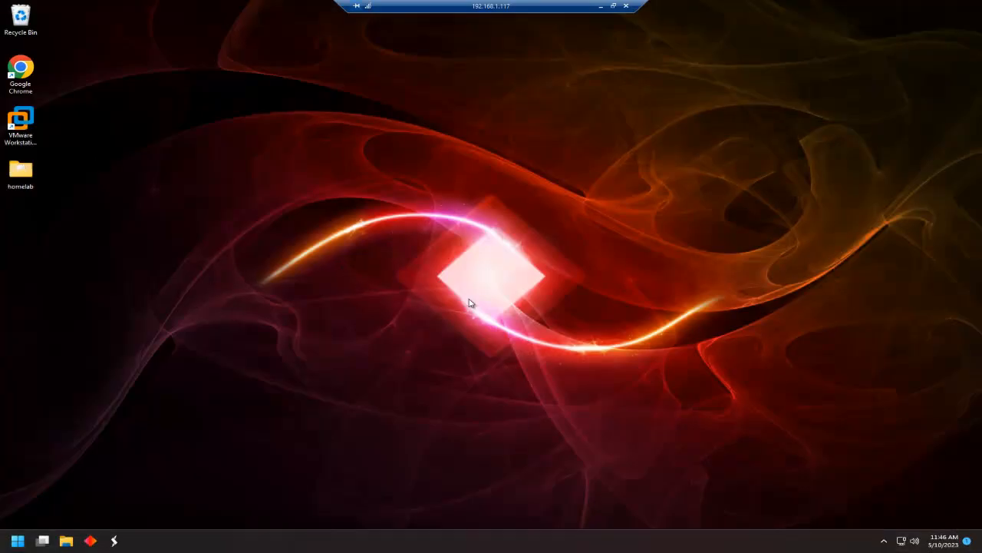
Start Workstation as a 30-day trial, maximize its window and skip the 17.0.2 update.
left_click(884, 543)
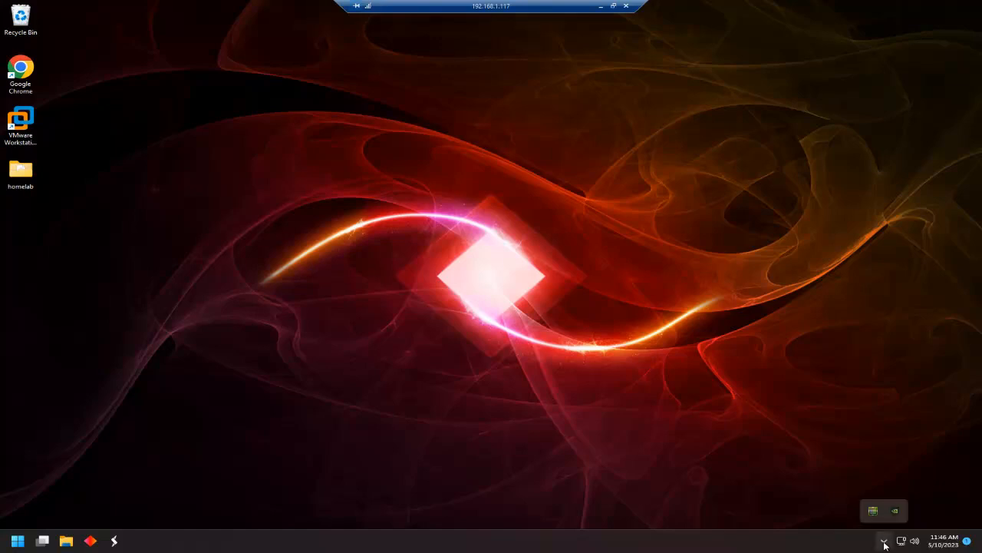
left_click(884, 542)
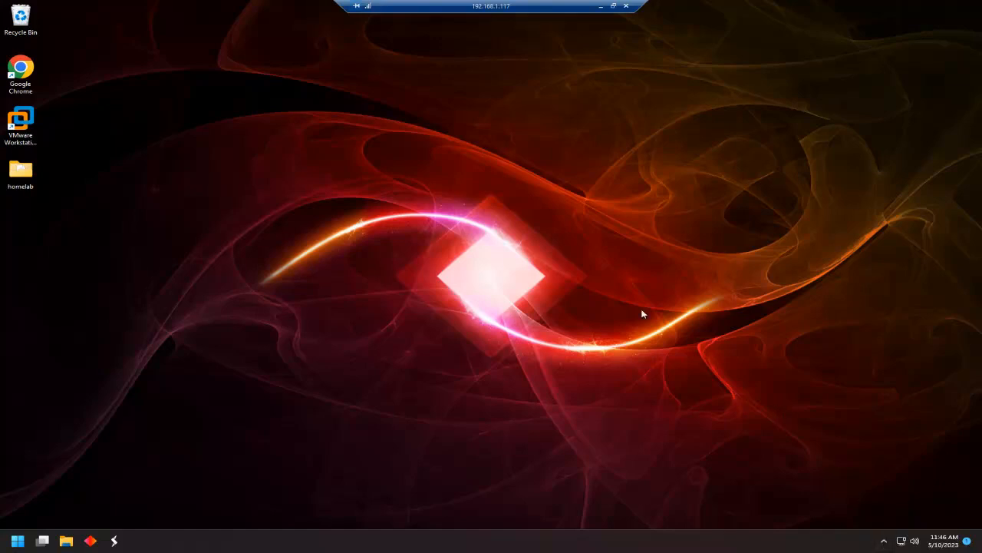
left_click(27, 128)
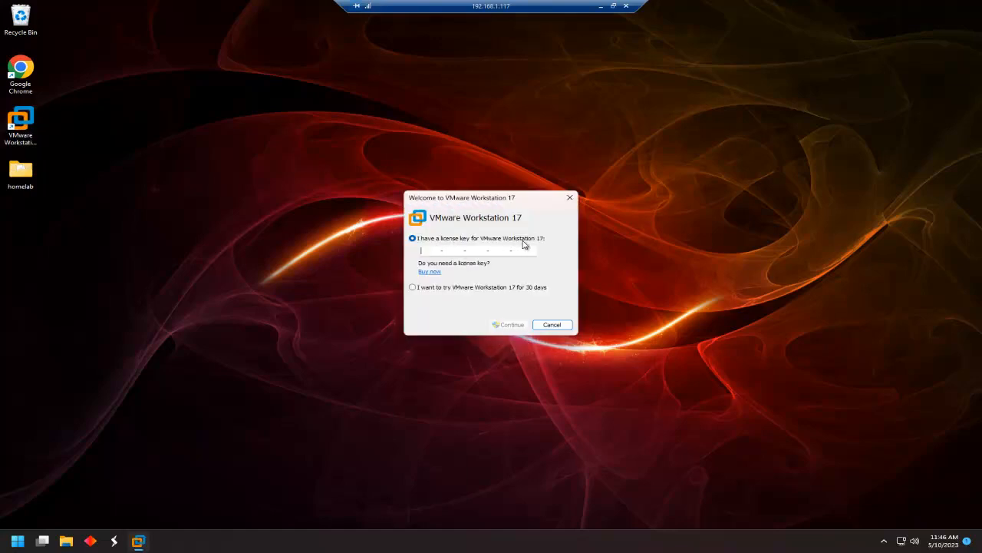
left_click(413, 287)
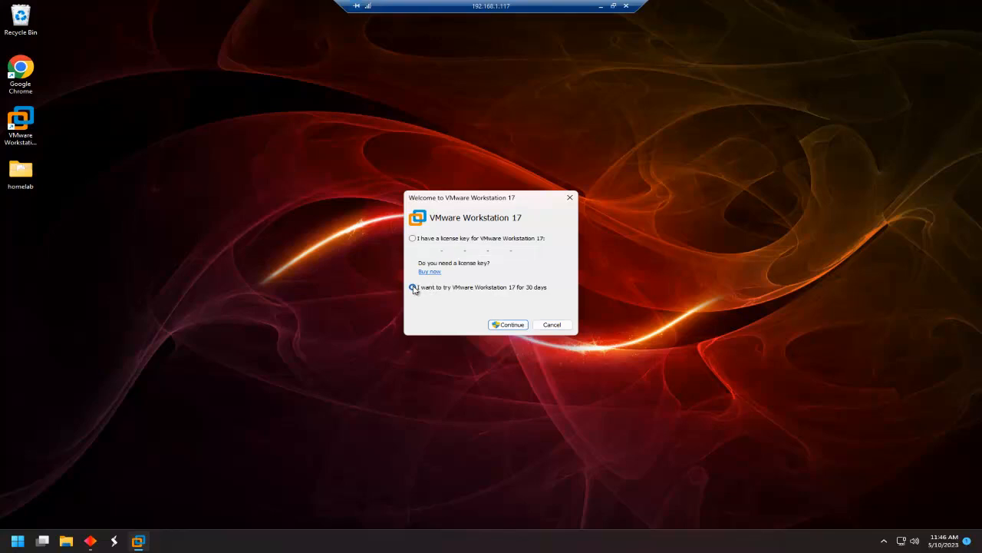
left_click(510, 325)
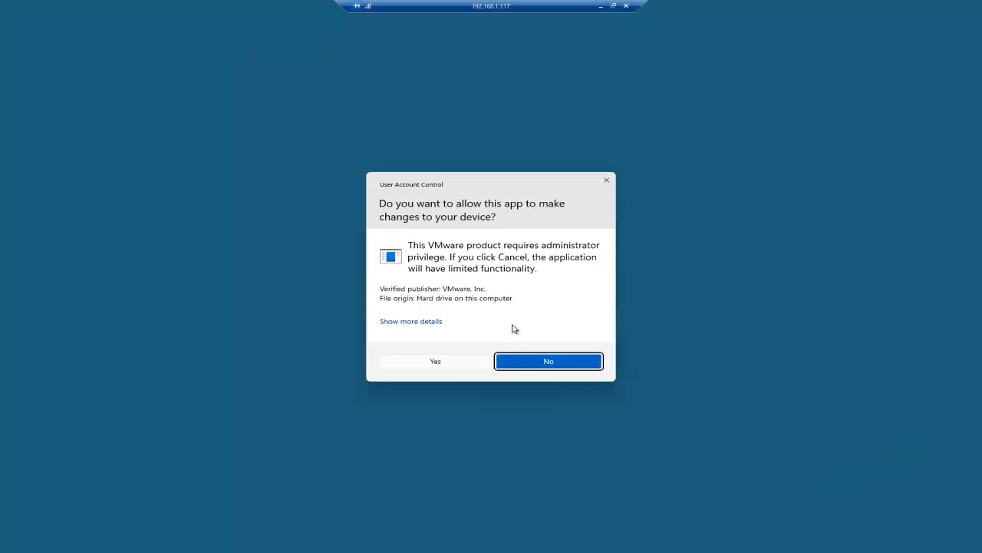
left_click(437, 361)
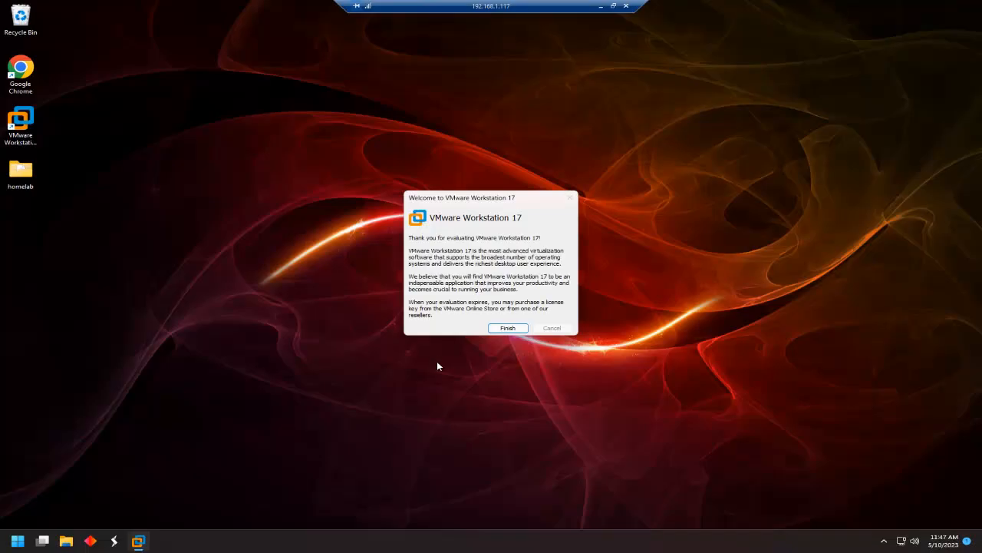
left_click(508, 328)
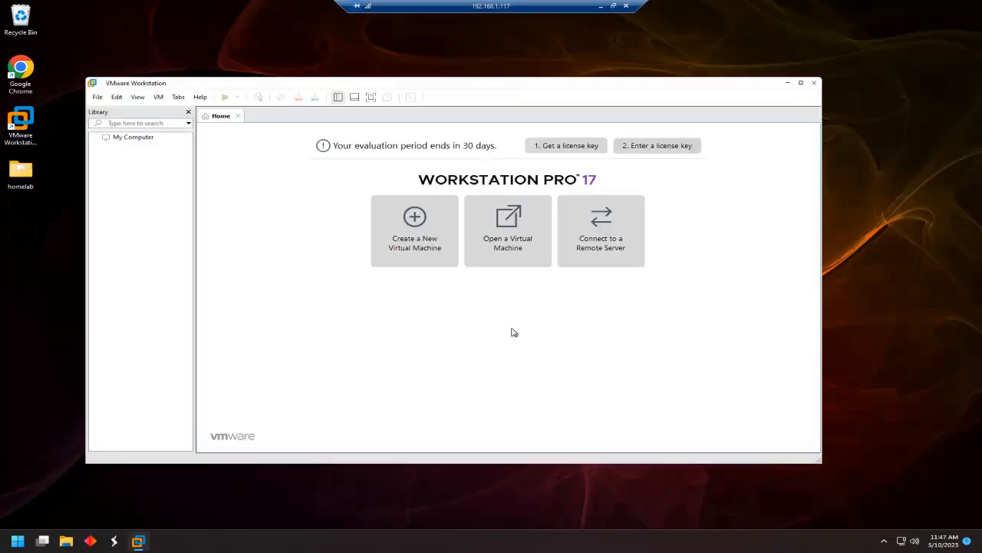
double_click(572, 85)
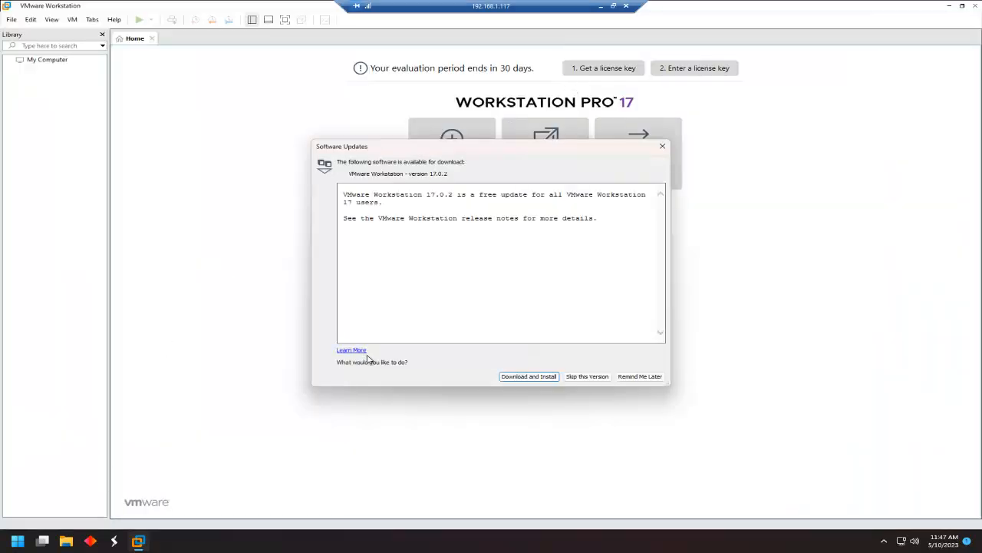
left_click(600, 378)
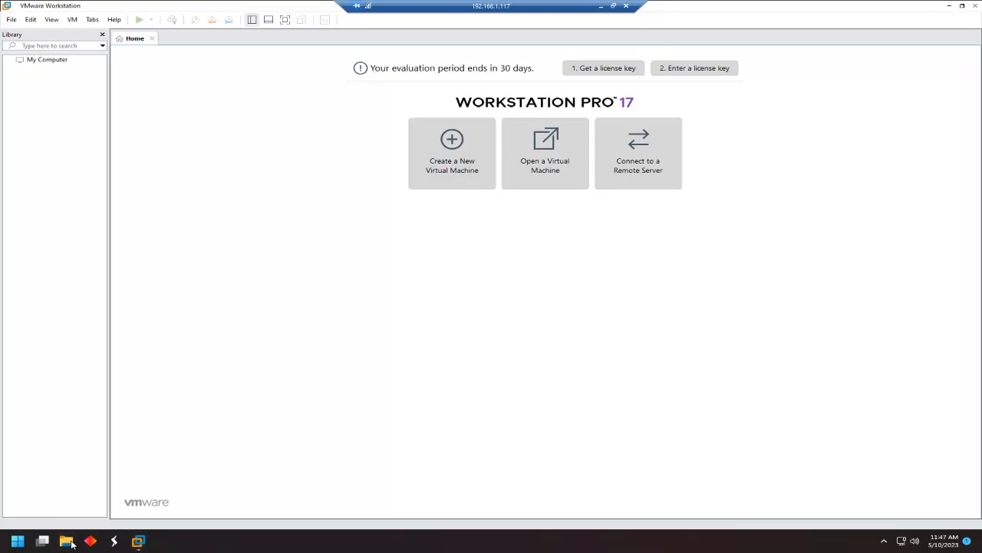
Open the Nested ESXi 8.0u1 OVA from Desktop > homelab, always using VMware Workstation for .ova files.
left_click(66, 541)
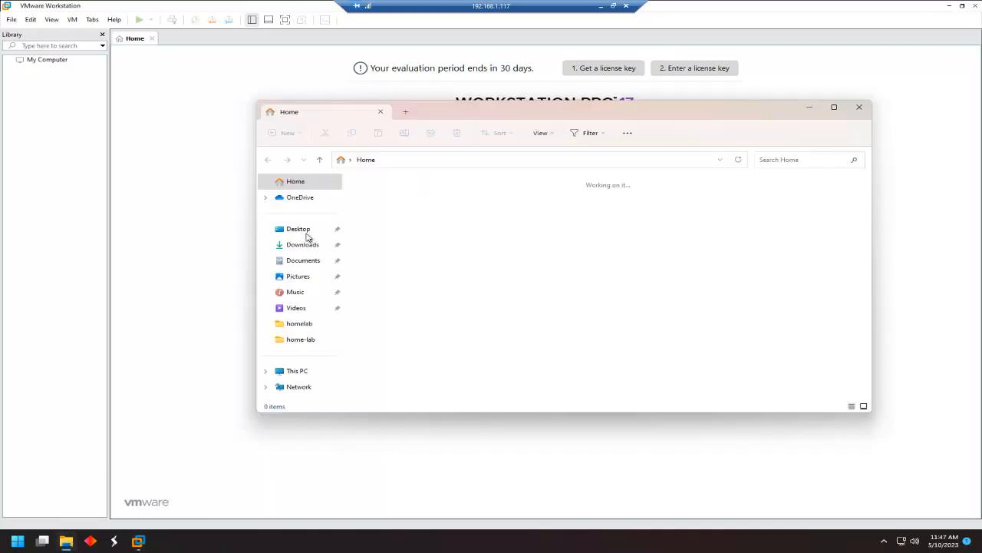
left_click(304, 234)
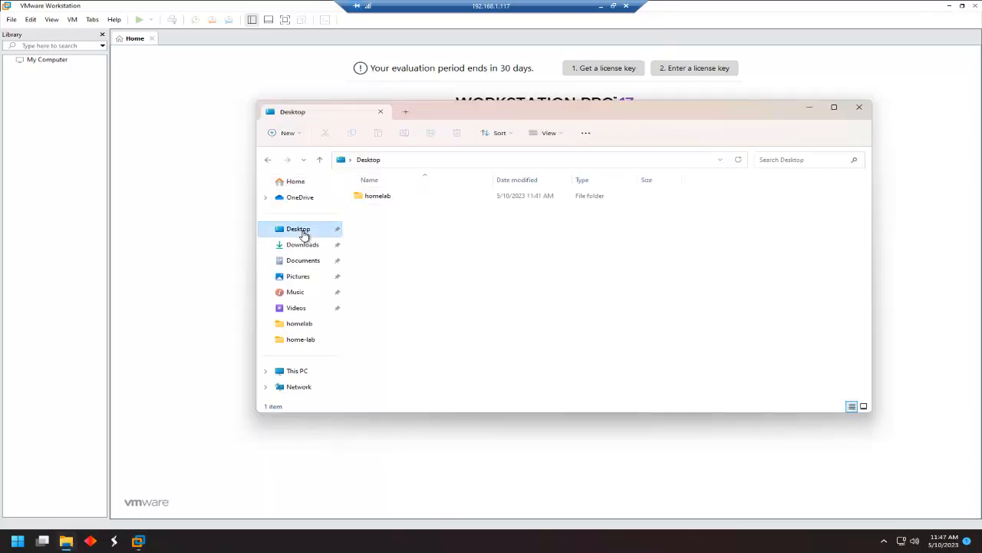
double_click(384, 198)
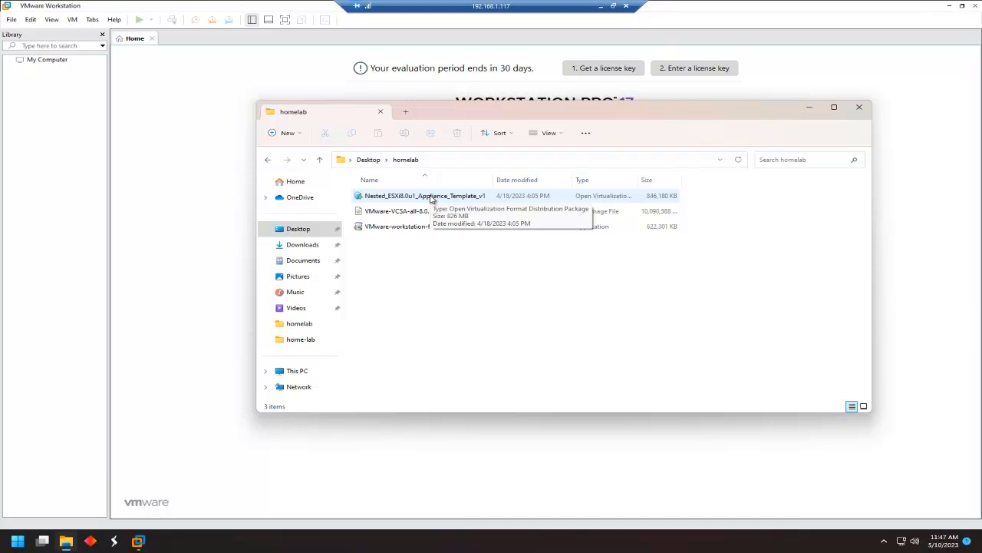
double_click(432, 198)
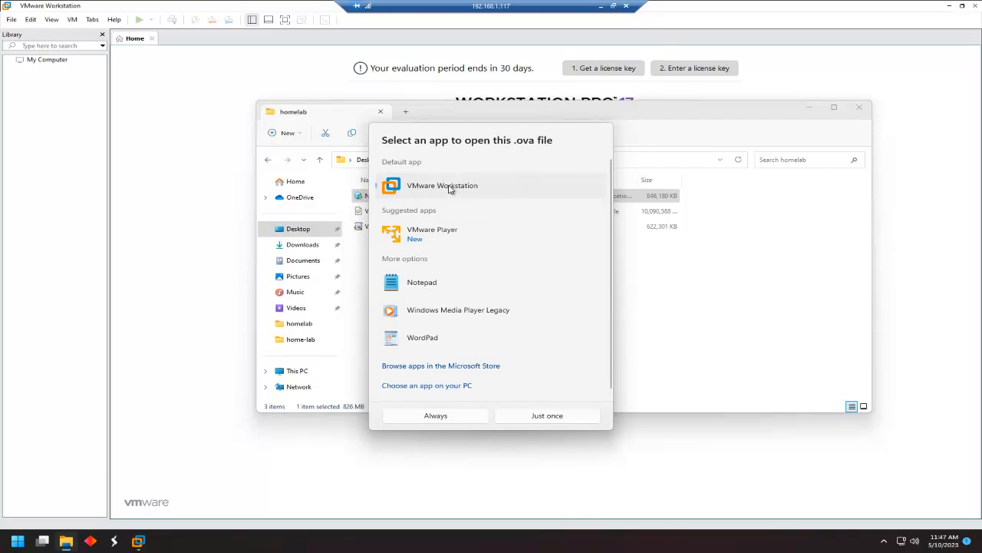
left_click(455, 421)
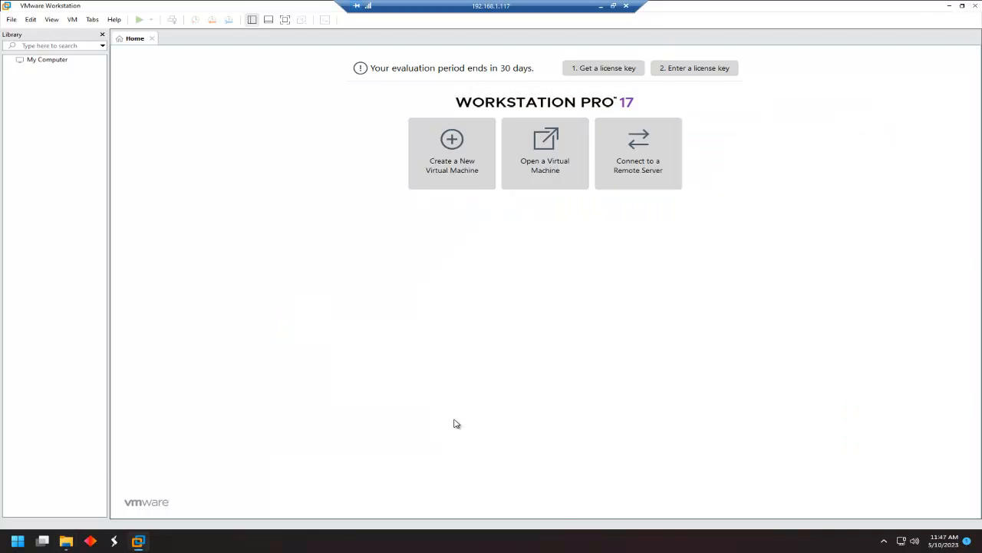
Accept the appliance licence and name the new virtual machine ny-esxi-01.
left_click(317, 353)
left_click(604, 374)
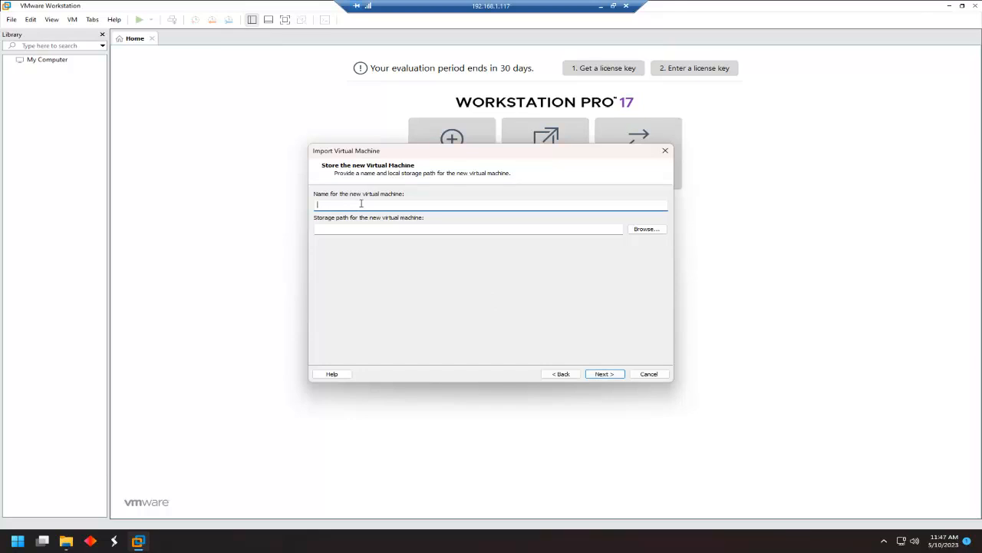
type("esxi-")
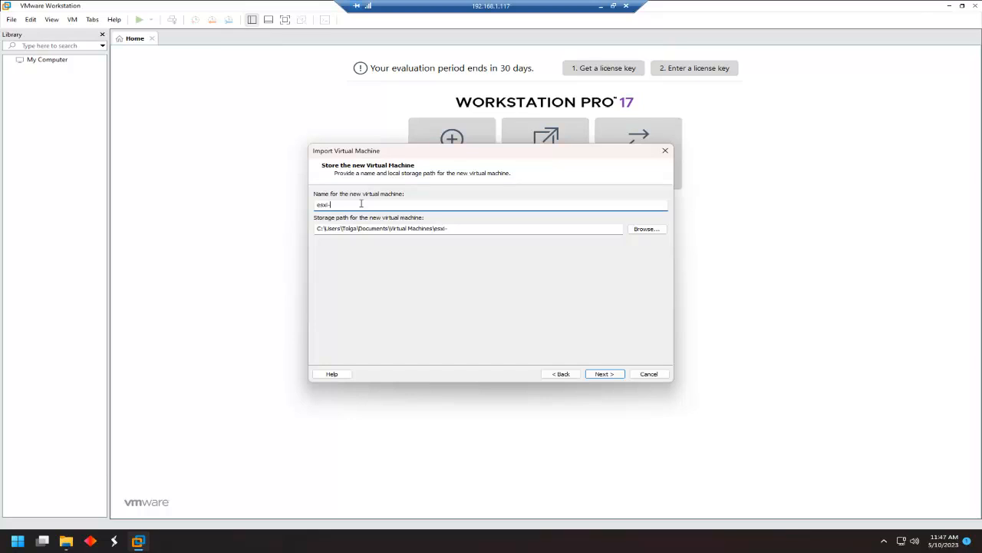
key("Left")
type("ny-")
key("Right")
type("01")
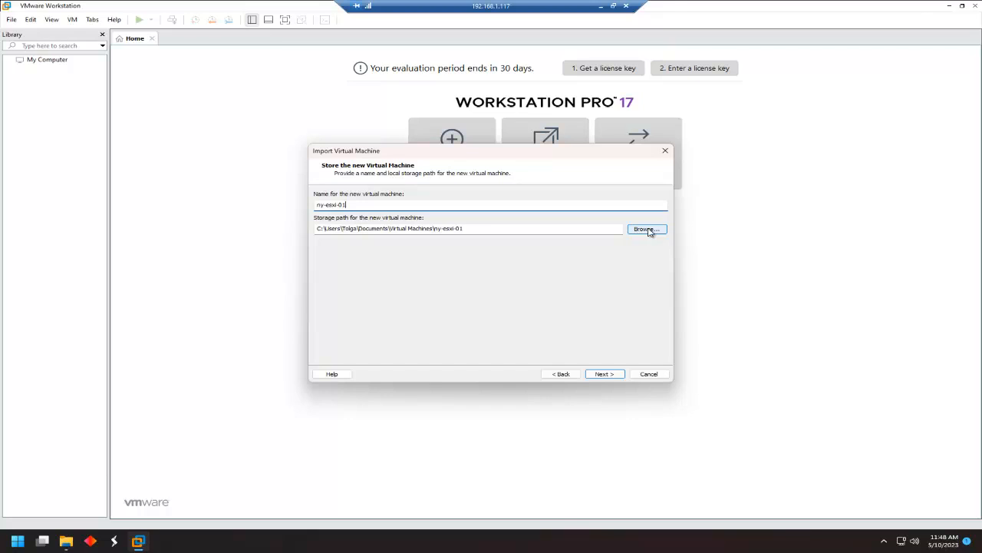
left_click(608, 373)
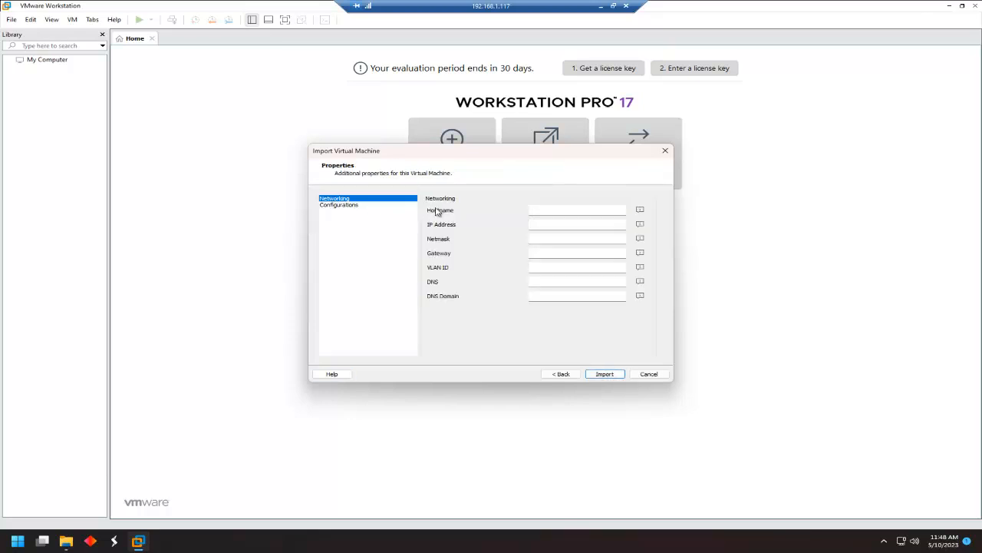
Set hostname ny-esxi-01, enter and confirm the appliance password, and start the import.
left_click(551, 210)
type("ny-esxi-01")
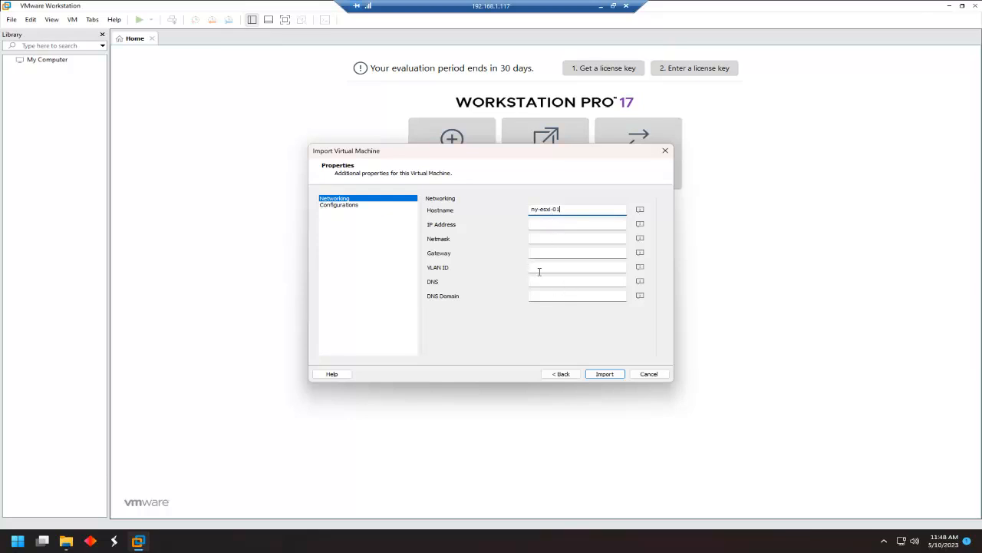
left_click(357, 211)
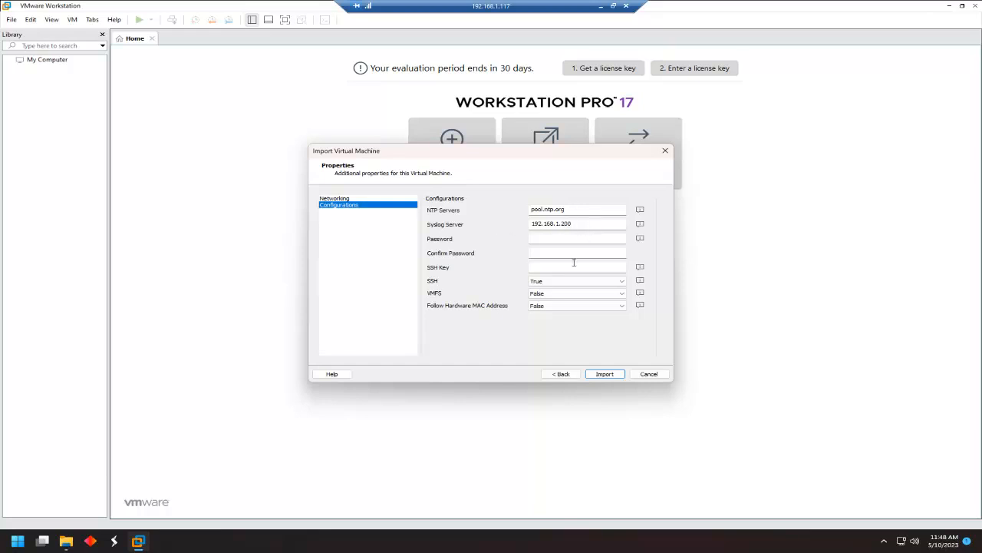
left_click(547, 238)
type("••")
type("are1!")
key("Tab")
type("VMware")
left_click(611, 376)
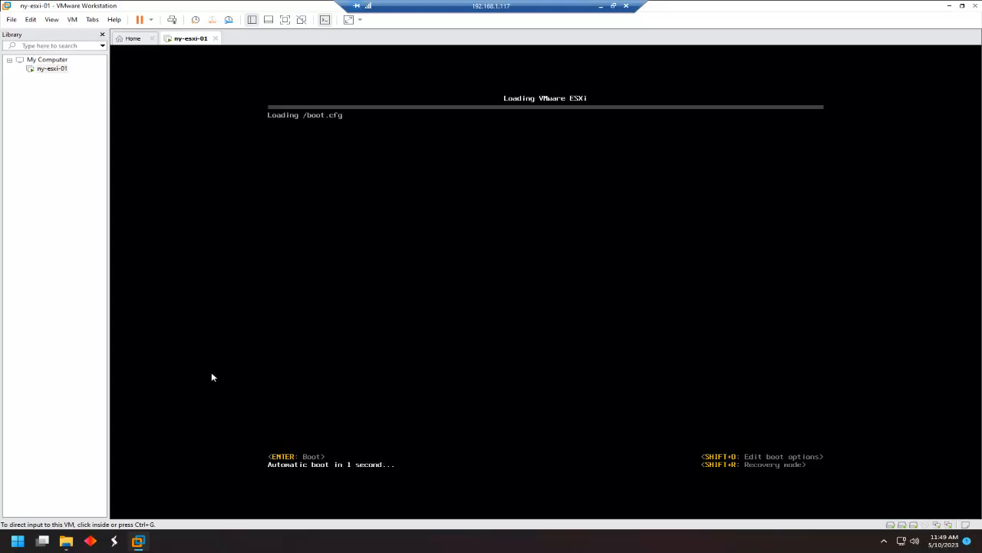
Launch Chrome, then return to the booting ny-esxi-01 VM to read its 192.168.1.189 address.
left_click(949, 10)
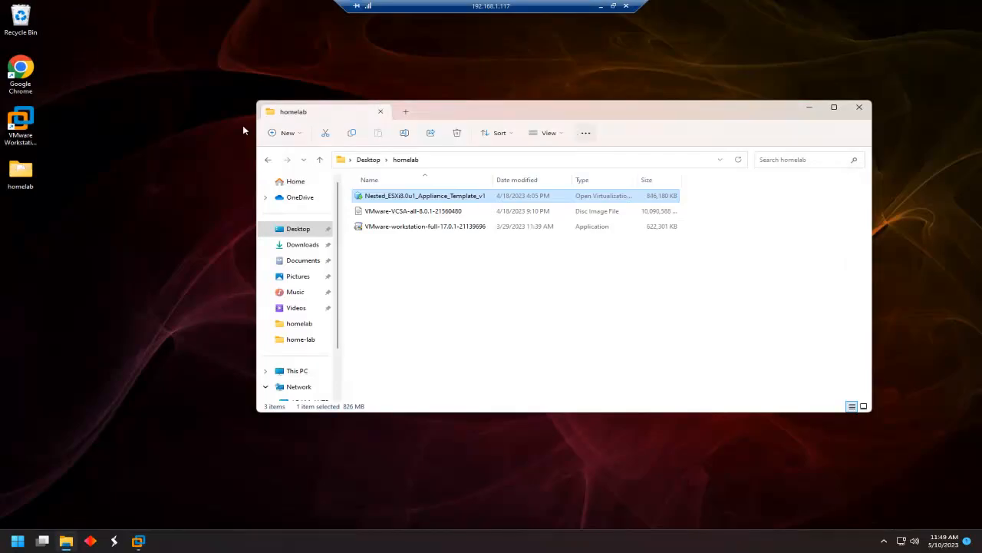
double_click(19, 85)
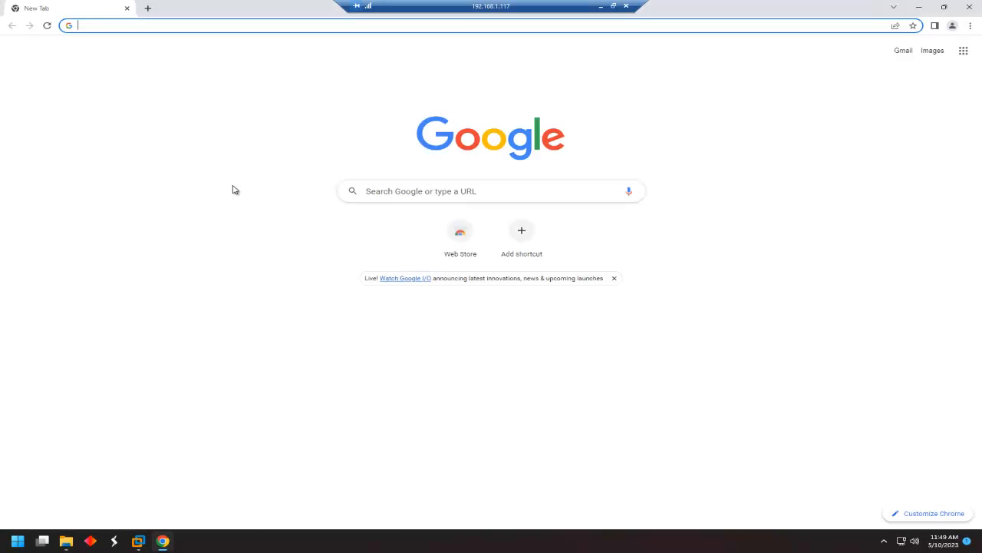
left_click(138, 541)
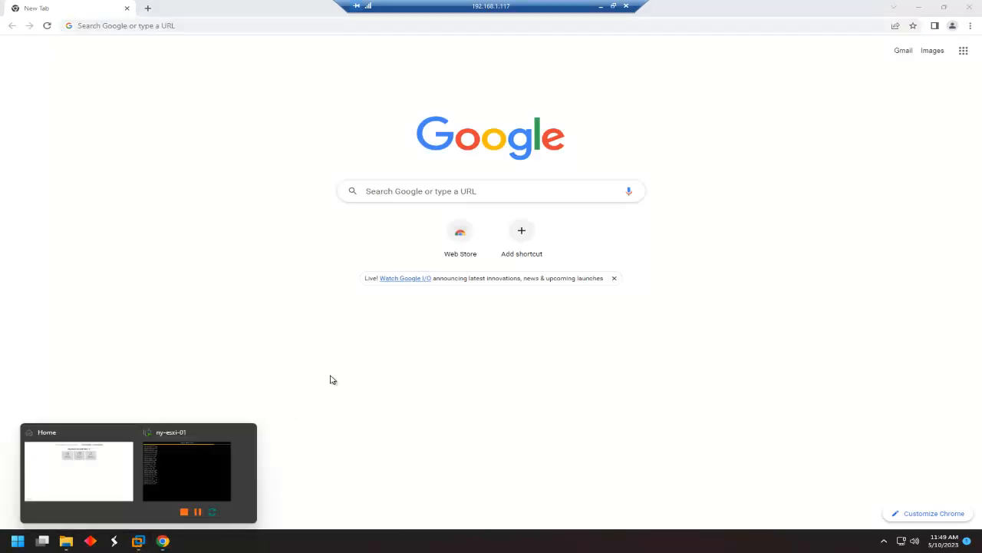
left_click(195, 464)
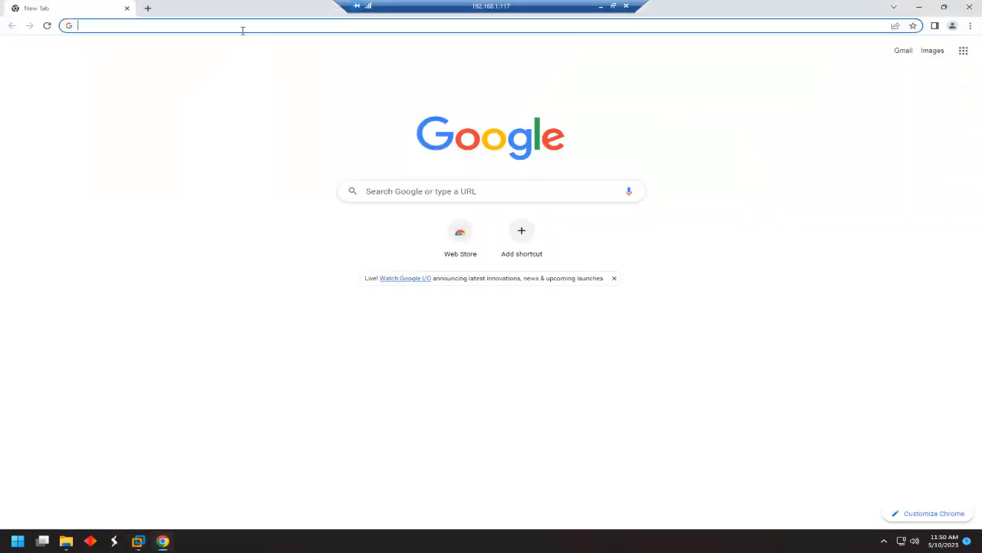
Browse to 192.168.1.189 in Chrome and proceed past the certificate warning.
left_click(242, 29)
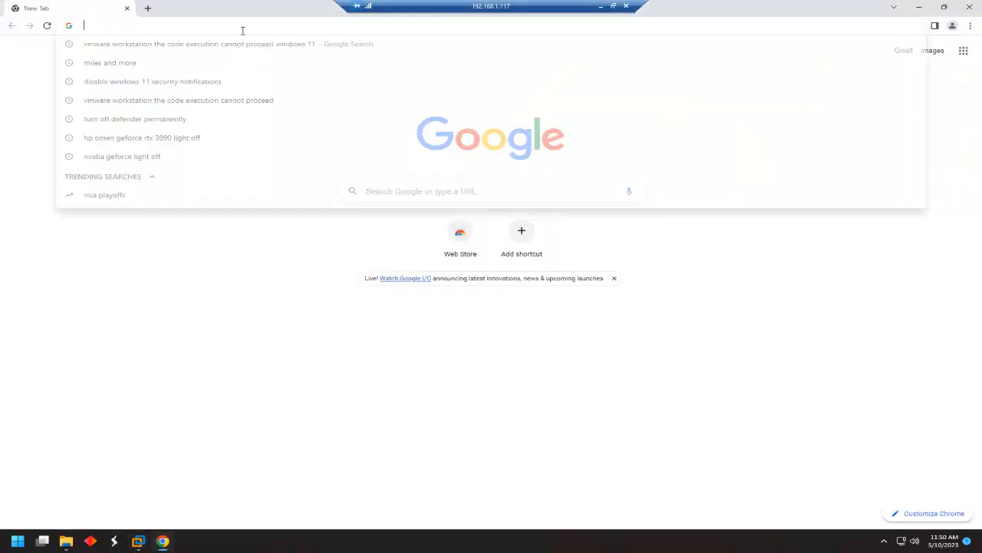
type("192.168.1.189")
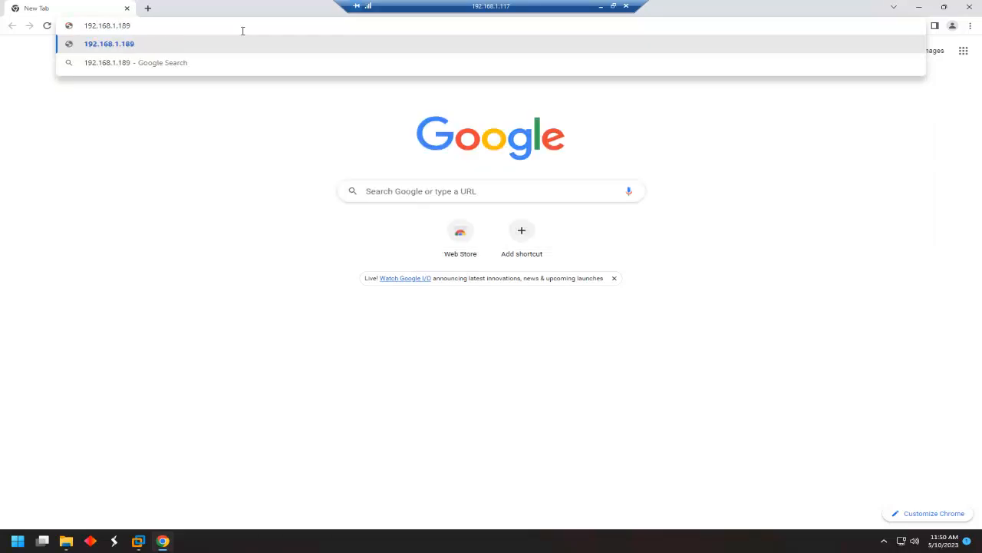
key("Return")
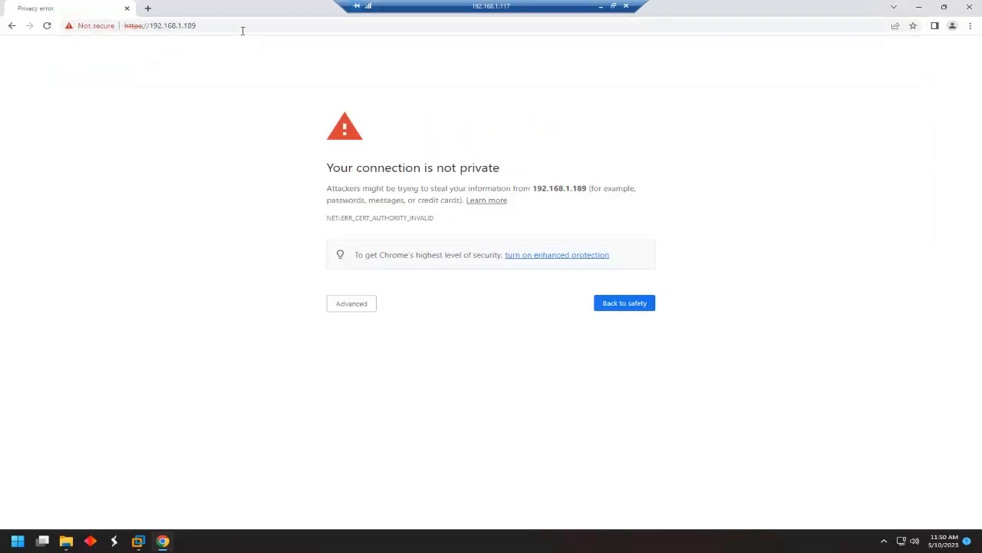
left_click(351, 306)
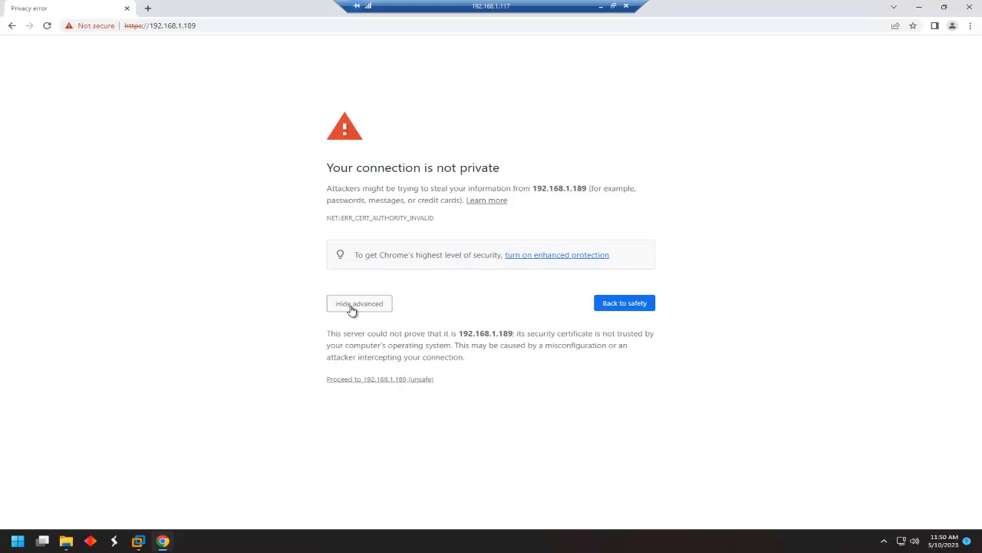
left_click(385, 380)
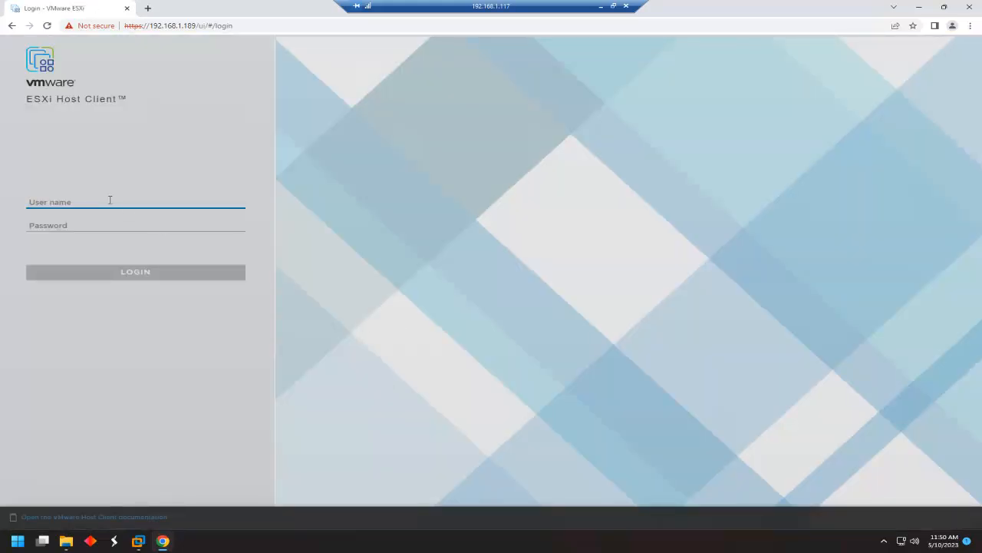
Log in to the Host Client as root and decline the CEIP prompt.
type("root")
key("Tab")
type("•••••••")
key("Return")
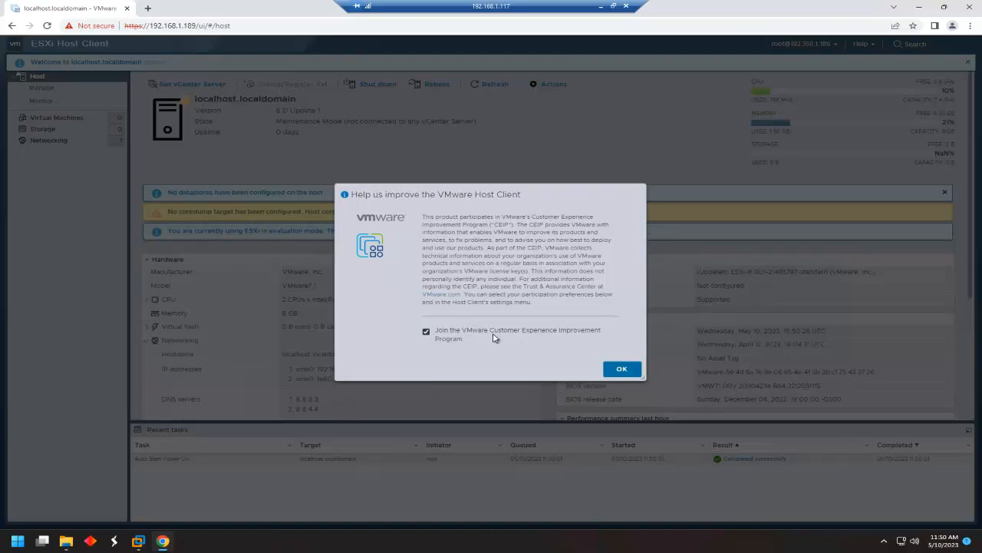
left_click(426, 332)
left_click(621, 369)
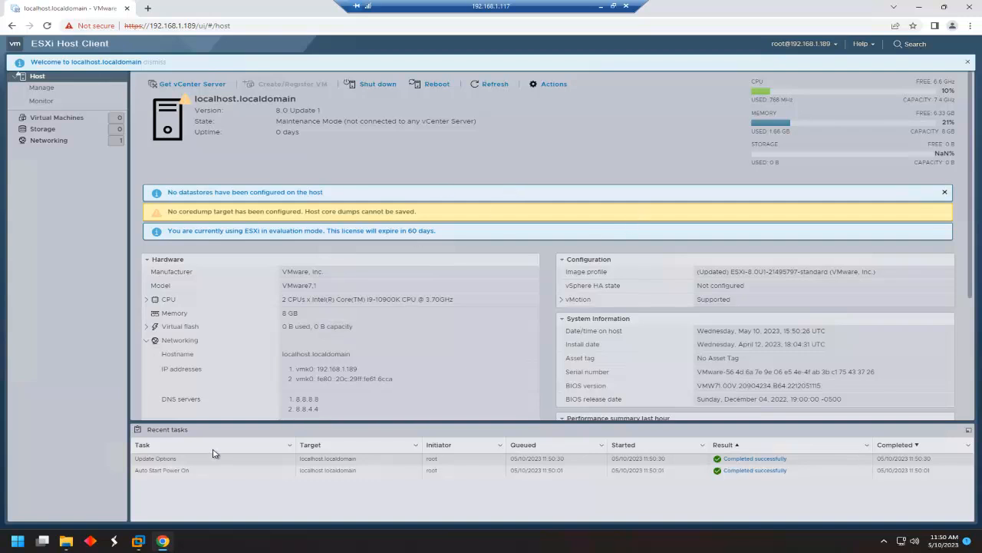
mouse_move(139, 545)
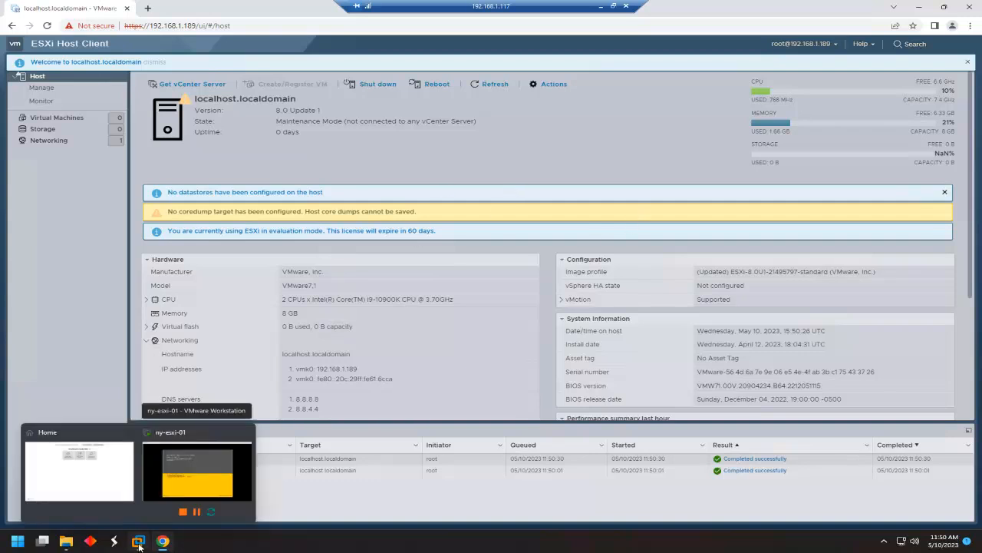
Log in to the ny-esxi-01 ESXi console as root and shut the host down.
left_click(204, 483)
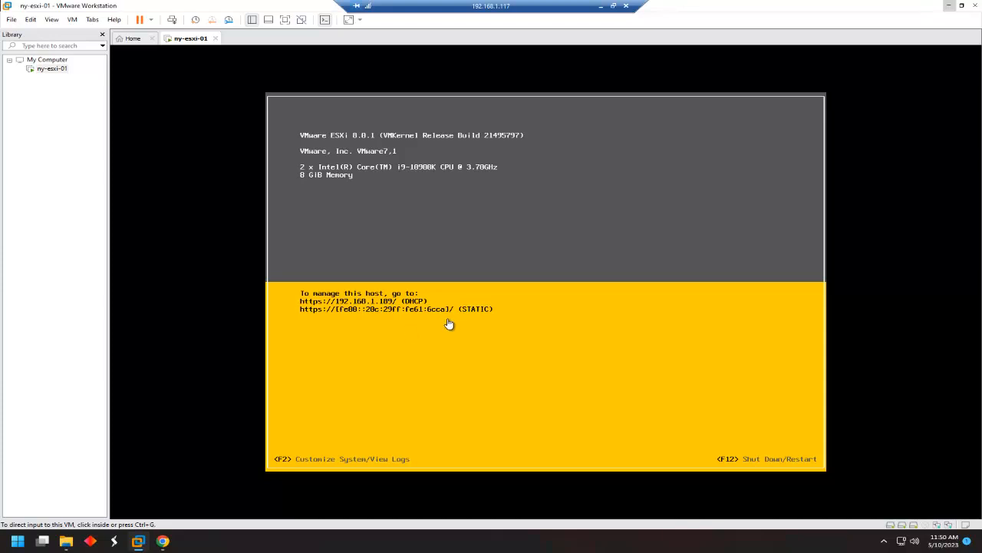
left_click(496, 312)
key("F2")
key("Tab")
type("********")
key("Return")
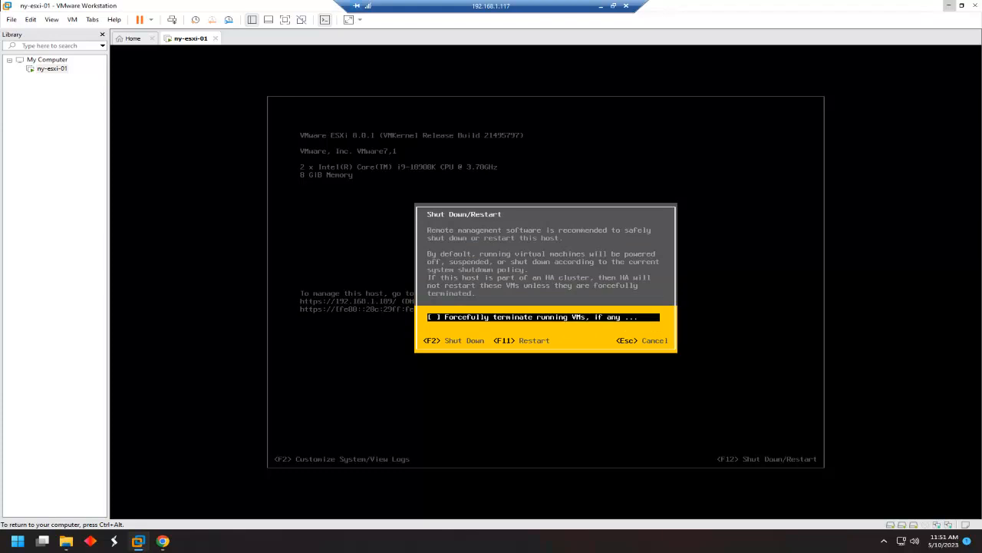
key("F2")
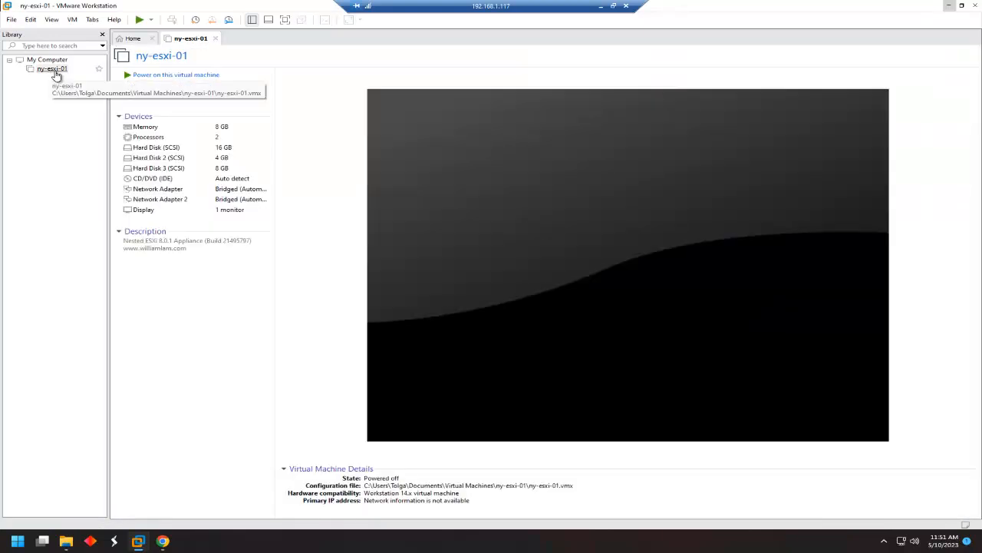
Add a third network adapter to ny-esxi-01 and set it to Bridged.
right_click(56, 75)
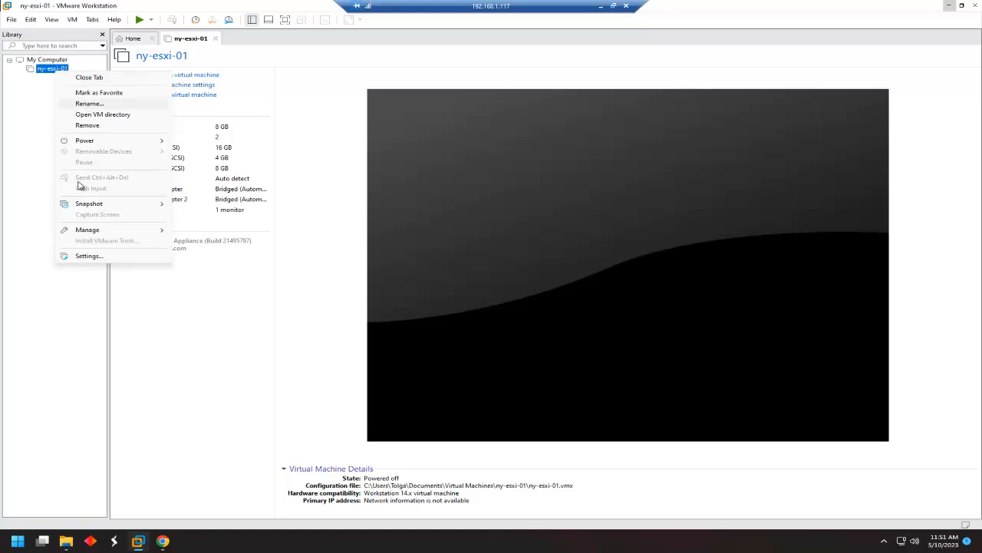
left_click(87, 256)
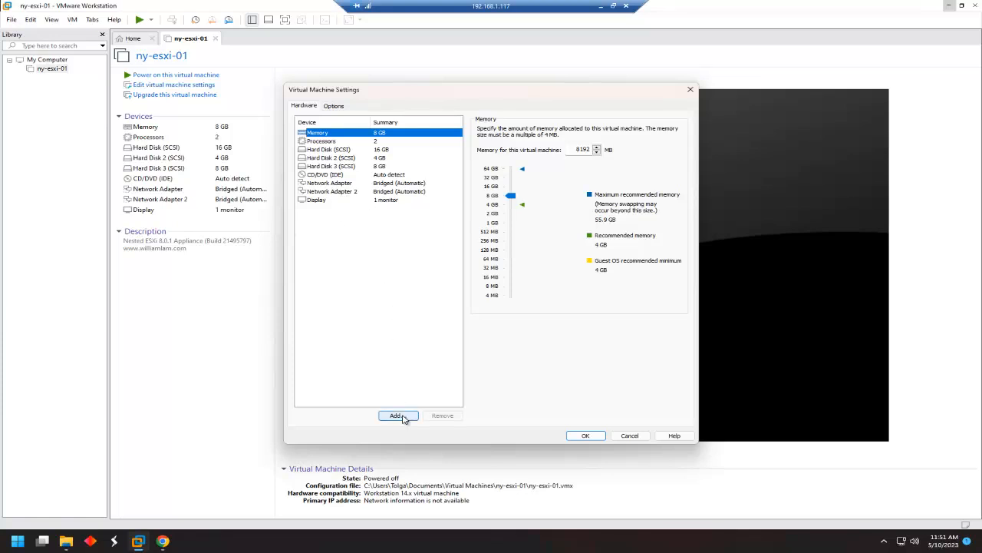
left_click(396, 415)
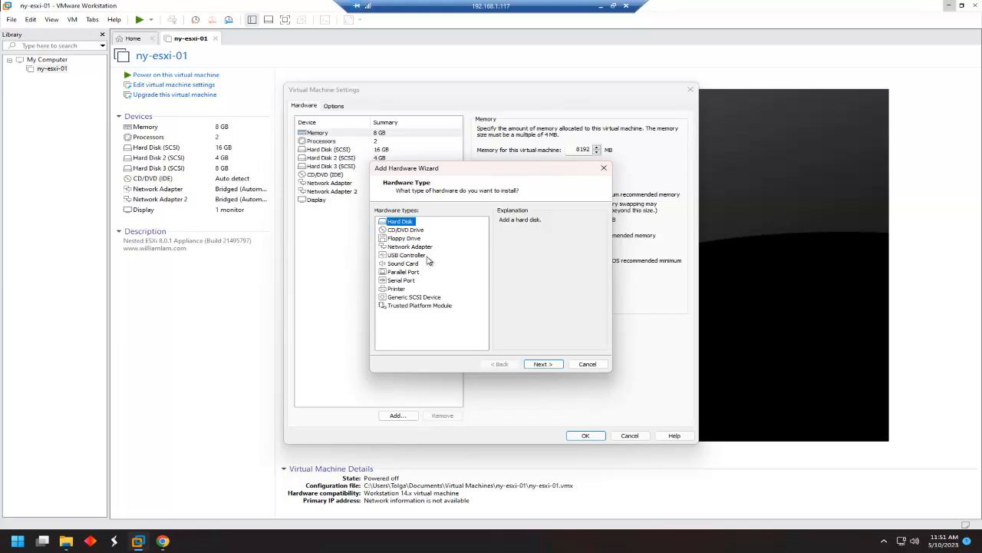
left_click(411, 246)
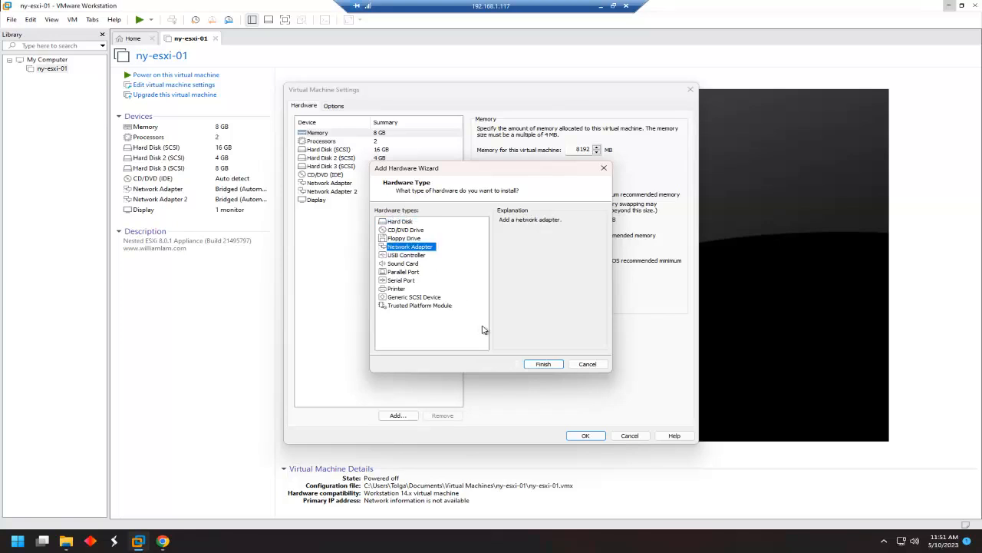
left_click(544, 365)
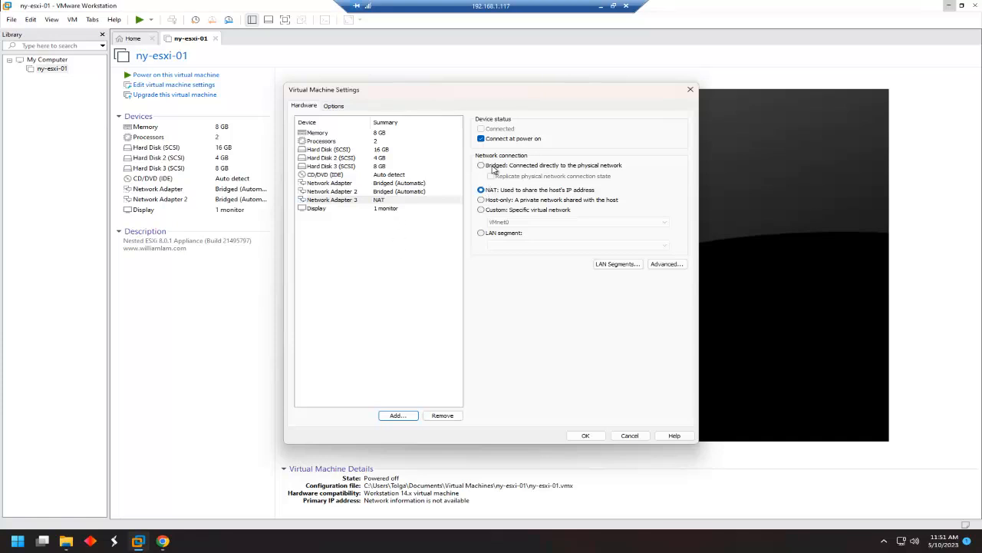
left_click(482, 167)
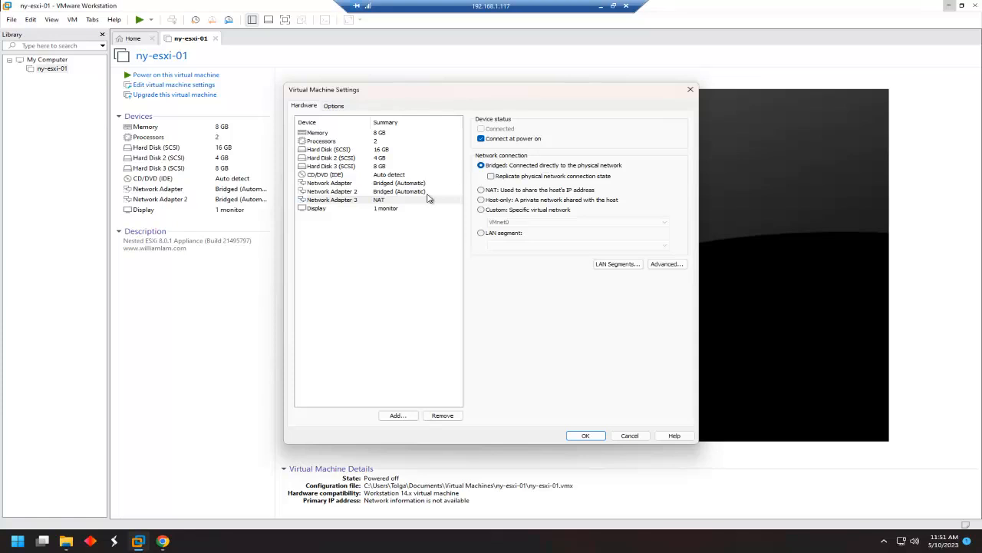
Add a fourth Bridged network adapter and save the VM settings.
left_click(396, 415)
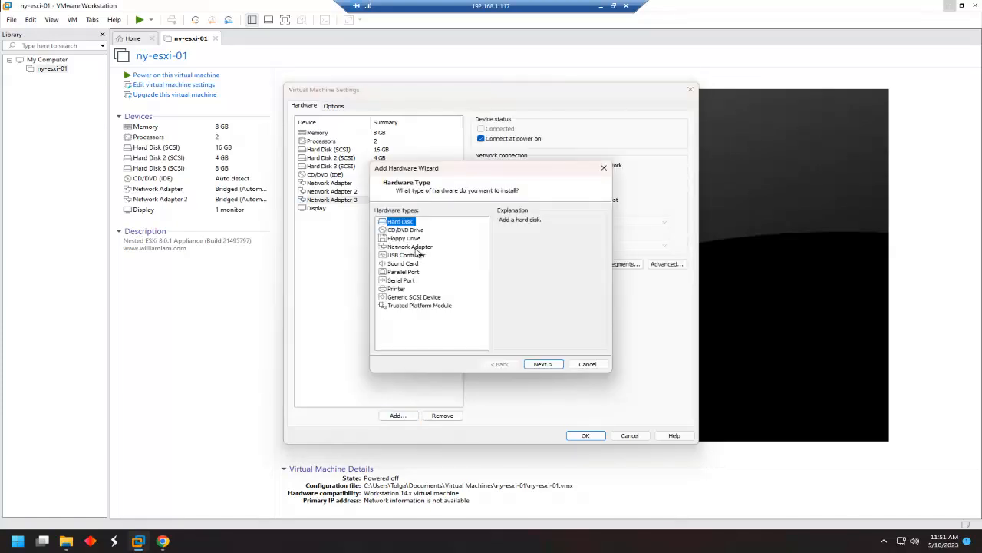
left_click(415, 247)
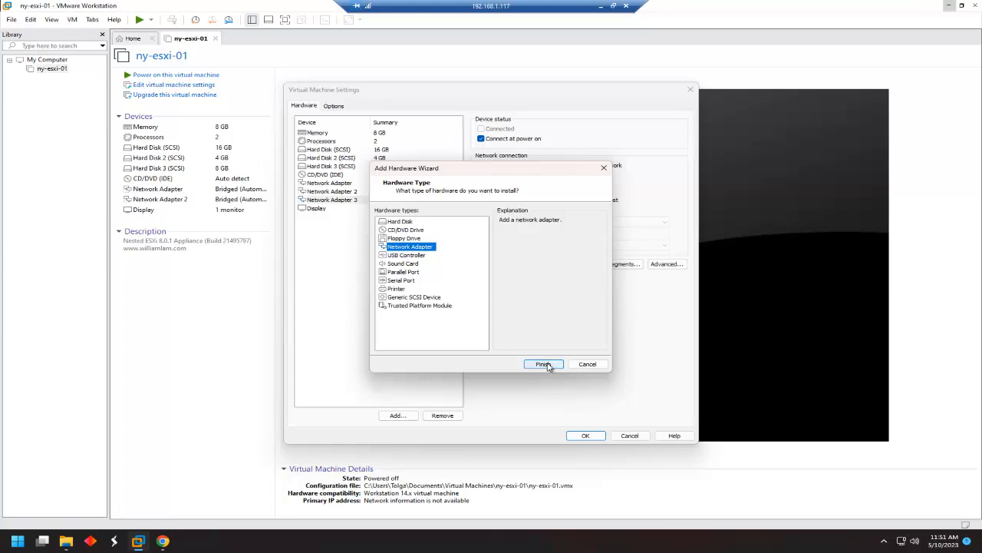
left_click(545, 364)
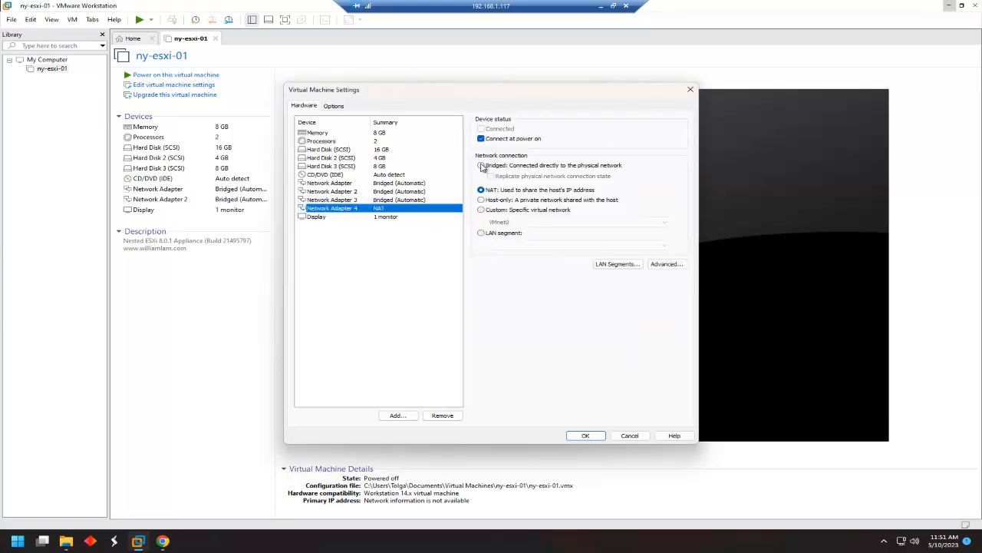
left_click(481, 166)
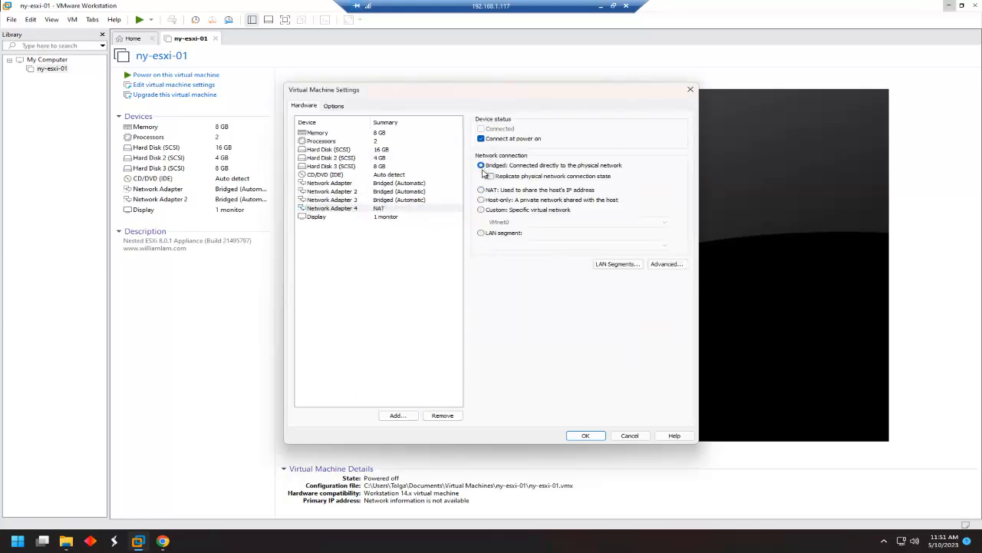
left_click(587, 436)
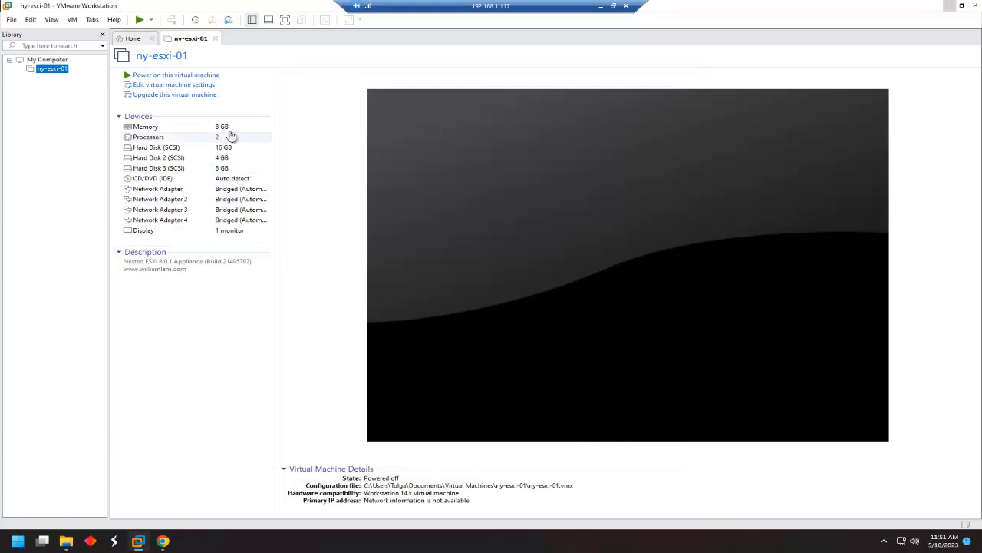
Start a full clone of ny-esxi-01 from its current state.
right_click(61, 72)
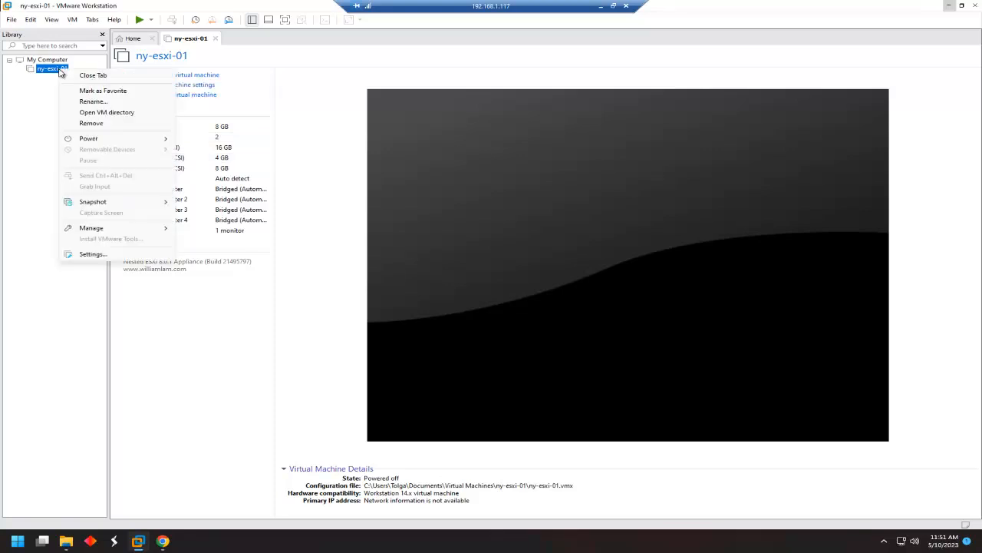
mouse_move(84, 230)
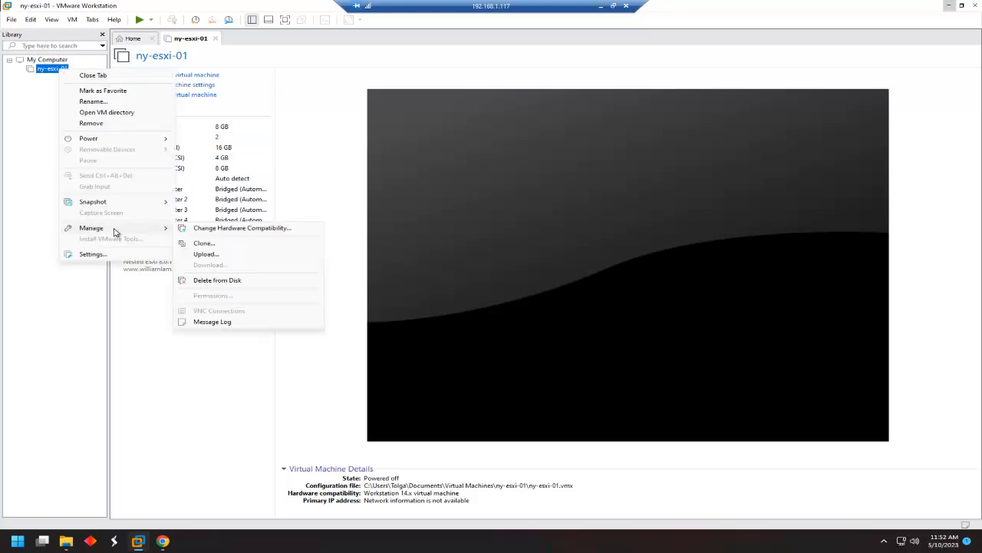
left_click(214, 245)
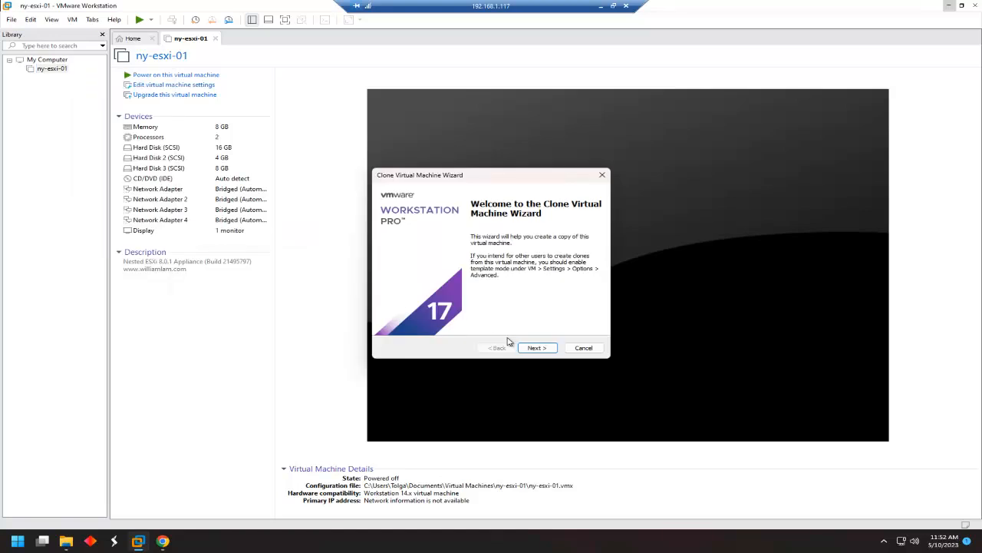
left_click(539, 348)
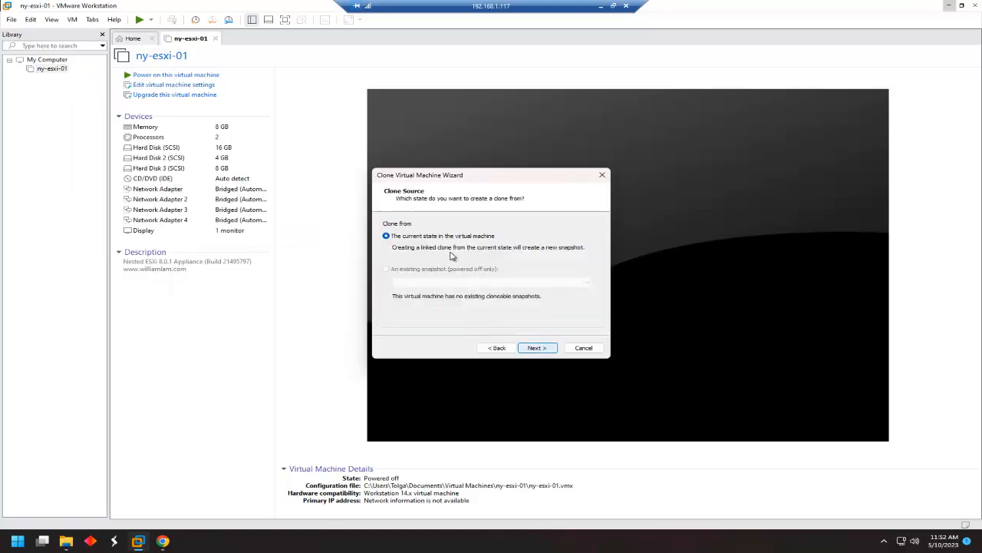
left_click(542, 349)
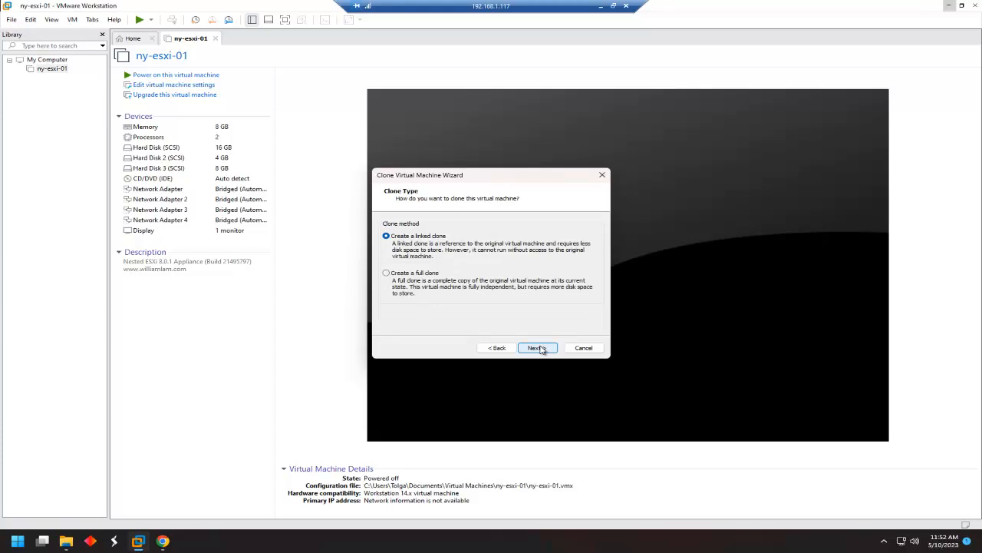
left_click(400, 276)
left_click(535, 348)
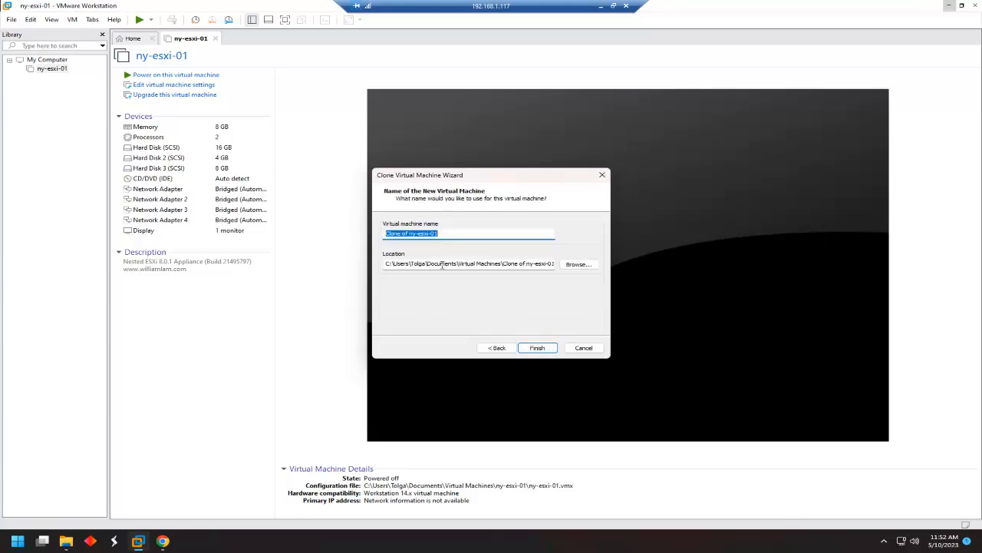
Name the clone ny-esxi-02, create it, and open the new VM.
type("n")
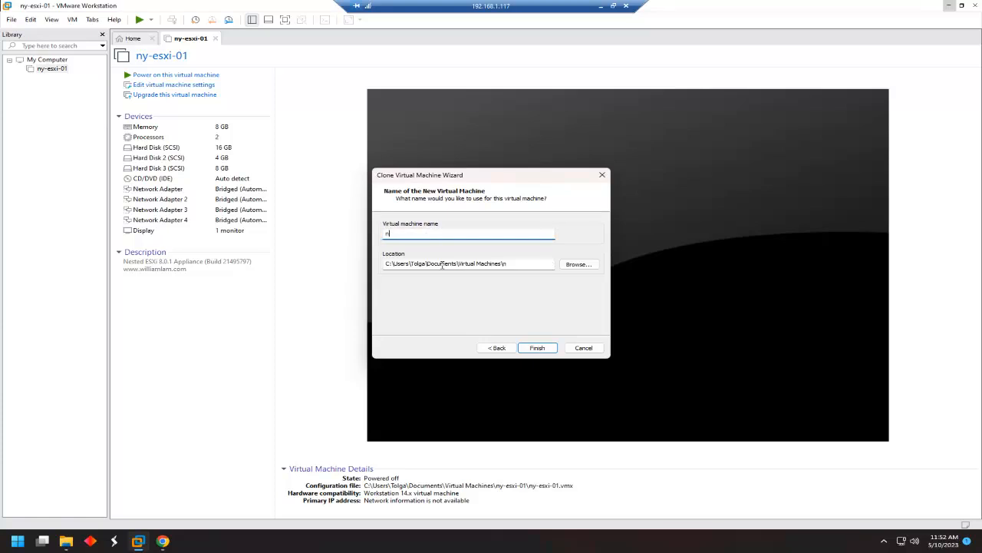
type("y-esxi-02")
key("shift+Left")
key("shift+Left")
key("shift+Left")
key("shift+Left")
key("shift+Left")
key("shift+Left")
key("shift+Left")
key("shift+Left")
key("shift+Left")
right_click(404, 238)
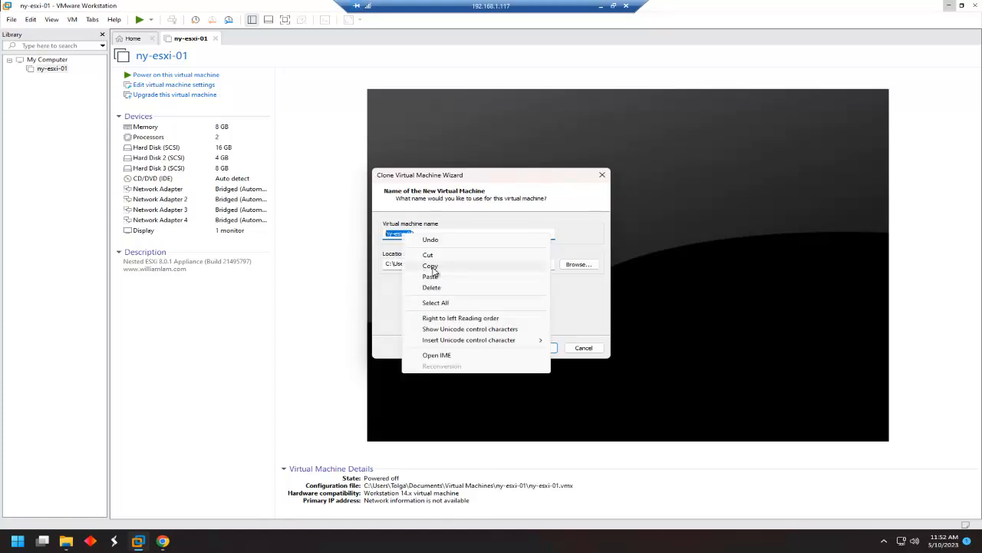
left_click(432, 267)
left_click(550, 352)
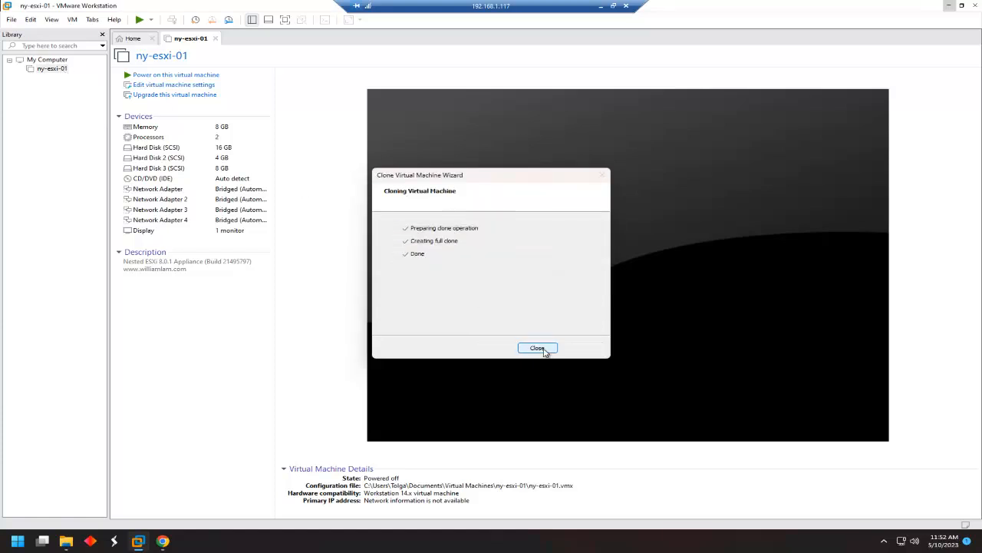
key("Return")
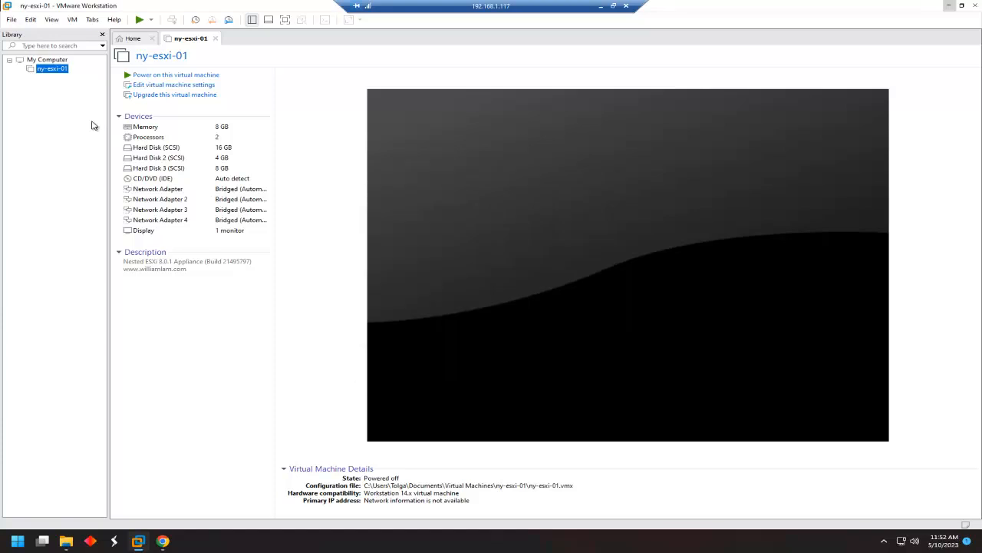
left_click(63, 75)
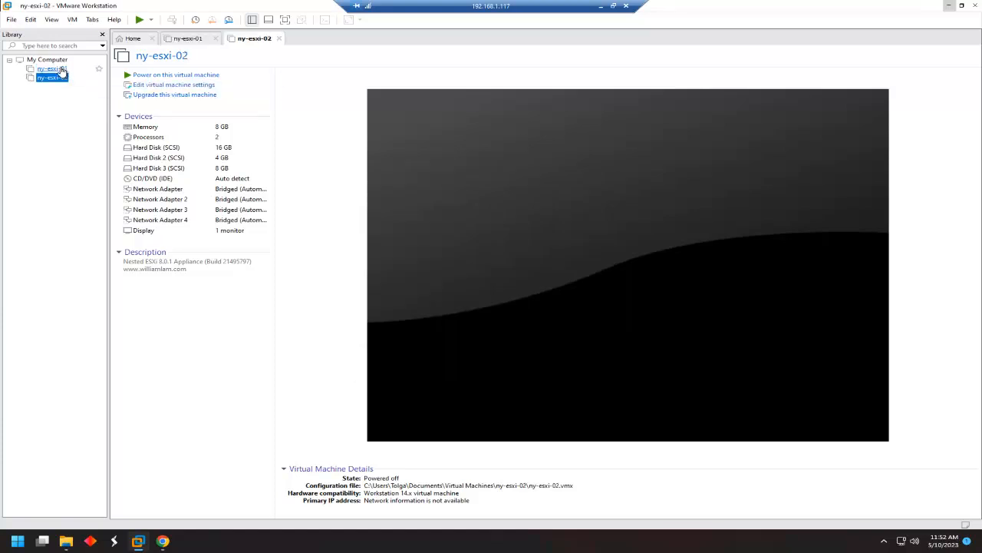
right_click(62, 70)
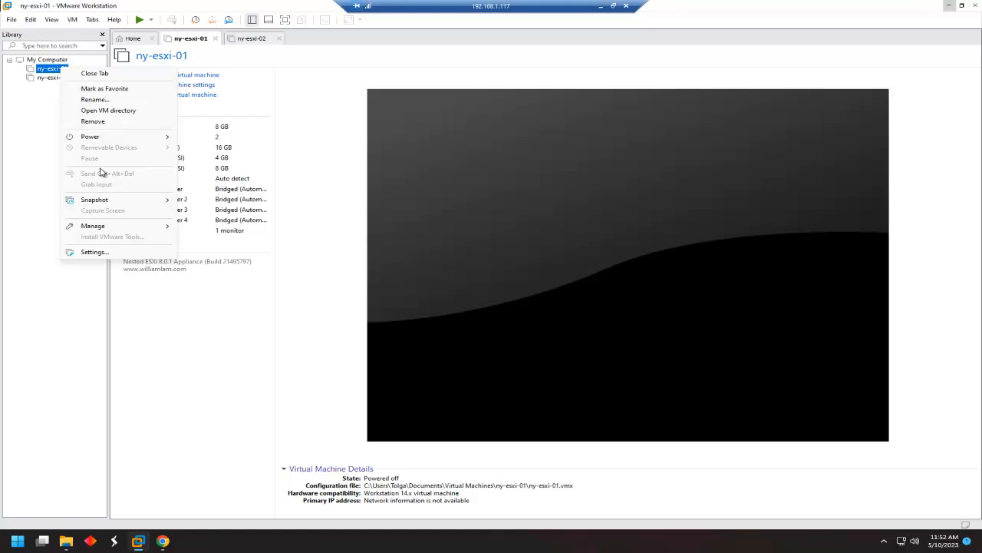
Create a full clone of ny-esxi-01 named ny-esxi-03.
mouse_move(118, 230)
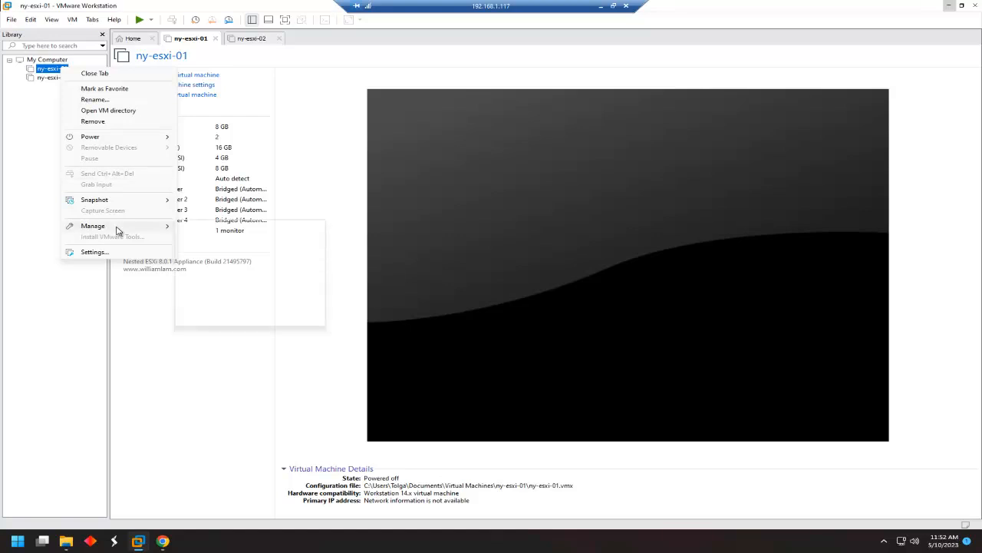
left_click(206, 241)
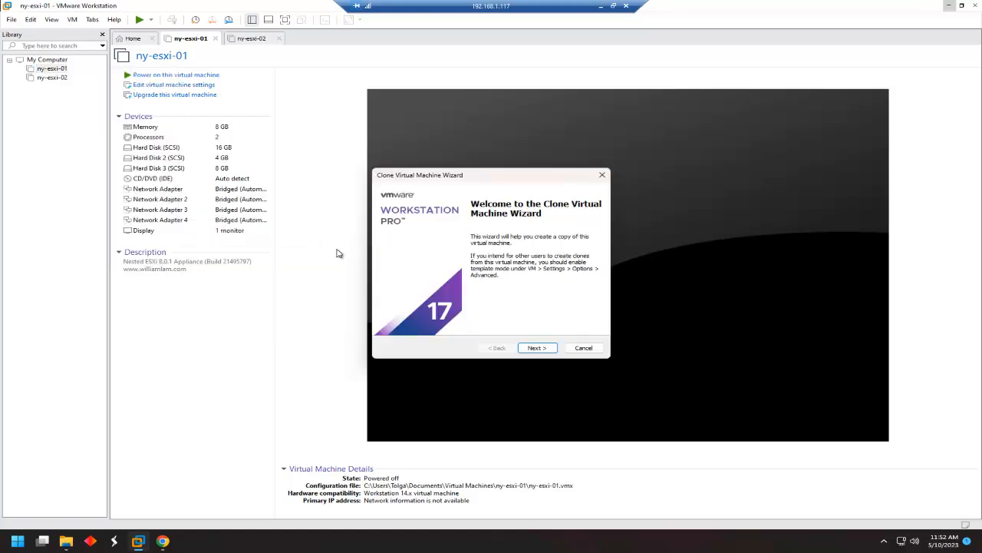
left_click(535, 349)
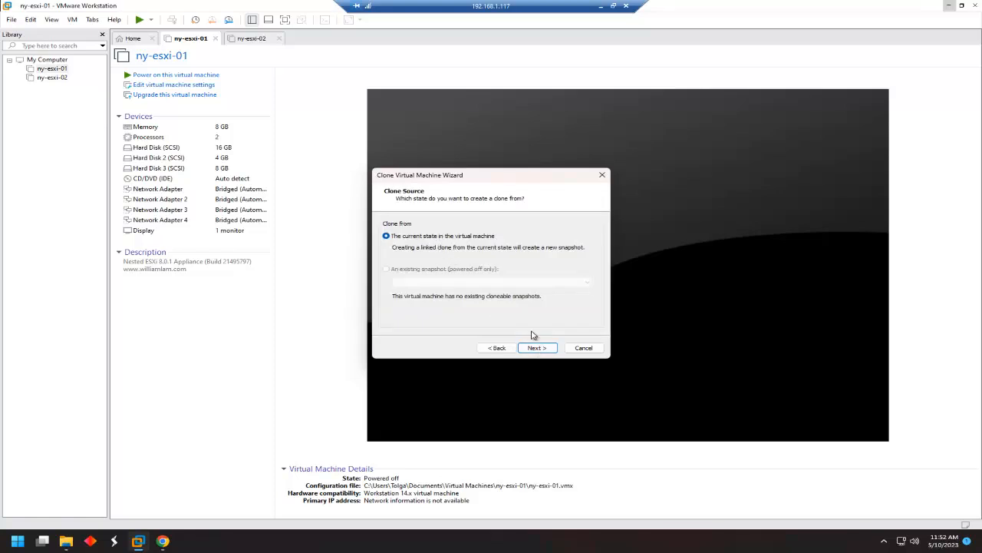
left_click(537, 348)
left_click(386, 273)
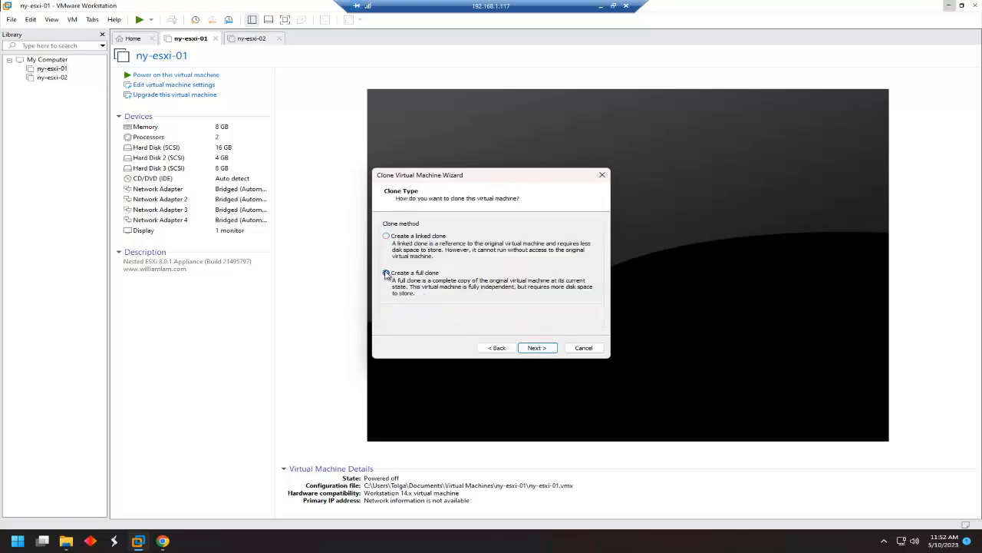
left_click(535, 348)
type("ny-esxi-0")
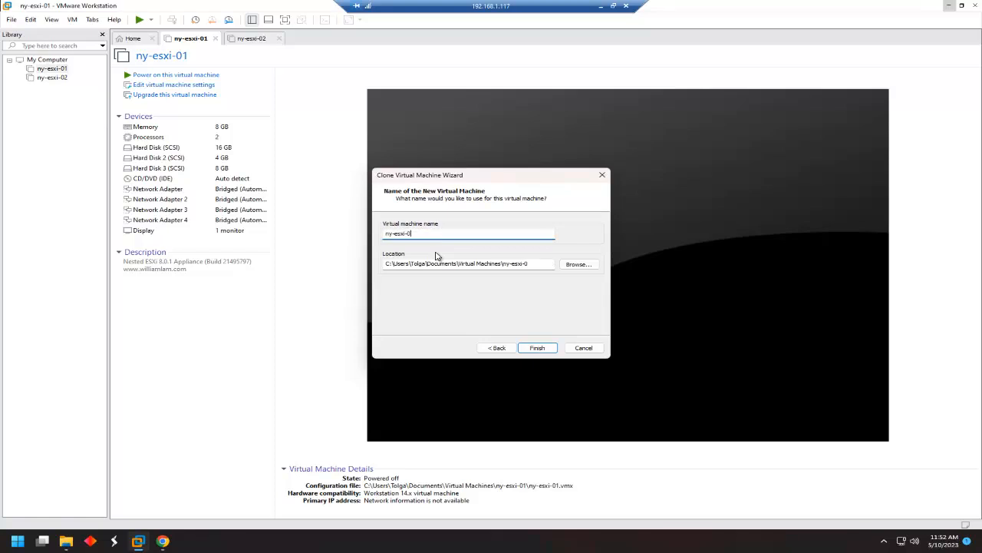
type("3")
left_click(541, 351)
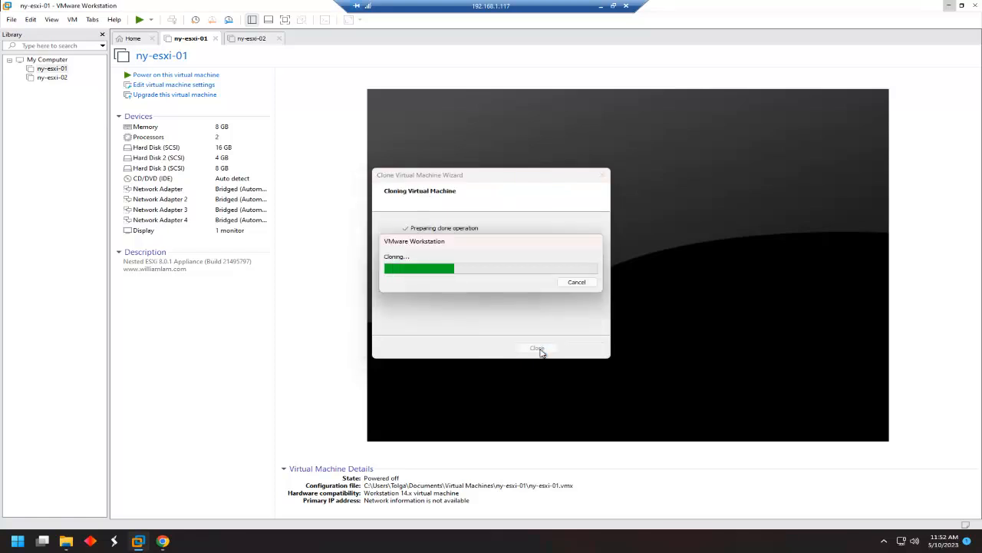
left_click(536, 347)
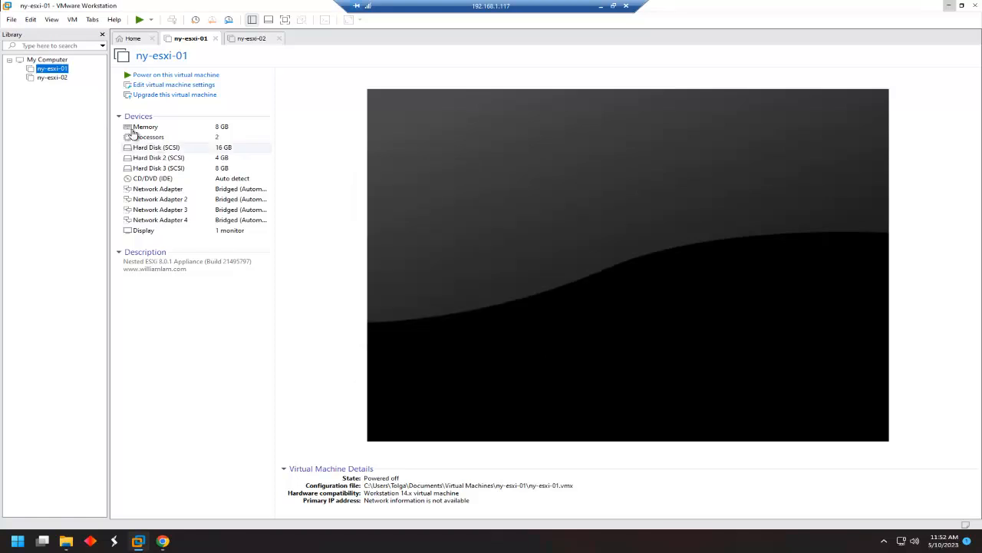
Create another full clone of ny-esxi-01 named ny-esxi-04.
right_click(63, 69)
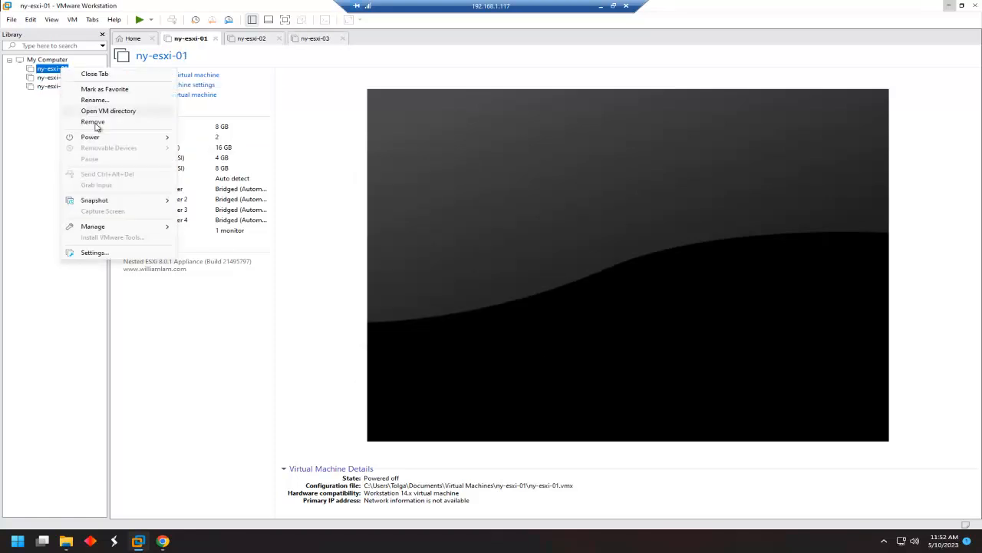
mouse_move(115, 228)
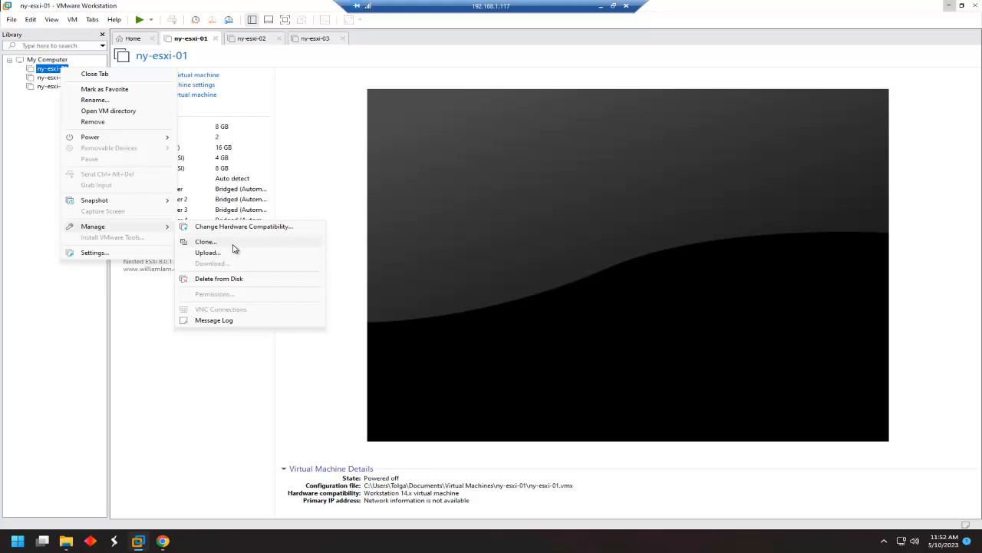
left_click(230, 243)
left_click(537, 348)
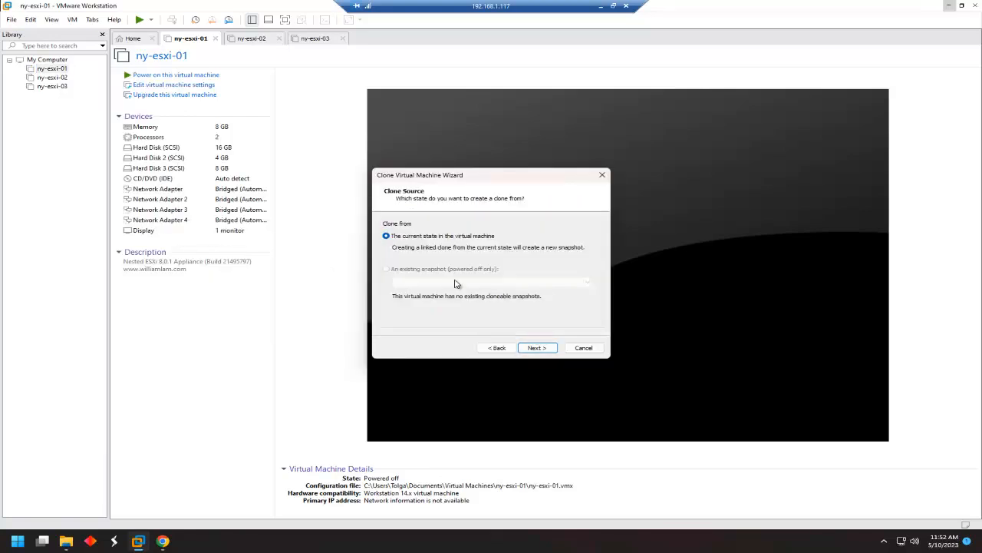
left_click(537, 347)
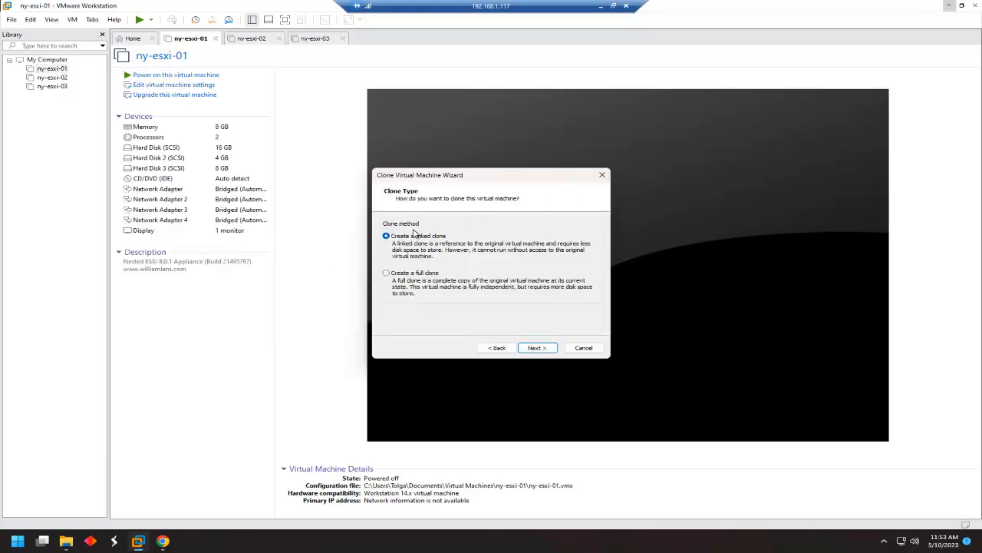
left_click(414, 275)
left_click(537, 347)
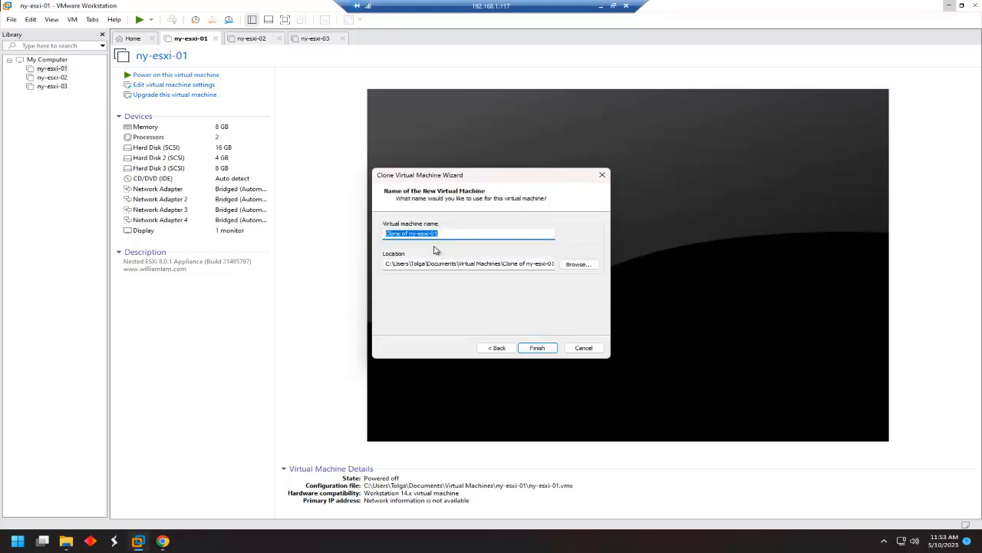
type("ny-esxi-04")
left_click(537, 348)
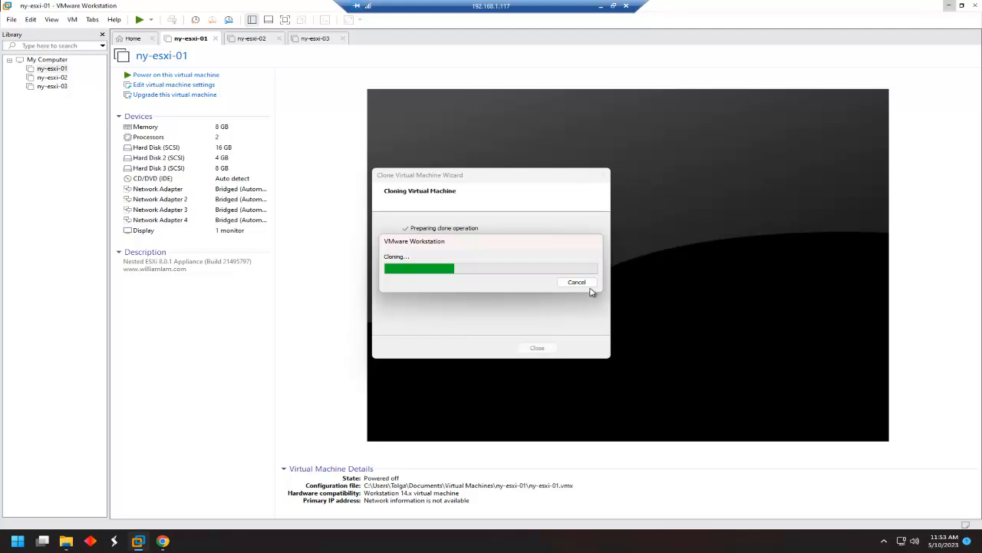
left_click(537, 348)
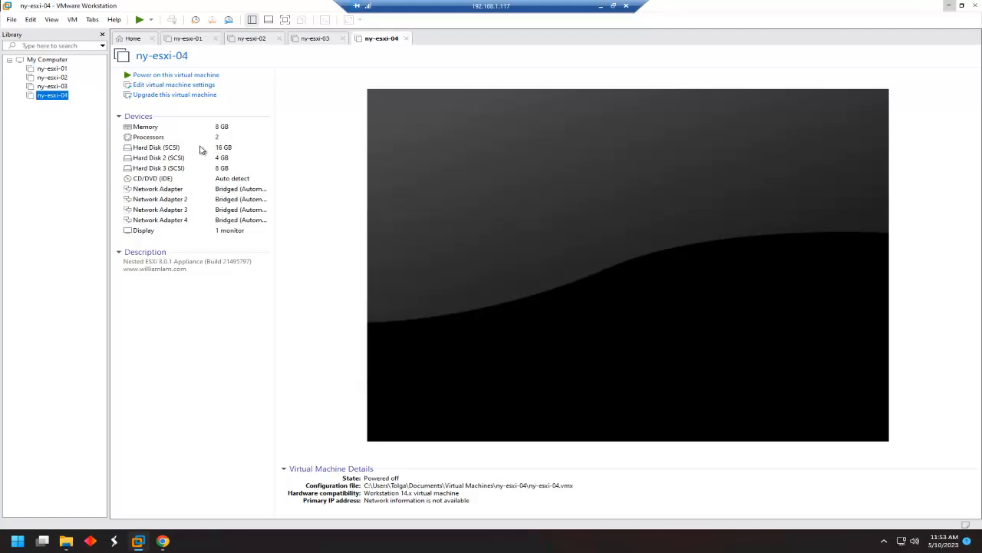
Power on ny-esxi-02, ny-esxi-03 and ny-esxi-04 in turn, ending on ny-esxi-02.
left_click(56, 80)
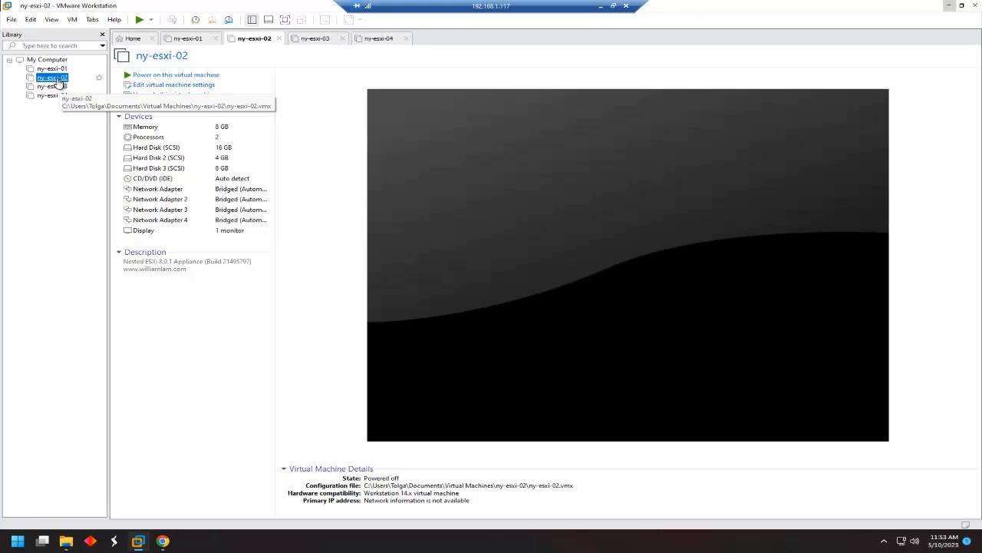
left_click(171, 78)
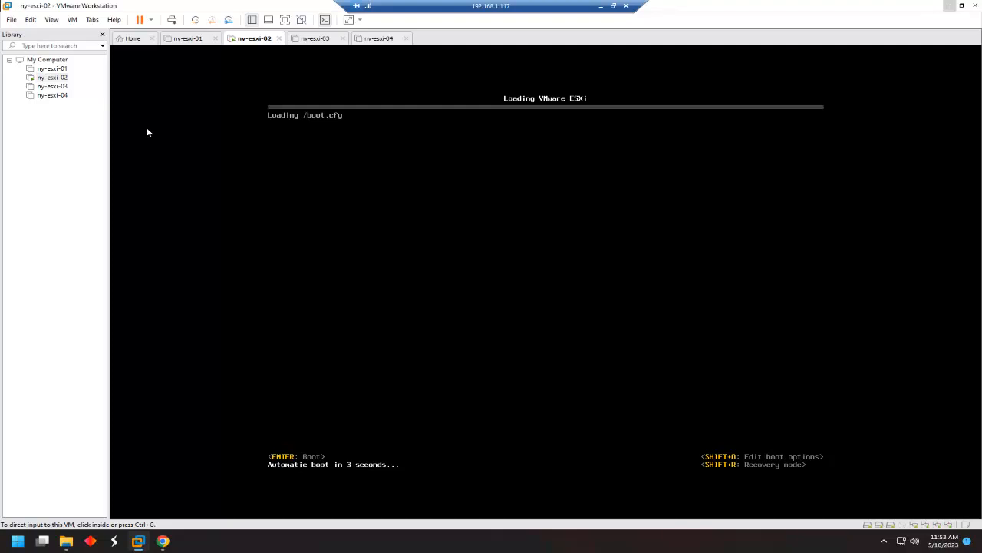
left_click(51, 86)
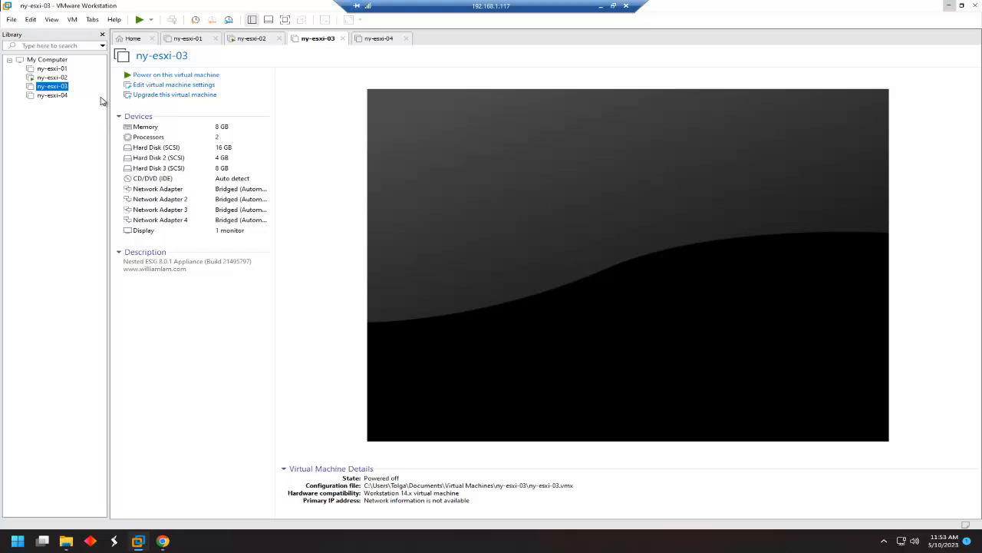
left_click(160, 76)
left_click(61, 98)
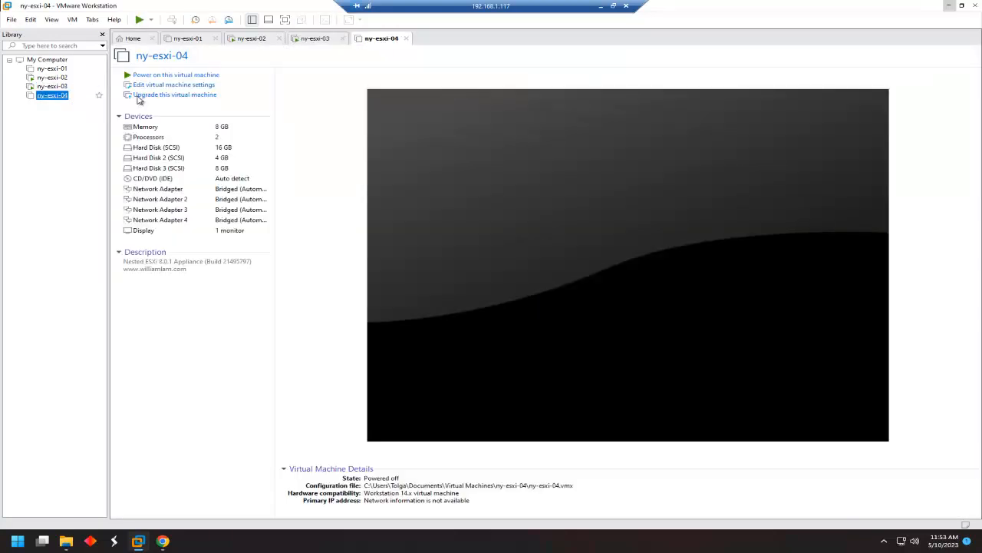
left_click(187, 77)
left_click(56, 80)
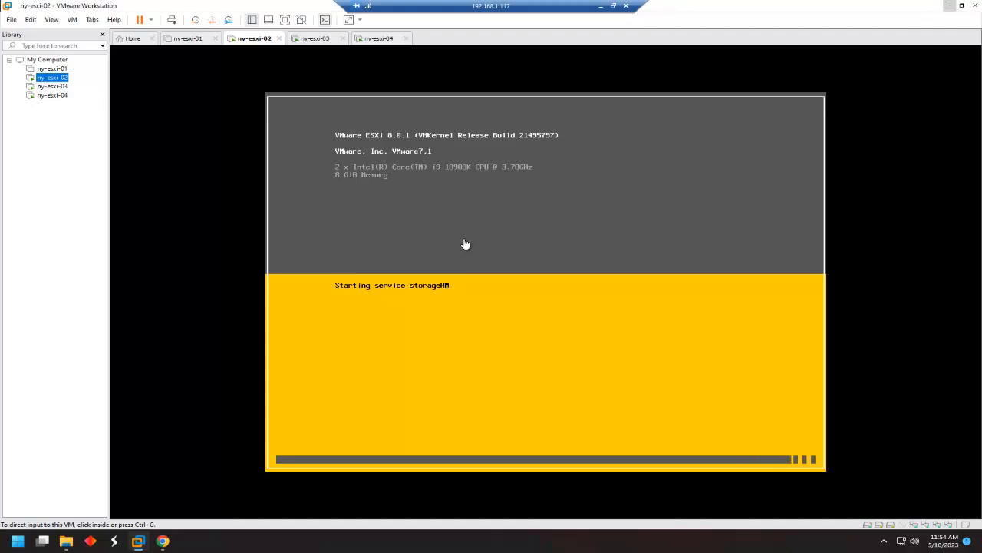
Check ny-esxi-03 and ny-esxi-04 booting, then focus ny-esxi-02's booted console at 192.168.1.166.
left_click(60, 88)
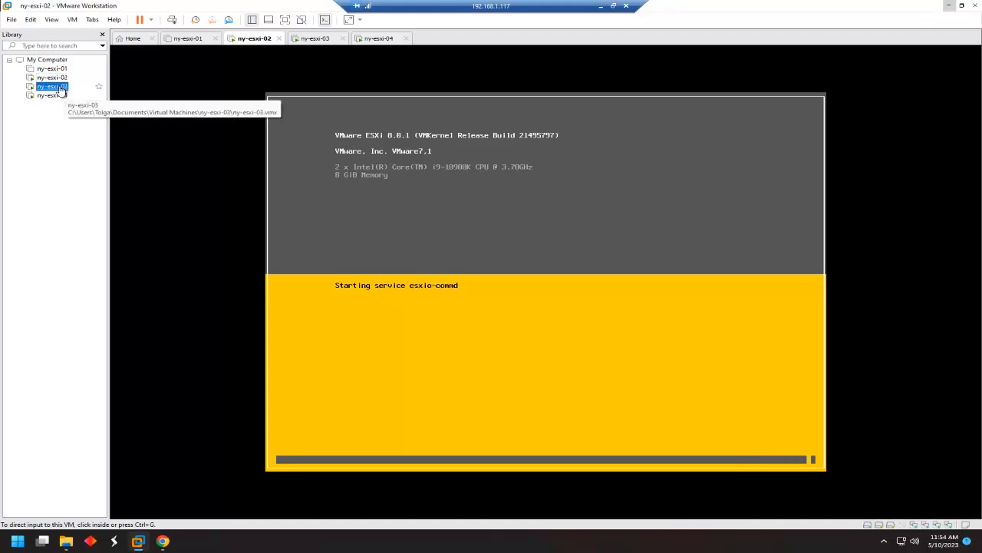
left_click(55, 96)
left_click(56, 78)
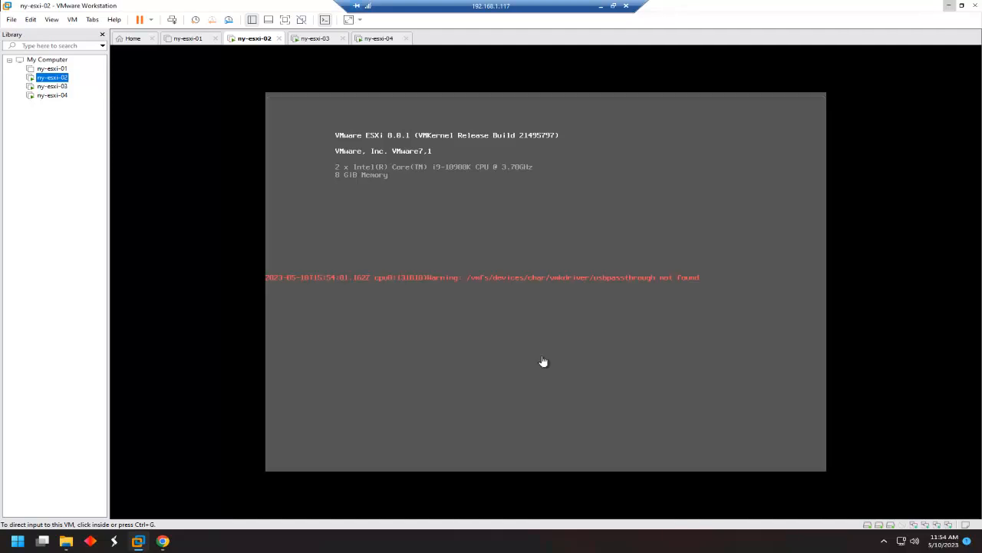
left_click(538, 359)
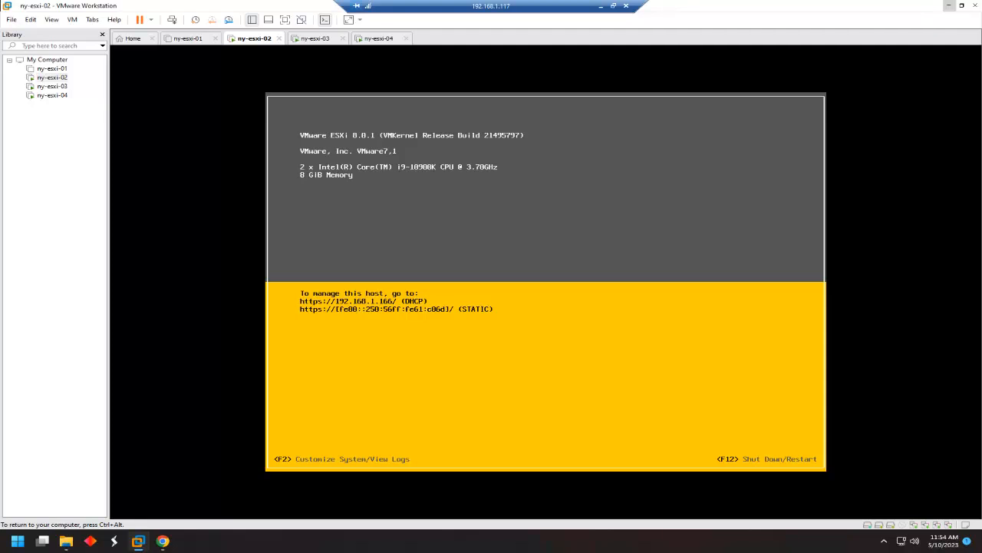
Log in to ny-esxi-02's ESXi console as root, retrying after a failed password.
key("F2")
key("Tab")
type("*******")
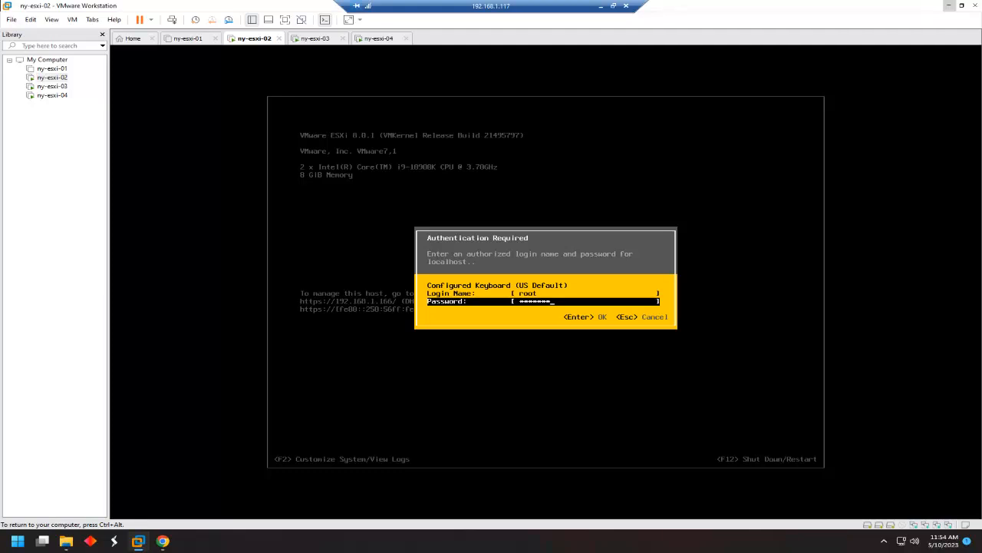
key("Return")
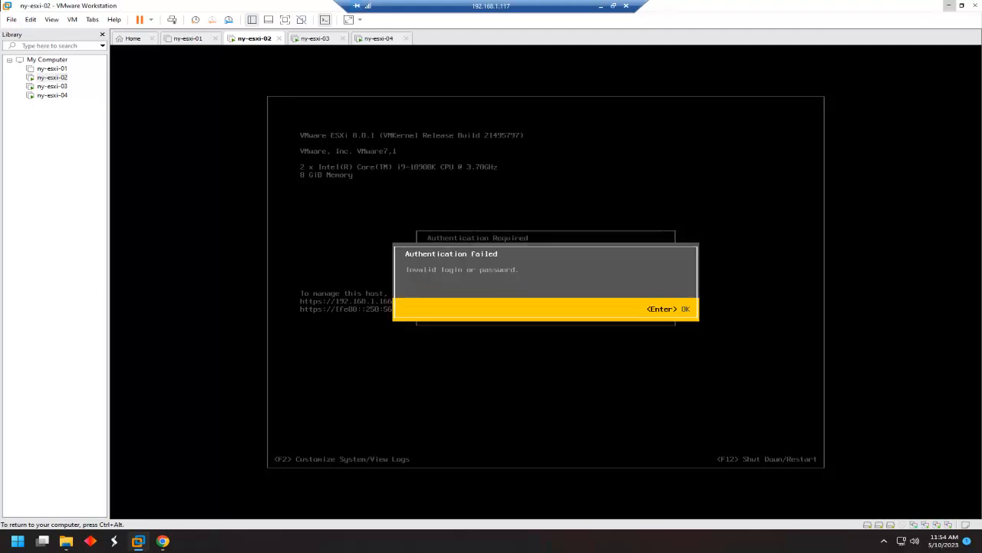
key("Return")
type("*******")
key("BackSpace")
key("BackSpace")
key("BackSpace")
key("BackSpace")
key("BackSpace")
key("BackSpace")
key("BackSpace")
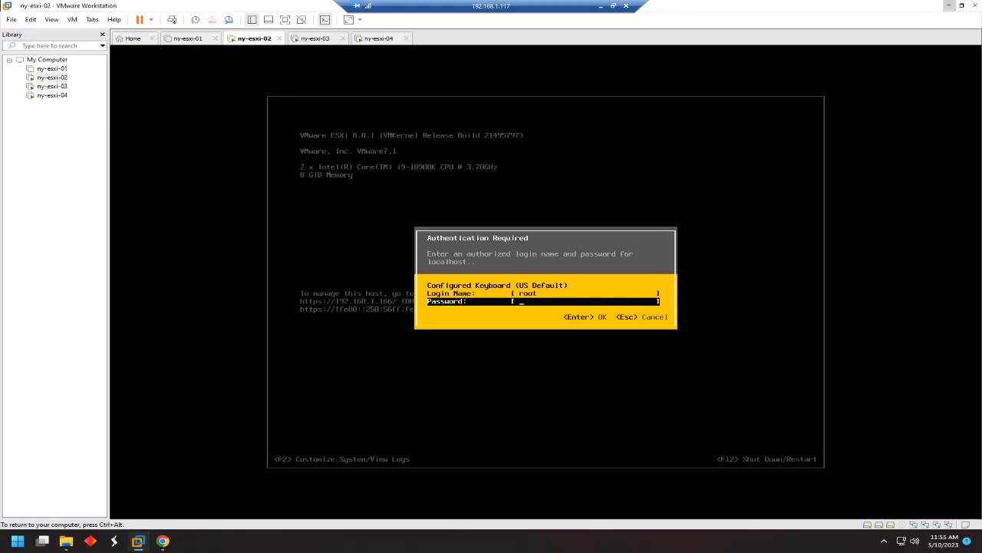
type("********")
key("Return")
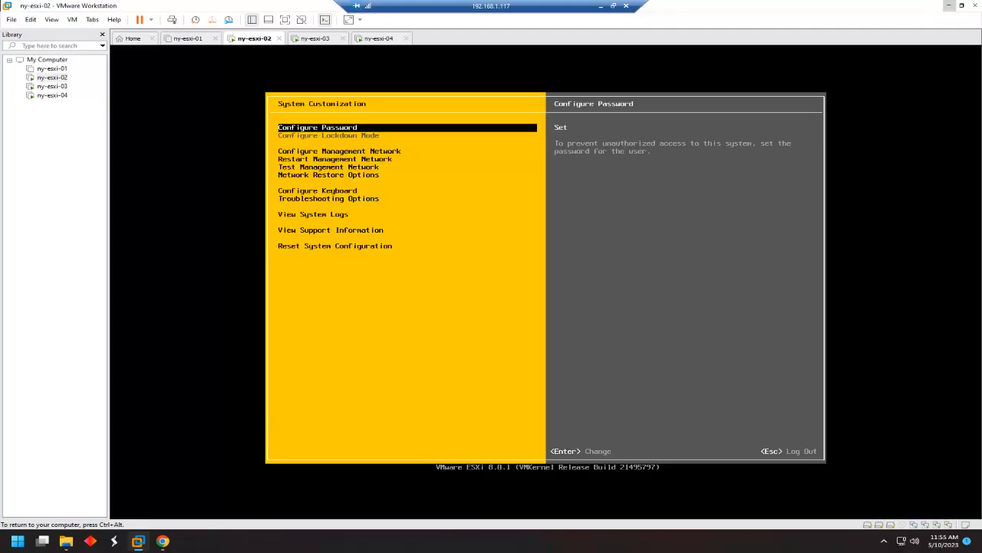
Restore ny-esxi-02's network settings to defaults via Network Restore Options.
key("Down")
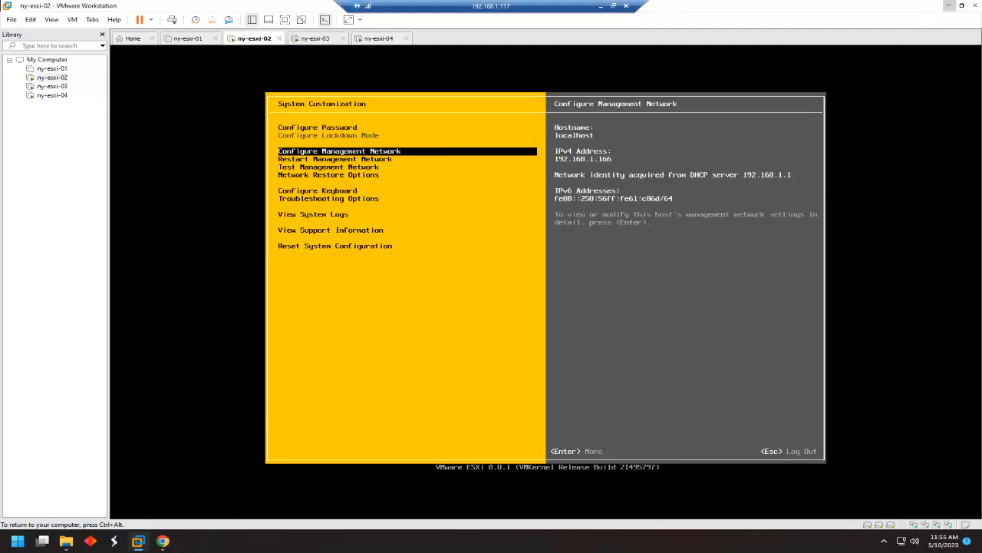
key("Down")
key("Down")
key("Down")
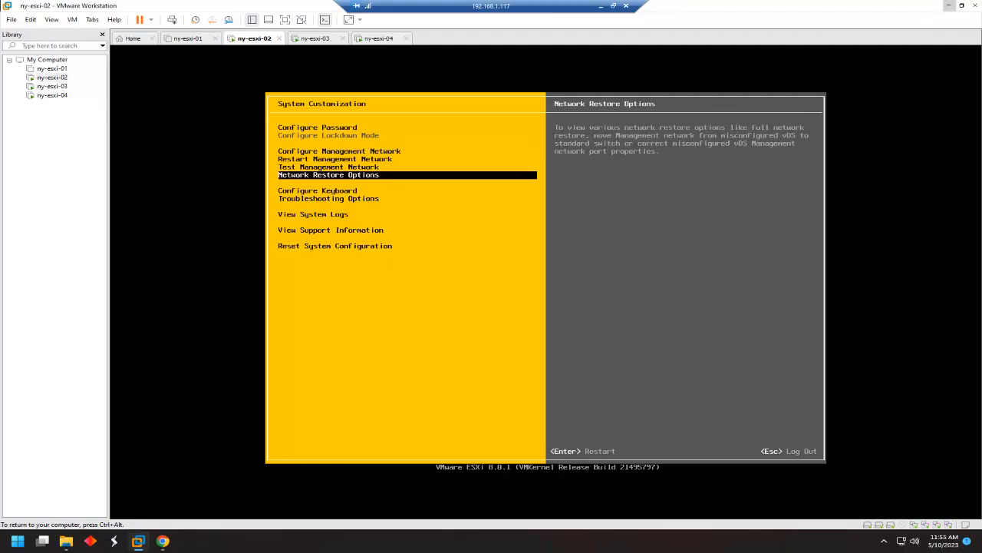
key("Return")
key("Down")
key("Down")
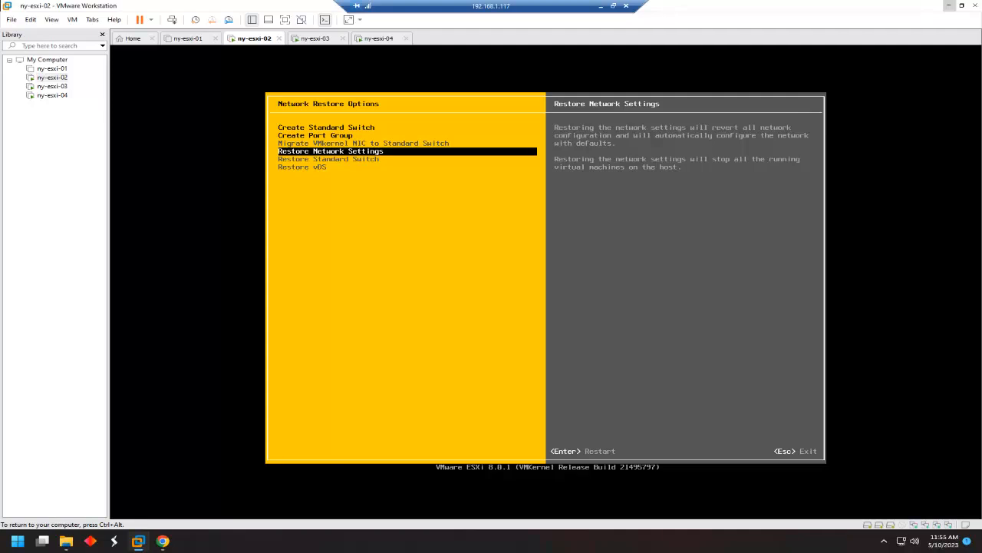
key("Return")
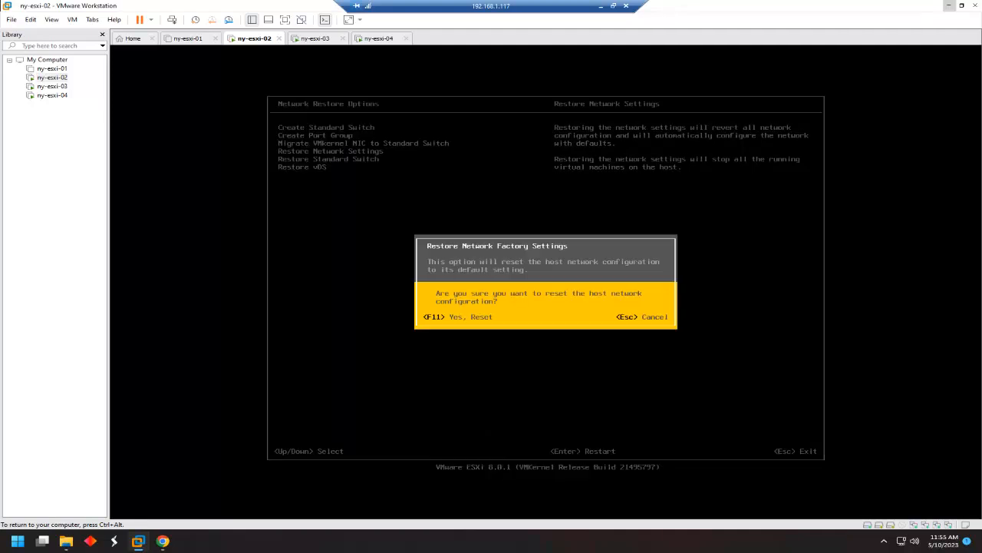
key("F11")
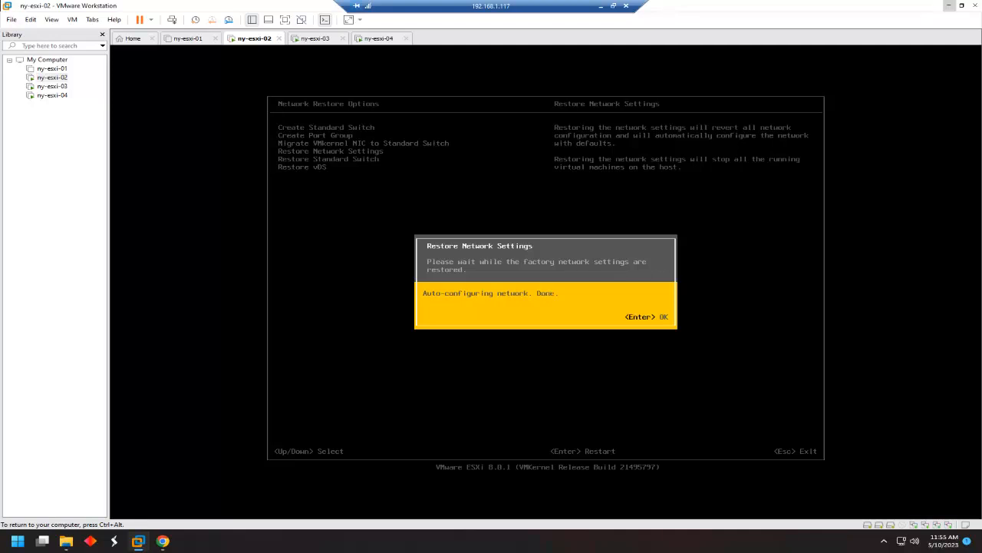
key("Return")
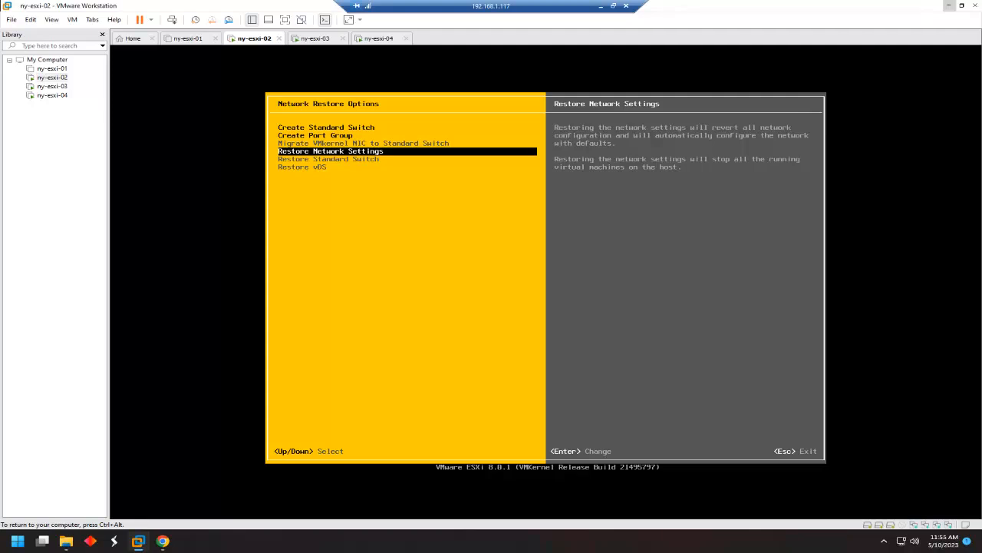
Restart ny-esxi-02's management network, confirming with F11, then log out of the DCUI.
key("Escape")
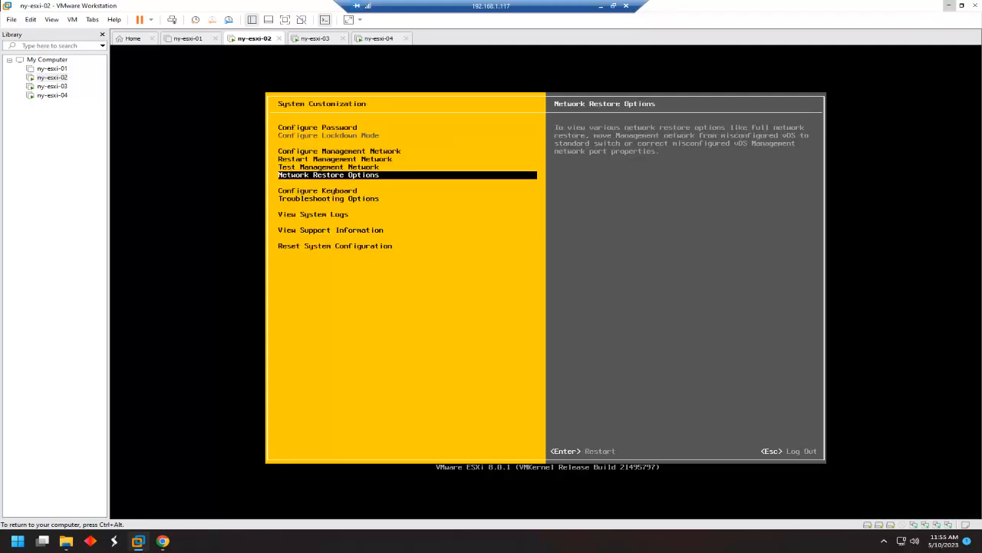
key("Up")
key("Up")
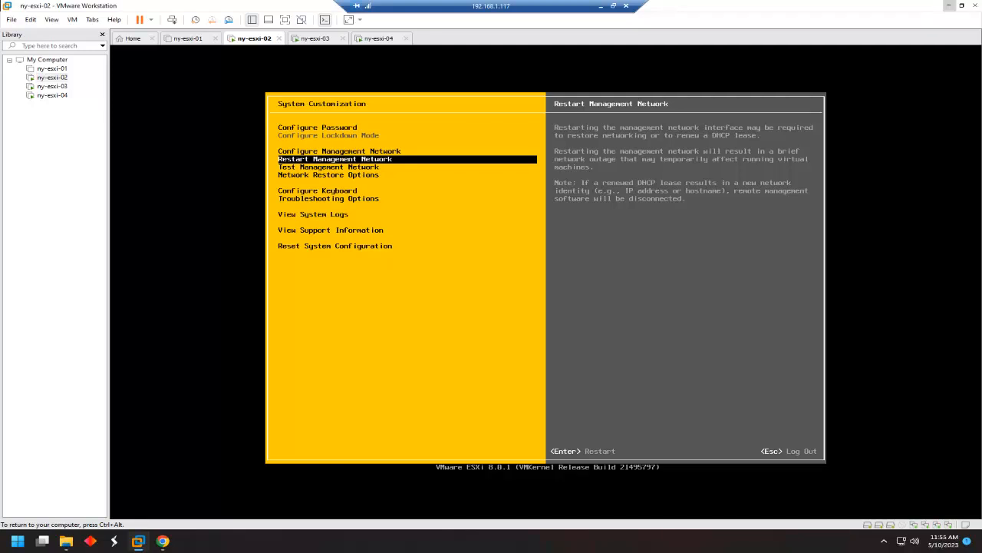
key("Return")
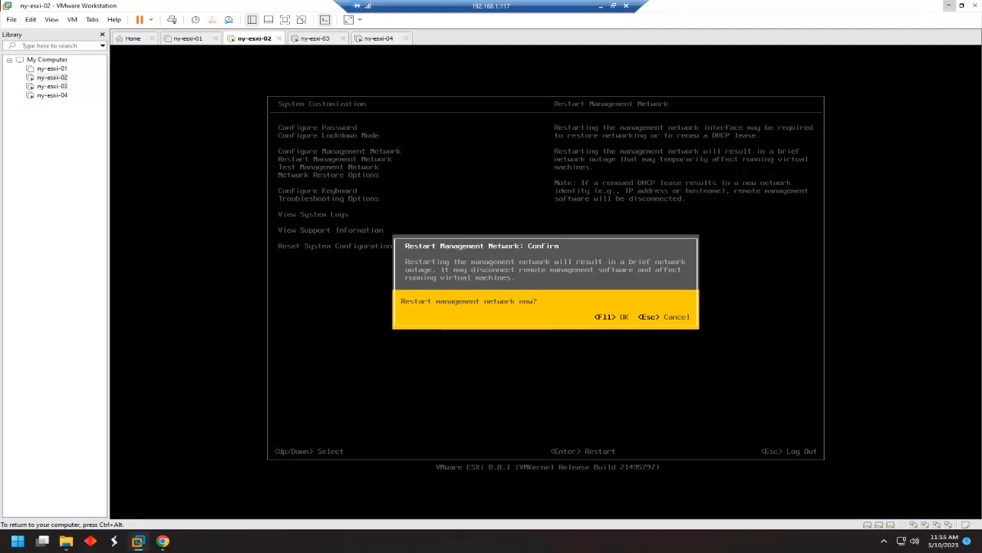
key("F11")
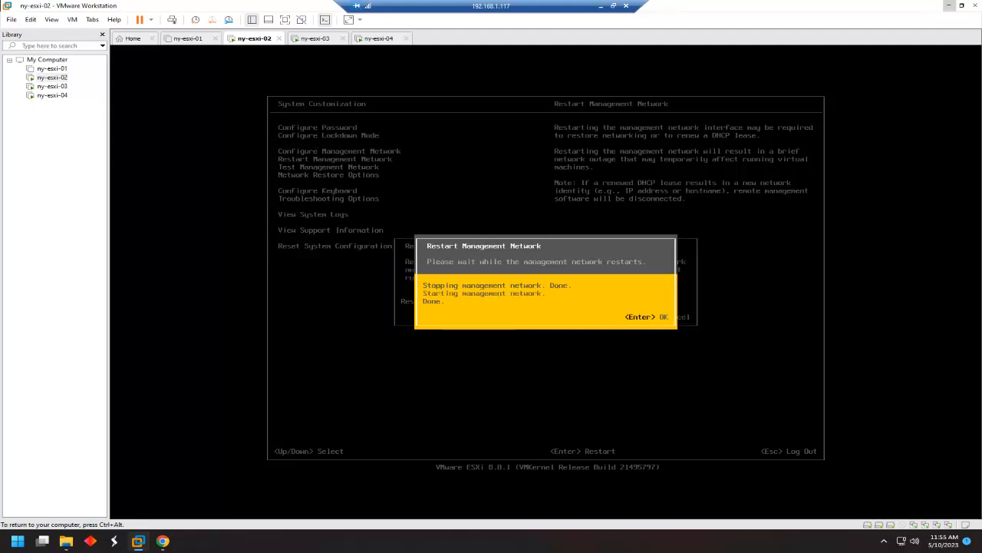
key("Return")
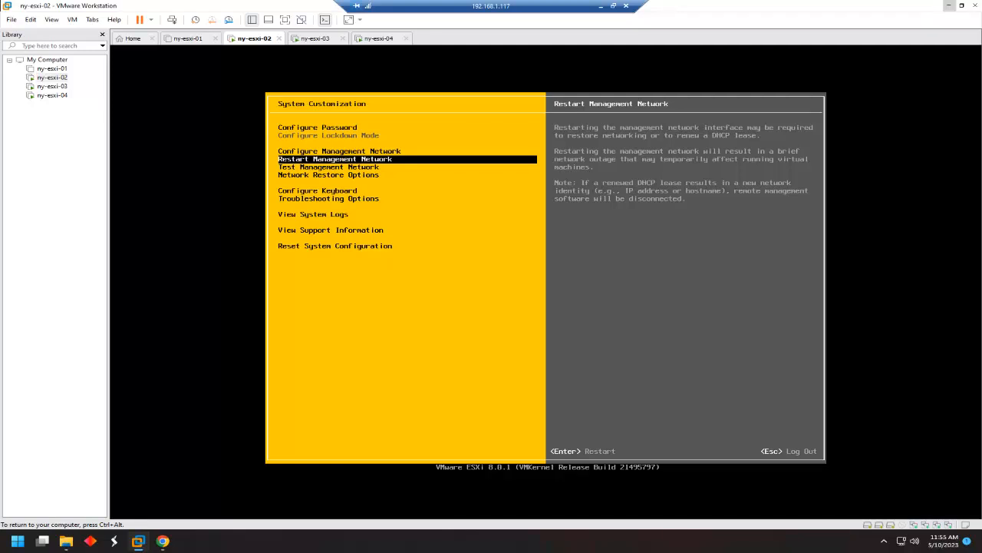
key("Escape")
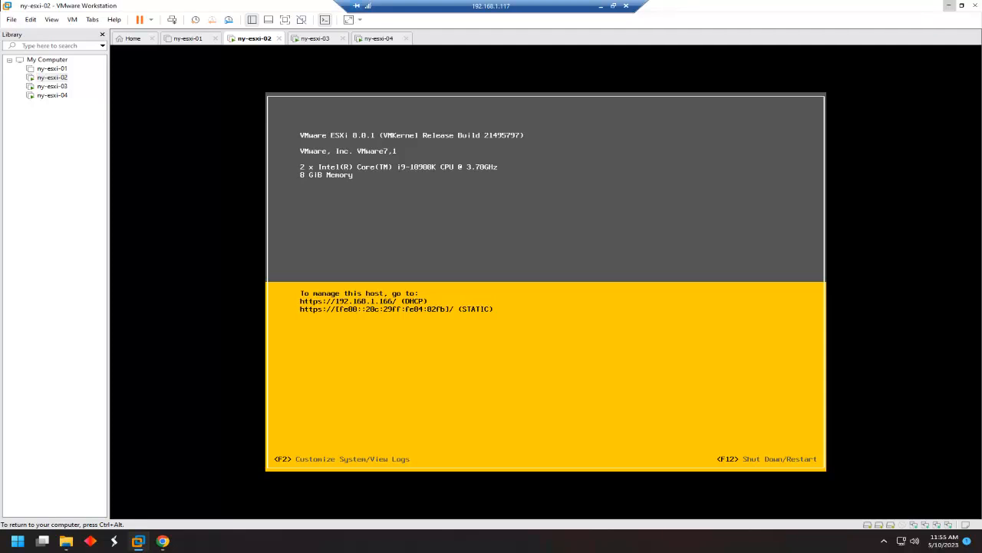
Restart the ny-esxi-02 guest and confirm.
right_click(46, 79)
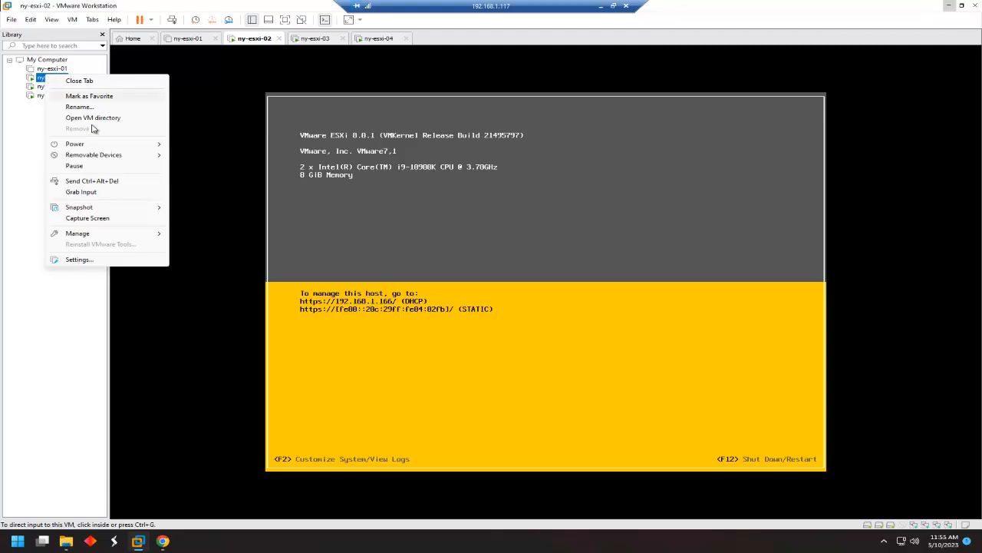
mouse_move(100, 145)
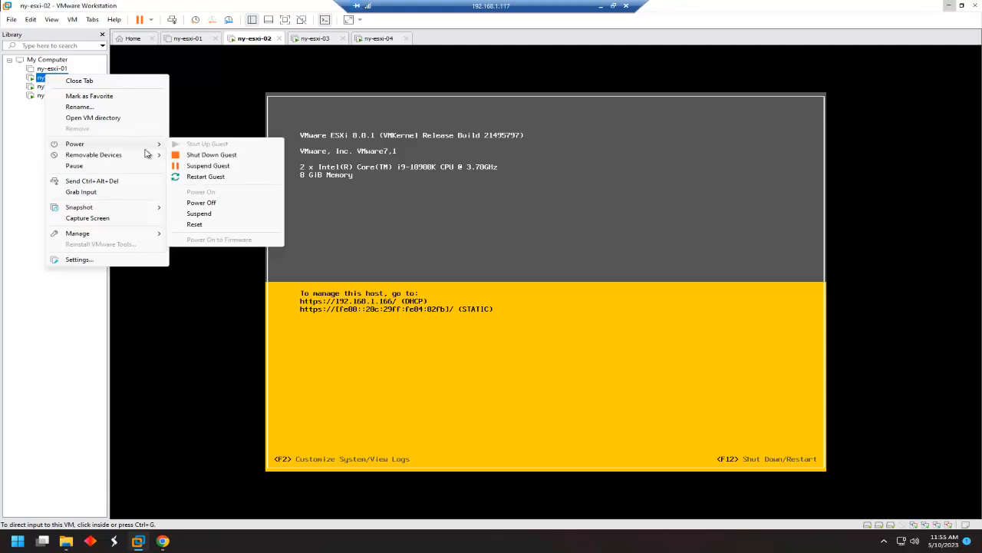
left_click(206, 177)
left_click(508, 287)
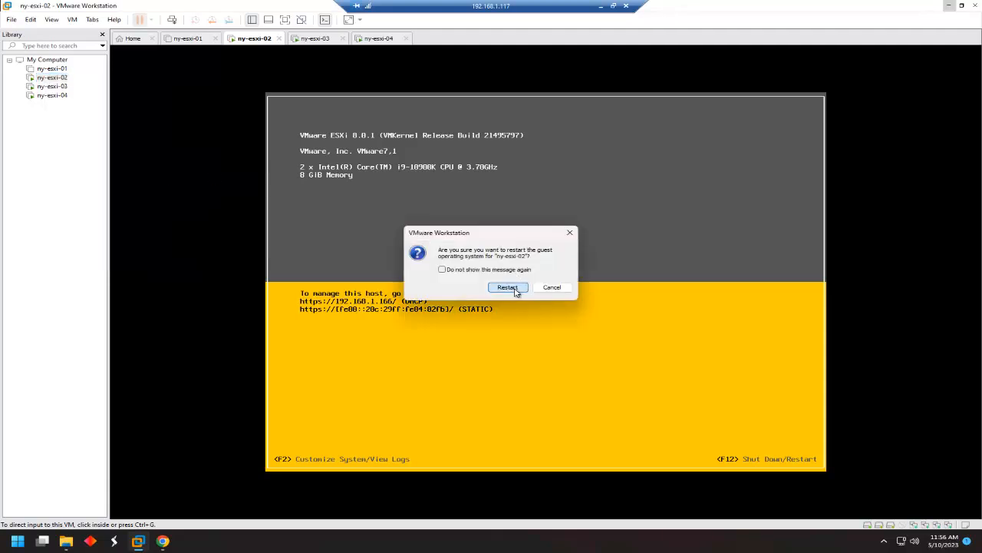
Log in to ny-esxi-03's ESXi console as root.
left_click(62, 88)
left_click(440, 262)
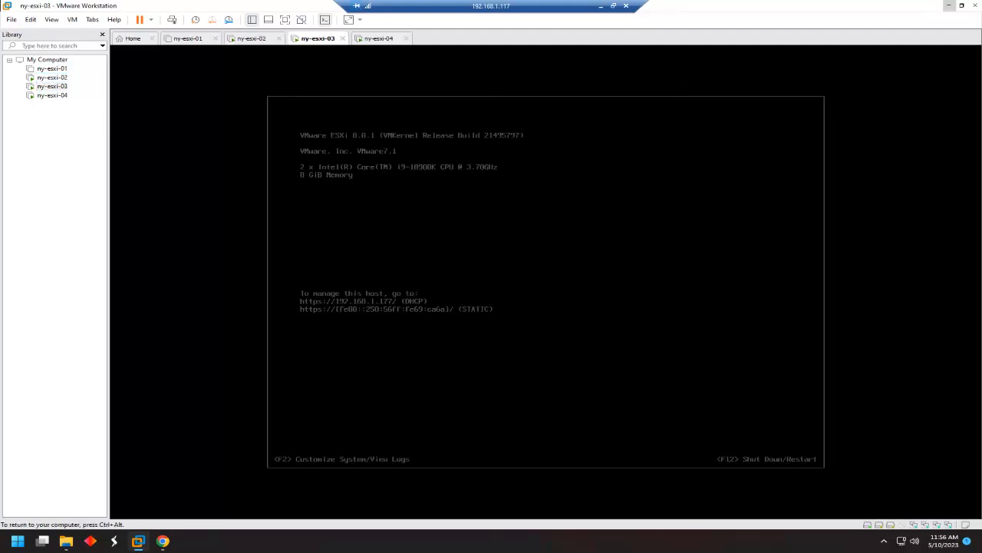
key("F2")
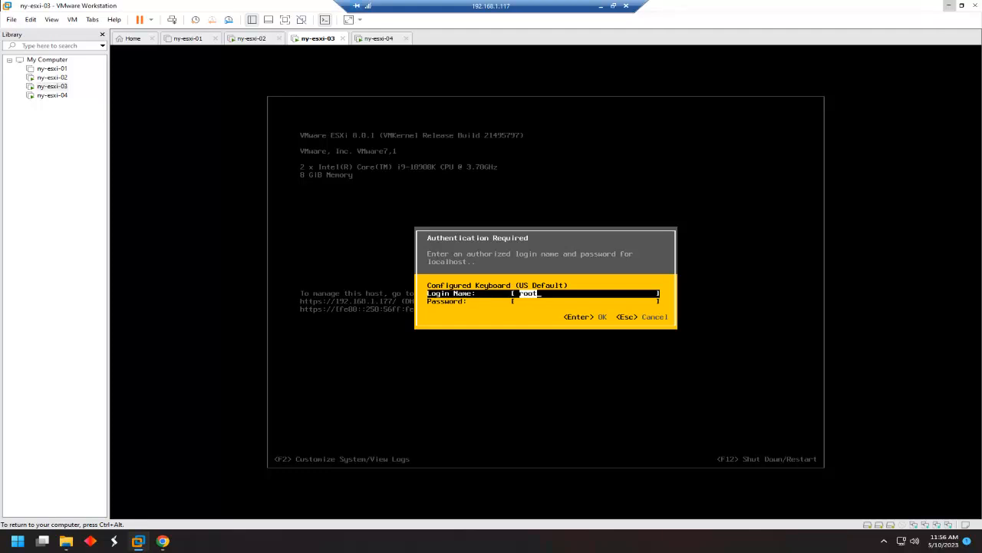
key("Tab")
type("********")
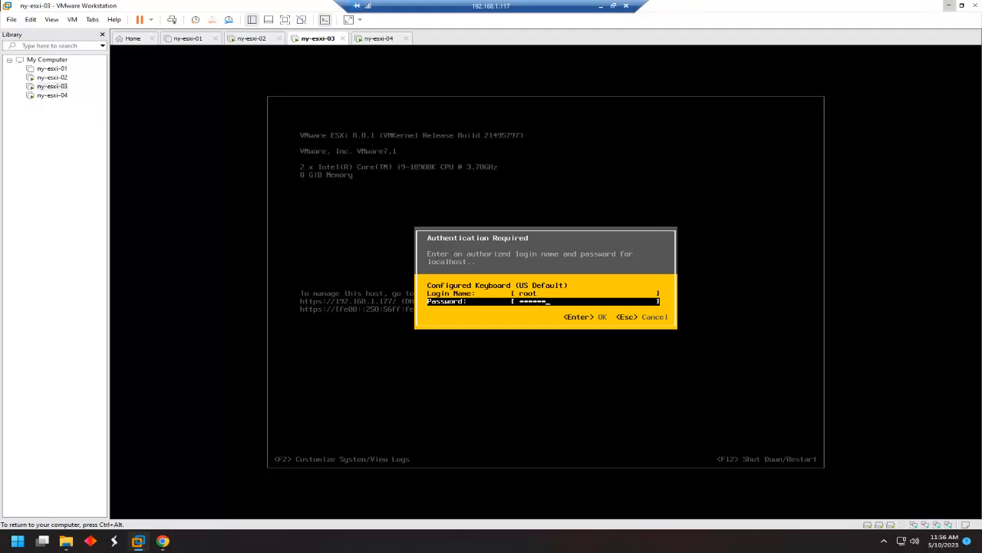
key("Return")
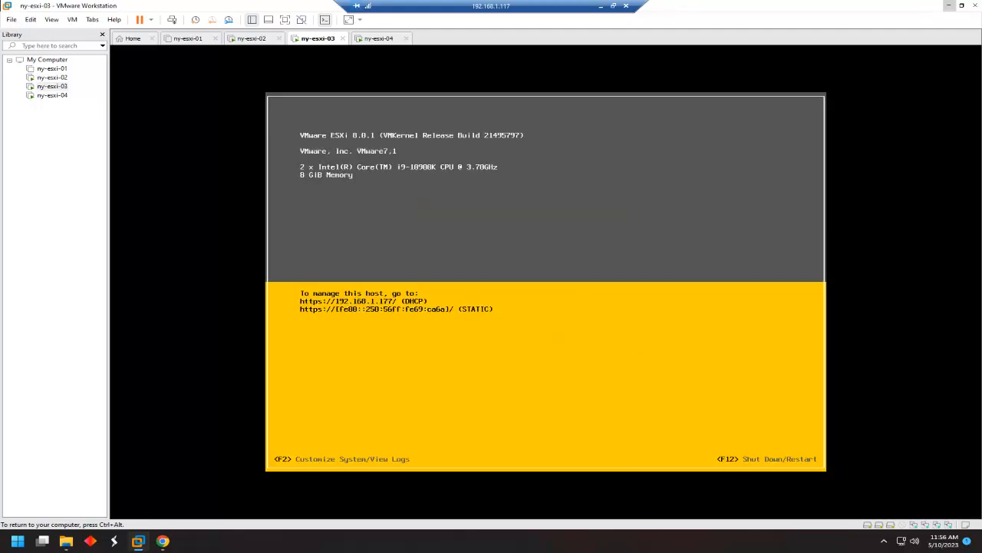
Restore ny-esxi-03's network settings to defaults via Network Restore Options.
key("Down")
key("Down")
key("Down")
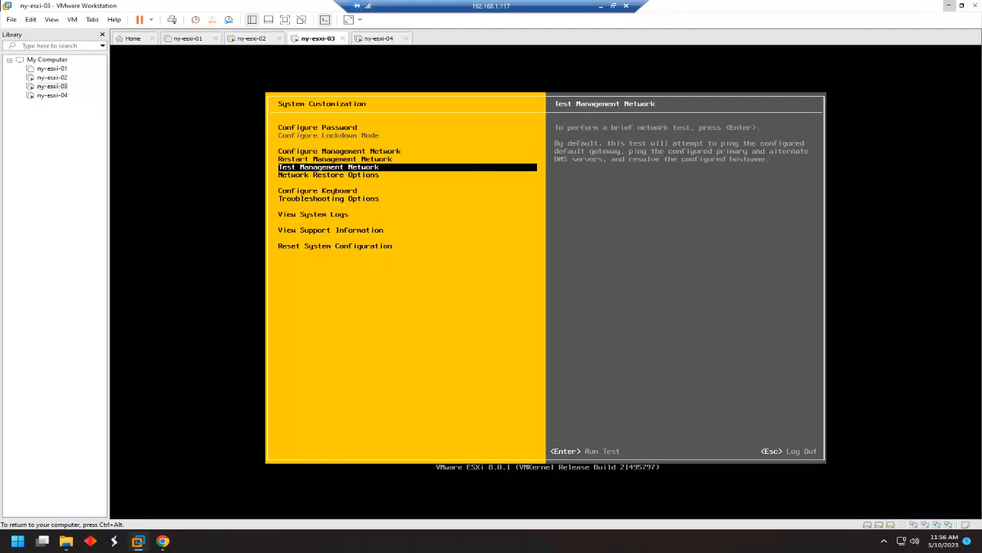
key("Down")
key("Return")
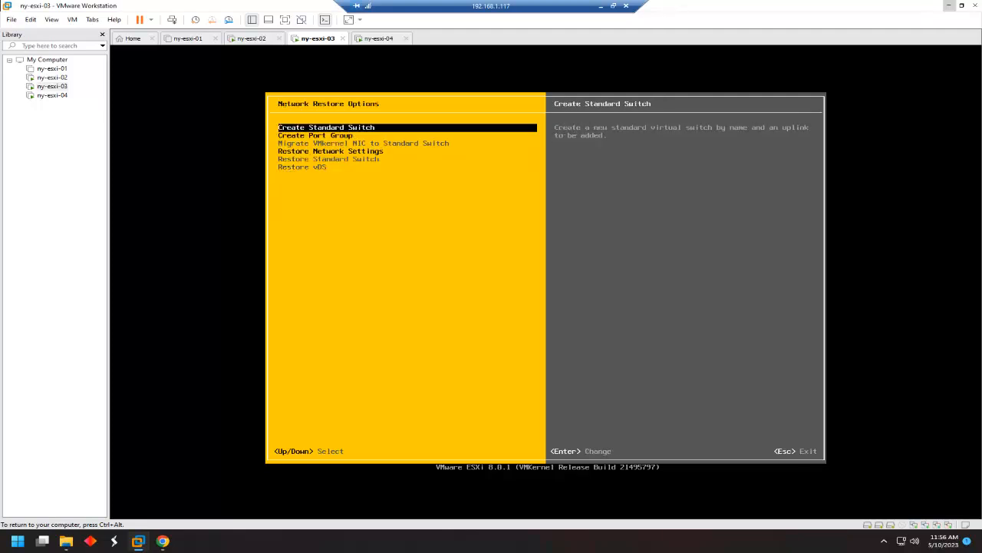
key("Down")
key("Down")
key("Return")
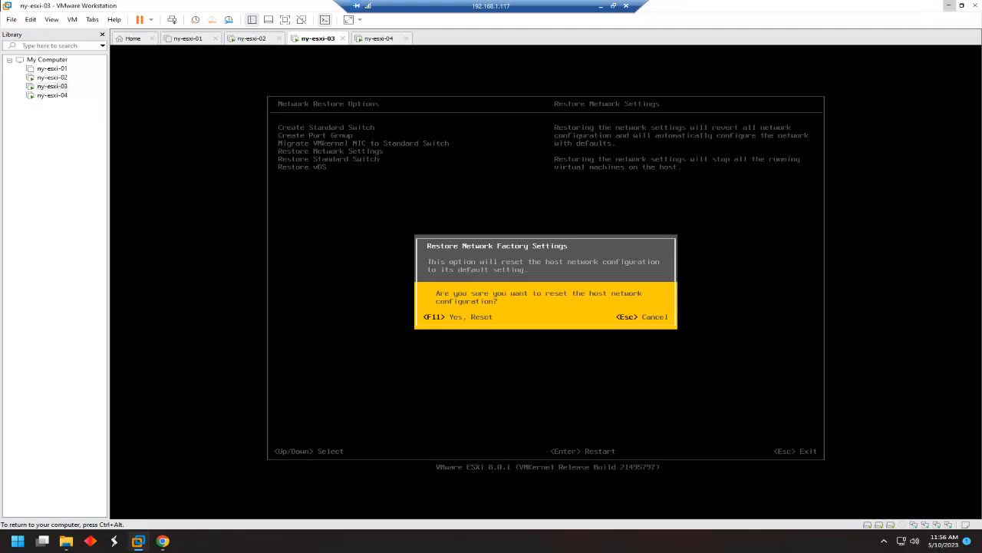
key("F11")
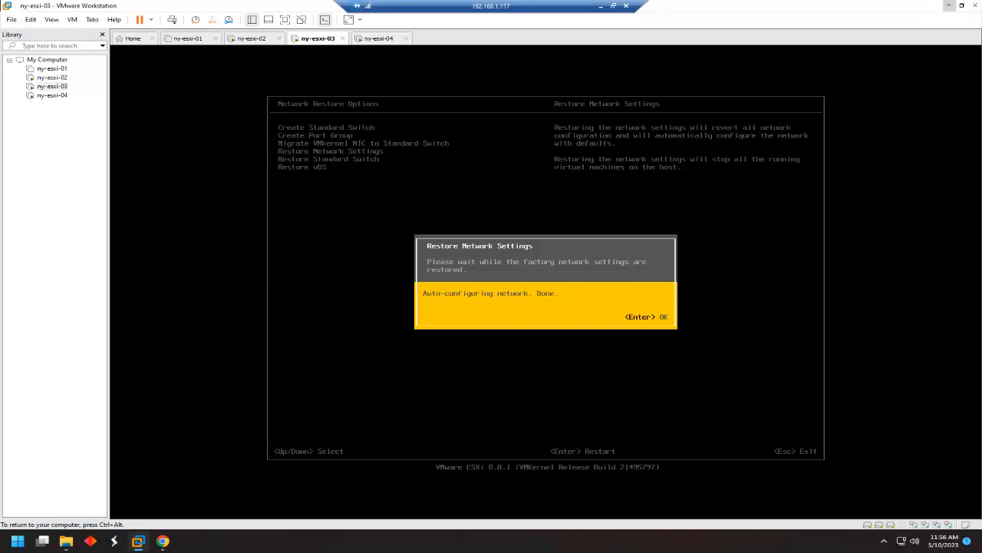
key("Return")
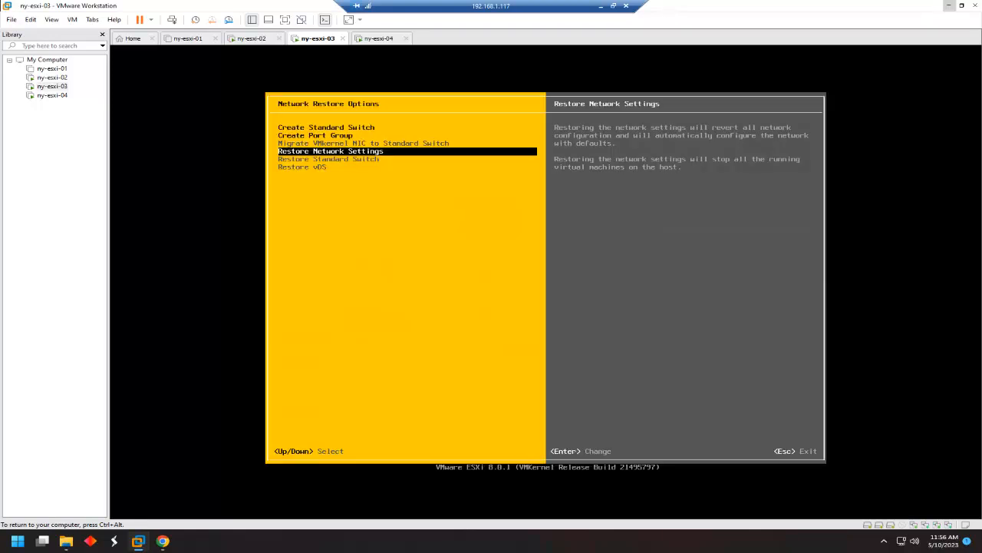
Restart ny-esxi-03's management network, confirming with F11.
key("Escape")
key("Up")
key("Up")
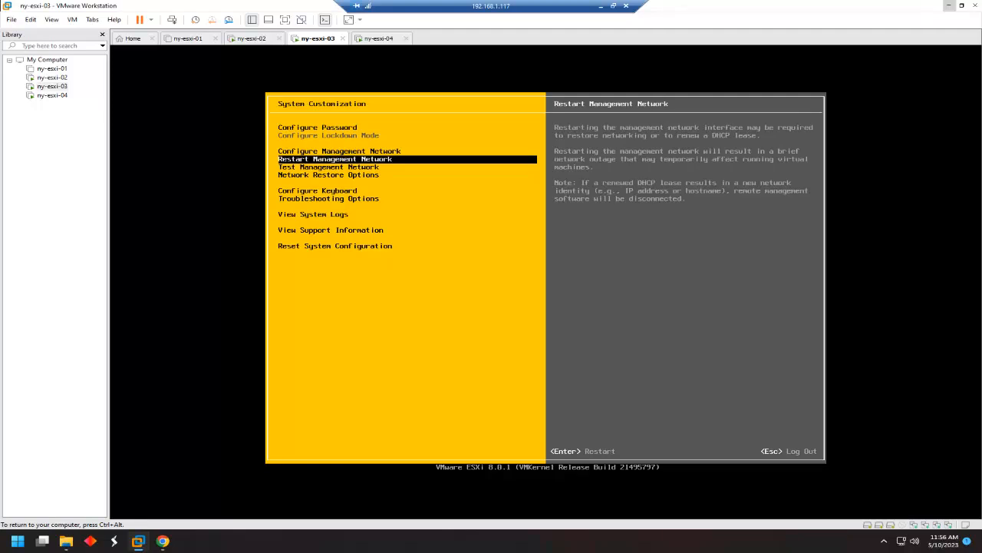
key("Return")
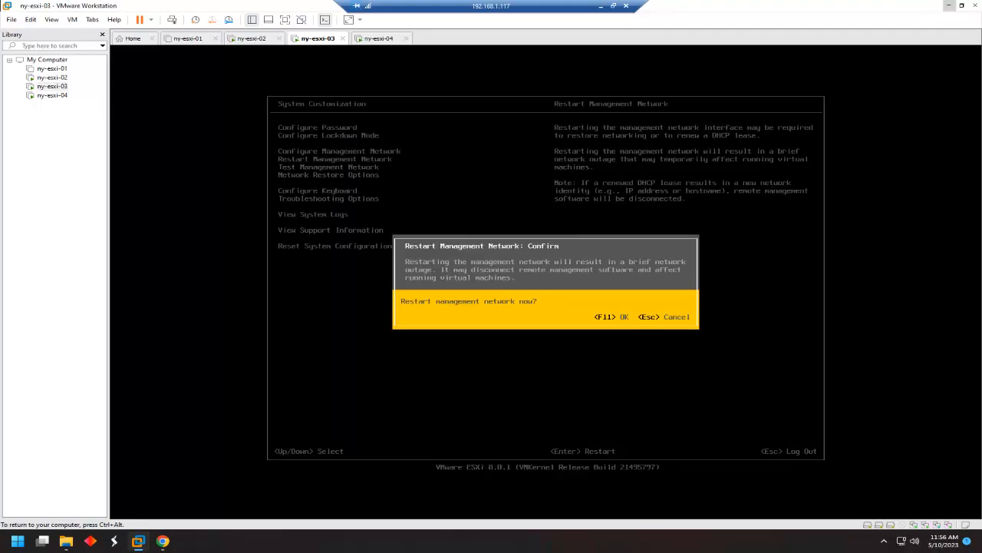
key("F11")
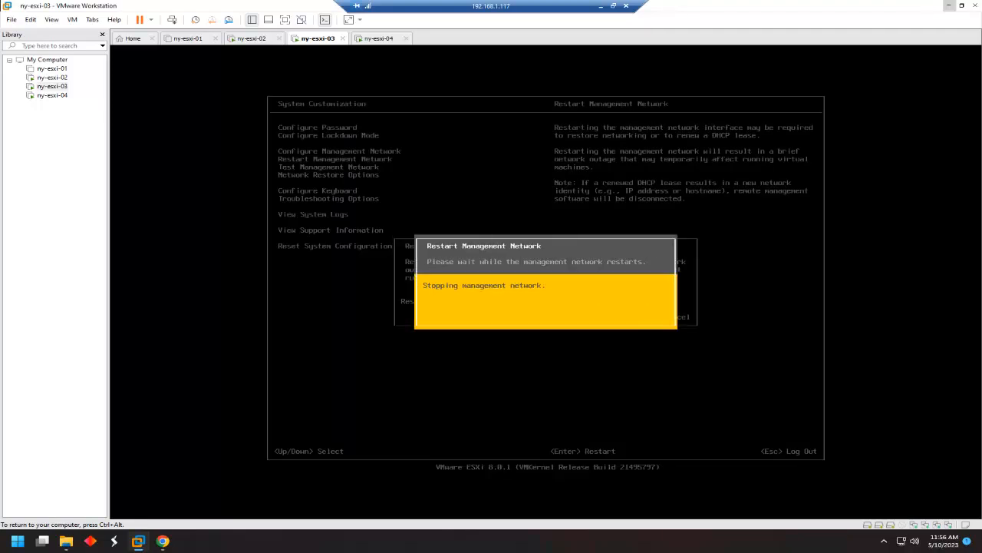
key("Return")
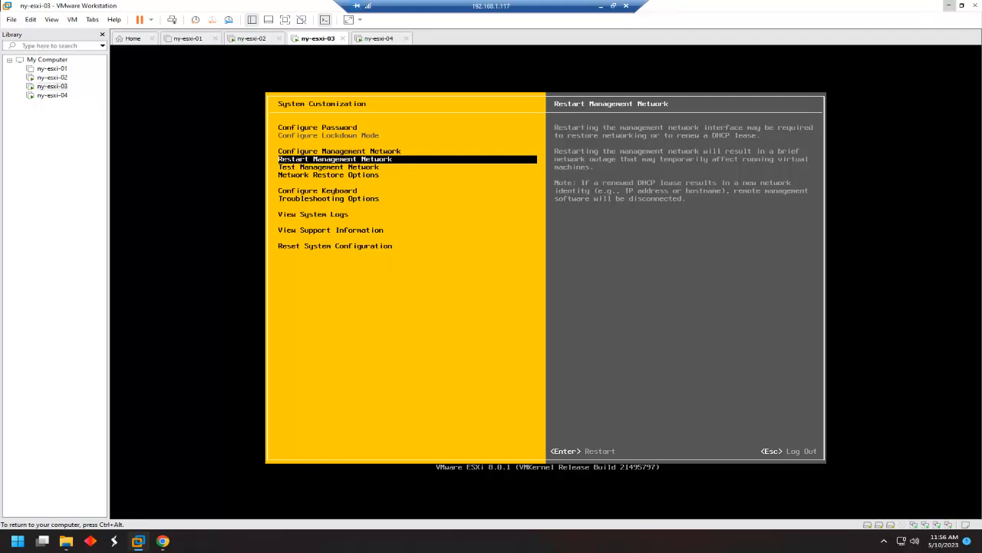
Restart the ny-esxi-03 guest from its Power menu and confirm.
key("ctrl+alt")
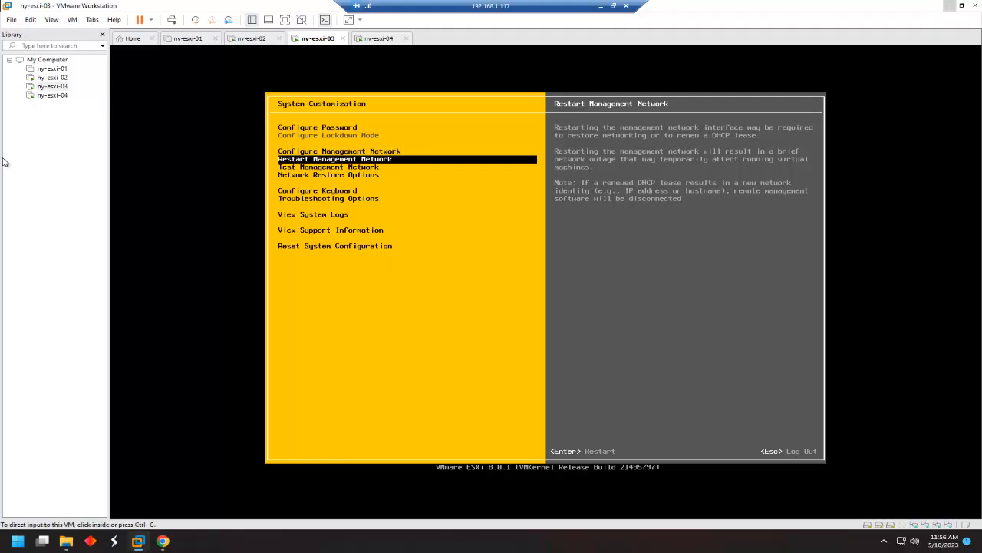
left_click(54, 85)
right_click(57, 90)
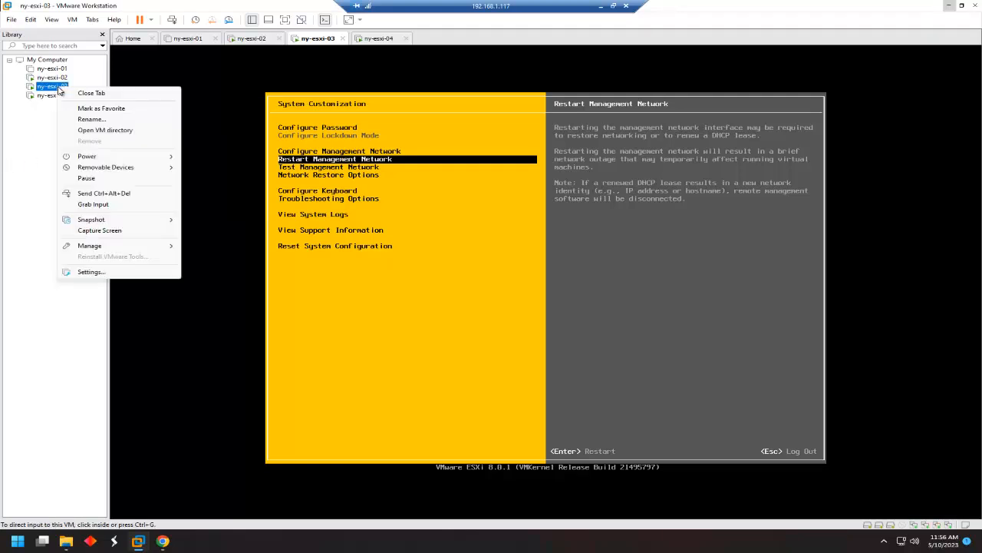
mouse_move(117, 159)
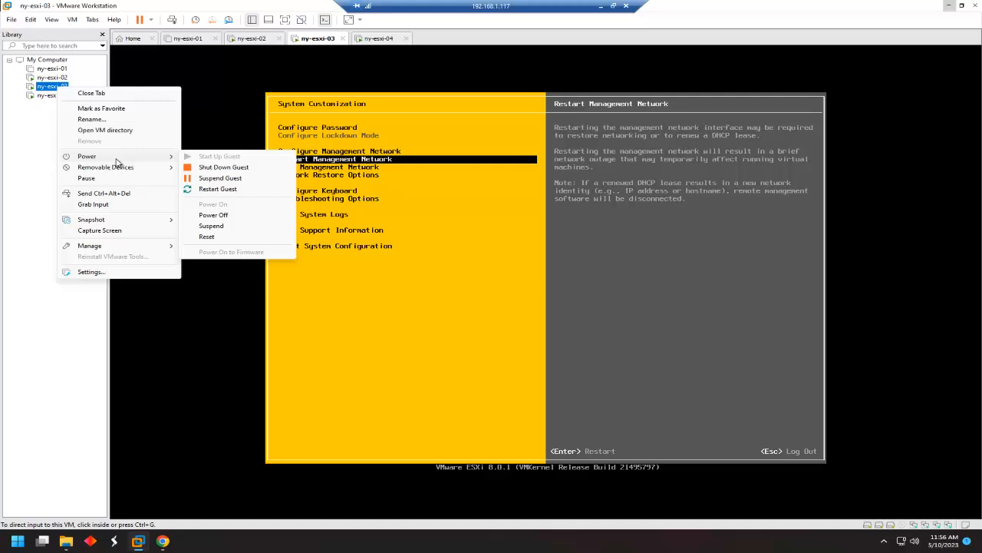
left_click(218, 189)
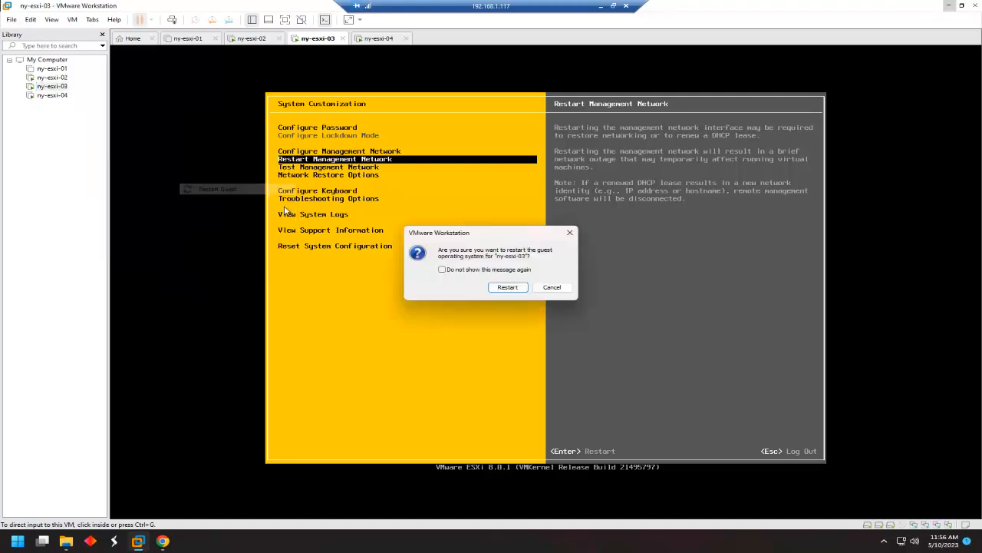
left_click(516, 290)
Log in to ny-esxi-04's ESXi console with the root password.
left_click(56, 97)
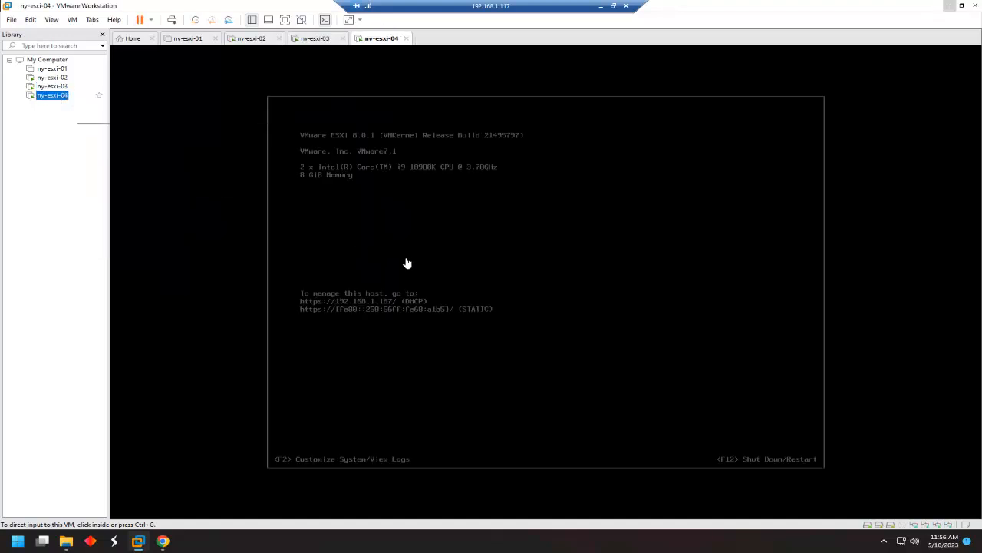
left_click(445, 276)
key("F2")
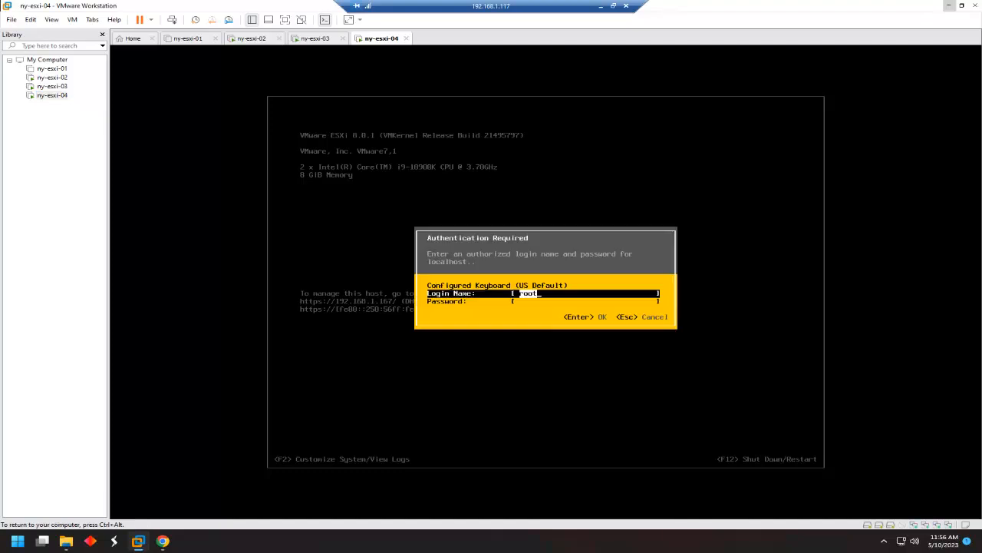
type("VMware1!")
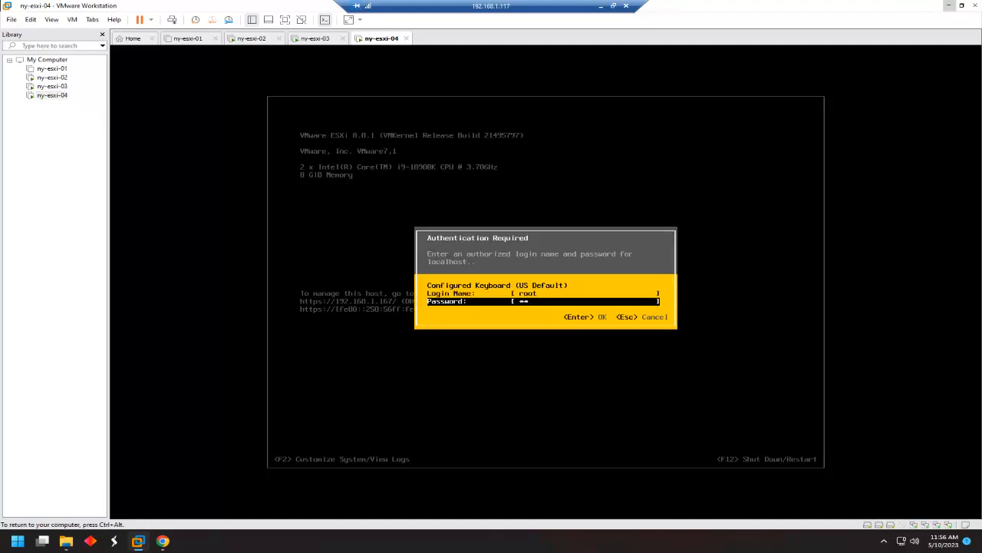
key("Return")
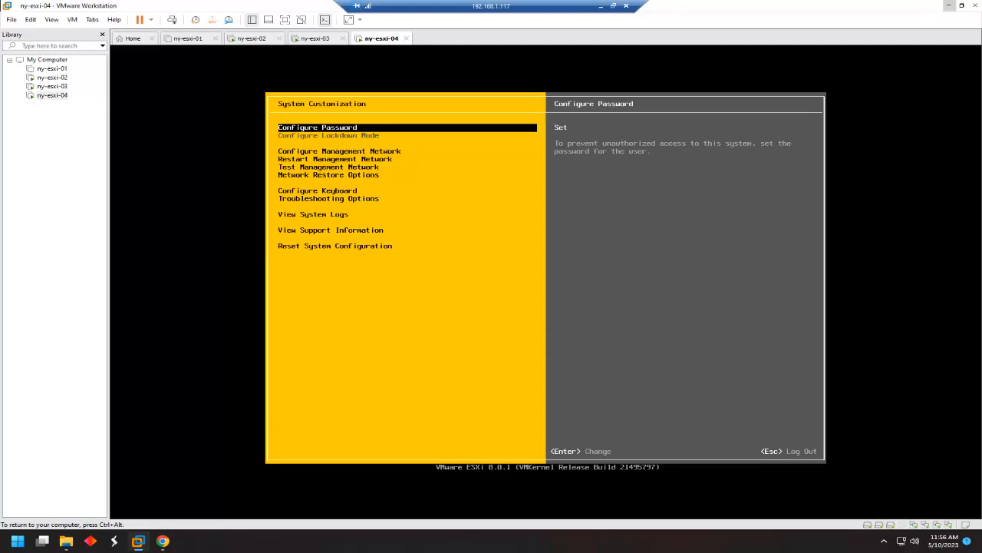
Restore ny-esxi-04's network settings to defaults via Network Restore Options.
key("Down")
key("Down")
key("Down")
key("Down")
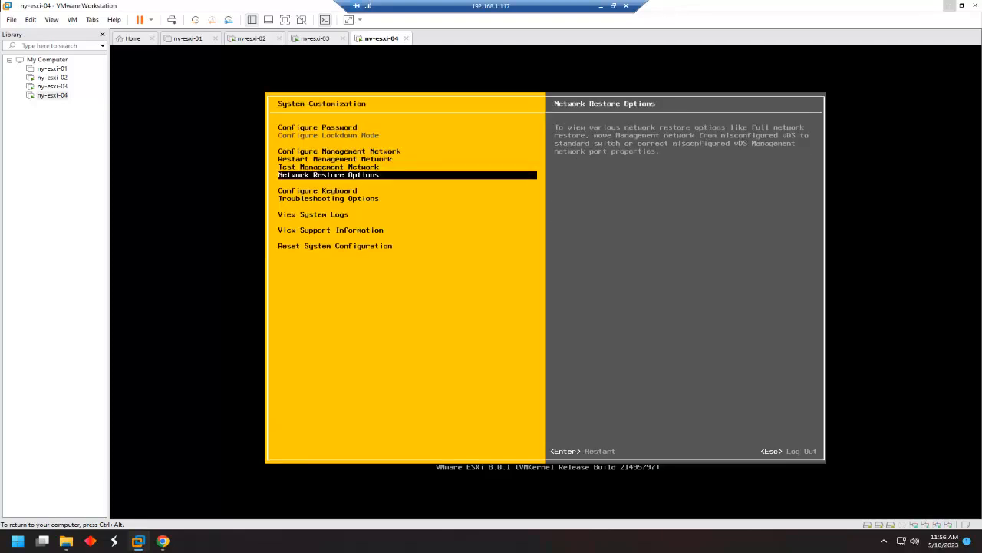
key("Return")
key("Down")
key("Down")
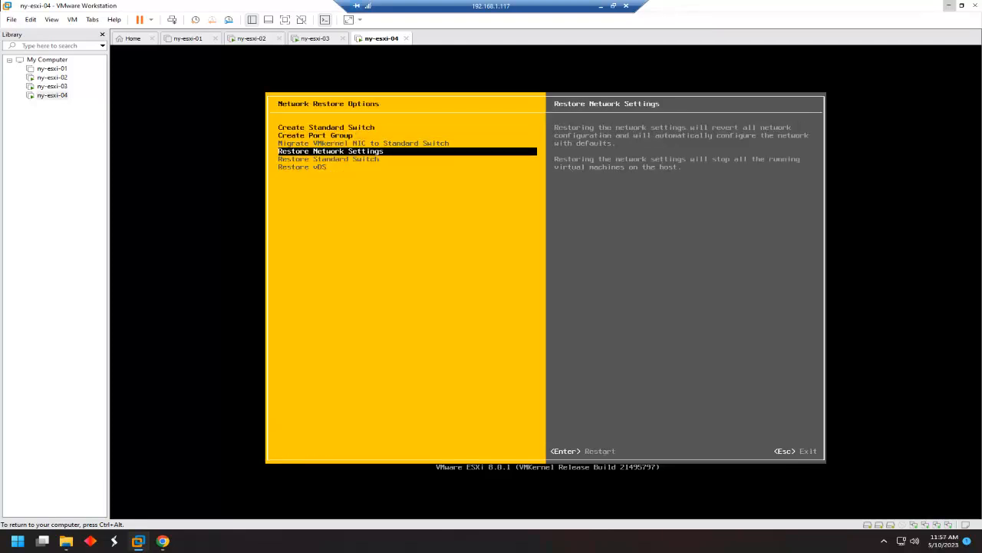
key("Return")
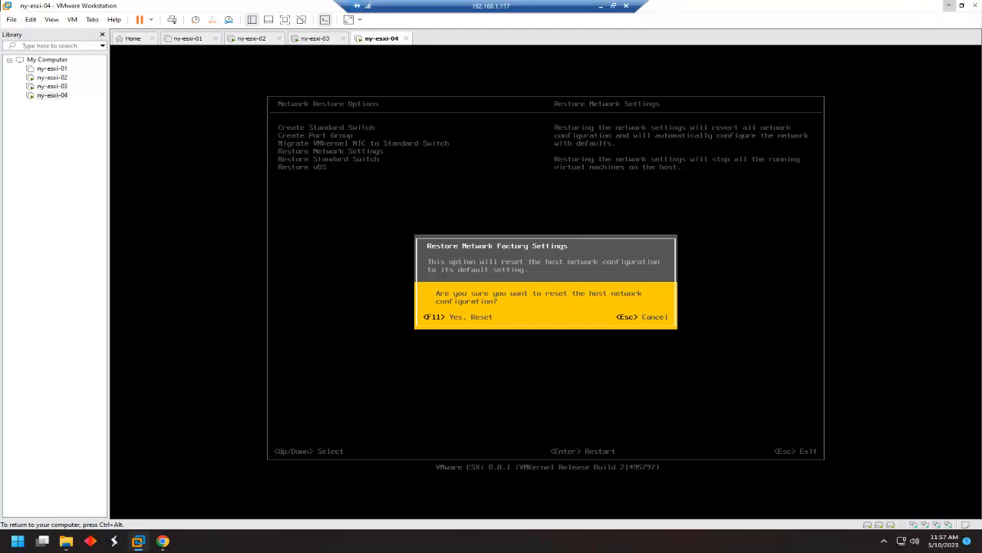
key("F11")
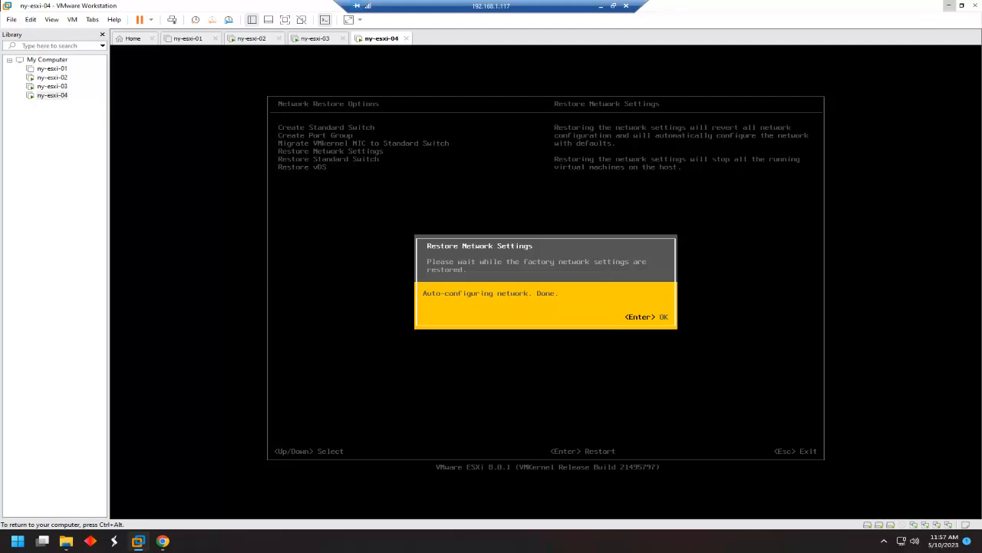
key("Return")
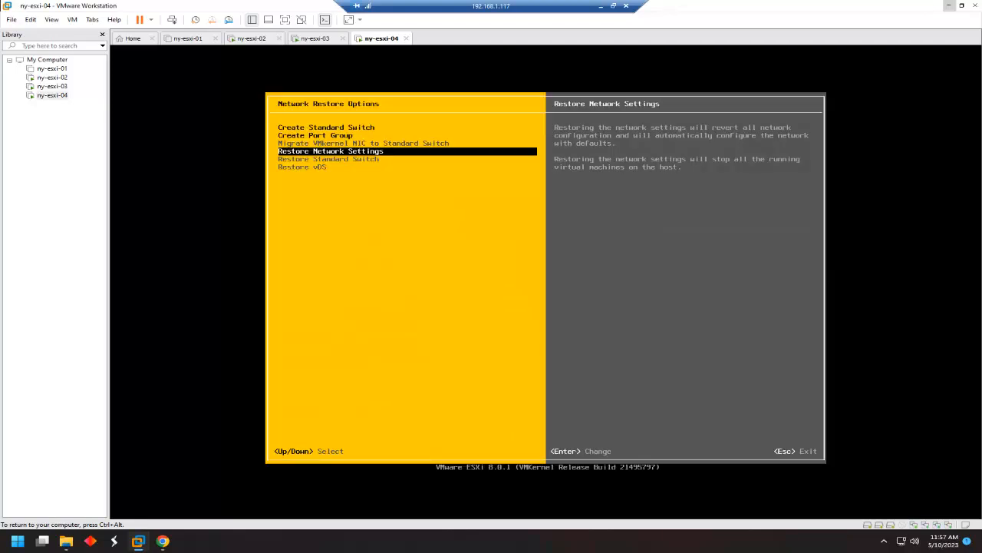
Restart ny-esxi-04's management network, confirming with F11.
key("Escape")
key("Up")
key("Up")
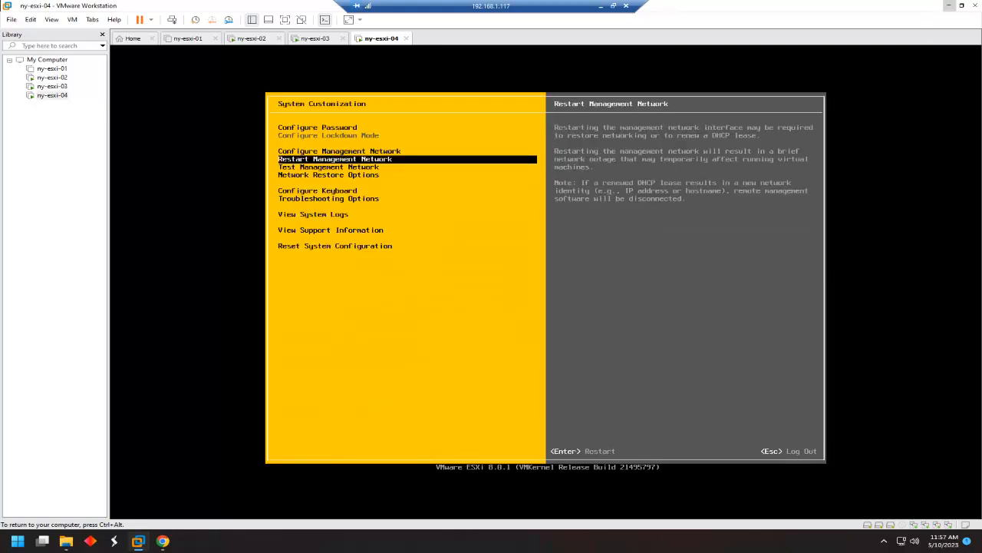
key("Return")
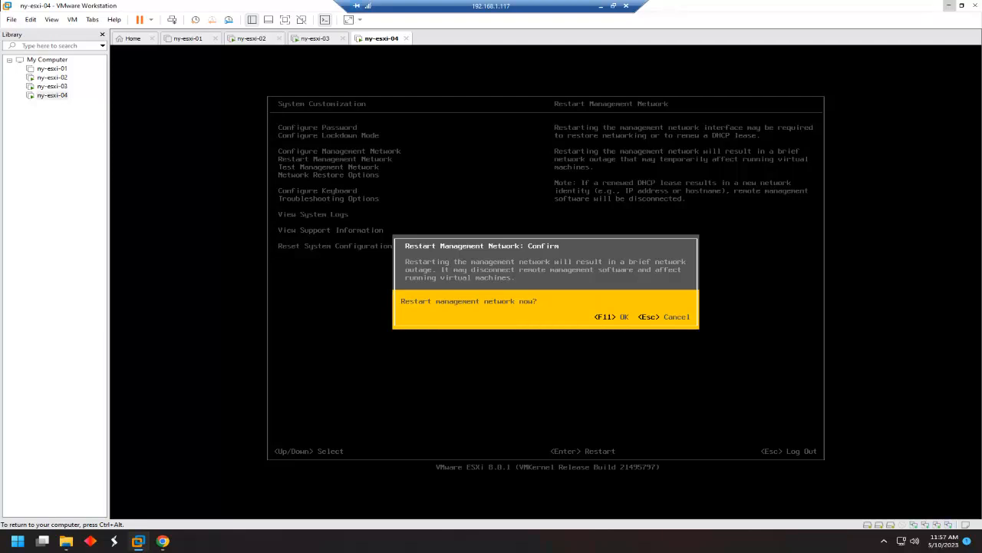
key("F11")
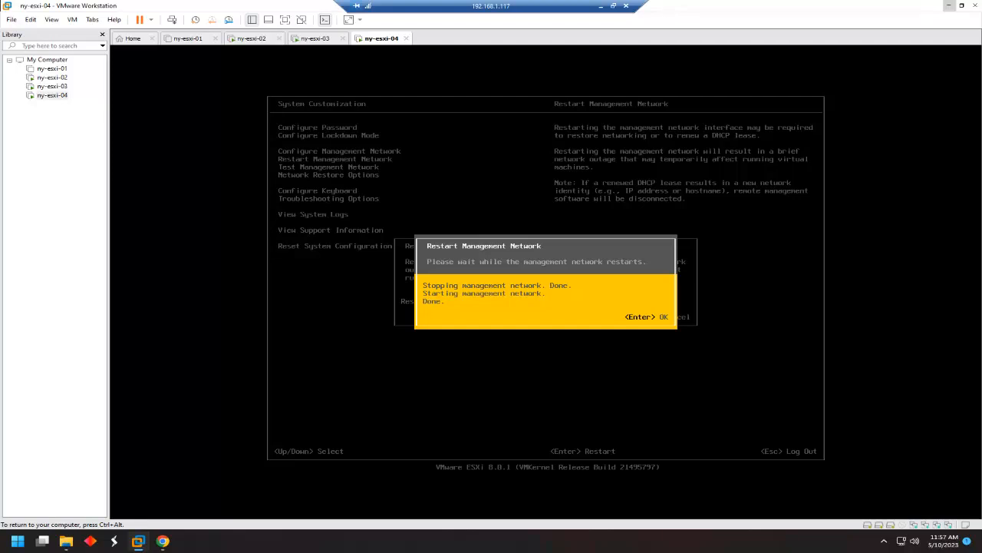
key("Return")
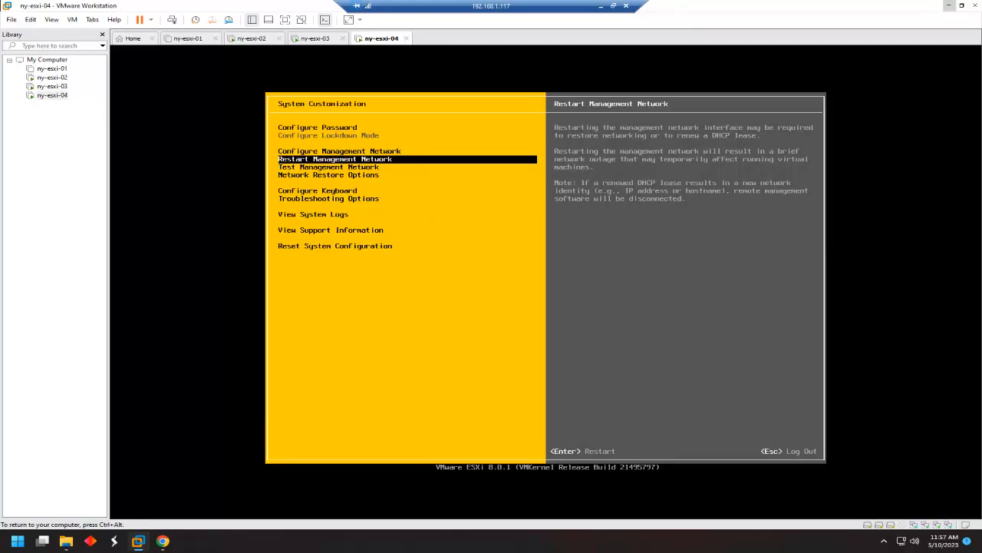
Restart the ny-esxi-04 guest and confirm.
key("ctrl+alt")
right_click(53, 100)
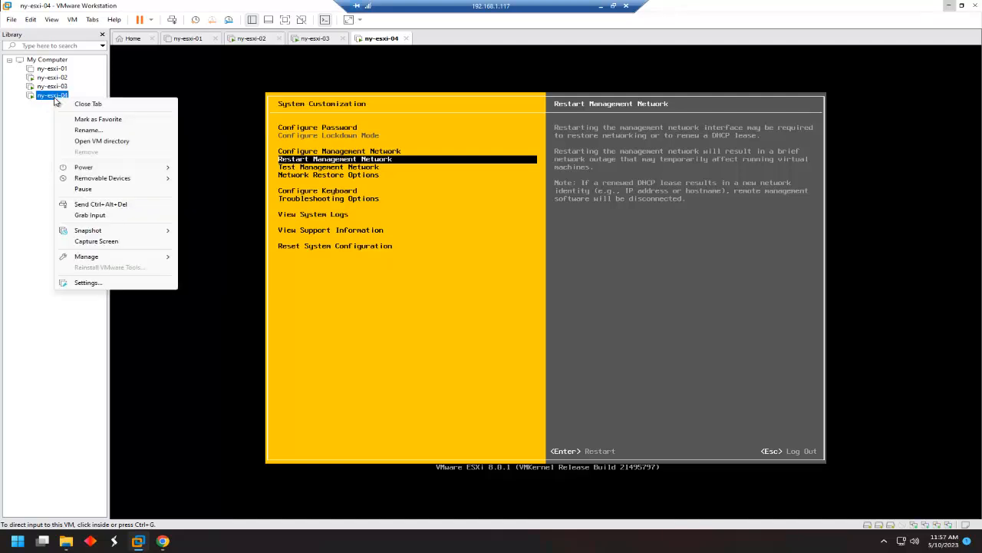
mouse_move(102, 170)
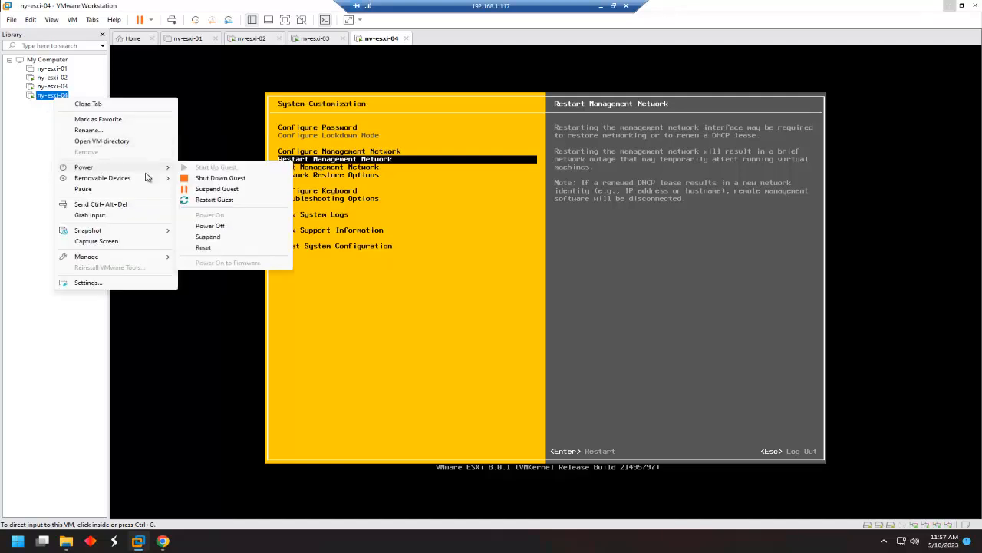
left_click(230, 199)
left_click(507, 287)
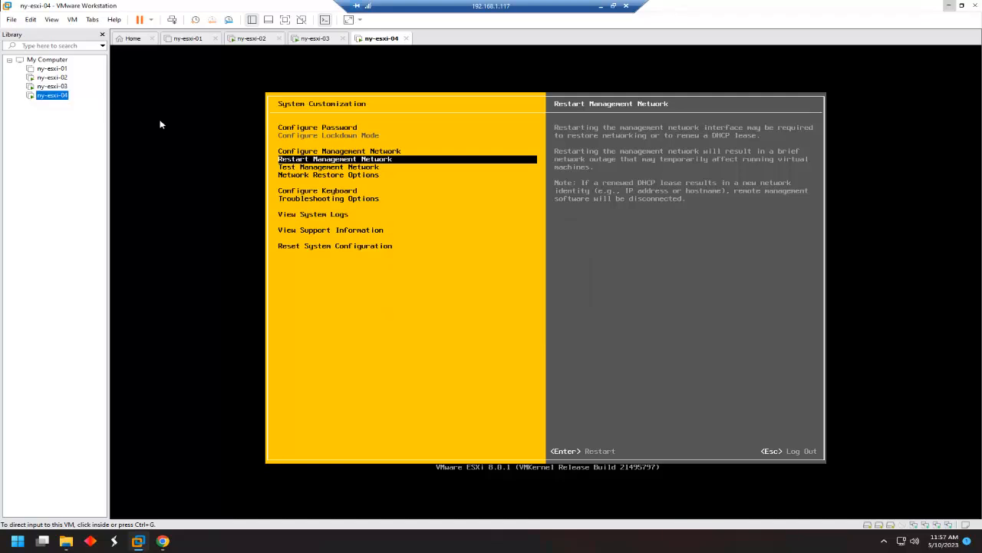
Power on ny-esxi-01 so it boots ESXi again.
left_click(50, 69)
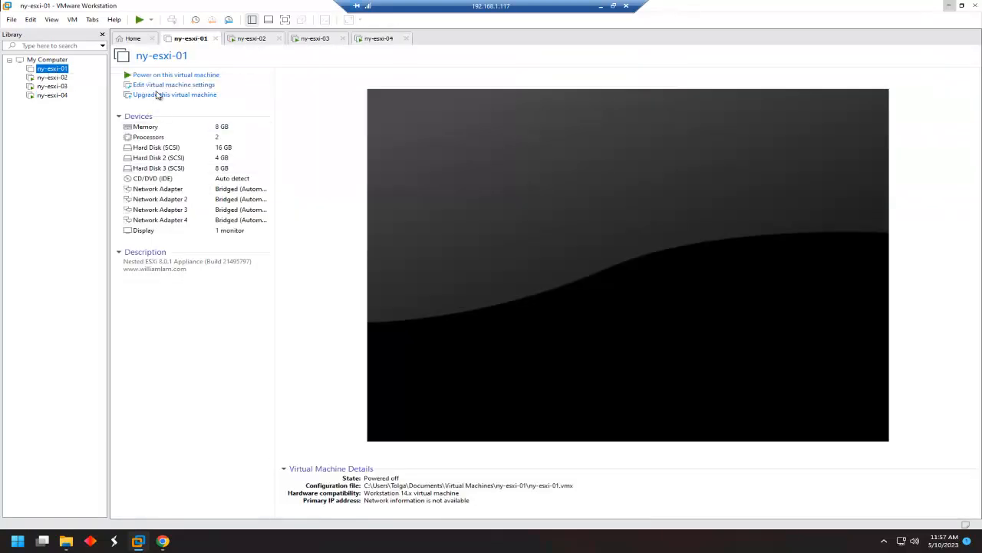
left_click(158, 77)
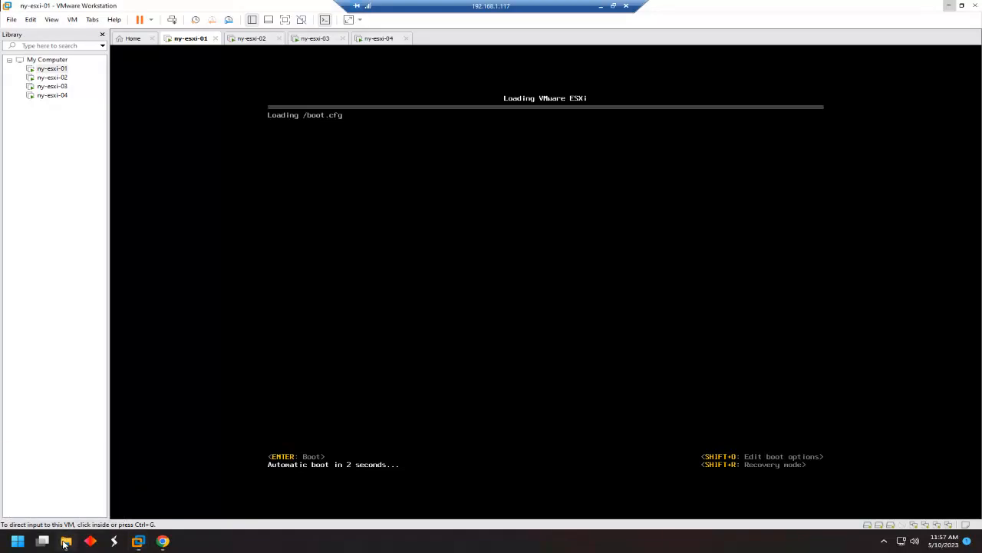
left_click(66, 541)
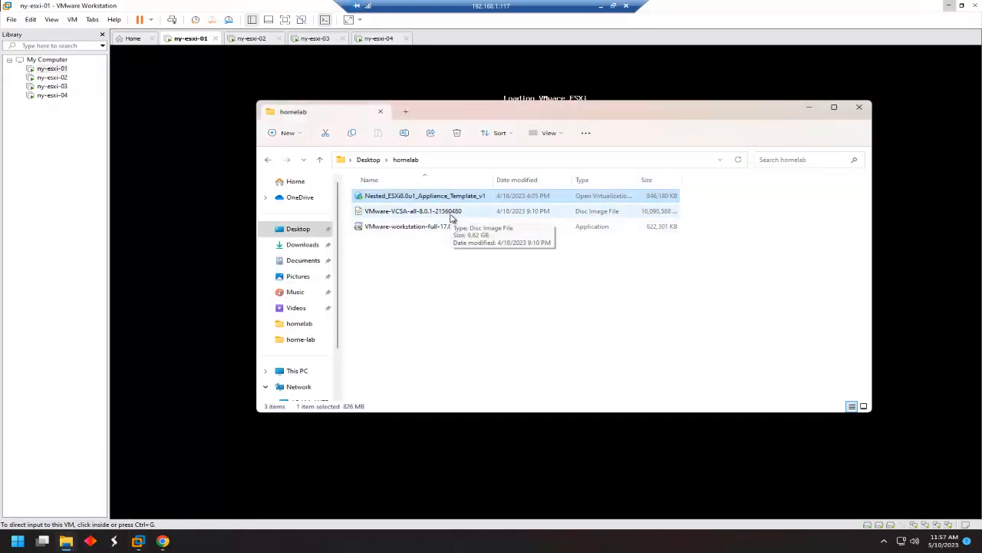
Mount the VMware-VCSA disc image, open its vcsa folder, and widen the Type column.
left_click(430, 214)
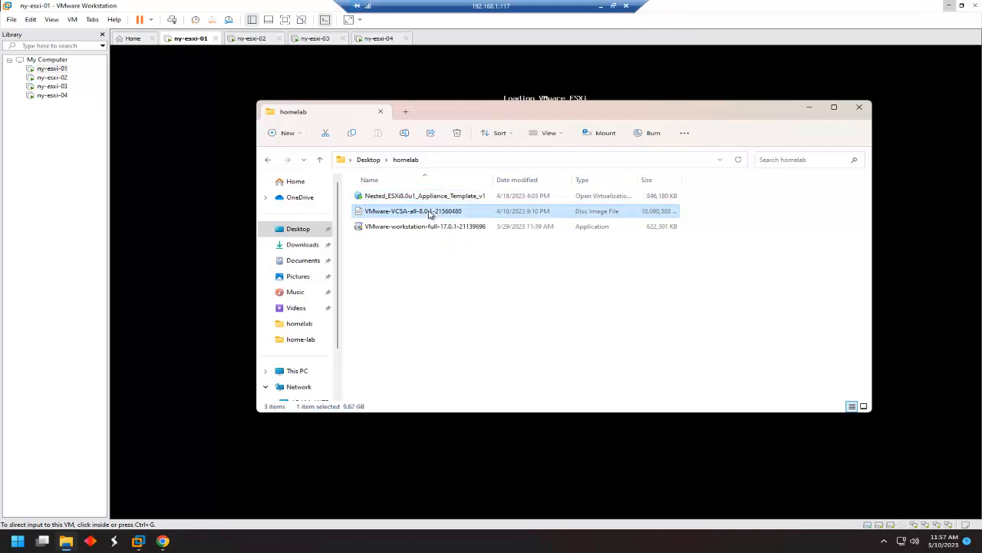
right_click(430, 215)
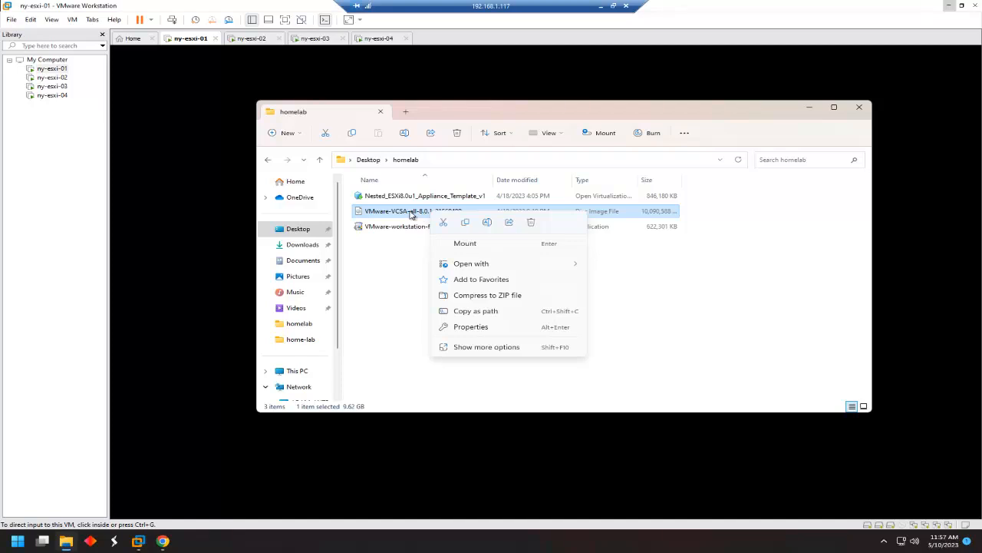
key("Return")
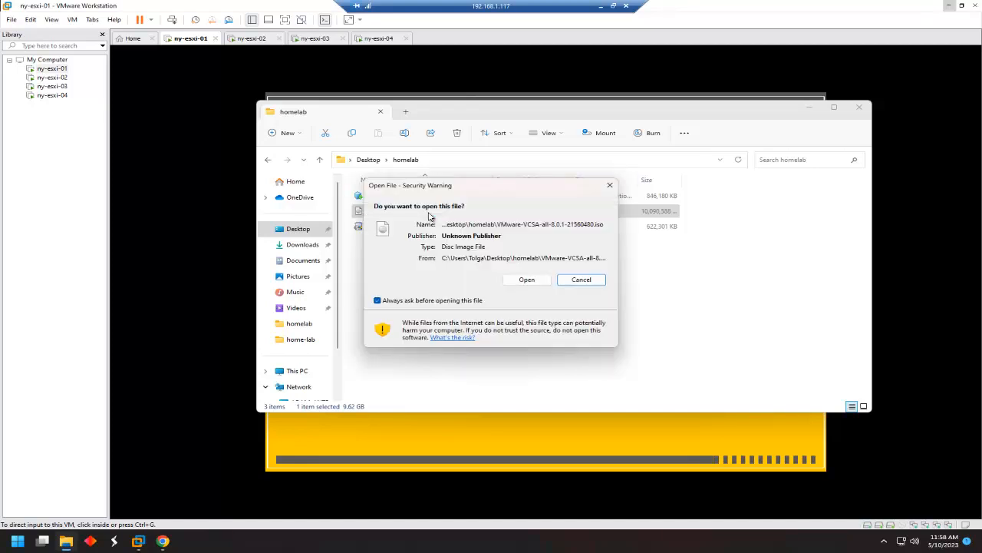
left_click(531, 281)
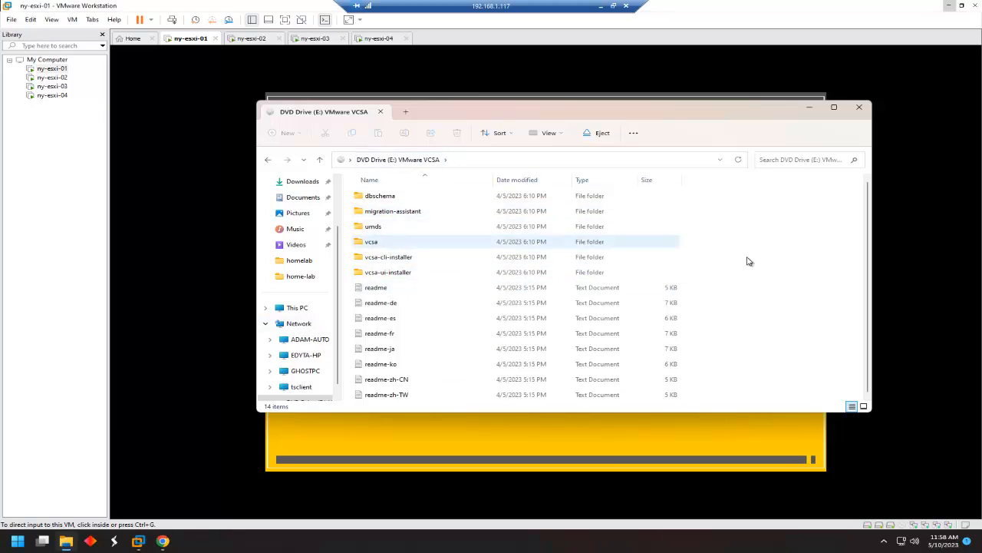
double_click(384, 243)
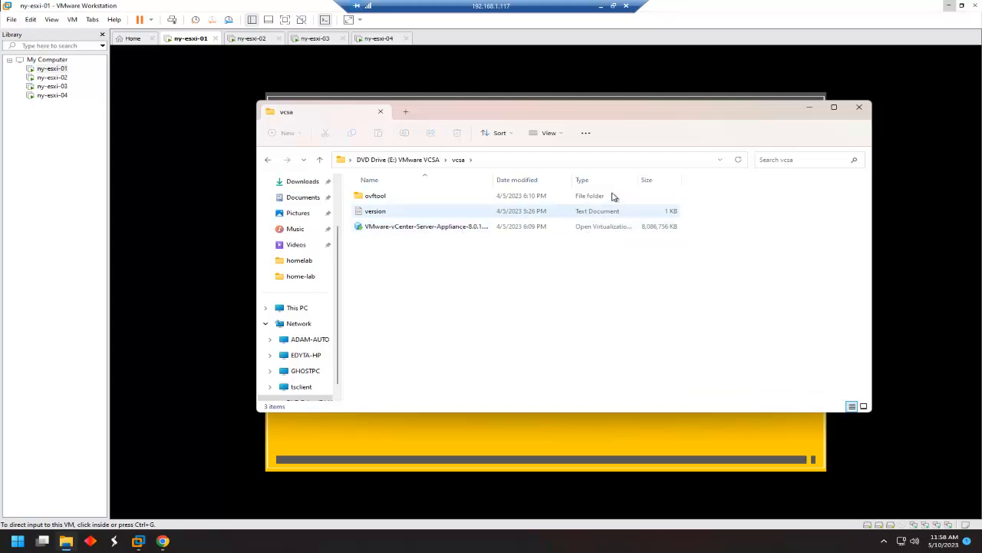
left_click_drag(638, 182, 765, 184)
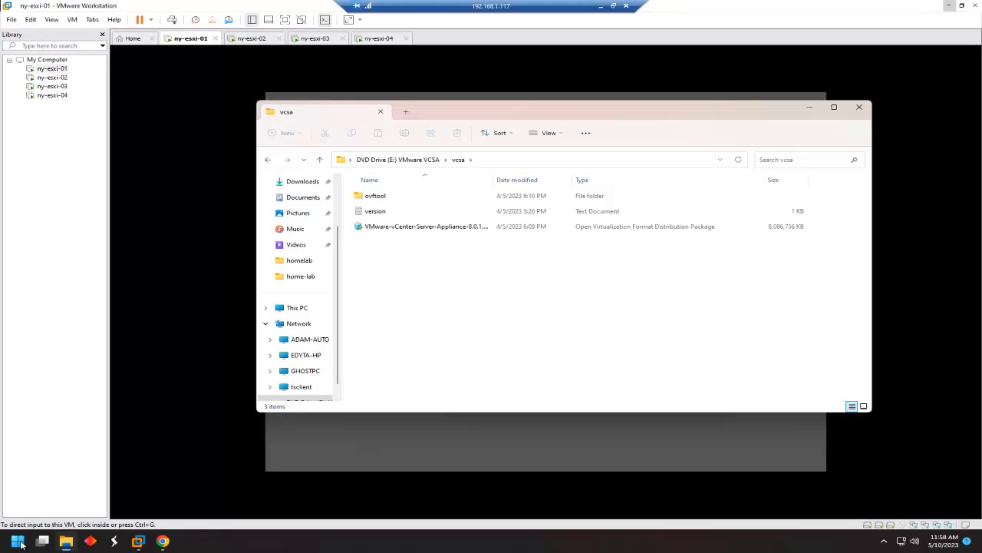
Launch Command Prompt as administrator and position it over the lower part of the vcsa folder window.
left_click(17, 541)
type("cm")
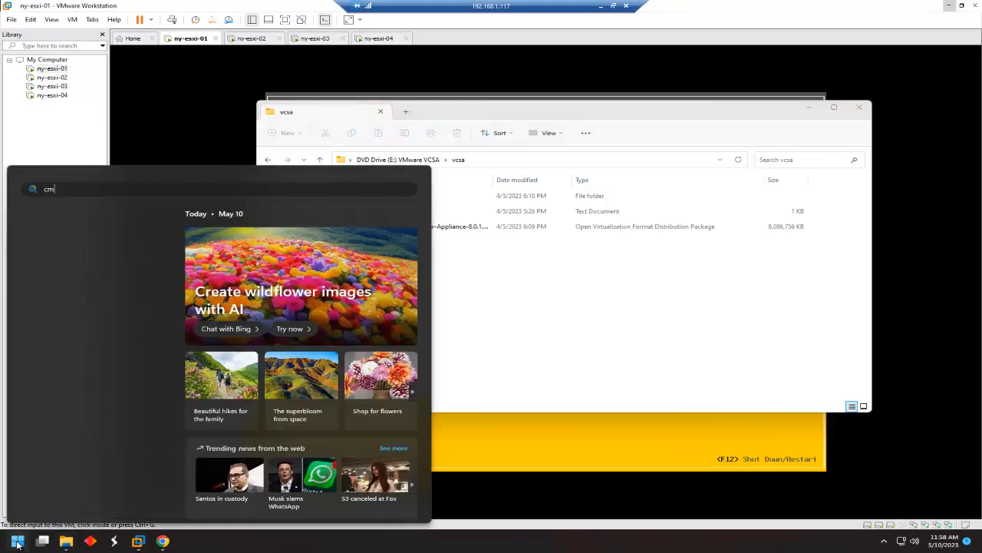
type("d")
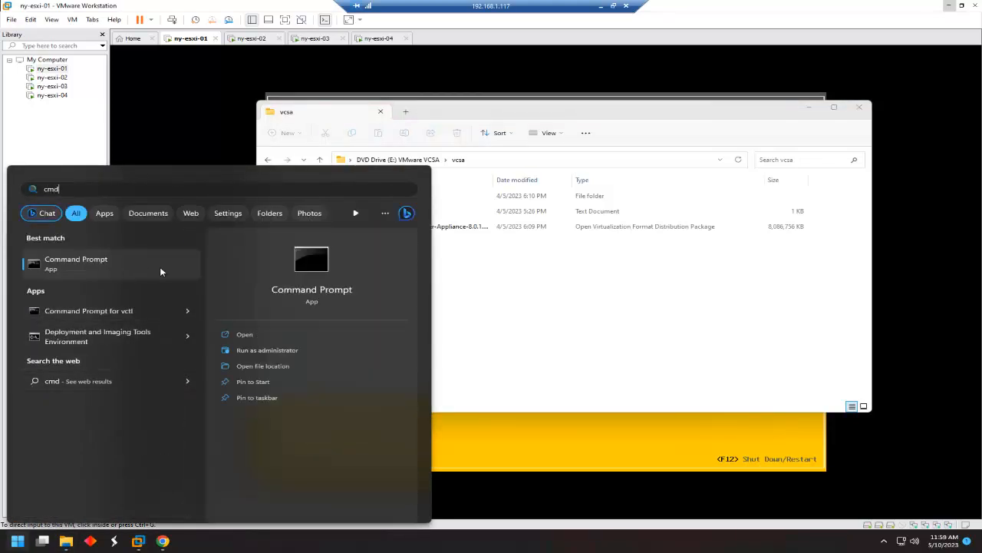
left_click(268, 351)
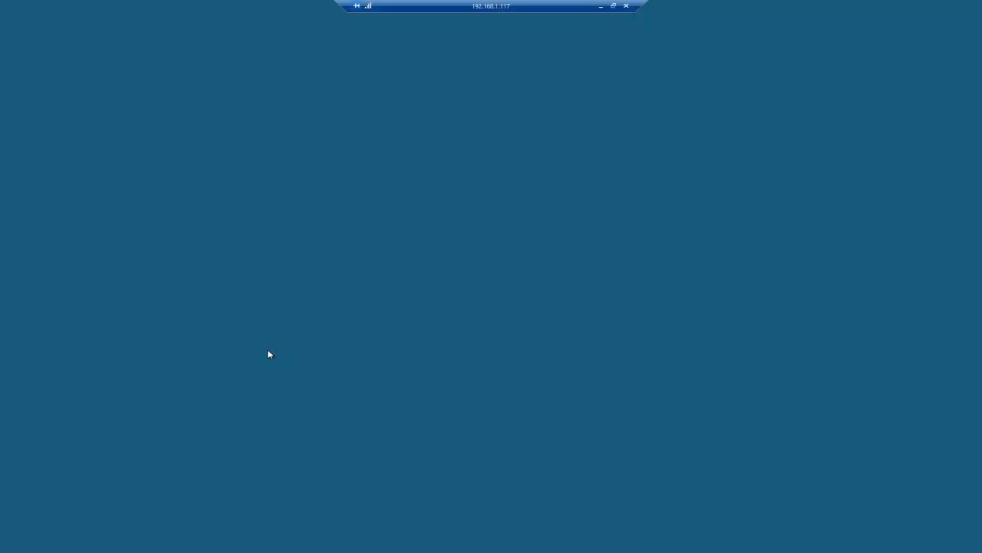
left_click(451, 349)
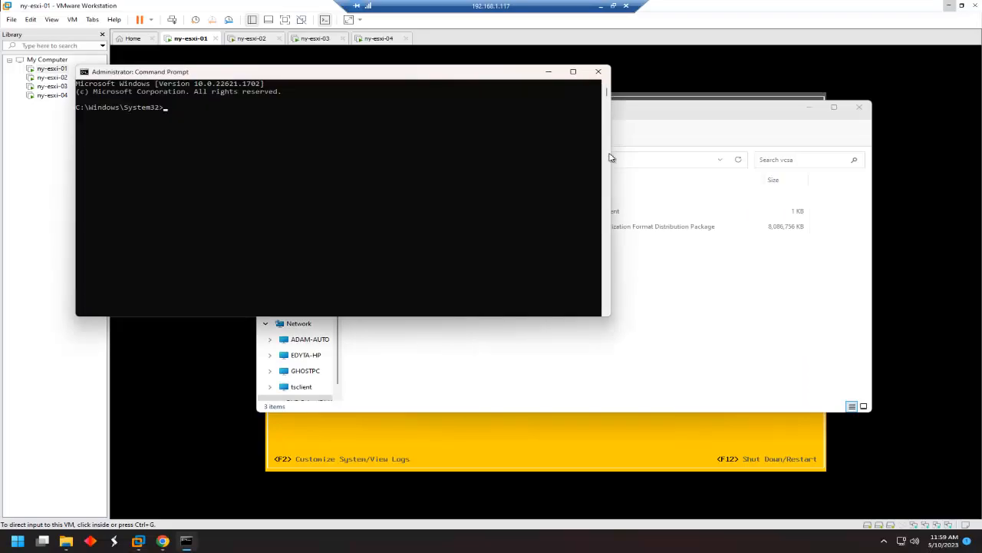
left_click_drag(453, 74, 699, 246)
left_click(576, 302)
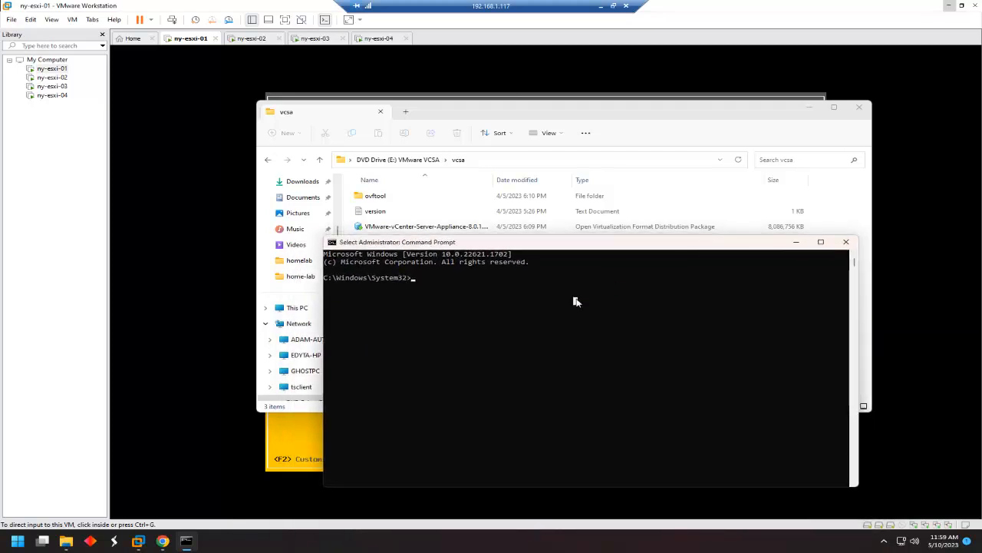
type("cd")
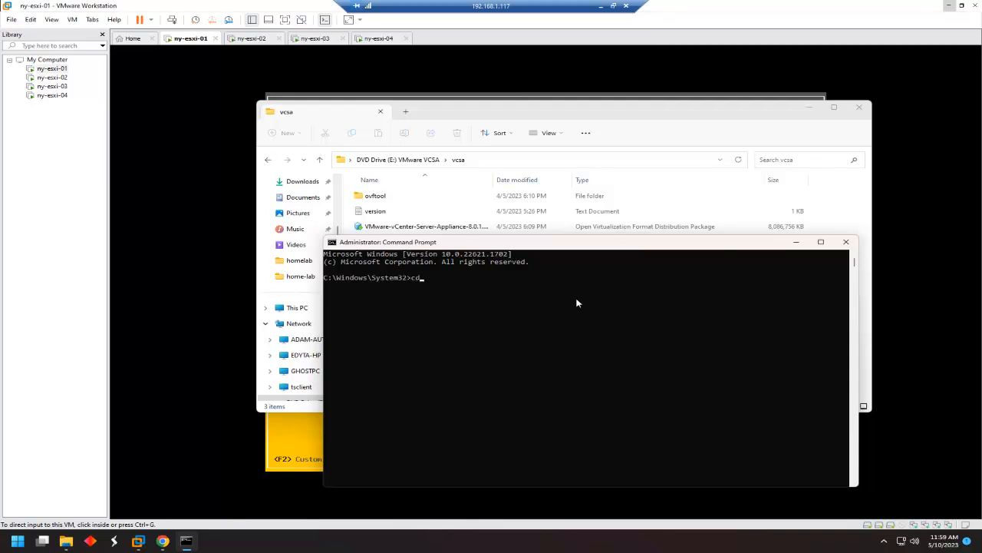
type(" \\")
Navigate from C:\ to the user's Desktop, list it, and enter the homelab folder.
key("Return")
type("cd us")
key("Tab")
type("\\")
type("all")
key("Tab")
key("BackSpace")
key("BackSpace")
key("BackSpace")
key("BackSpace")
key("BackSpace")
key("BackSpace")
key("BackSpace")
key("BackSpace")
key("BackSpace")
key("BackSpace")
type("t")
key("Tab")
type("\\d")
key("Tab")
key("Return")
type("dir")
key("Return")
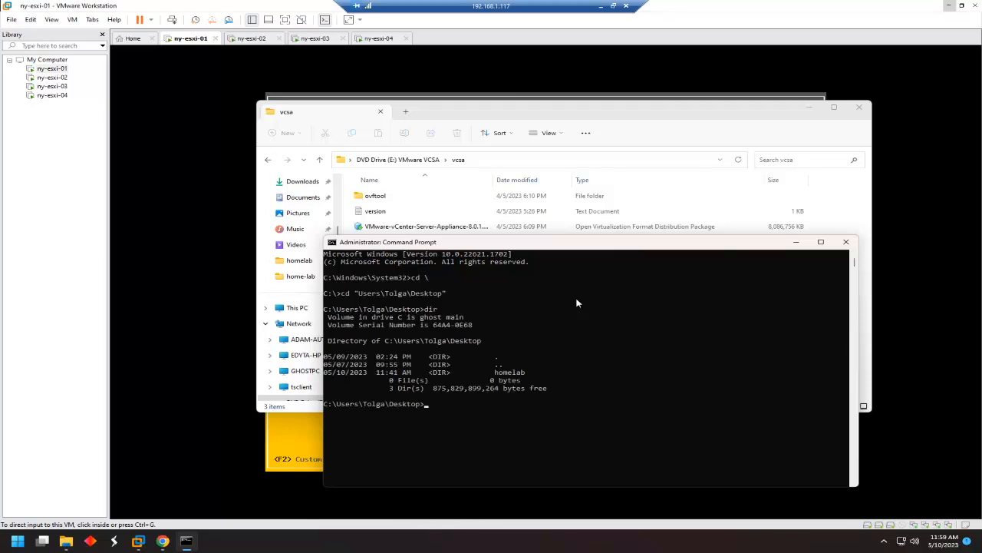
type("cd homelab")
key("Return")
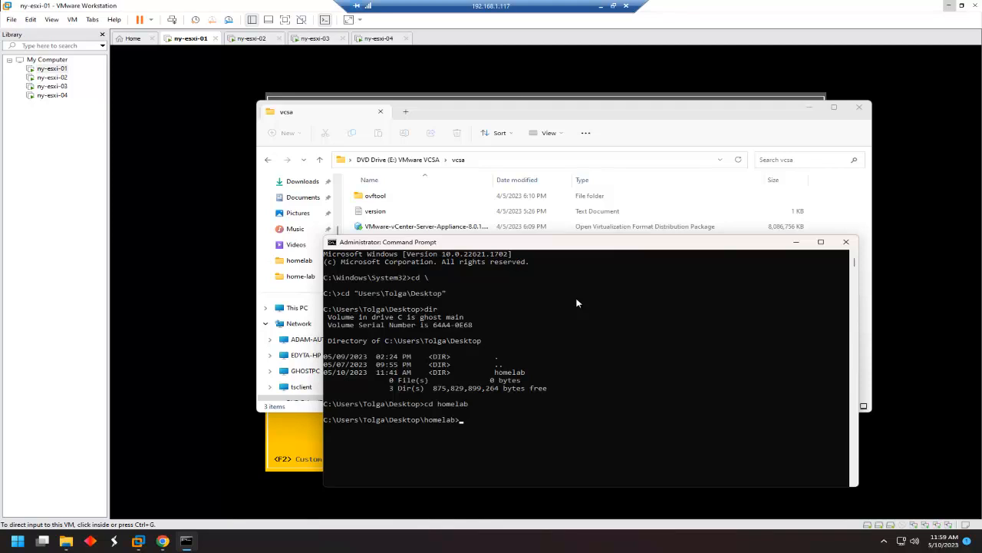
Switch to the mounted E: drive, enter the vcsa folder, and list its files.
type("e:")
key("Return")
type("dir")
key("Return")
type("cd vc")
type("b")
key("BackSpace")
type("sa")
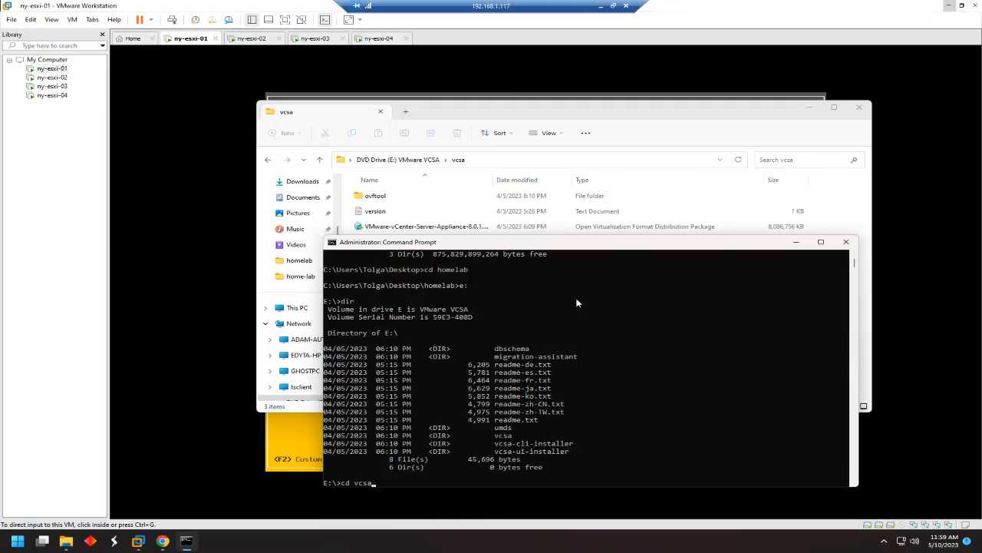
key("Return")
type("dir")
key("Return")
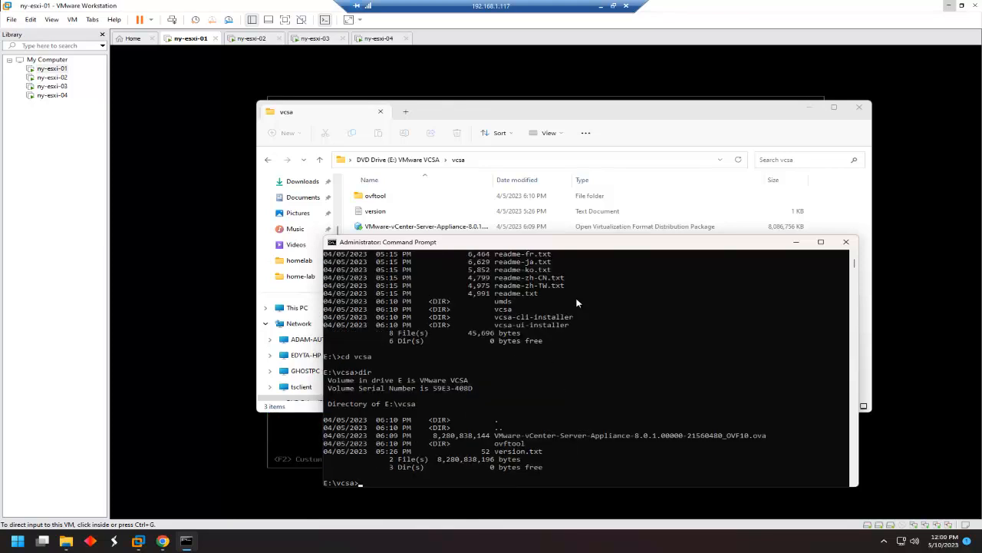
Enter the ovftool folder, list its lin64, mac and win32 subfolders, and move into win32.
type("cd ovftool")
key("Return")
type("ovf")
key("BackSpace")
key("BackSpace")
key("BackSpace")
type("dir")
key("Return")
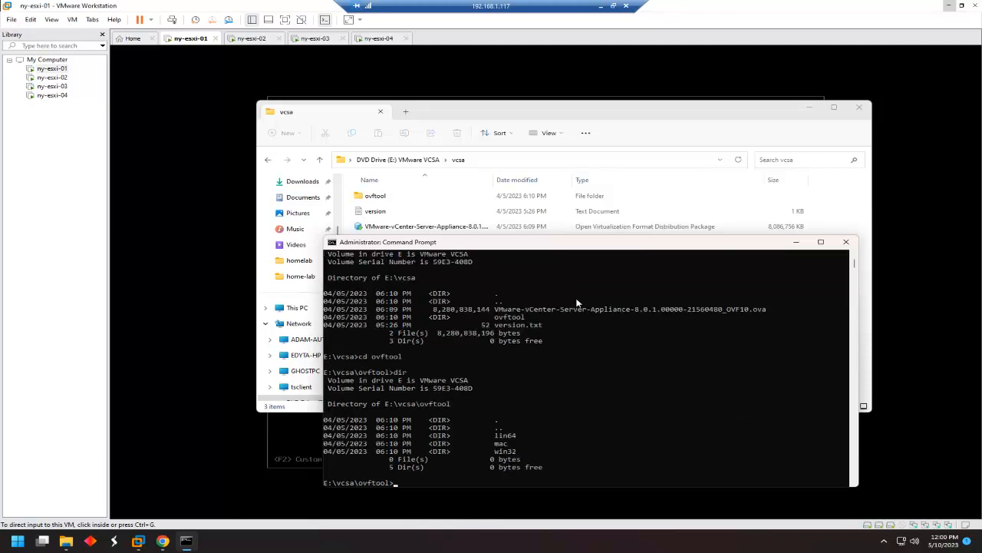
type("cd win32")
key("Return")
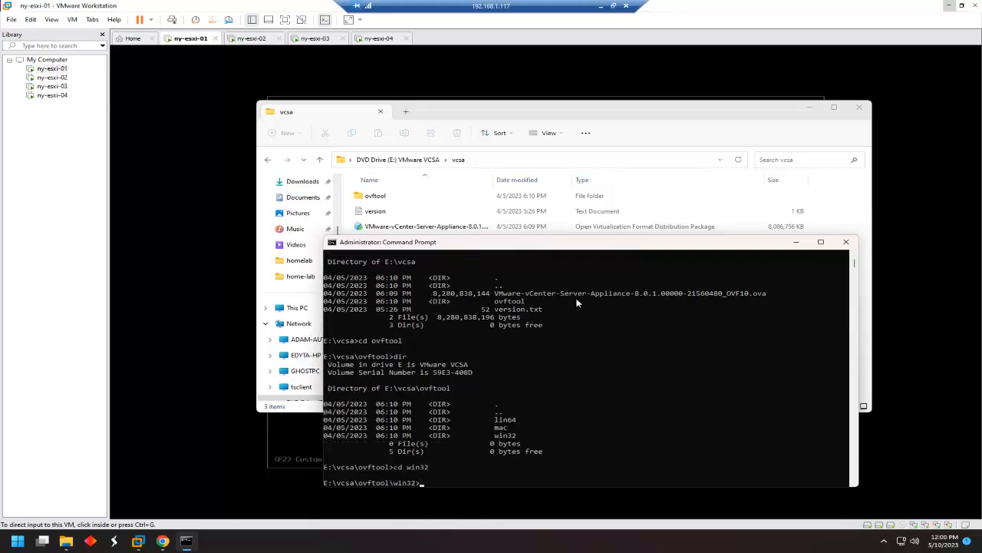
Begin an ovftool.exe command with the vCenter appliance OVA on E:\vcsa as the source.
type("ovf")
key("Tab")
type("e:\\vcsa\\V")
key("Tab")
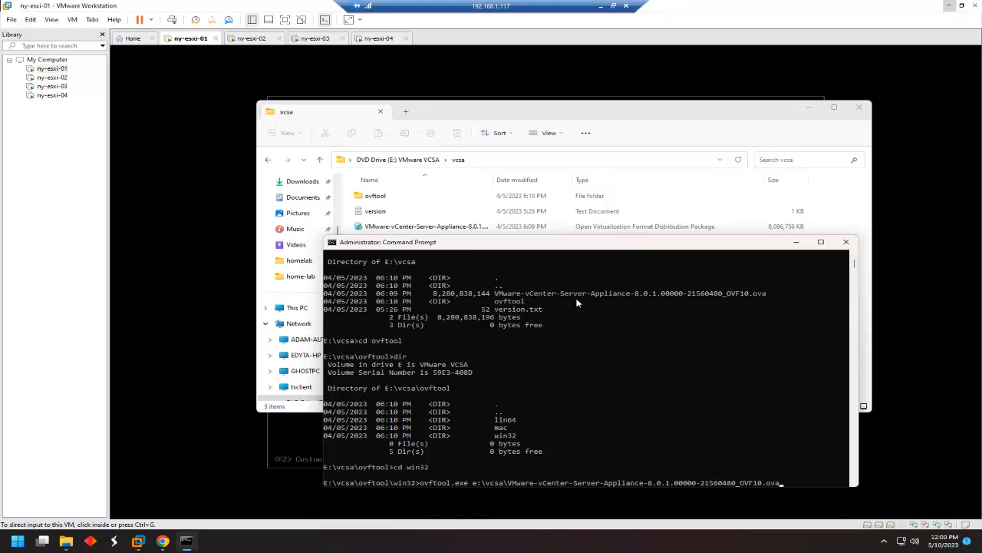
type("vm")
key("Tab")
key("BackSpace")
key("BackSpace")
key("BackSpace")
key("BackSpace")
key("BackSpace")
key("BackSpace")
key("BackSpace")
key("BackSpace")
key("BackSpace")
key("BackSpace")
key("BackSpace")
key("BackSpace")
type("C")
key("BackSpace")
type("C:")
key("BackSpace")
key("BackSpace")
type("vmware.eula.rtf")
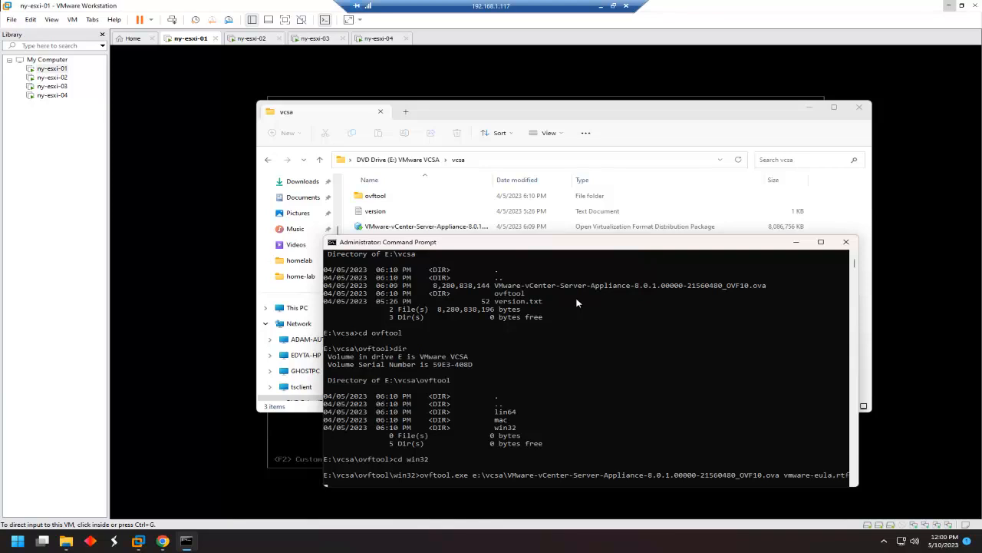
key("BackSpace")
key("BackSpace")
key("BackSpace")
key("BackSpace")
key("BackSpace")
Add the Desktop\homelab destination path to the command, enlarging the window to fit it.
key("BackSpace")
key("BackSpace")
key("BackSpace")
key("BackSpace")
key("BackSpace")
key("BackSpace")
key("BackSpace")
key("BackSpace")
key("BackSpace")
key("BackSpace")
type("c:\\Users\\t")
left_click_drag(324, 237, 229, 177)
type("ol\\des")
left_click(764, 465)
key("BackSpace")
key("BackSpace")
key("BackSpace")
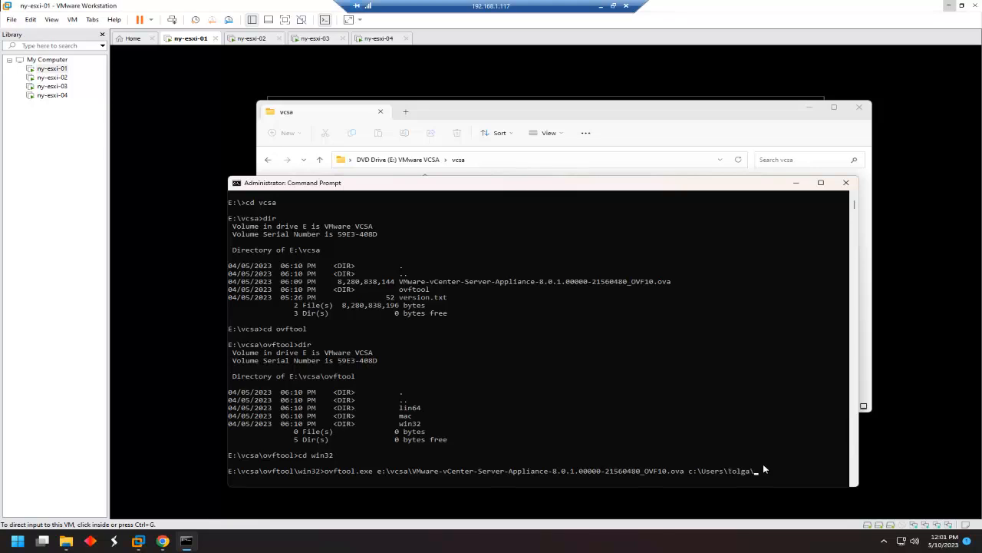
type("\\homelab\\")
Check the vCenter 8.0.1 OVA's Properties Details, showing 7.71 GB, then return to Command Prompt.
key("alt+Tab")
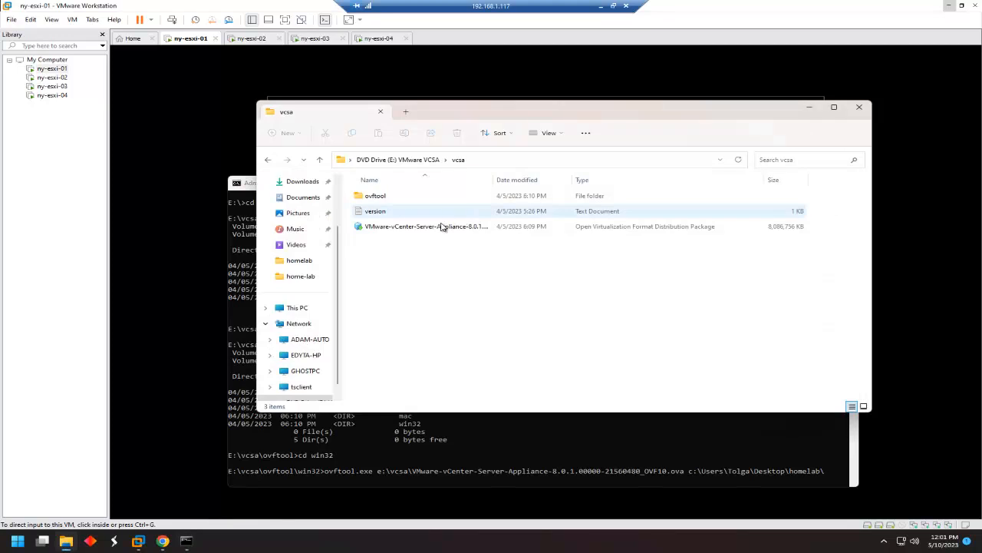
left_click(437, 227)
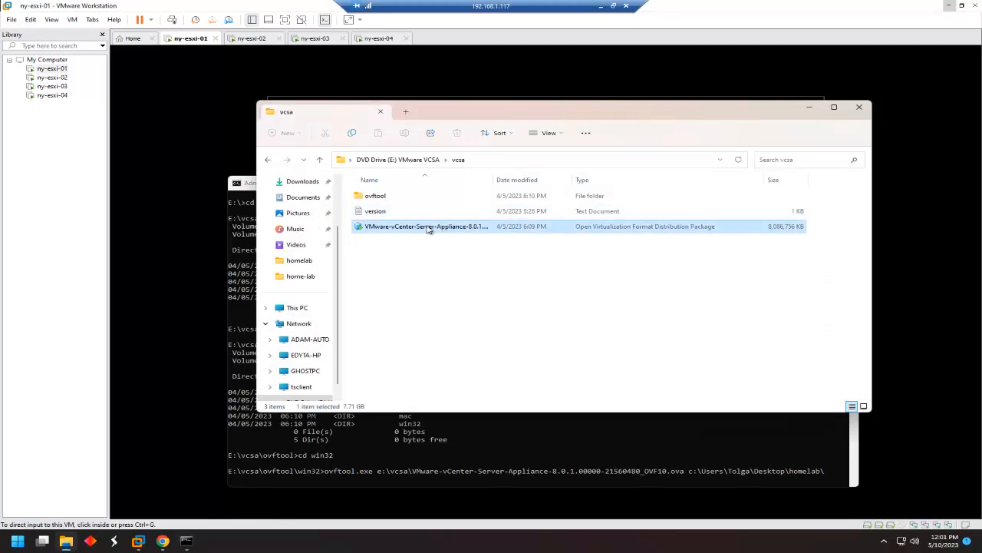
right_click(429, 230)
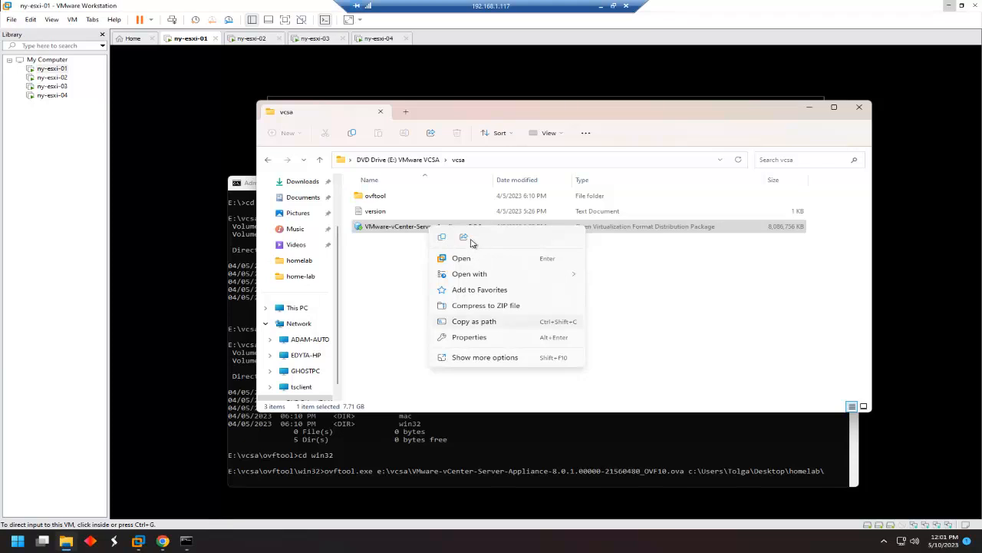
left_click(471, 358)
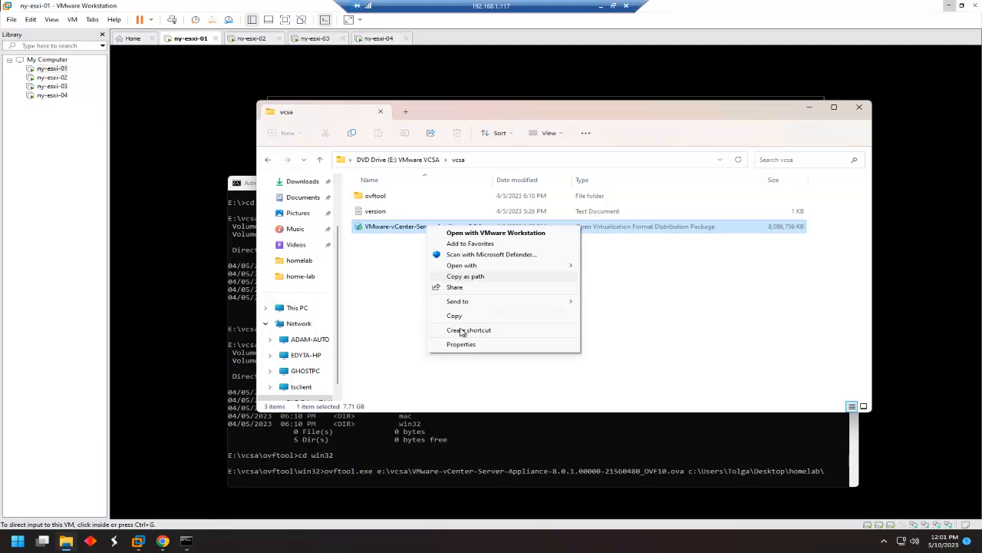
right_click(394, 228)
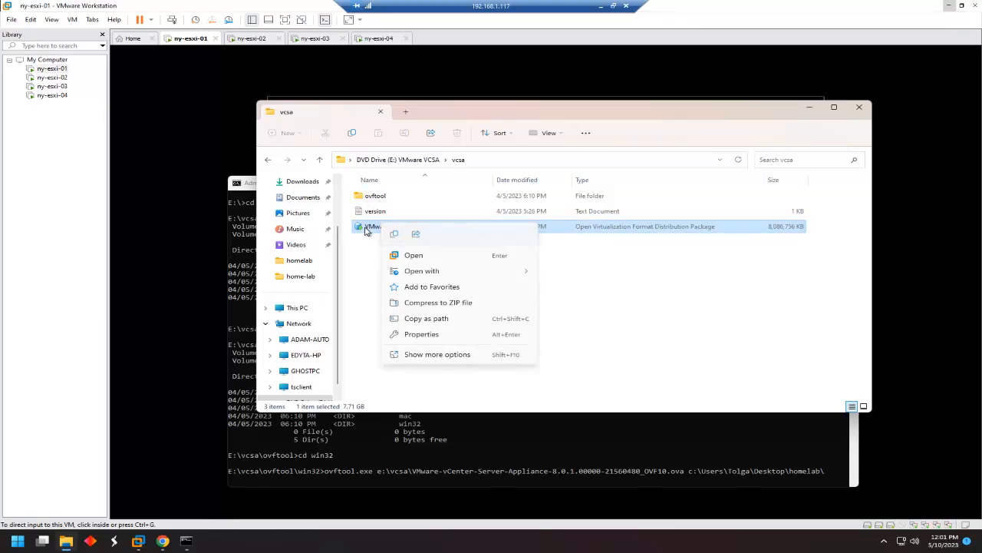
left_click(365, 231)
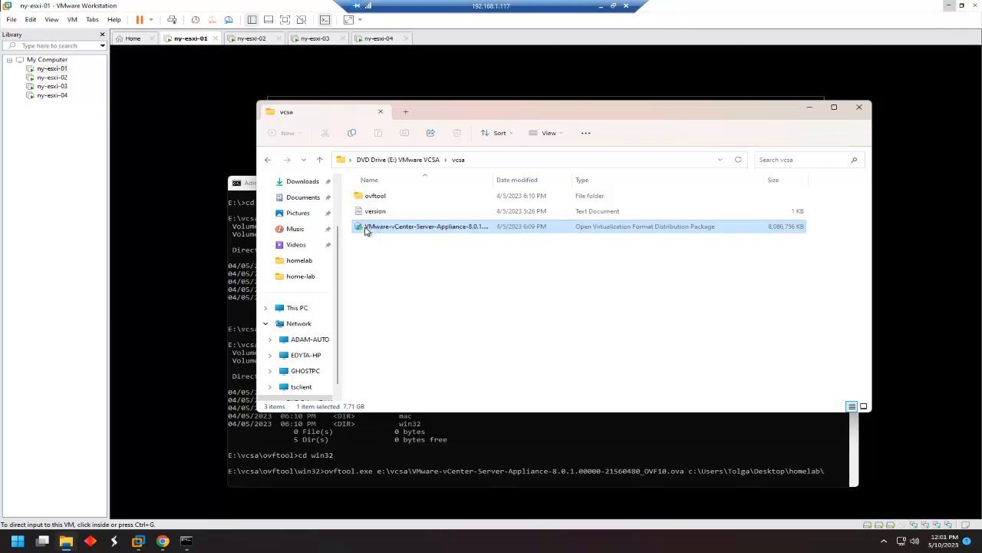
right_click(452, 230)
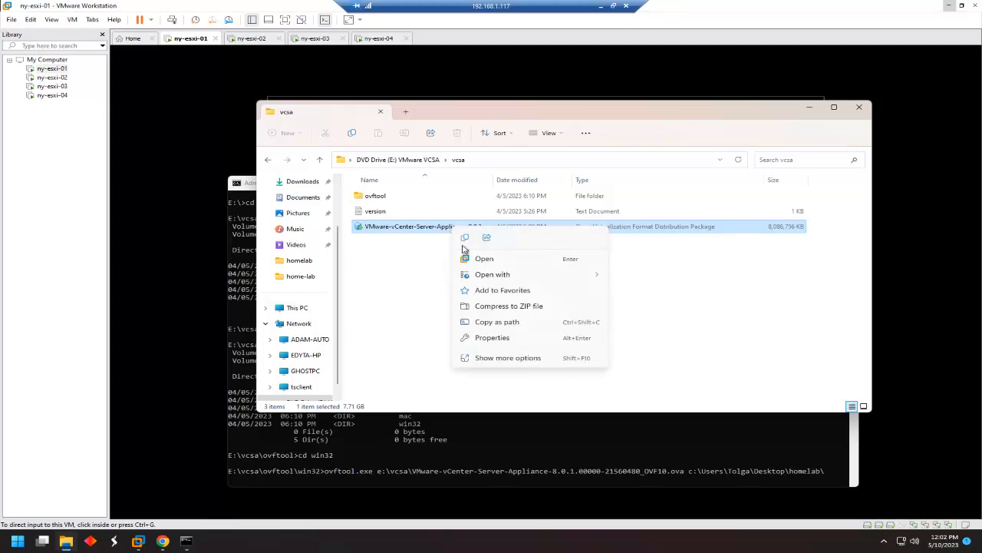
left_click(514, 358)
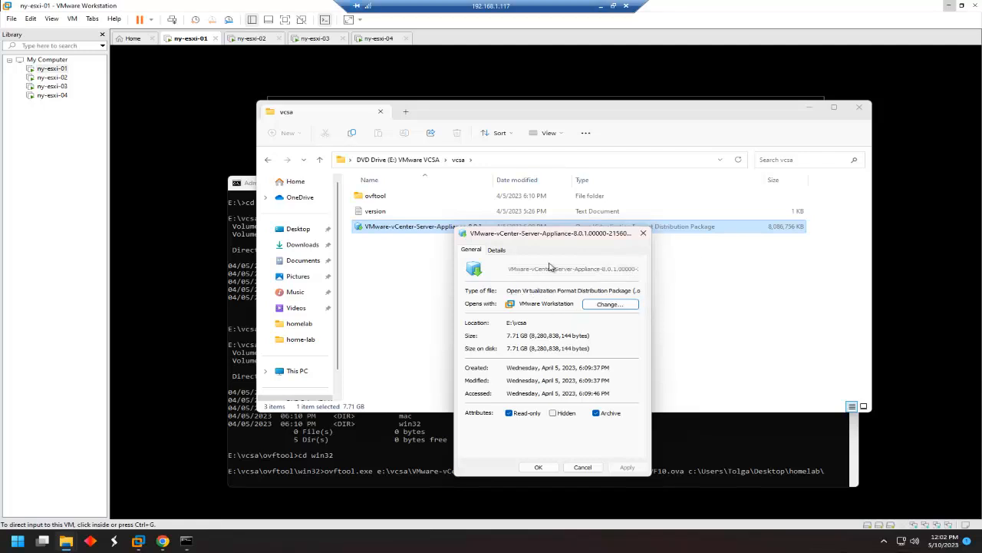
left_click(498, 250)
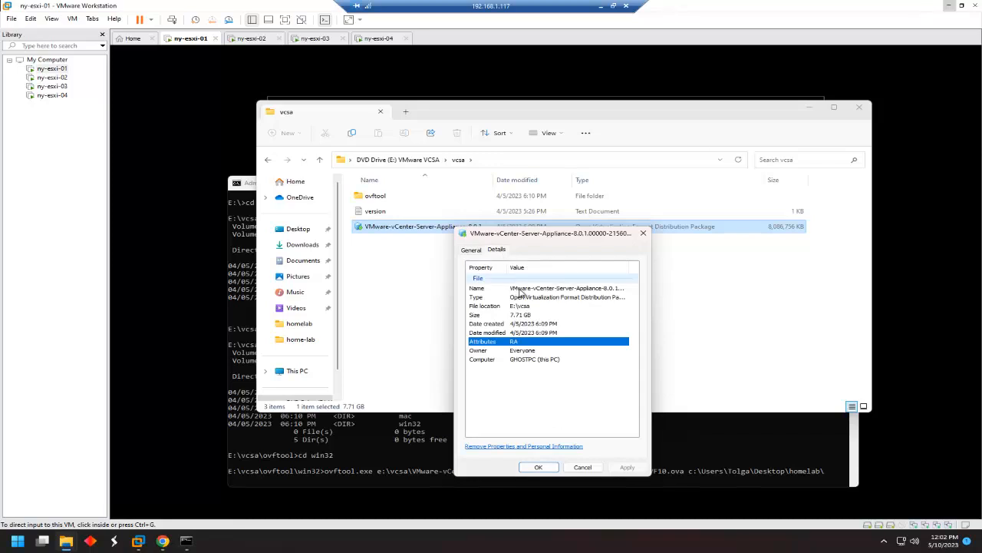
left_click(519, 289)
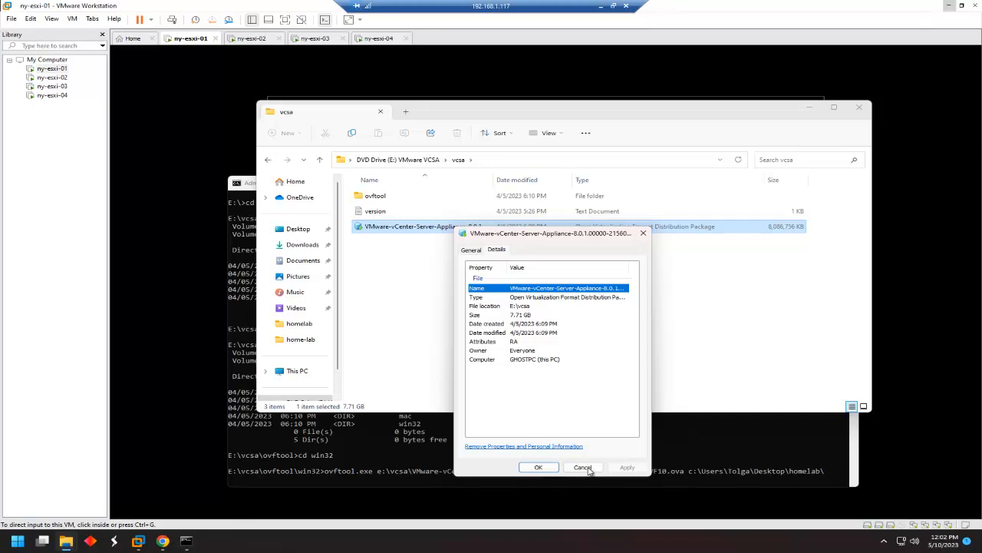
left_click(824, 469)
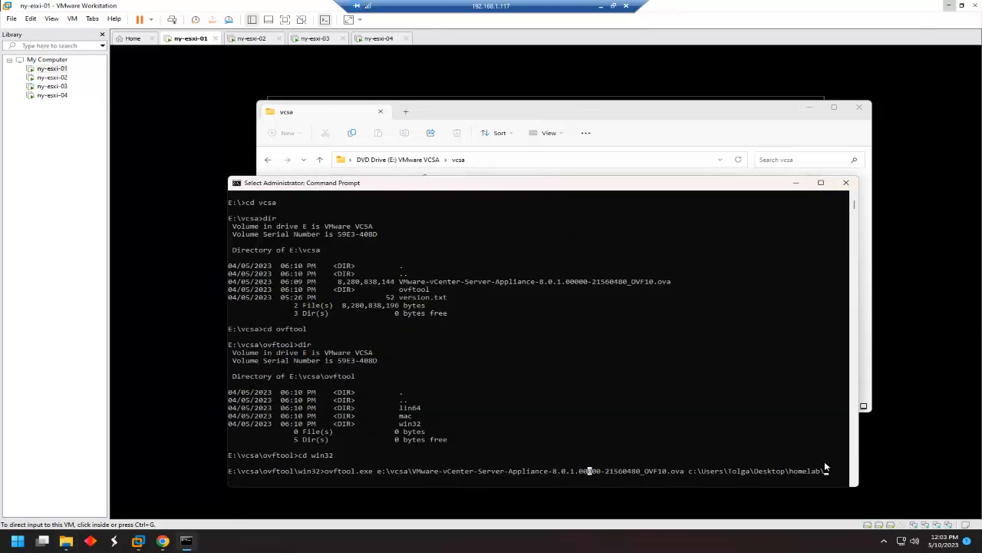
Append vcsa.ovf to the homelab target path and run the ovftool conversion.
type("vcsa.ovf")
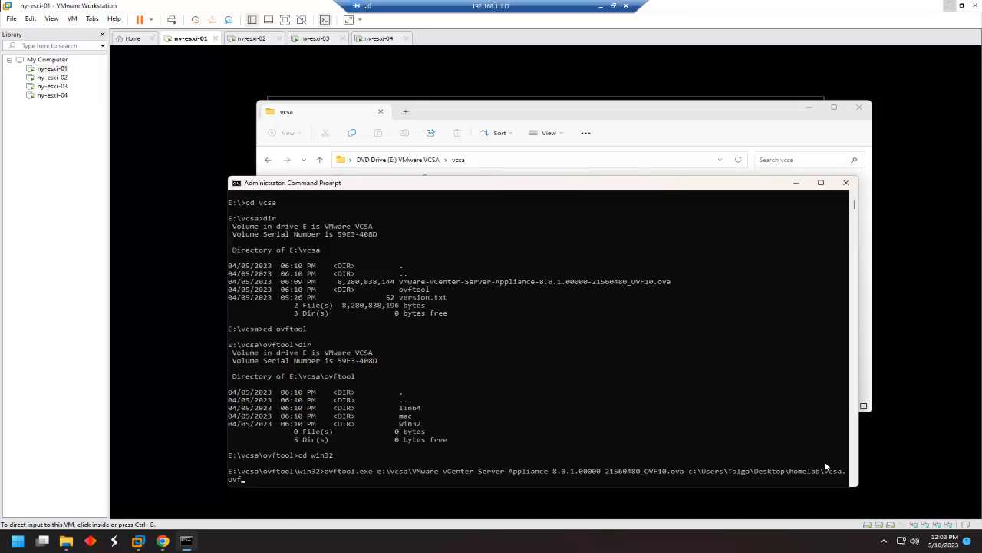
key("Return")
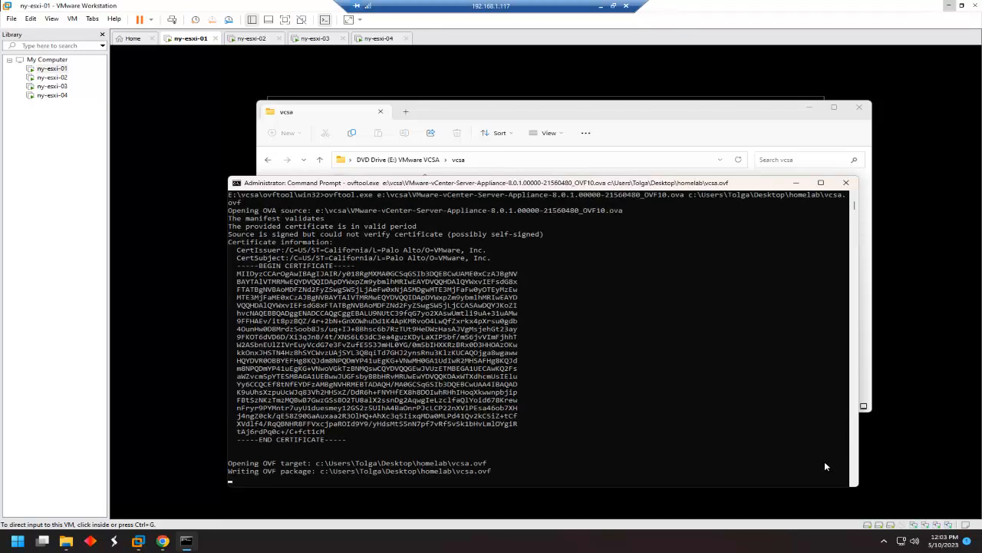
right_click(67, 541)
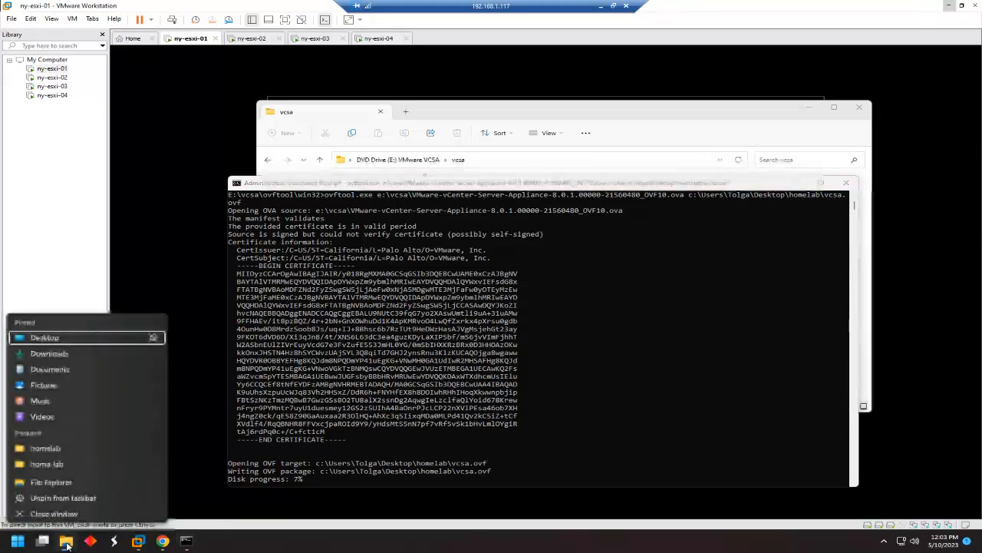
Open Desktop\homelab in a new File Explorer window to watch the vcsa-disk1 and vcsa-file outputs appear.
left_click(53, 466)
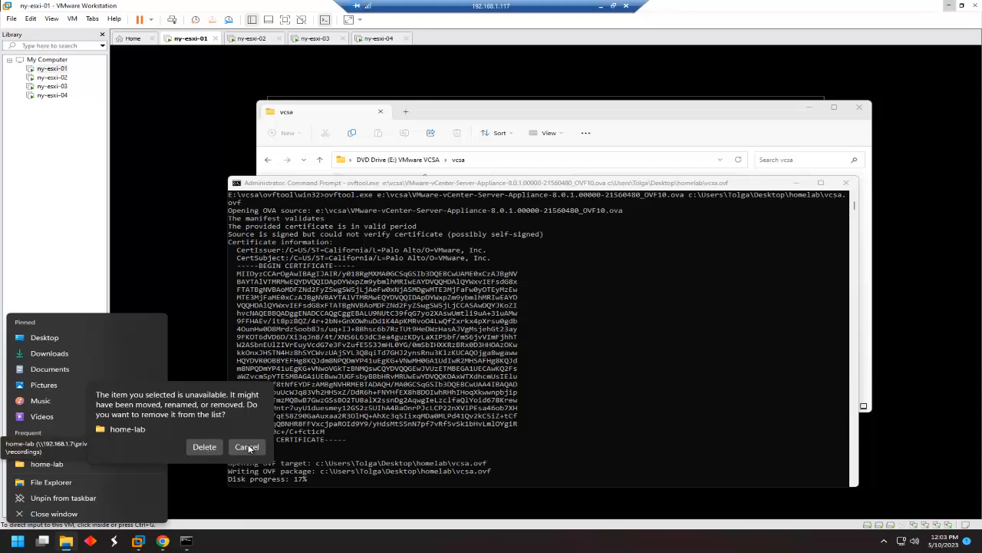
left_click(247, 446)
left_click(246, 449)
left_click_drag(68, 541, 69, 499)
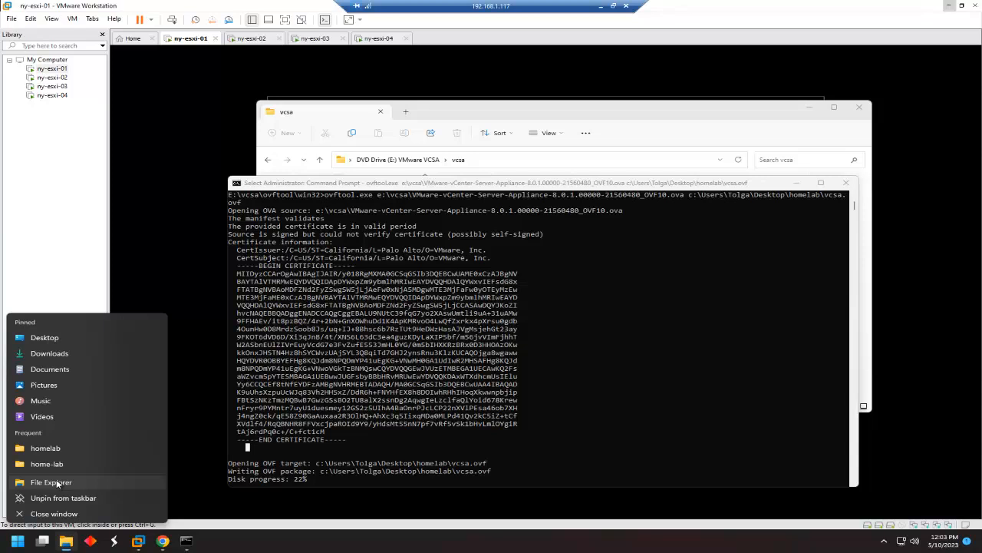
left_click(57, 482)
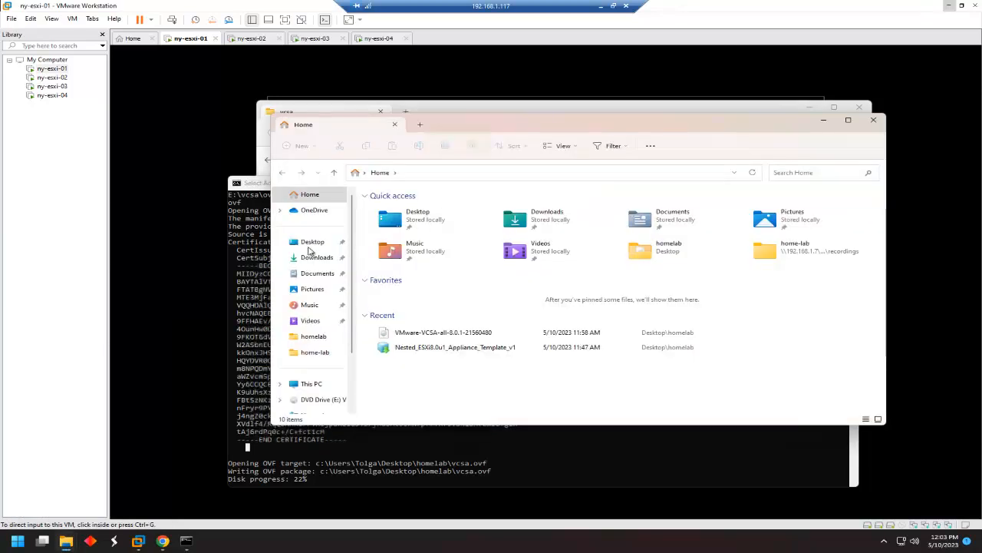
left_click(409, 223)
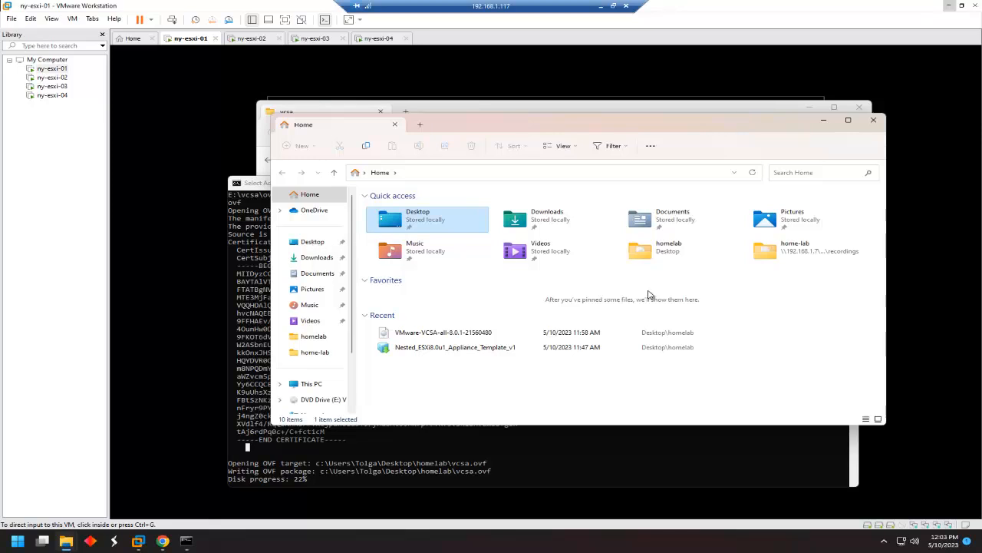
left_click(313, 244)
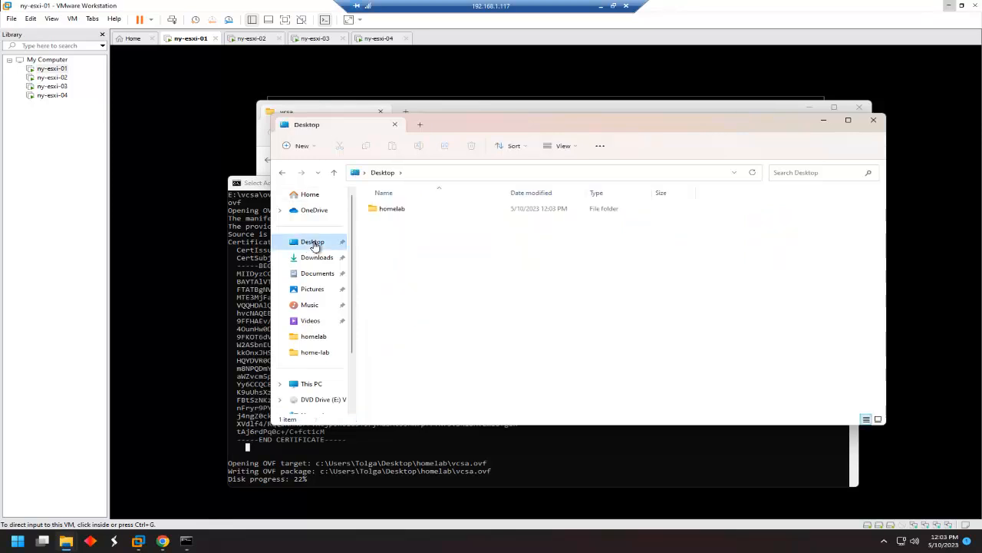
double_click(391, 209)
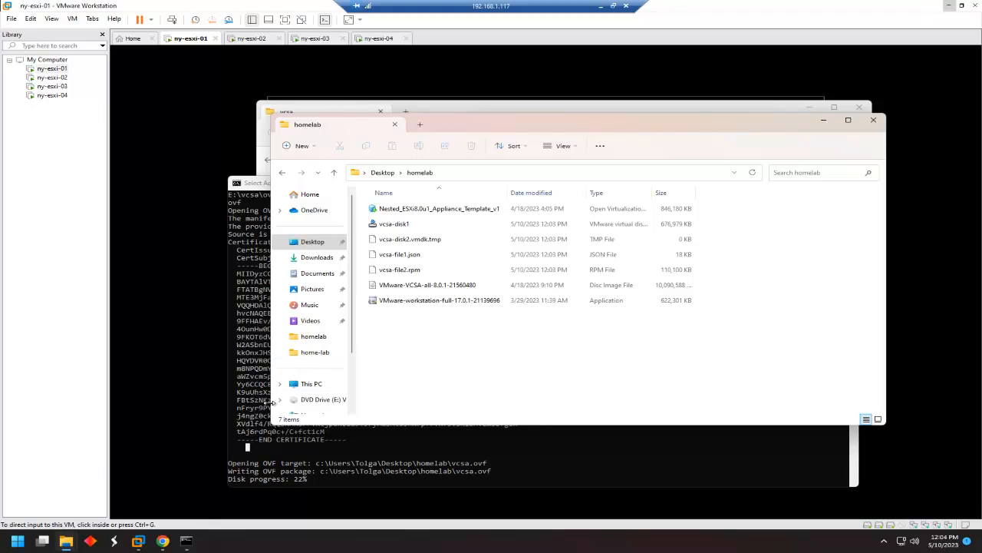
left_click(396, 292)
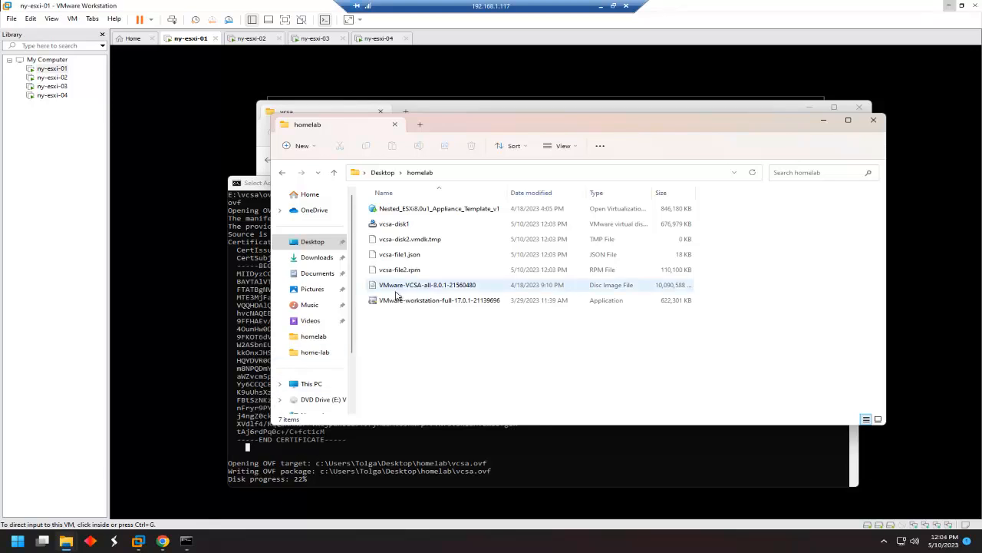
Minimize the remote console until ovftool reports Transfer Completed and Completed successfully.
left_click(601, 9)
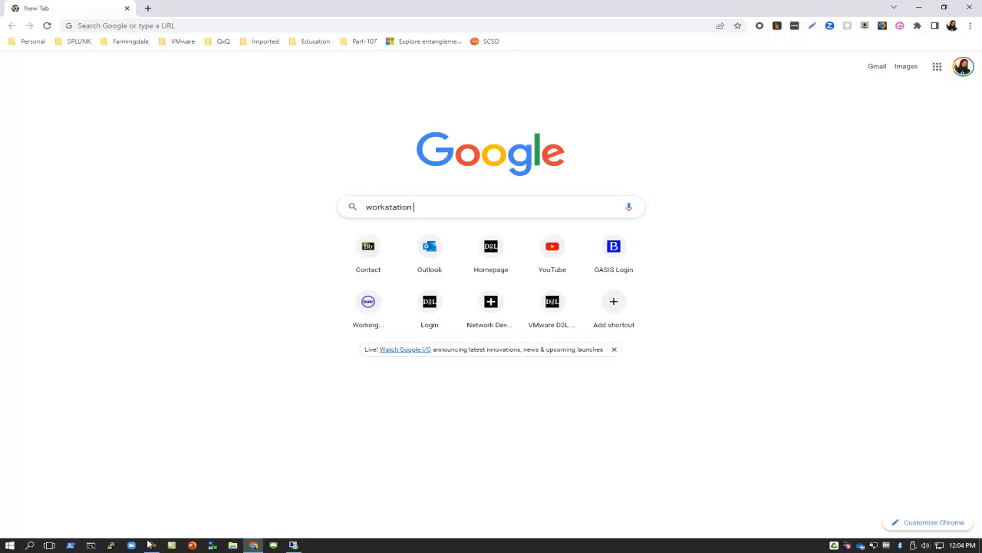
left_click(151, 544)
left_click(930, 502)
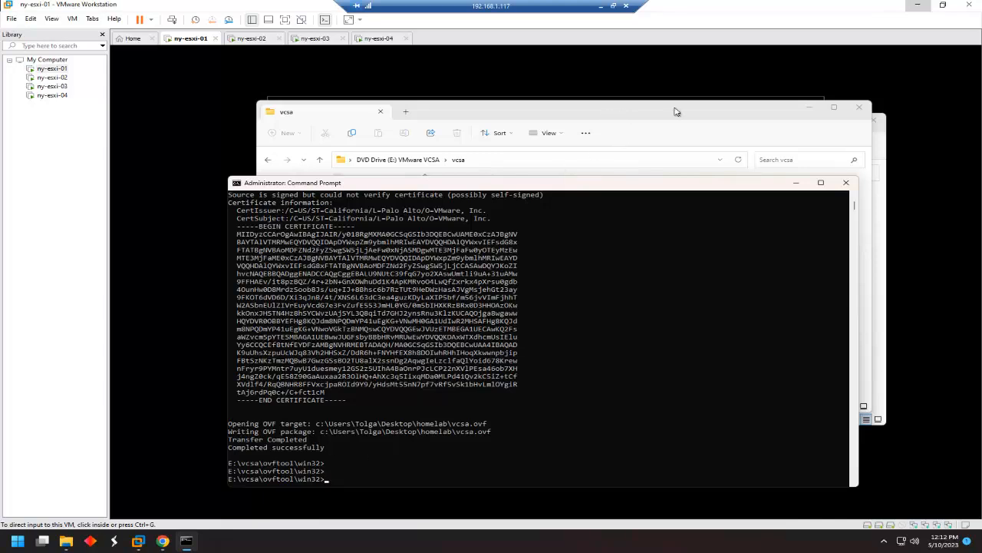
Create a new folder named vcsa-new inside homelab.
left_click(879, 140)
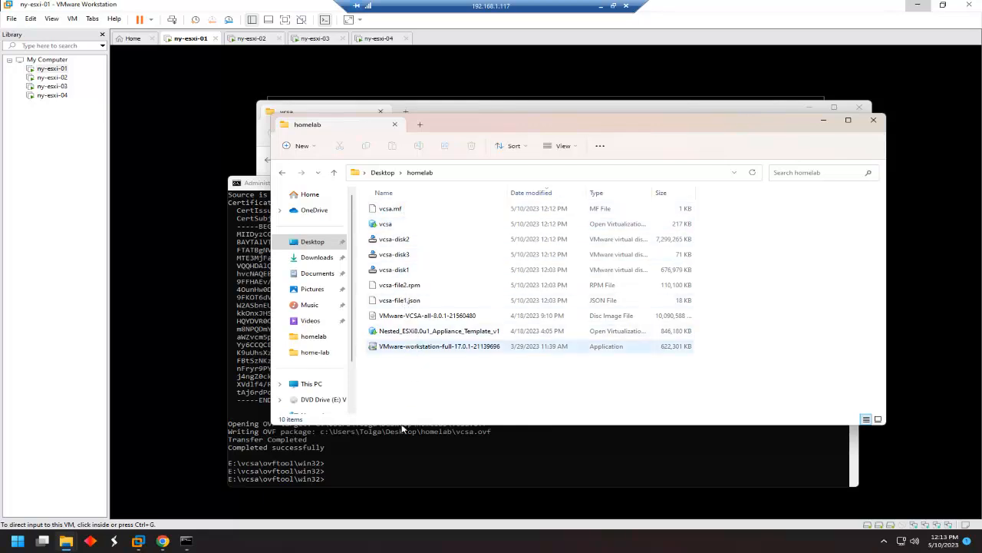
right_click(429, 387)
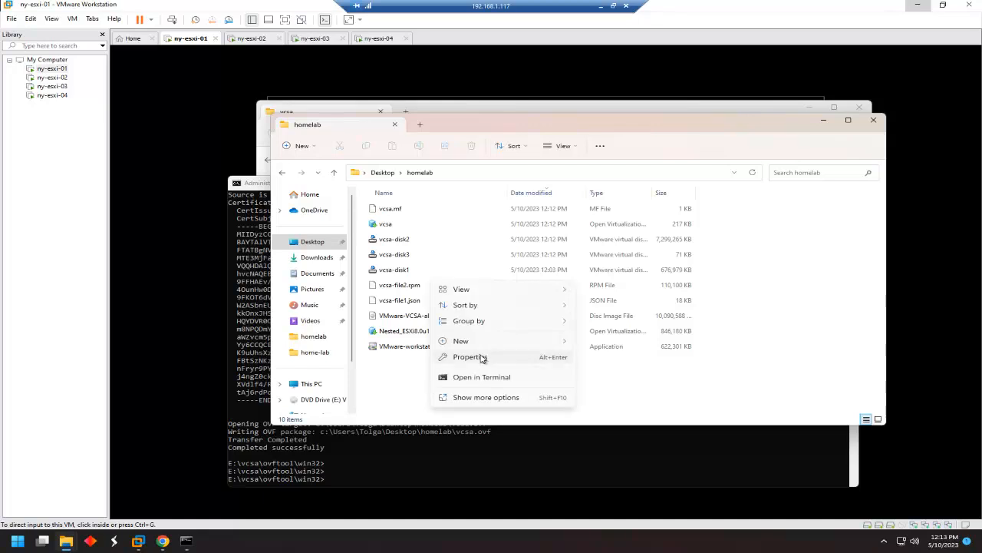
mouse_move(499, 343)
left_click(616, 346)
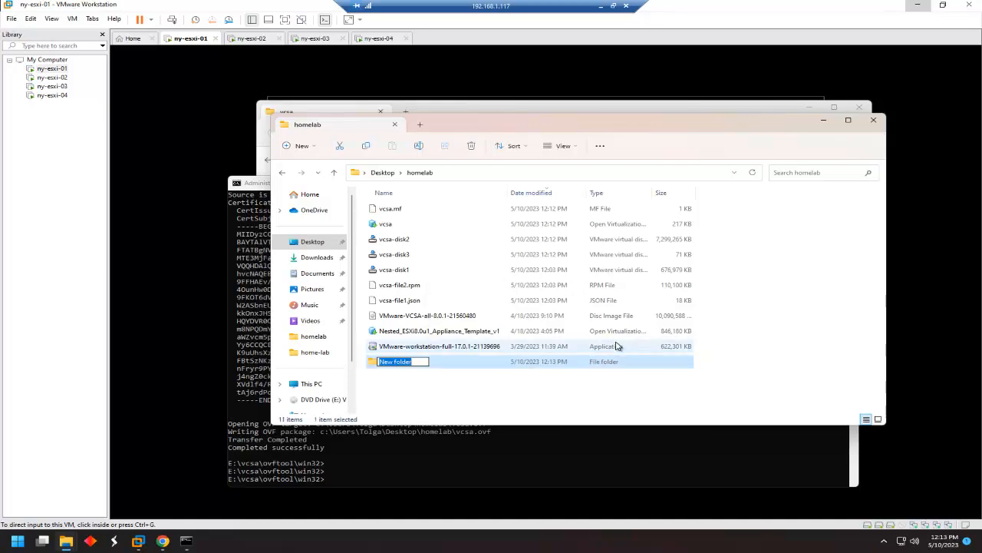
type("vcsa-new")
key("Return")
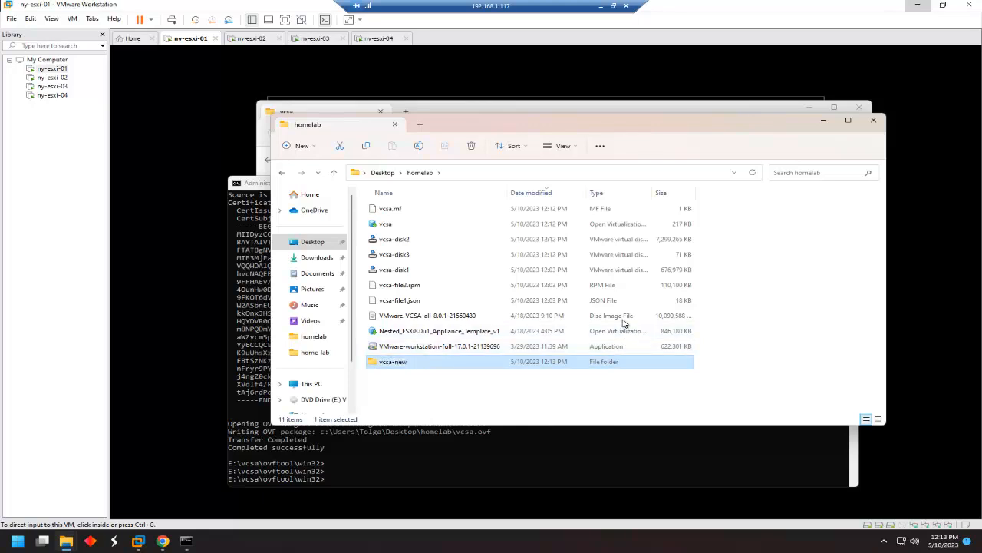
Move the seven vcsa output files into the vcsa-new folder.
left_click(406, 213)
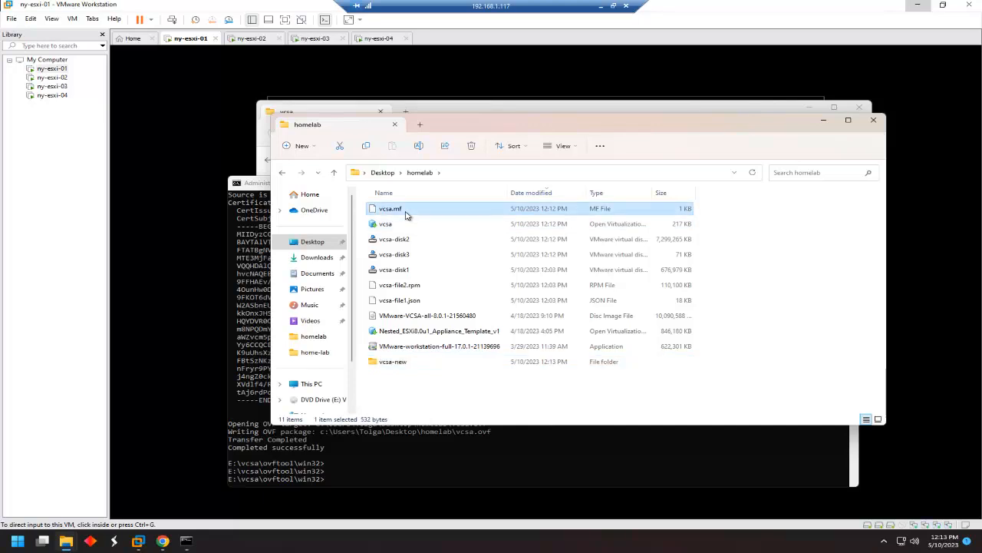
key("shift+Down")
key("shift+Down")
key("shift+Down")
key("shift+Down")
key("shift+Down")
key("shift+Down")
key("shift+Down")
key("shift+Up")
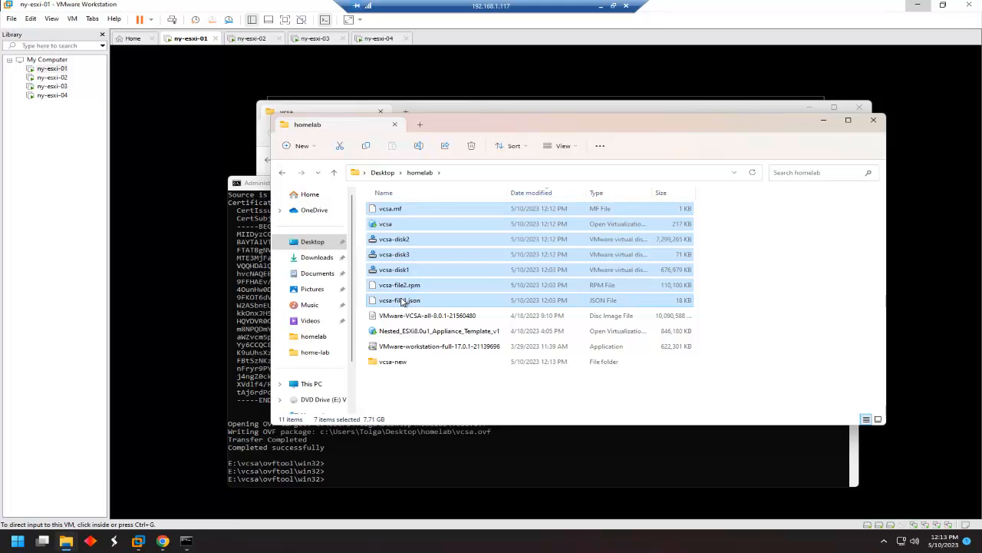
left_click_drag(402, 301, 391, 364)
Delete the vcsa.mf manifest file from vcsa-new, leaving six files.
double_click(394, 258)
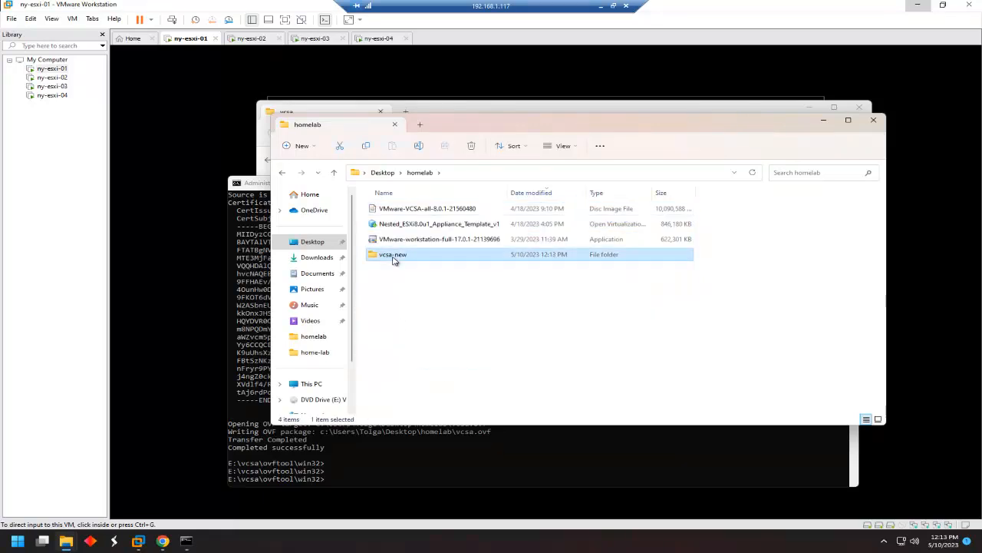
left_click(405, 211)
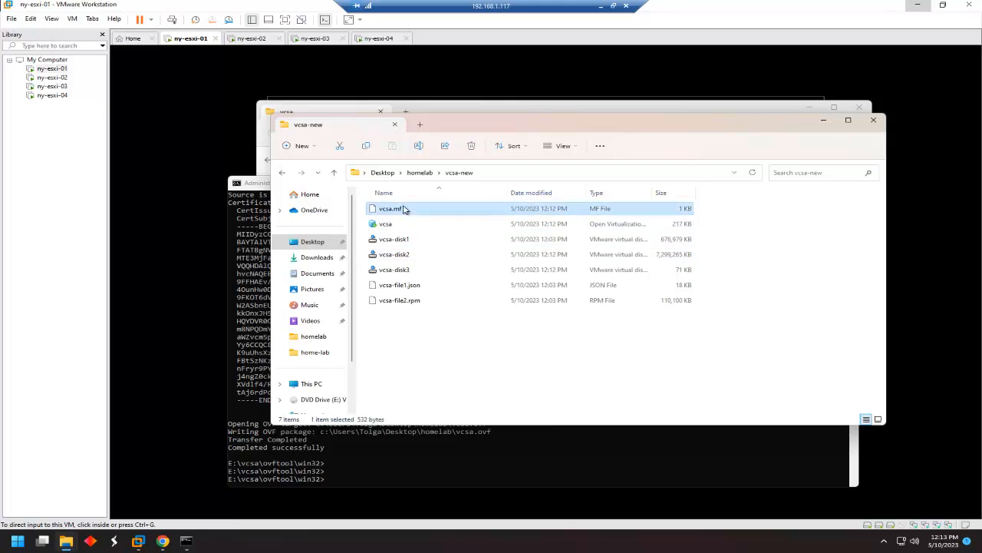
right_click(404, 210)
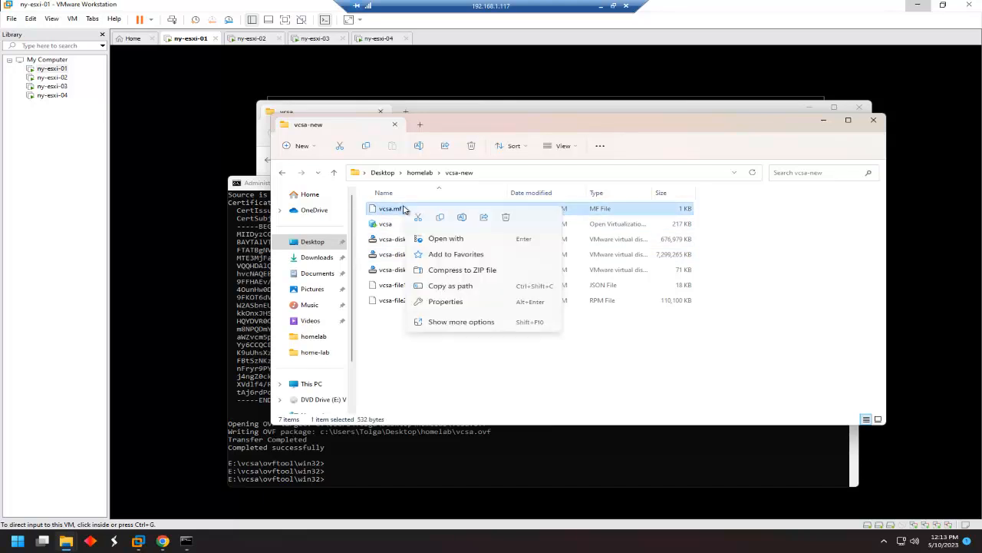
left_click(507, 219)
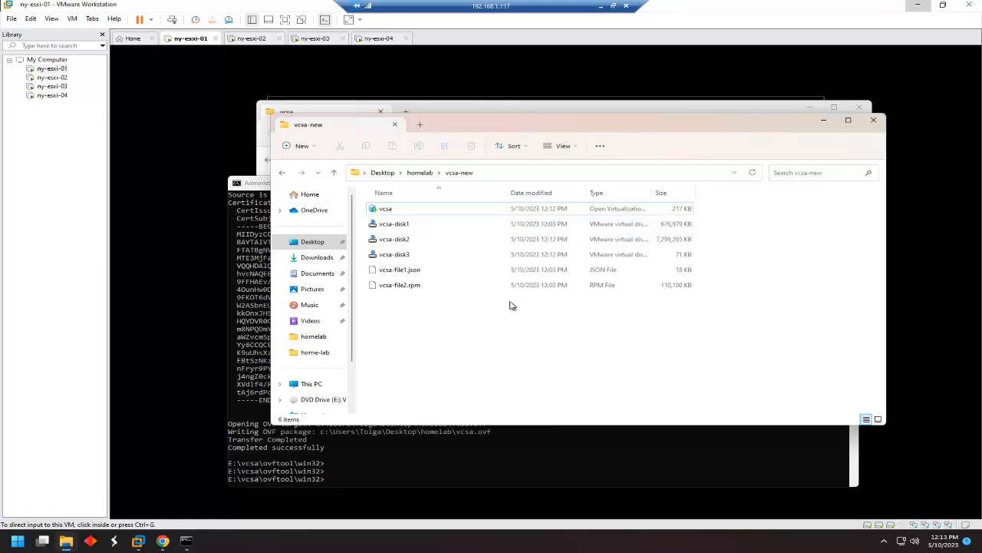
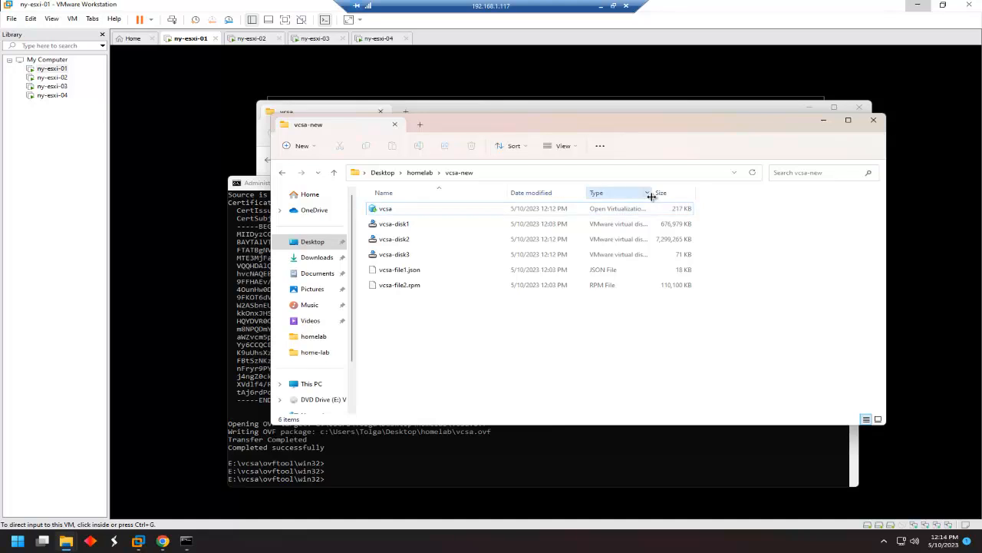
Widen the Type column and choose Notepad as the app to open the vcsa OVF file.
left_click_drag(651, 194, 769, 193)
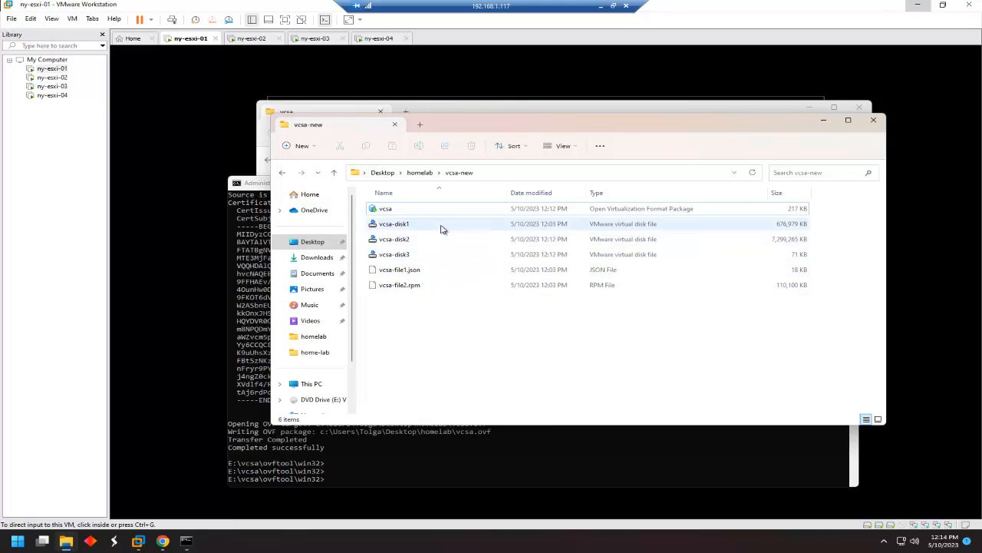
left_click(394, 210)
right_click(394, 212)
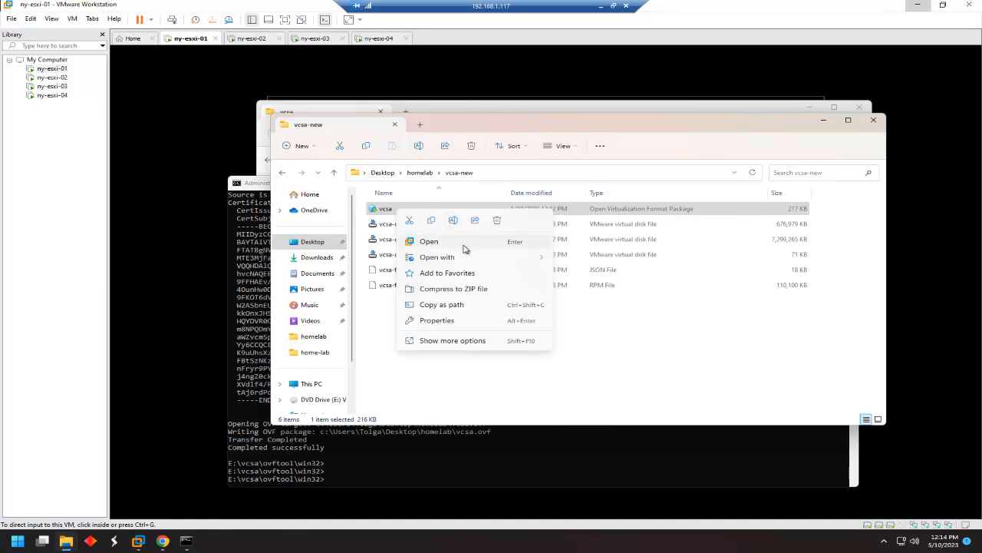
mouse_move(463, 264)
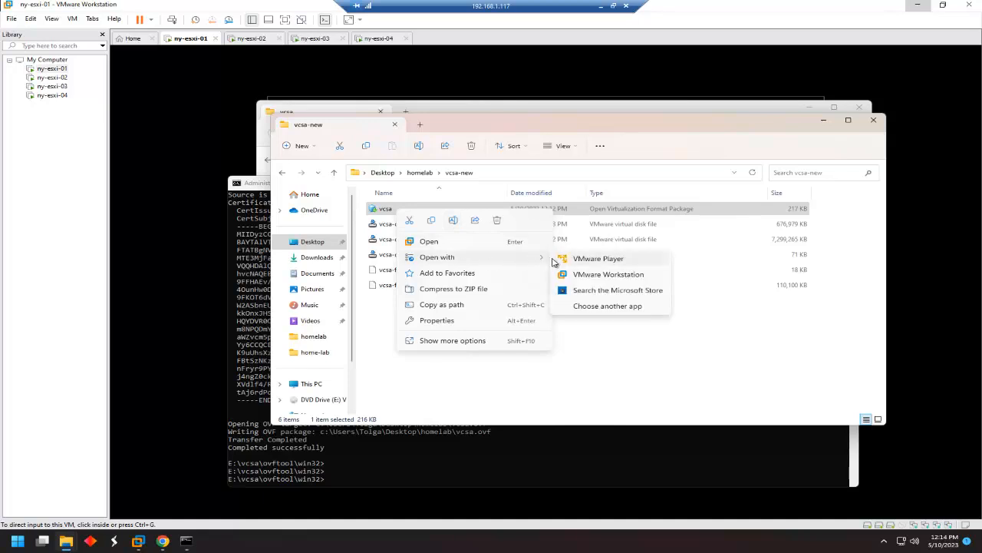
left_click(607, 305)
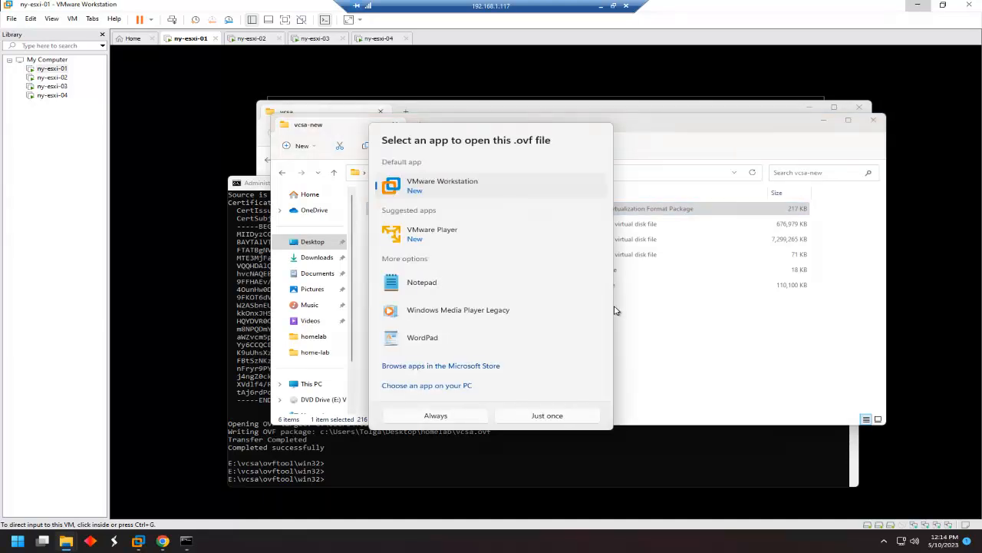
left_click(436, 282)
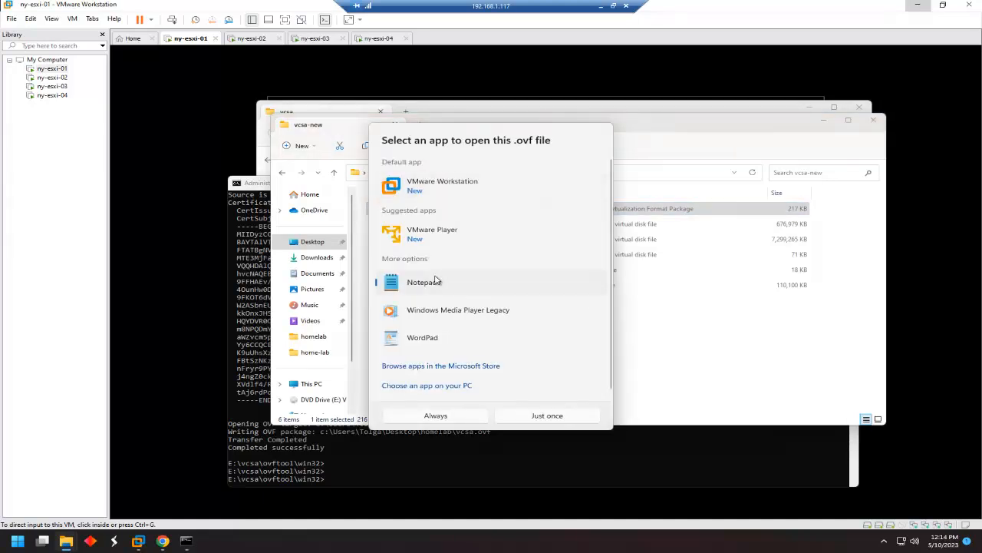
Open vcsa.ovf in Notepad just once and search it for ovf:userConfigurable=.
left_click(549, 417)
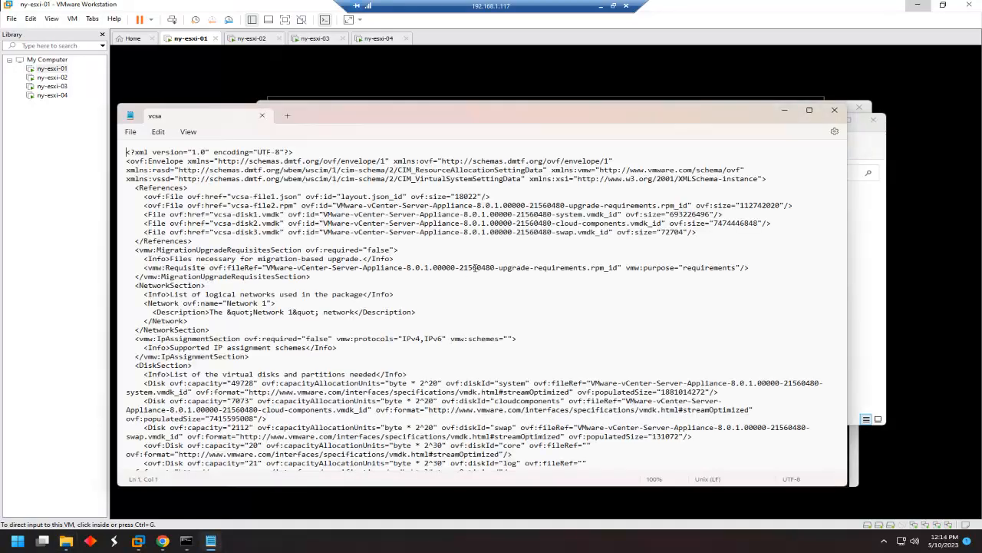
key("super")
left_click(132, 132)
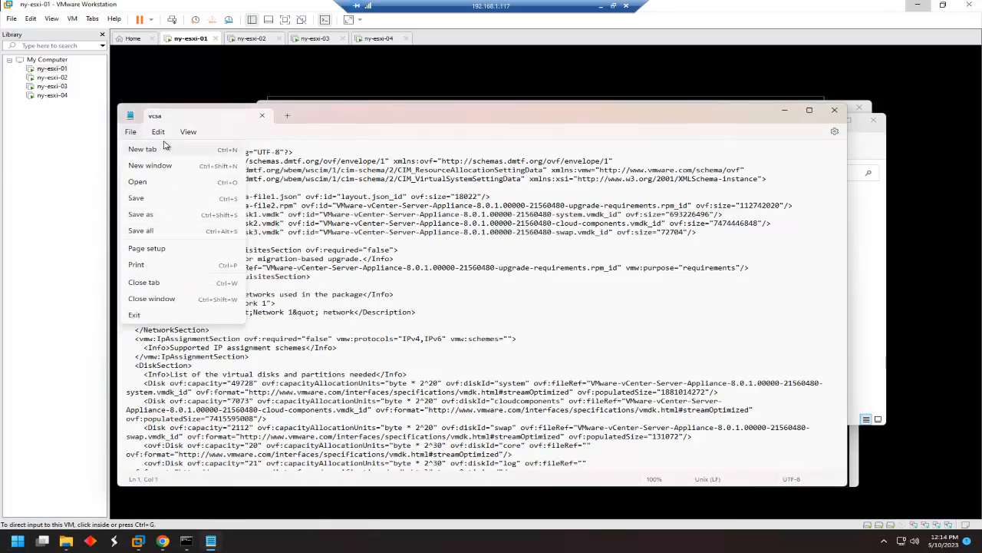
left_click(159, 132)
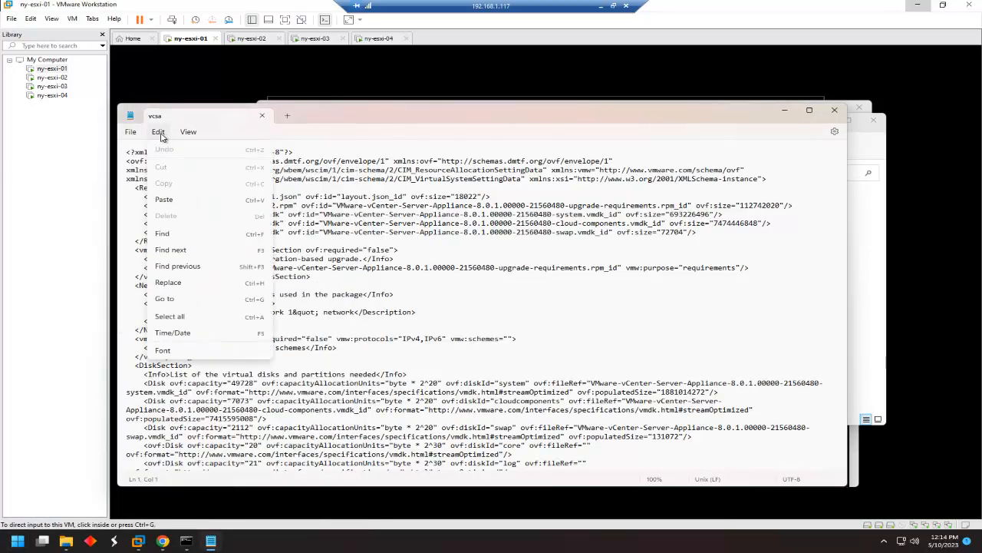
left_click(184, 237)
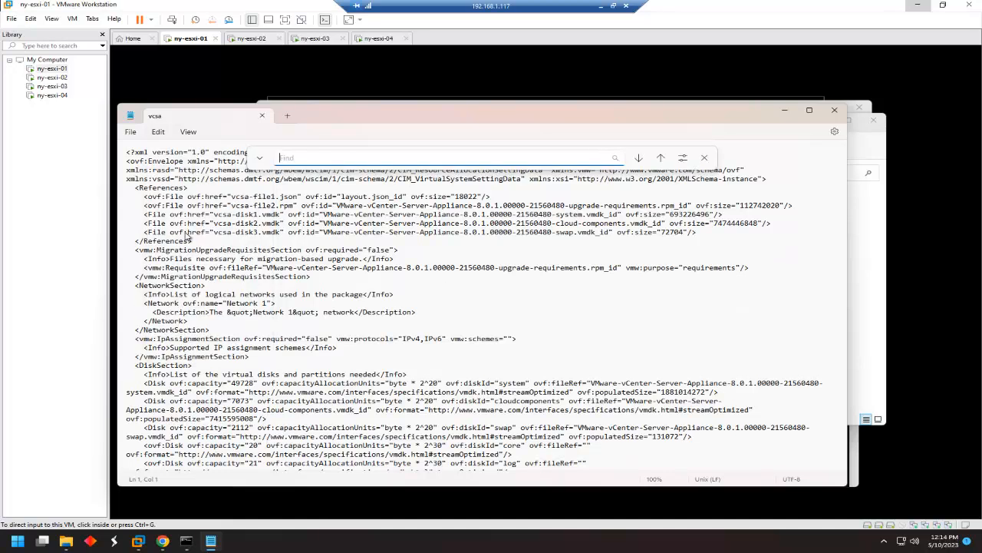
type("ovf:userConfigurable=\"")
key("Return")
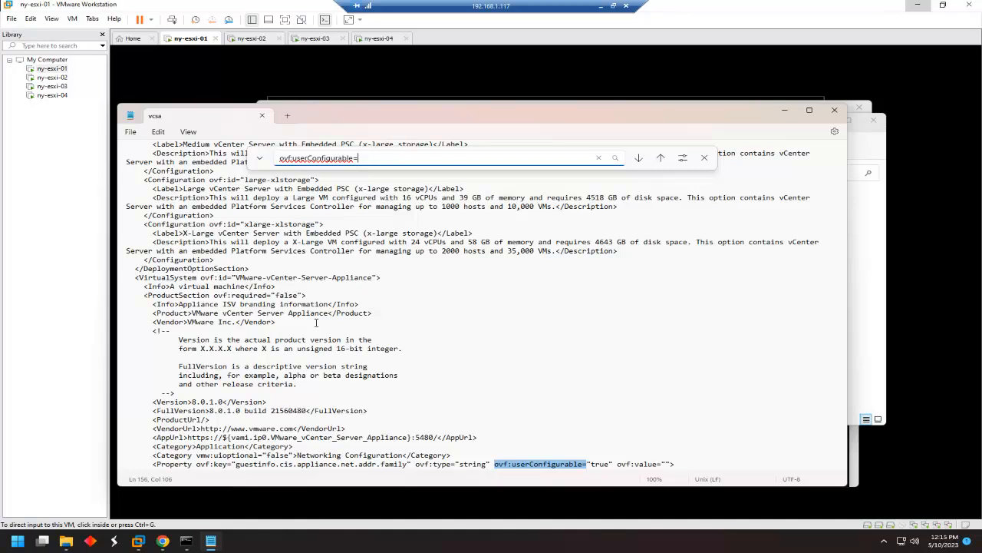
Change the upgrade.import.directory property's userConfigurable from false to true, save, and close Notepad.
left_click_drag(359, 158, 267, 159)
type("guestinfo.cis.upgrade.import.")
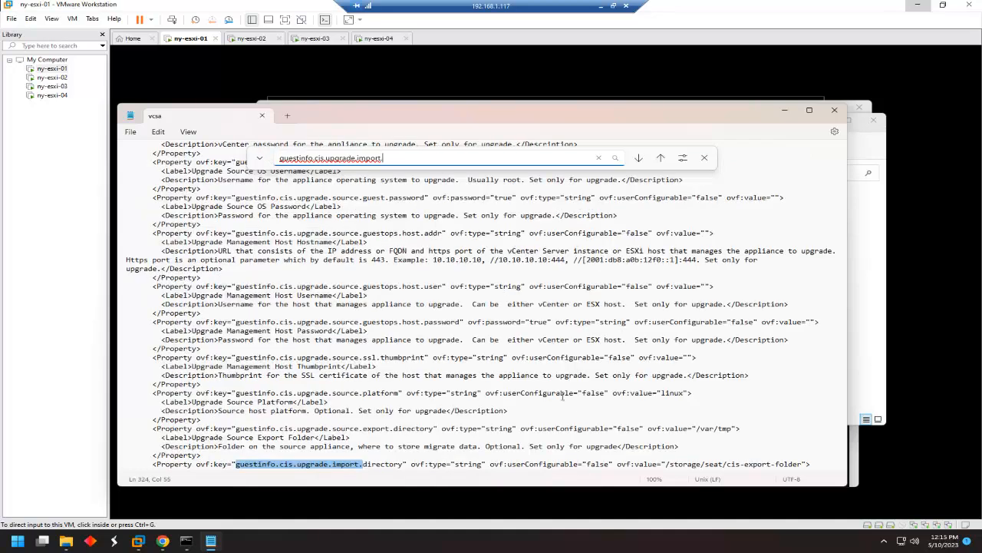
double_click(601, 464)
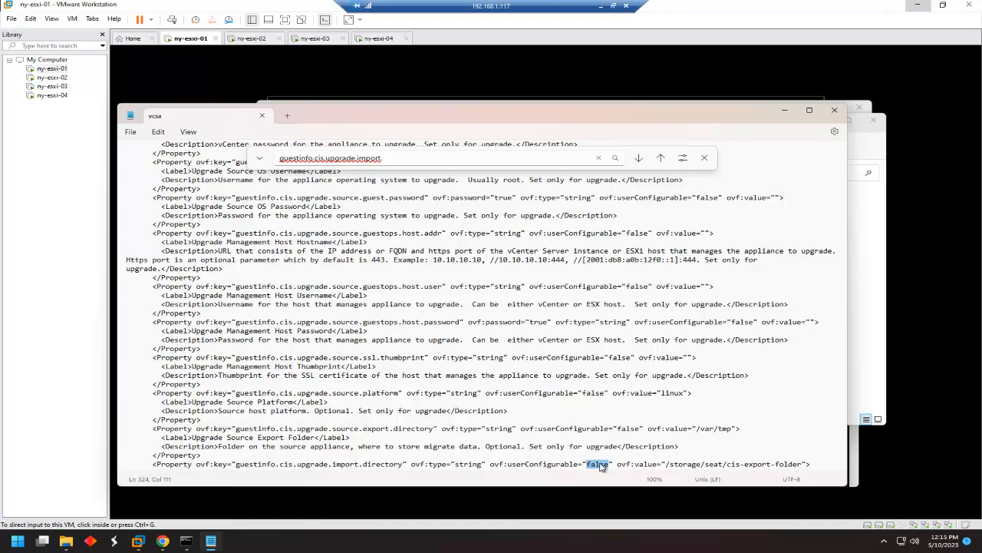
type("true")
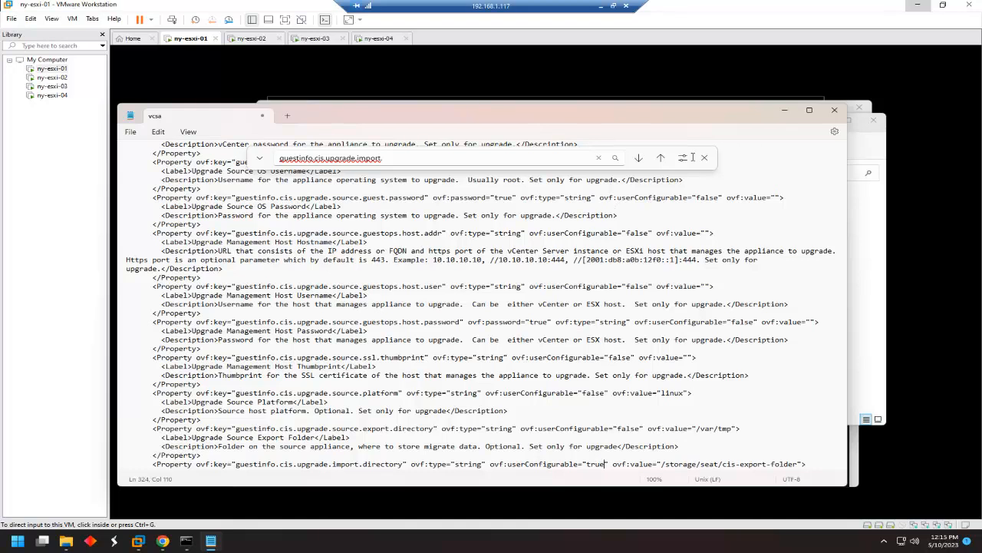
left_click(132, 136)
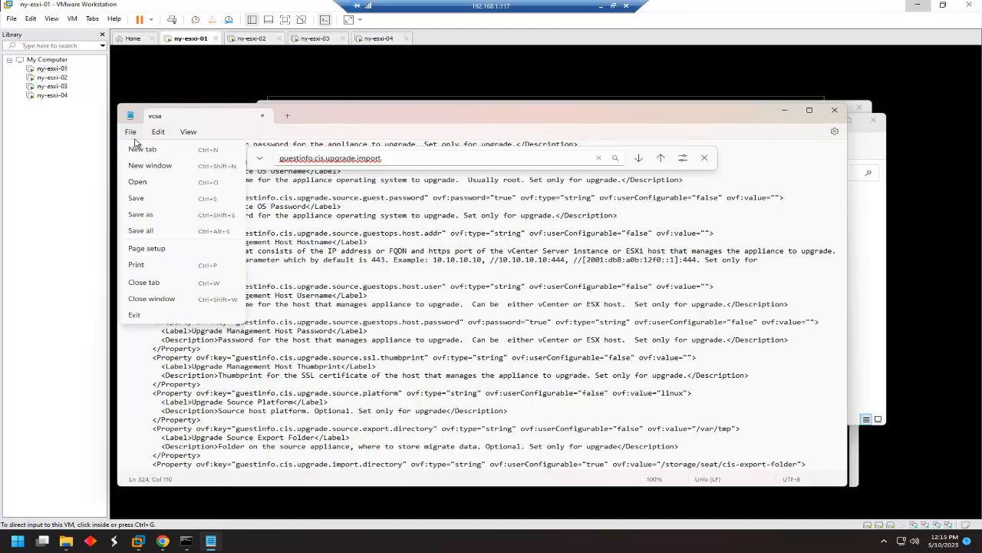
left_click(135, 198)
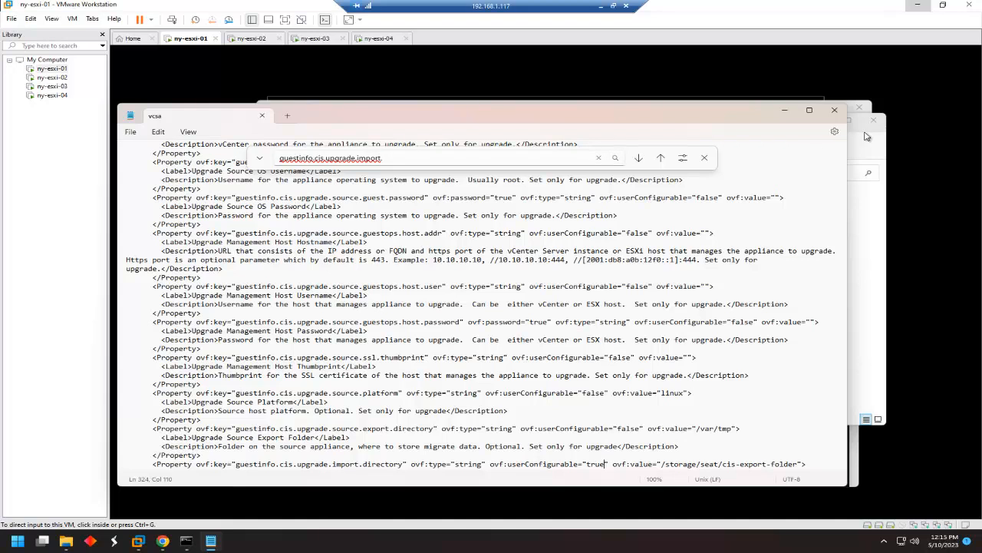
left_click(835, 110)
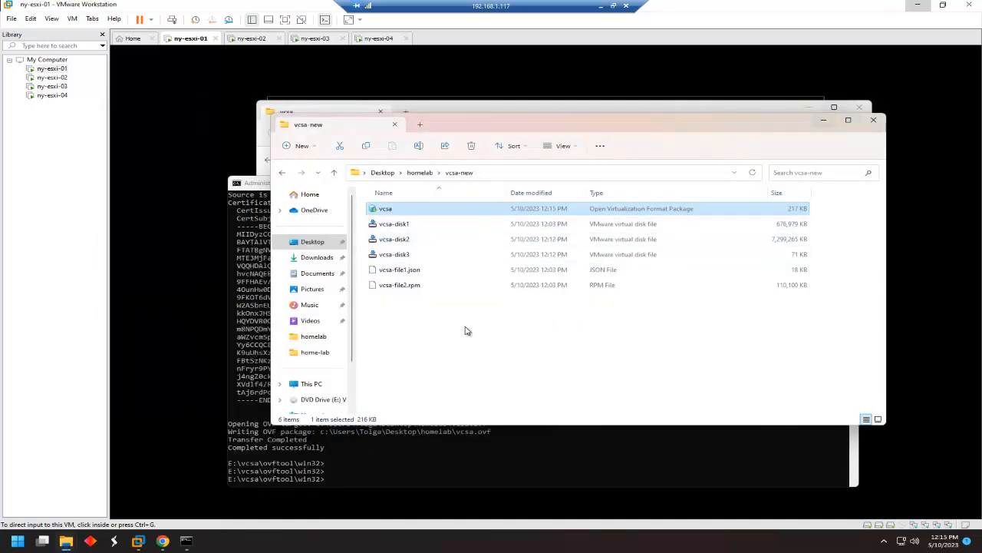
Import vcsa.ovf, accept the licence terms, and name the new VM ny-vCenter-01.
double_click(422, 214)
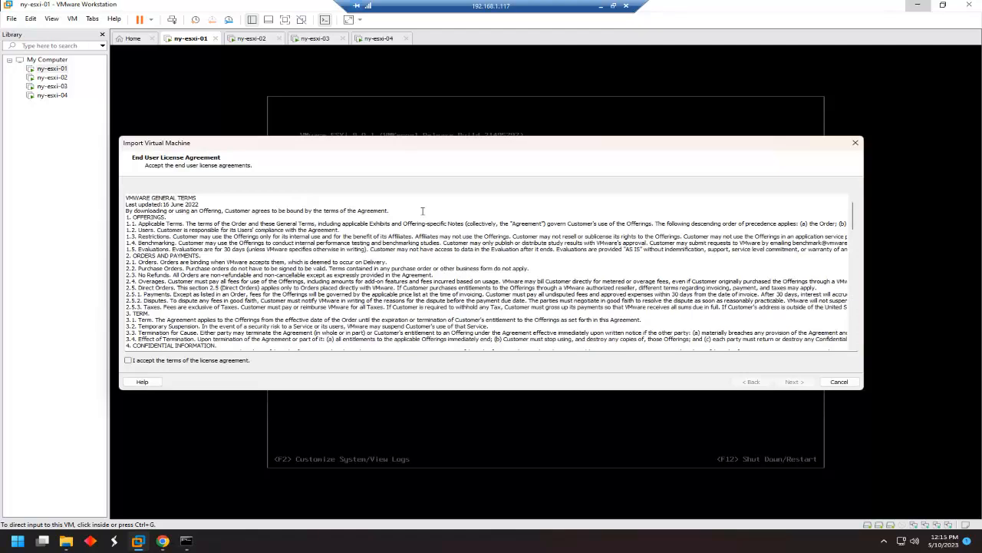
left_click(128, 360)
left_click(804, 383)
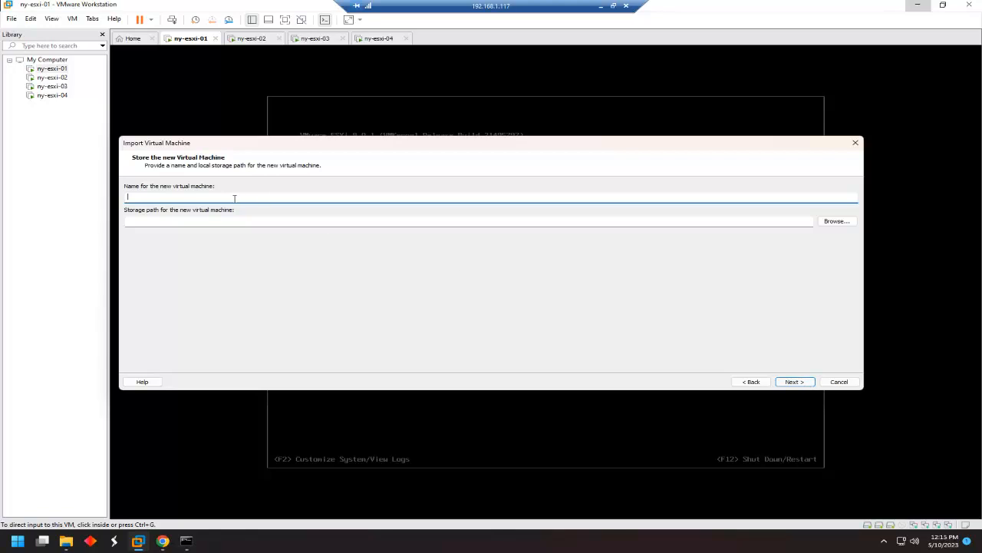
type("ny-vCenter-01")
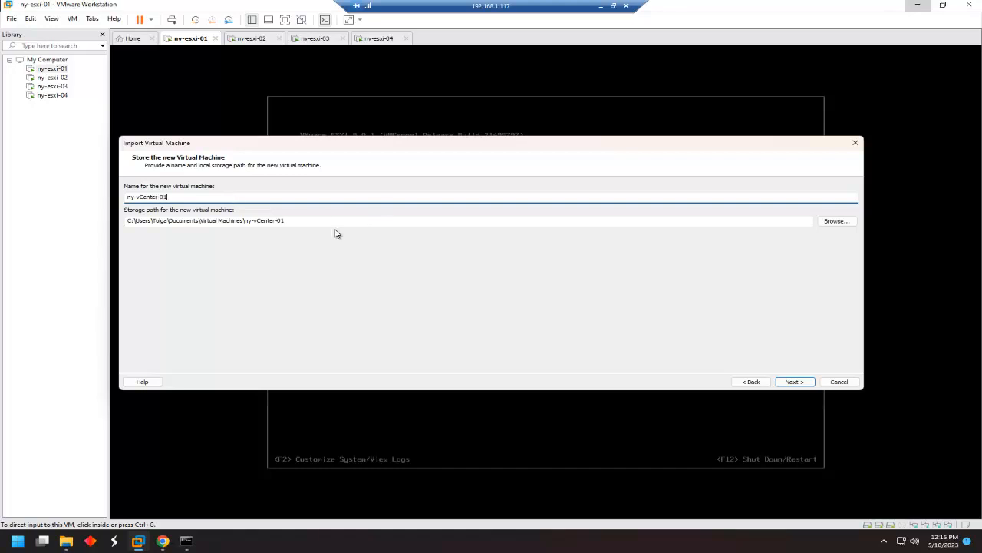
left_click(795, 381)
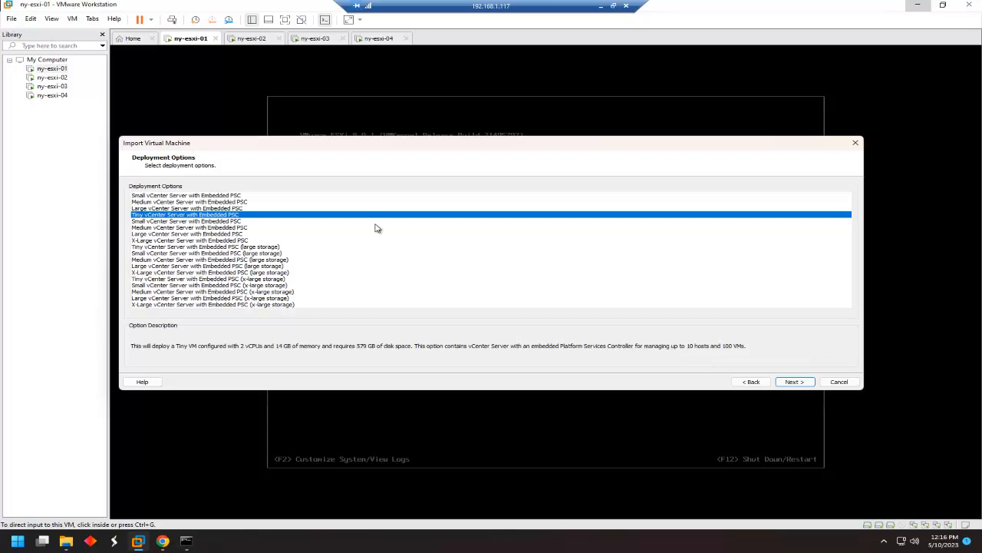
Set the appliance IP address family to ipv4 and the network mode to DHCP.
left_click(798, 379)
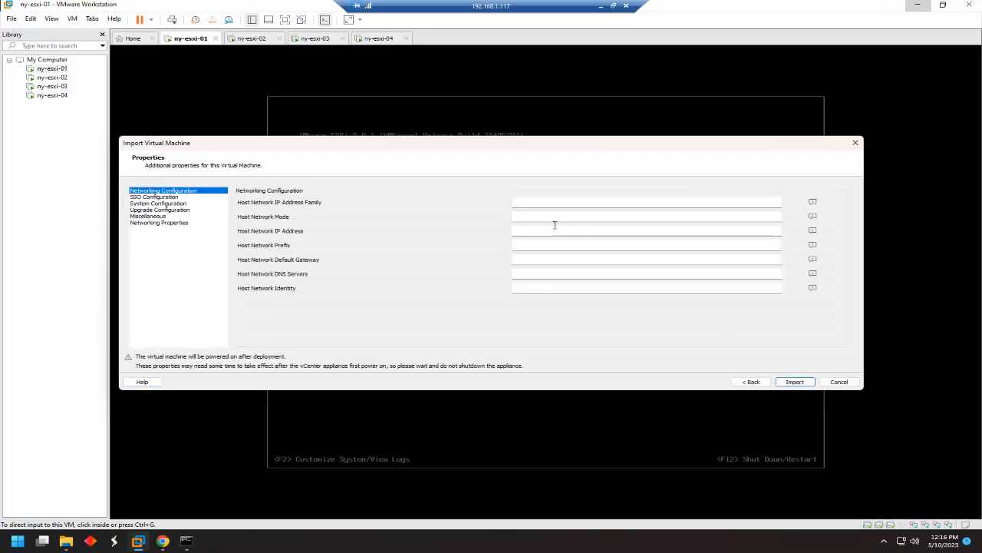
left_click(545, 203)
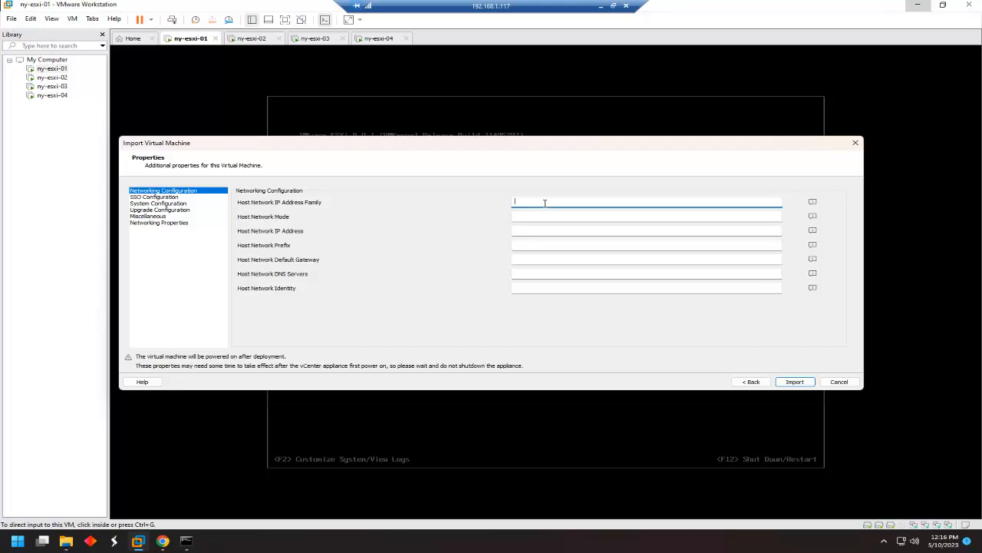
type("ipv4")
left_click(544, 216)
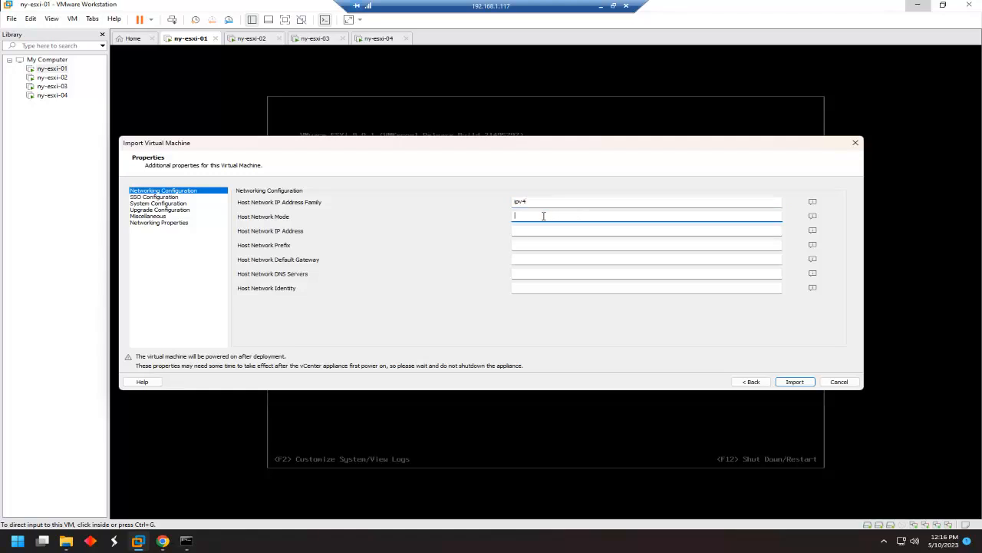
type("dhcp")
Enter and confirm the SSO directory password, then enter the root password.
left_click(159, 197)
left_click(561, 199)
type("•••••••••")
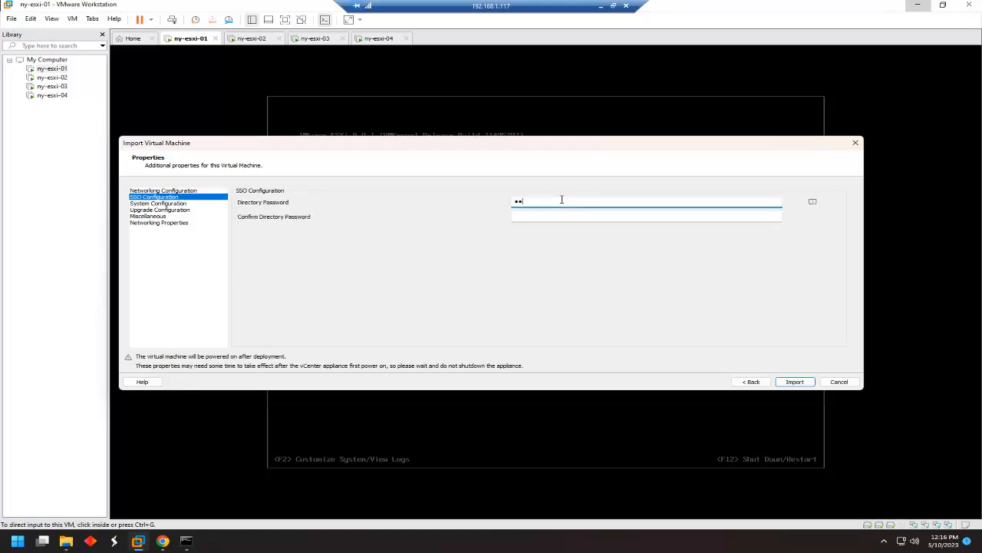
key("Tab")
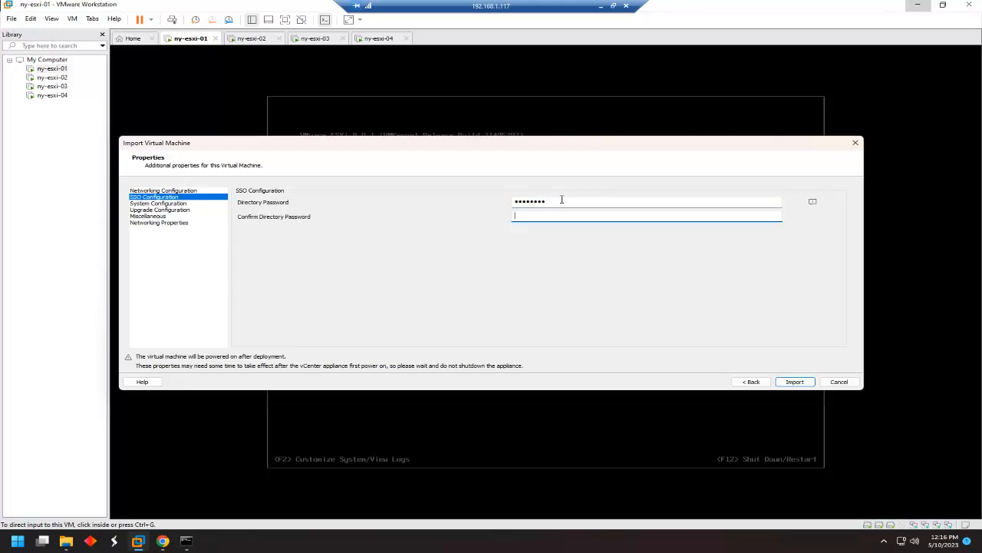
type("•••••••••")
left_click(165, 199)
left_click(183, 204)
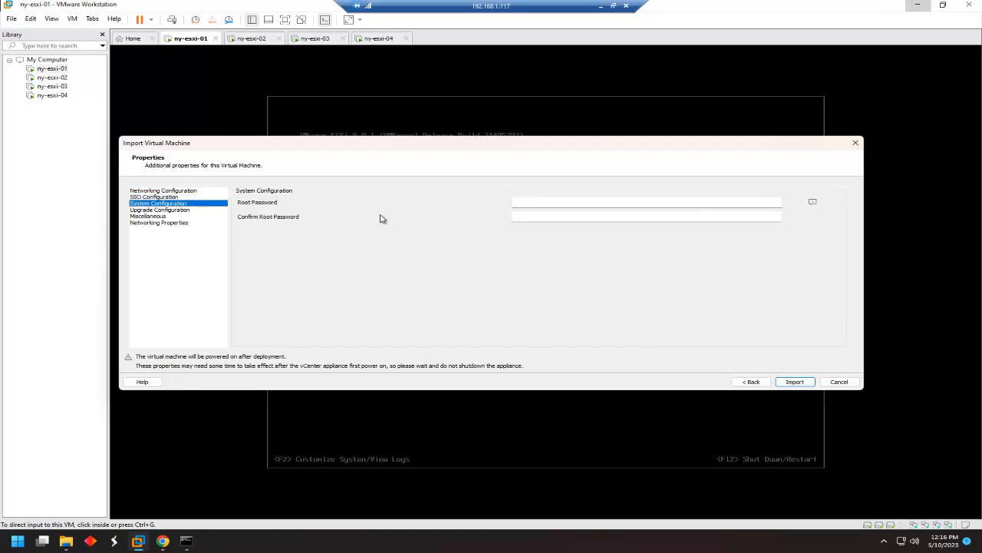
left_click(537, 203)
type("•••••••")
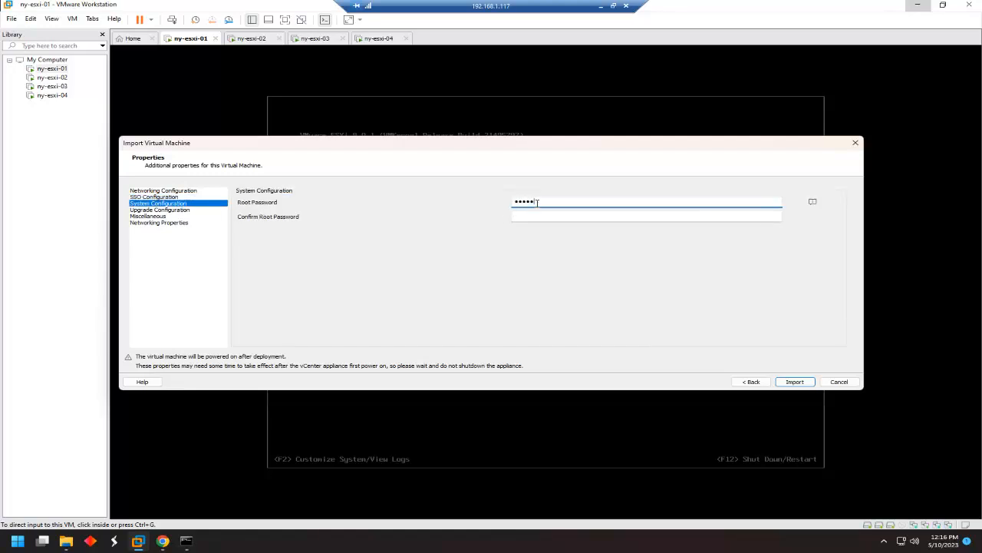
type("•")
key("Tab")
type("••••••••")
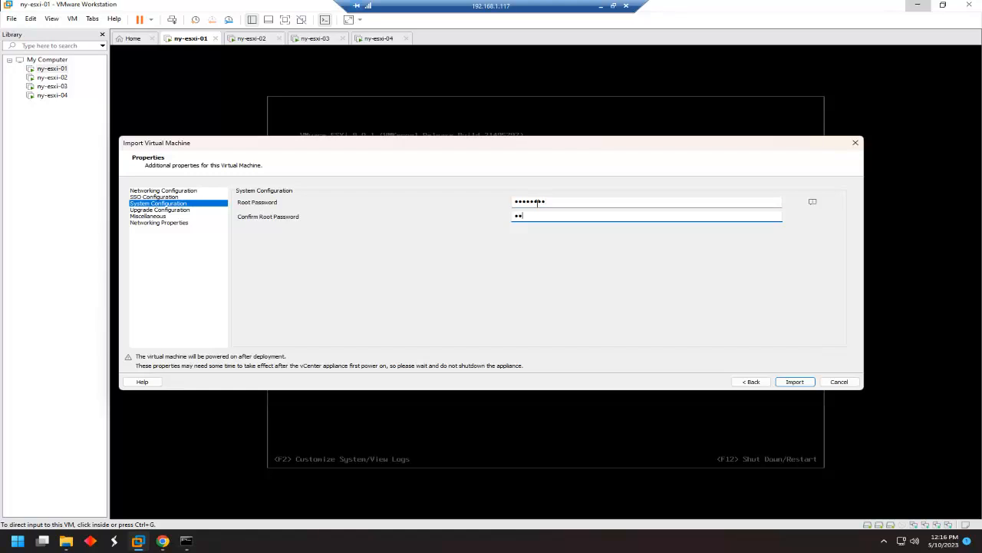
Review the upgrade, miscellaneous and networking settings, then start the import.
left_click(184, 210)
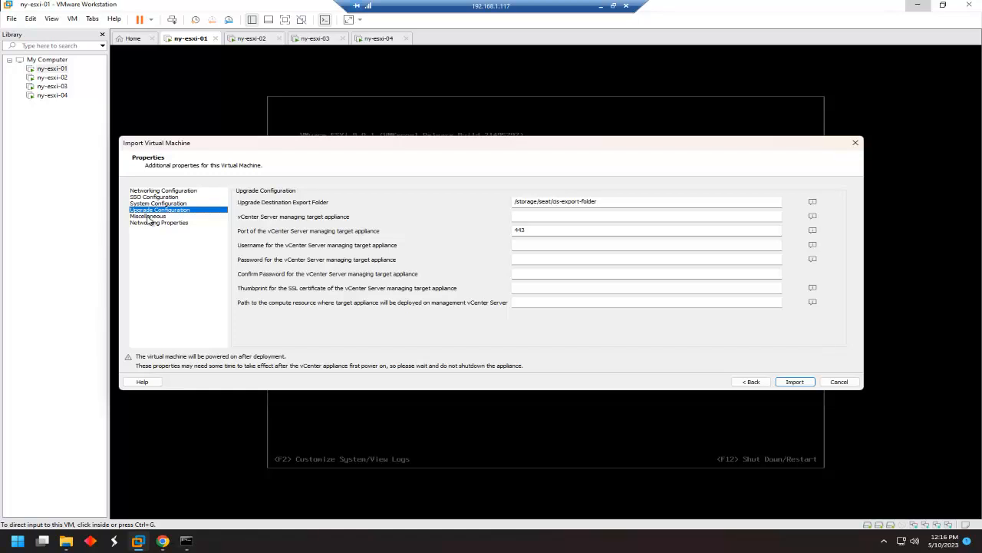
left_click(150, 216)
left_click(171, 224)
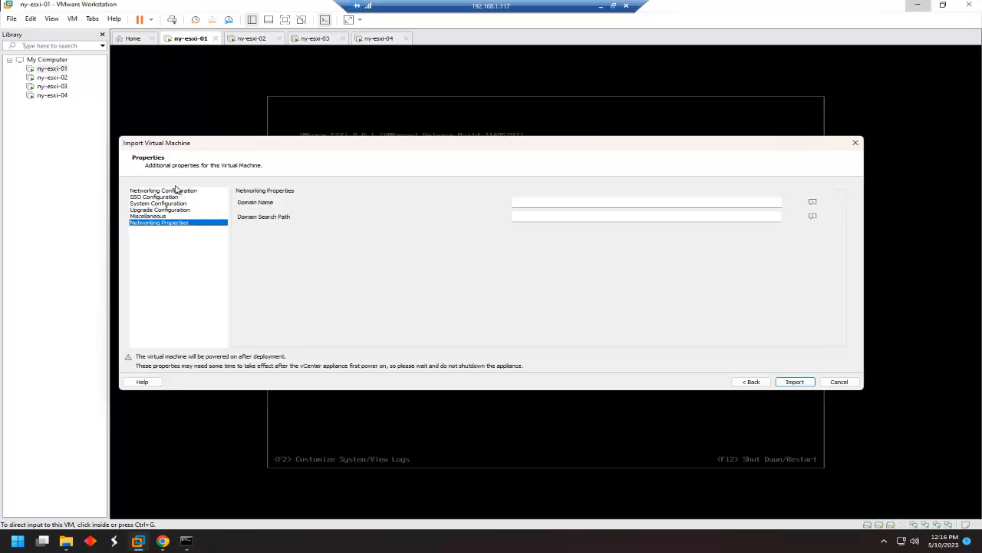
left_click(167, 217)
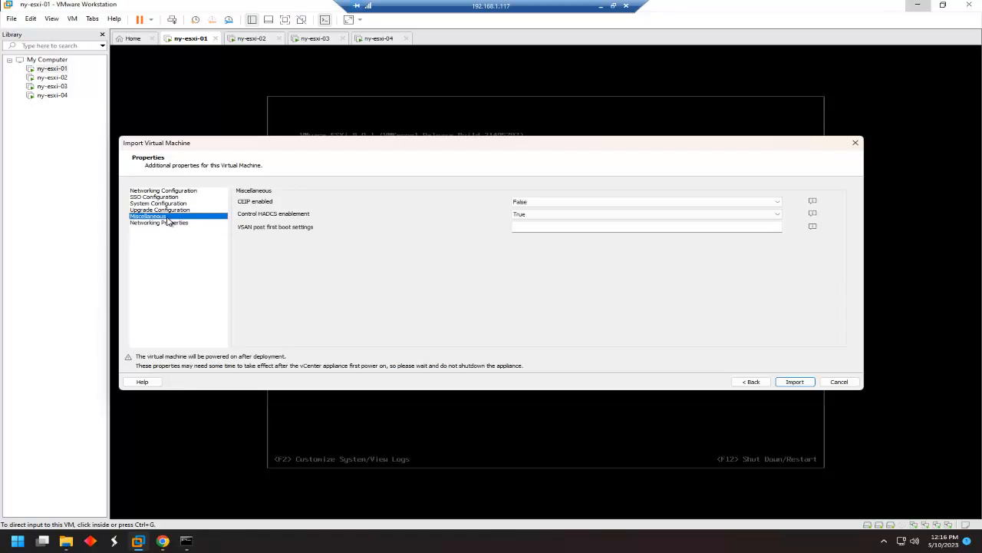
left_click(184, 190)
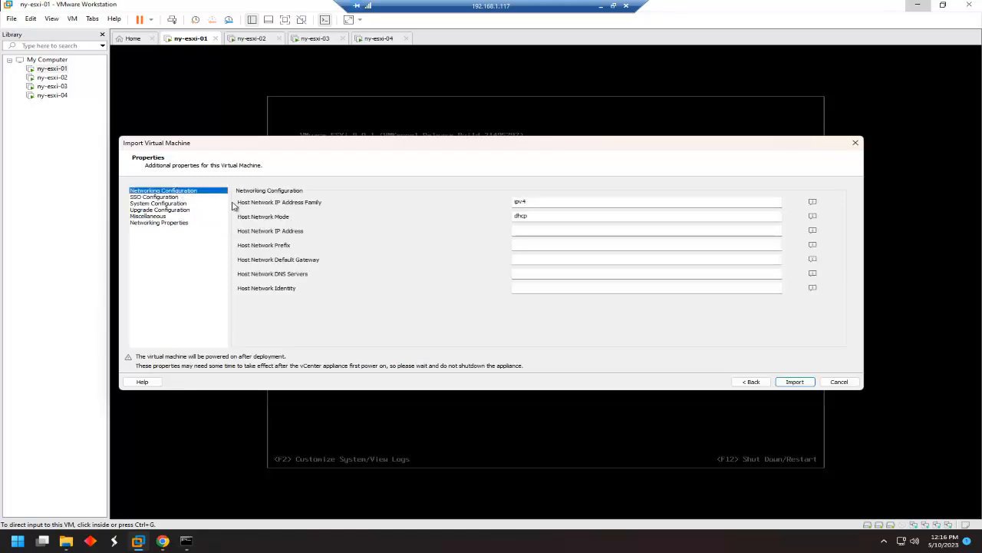
left_click(795, 381)
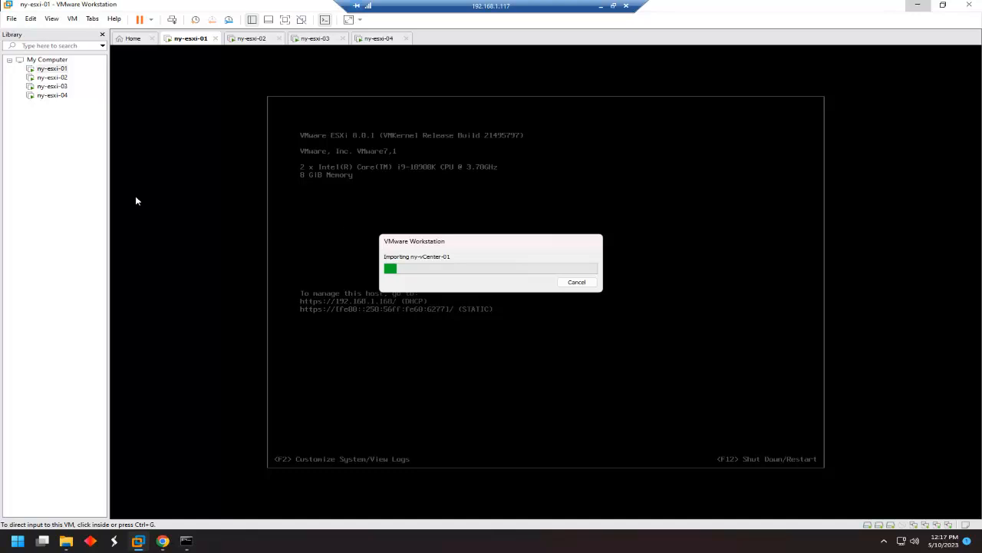
Move the import progress window aside and view the ny-esxi-01, ny-esxi-02 and ny-esxi-03 consoles.
left_click(63, 71)
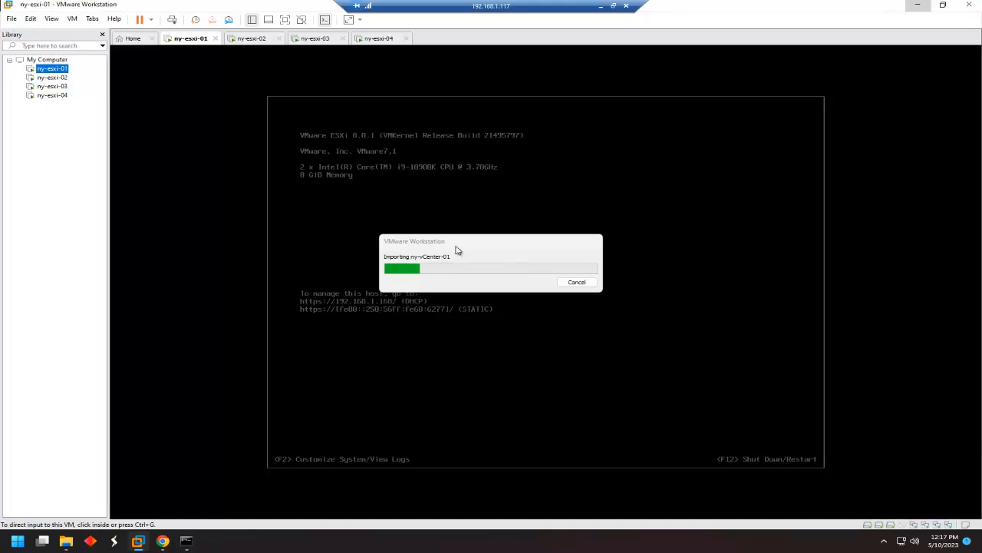
left_click_drag(469, 246, 503, 200)
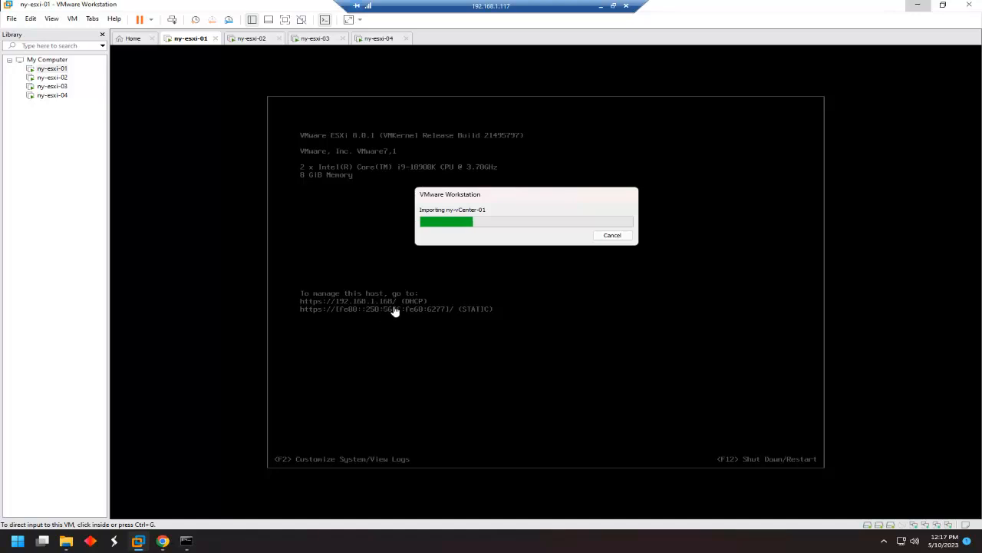
left_click(54, 79)
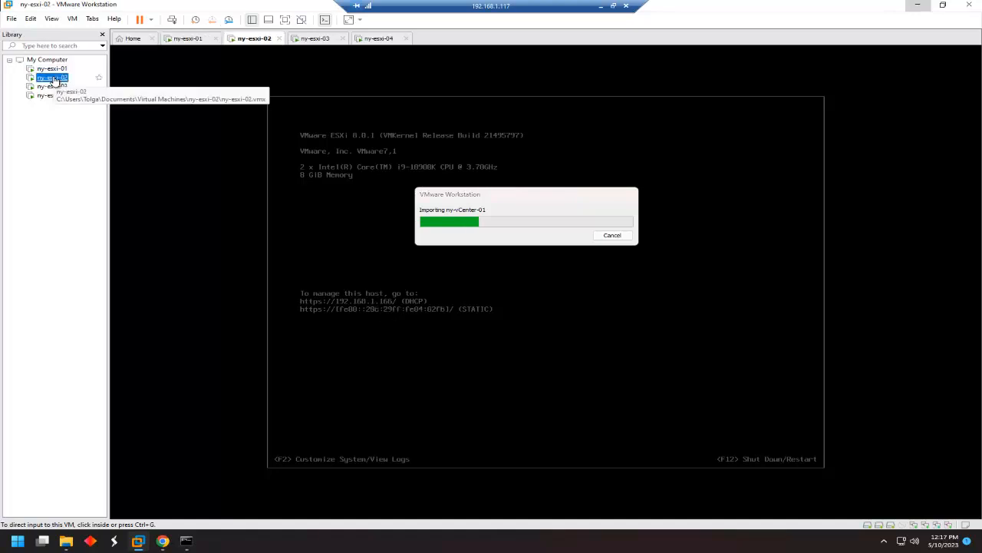
left_click(54, 87)
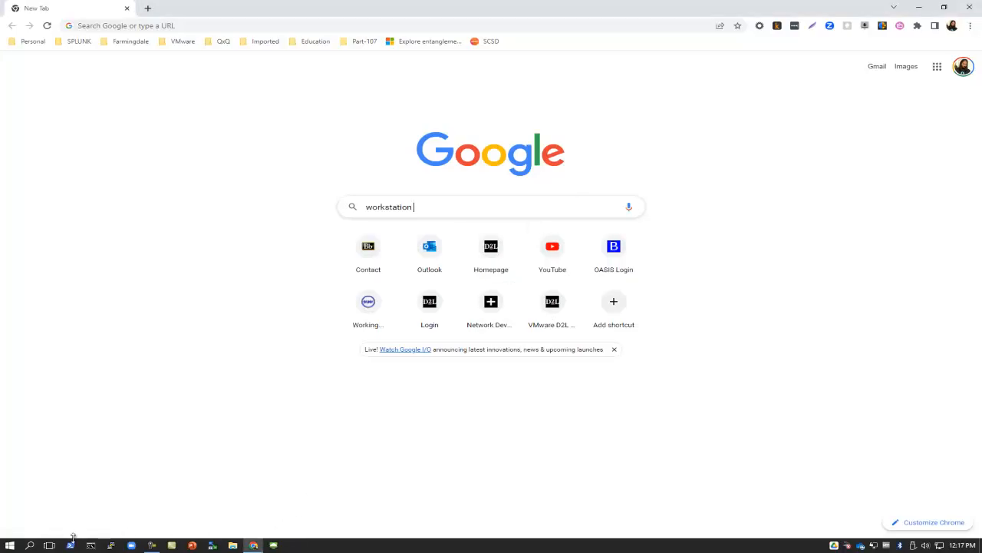
Launch Remote Desktop Connection with mstsc and reconnect to 192.168.1.117.
left_click(11, 545)
type("mstes")
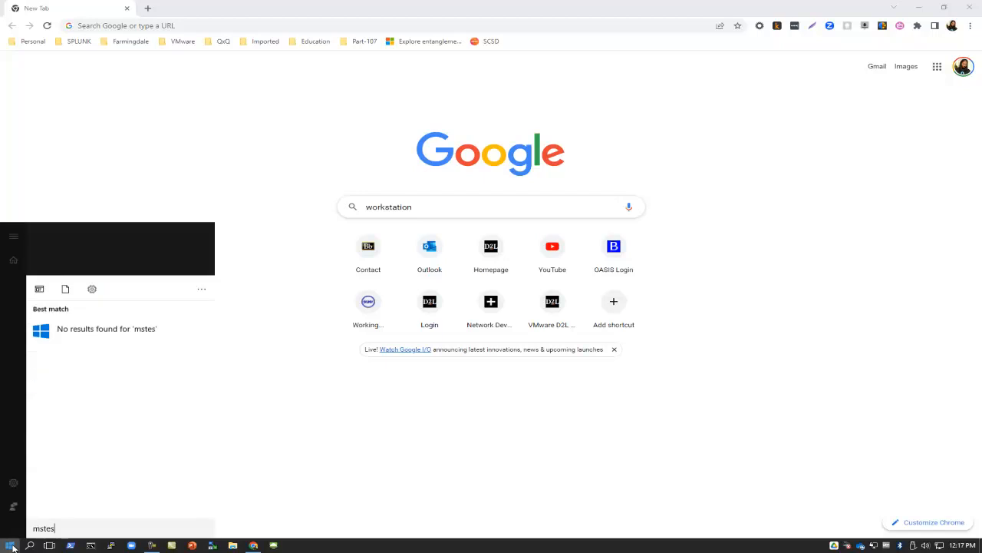
key("BackSpace")
key("BackSpace")
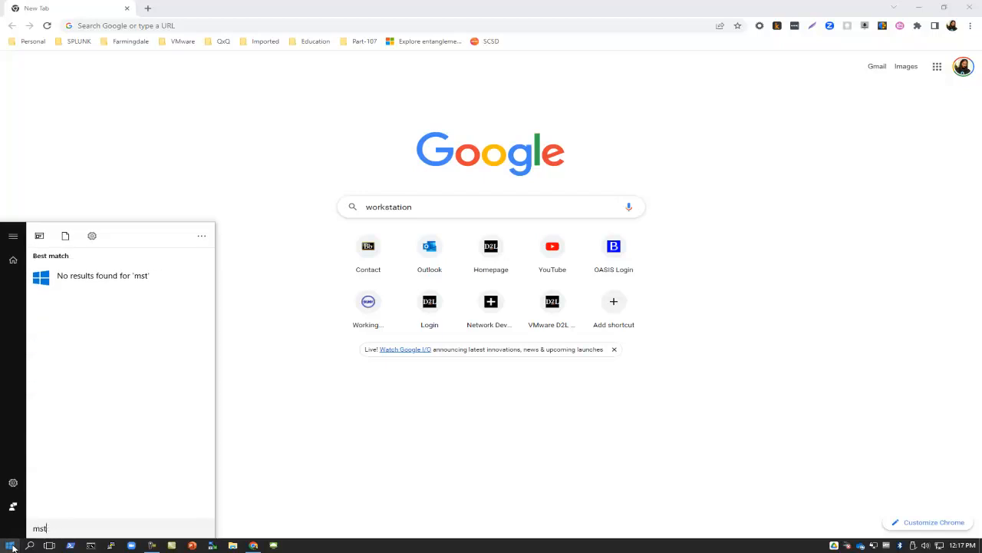
type("sc")
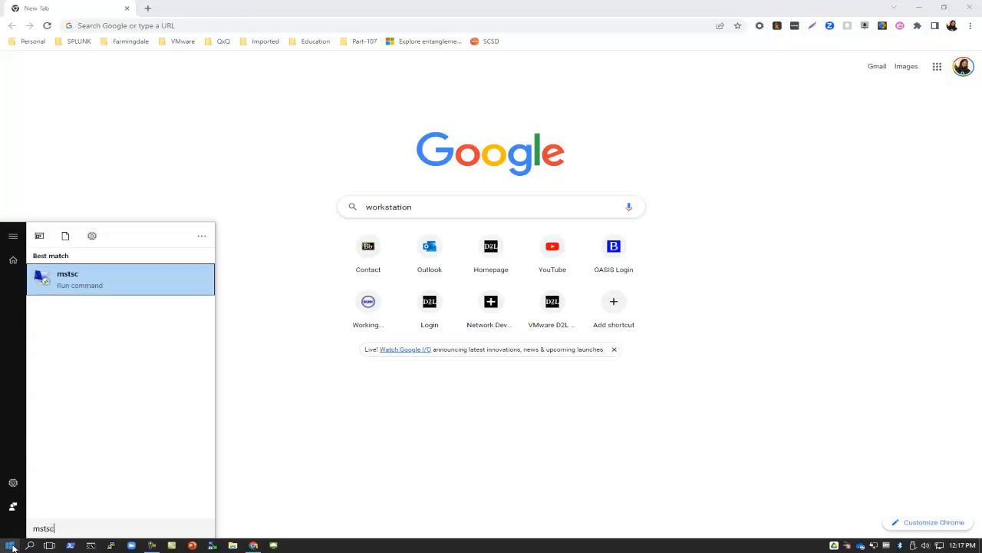
key("Return")
left_click(531, 217)
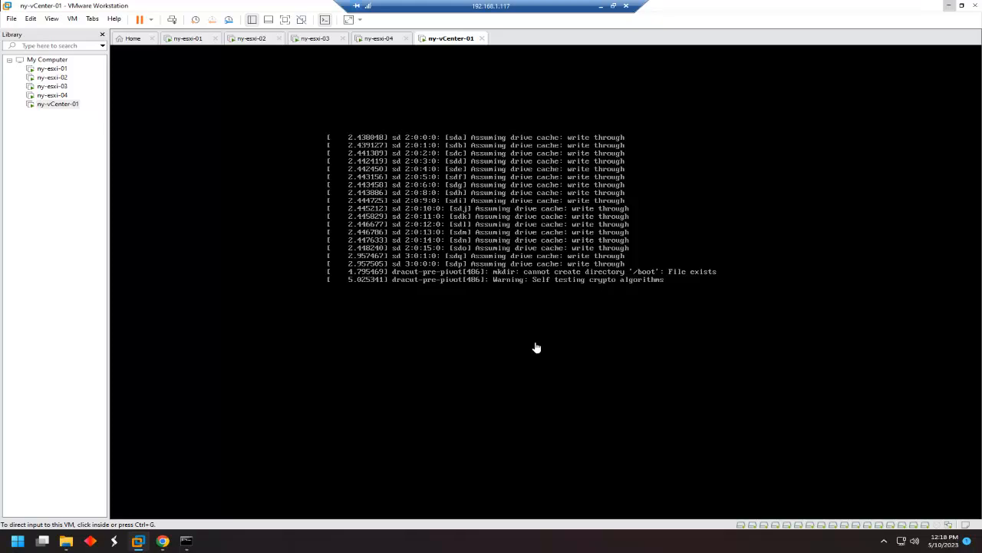
Check the ny-esxi-01 to ny-esxi-04 and ny-vCenter-01 consoles, ending on ny-esxi-04.
left_click(56, 70)
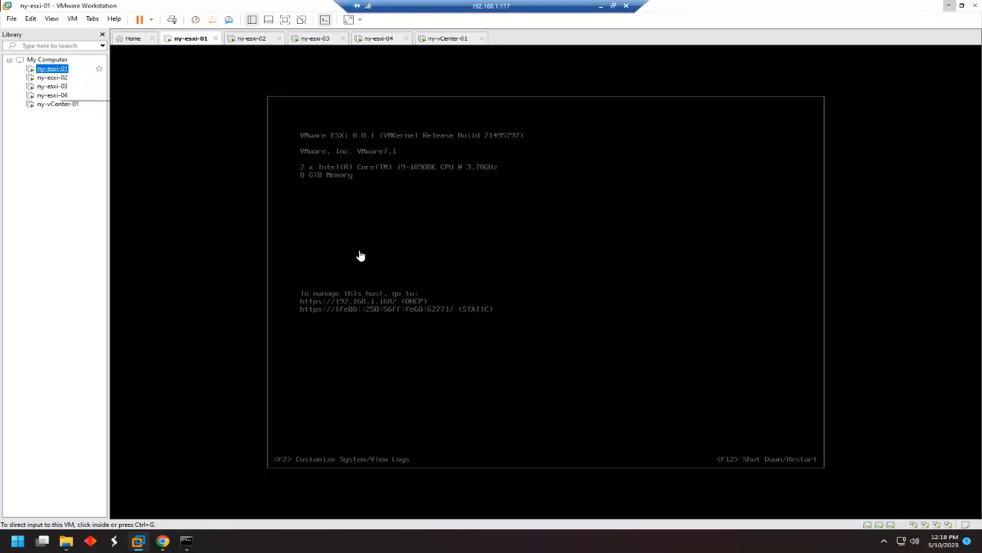
left_click(61, 82)
left_click(56, 87)
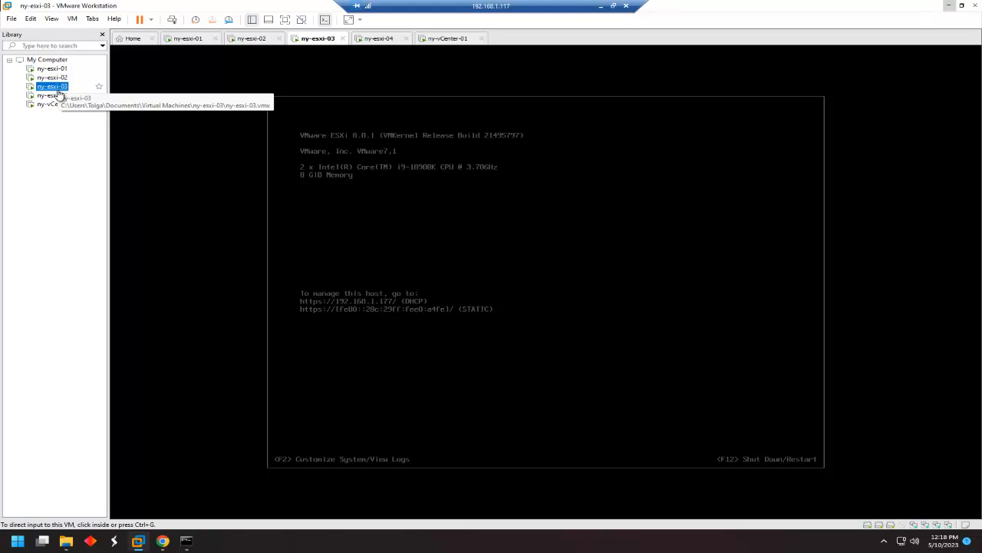
left_click(56, 95)
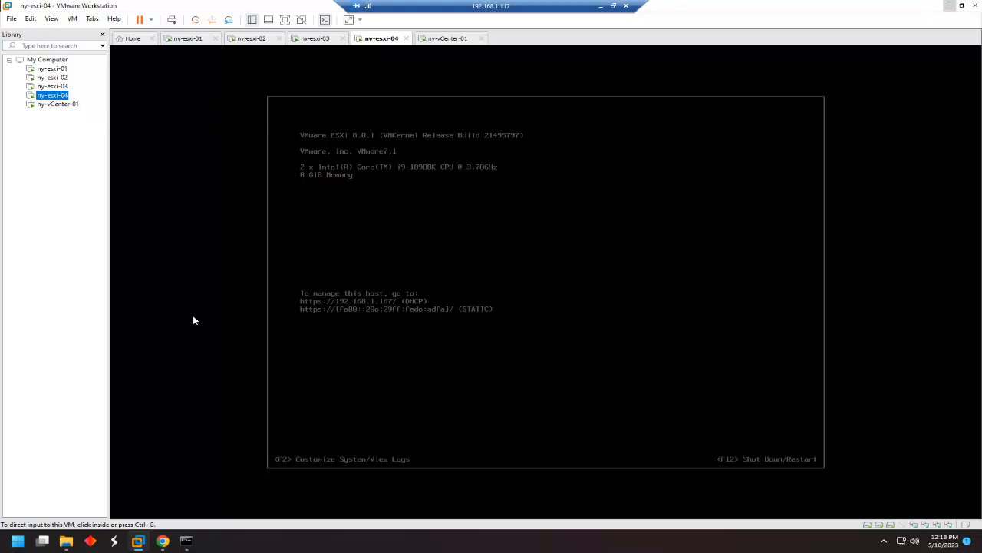
left_click(57, 105)
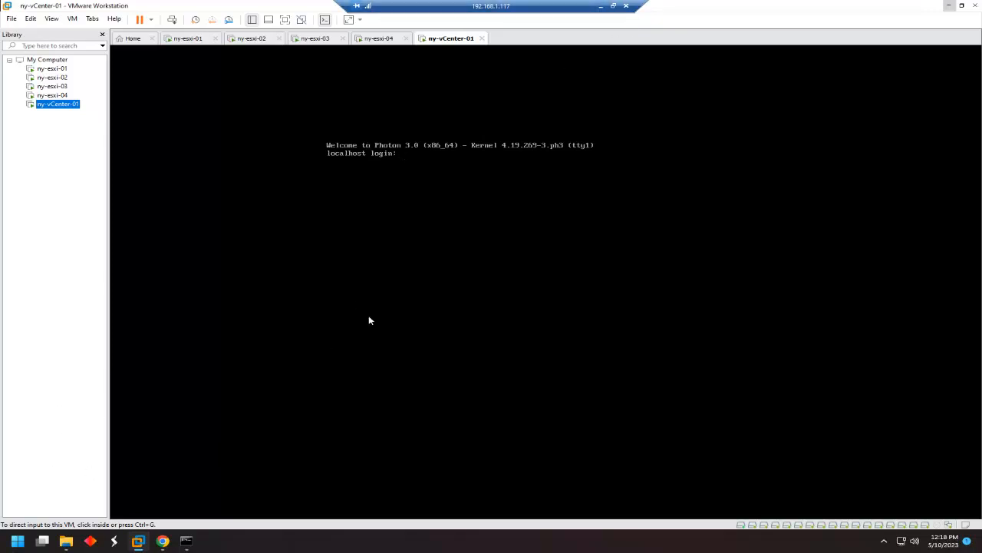
left_click(601, 9)
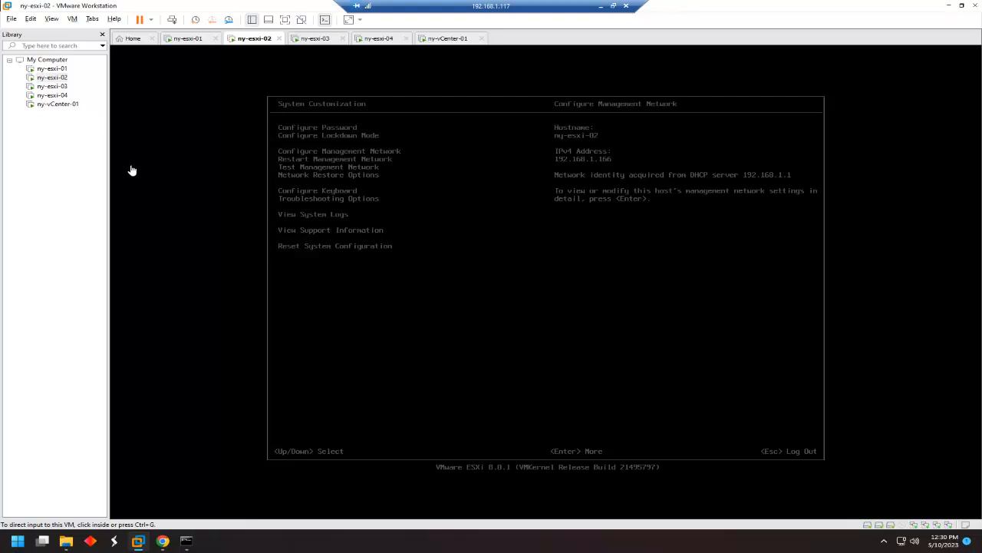
left_click(48, 107)
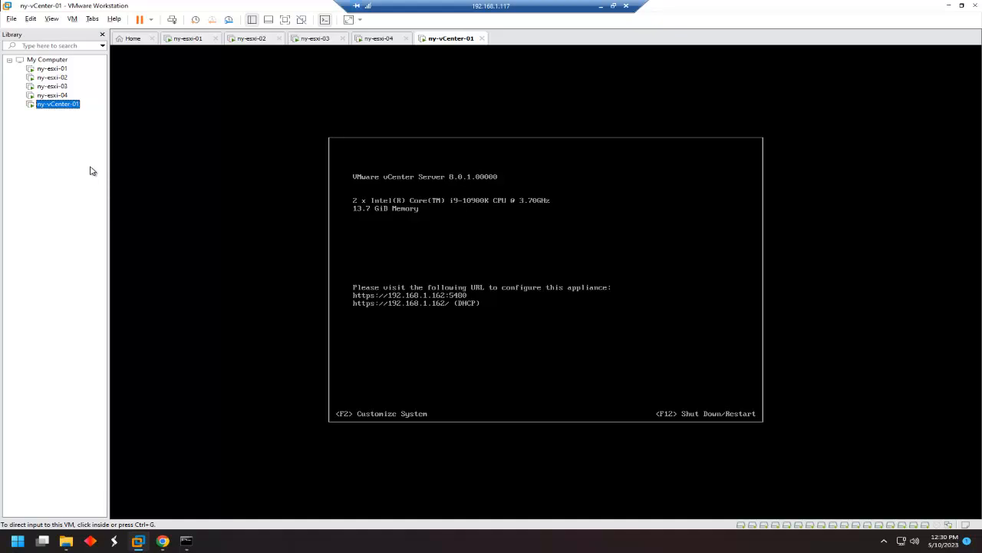
left_click(56, 96)
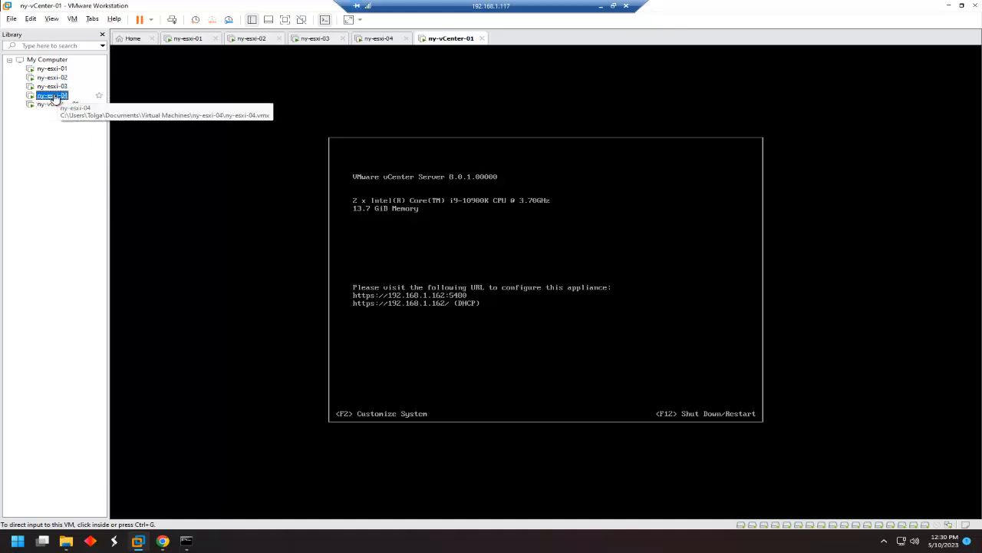
Log in to the ny-esxi-04 DCUI as root.
left_click(423, 223)
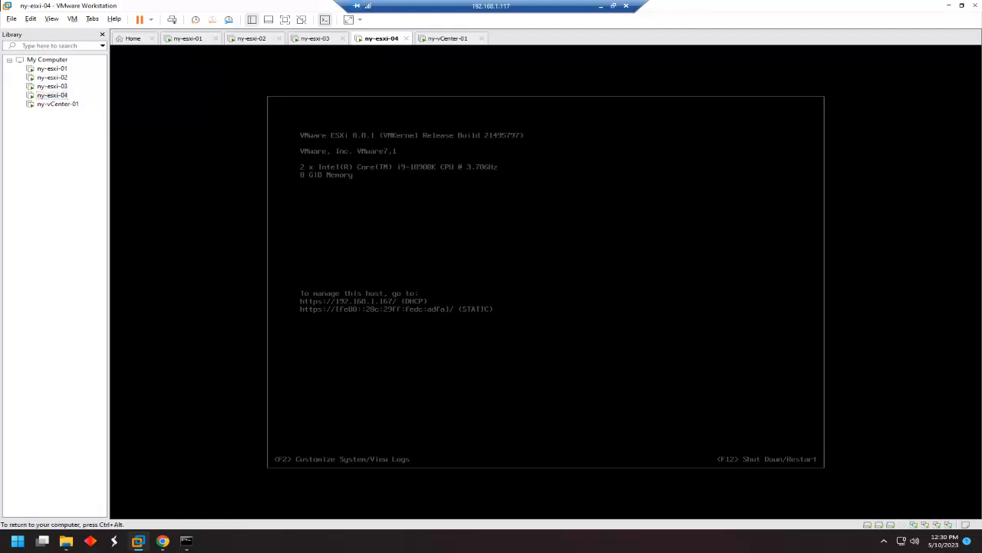
key("F2")
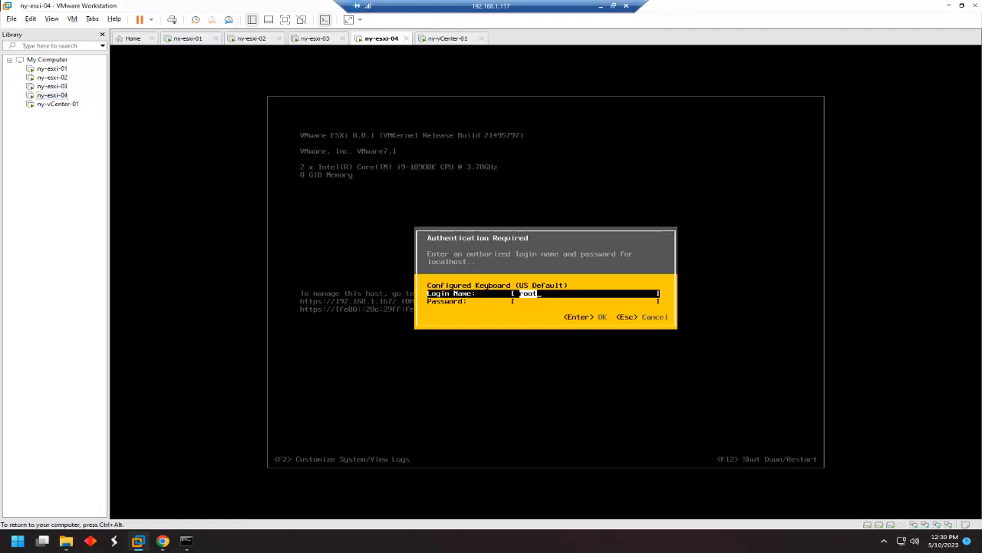
type("*********")
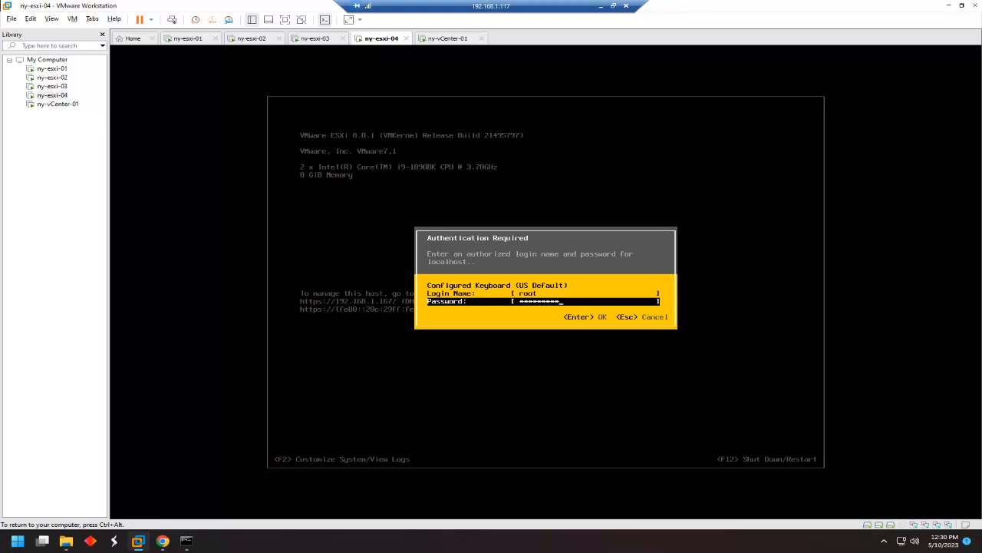
key("Return")
key("Return")
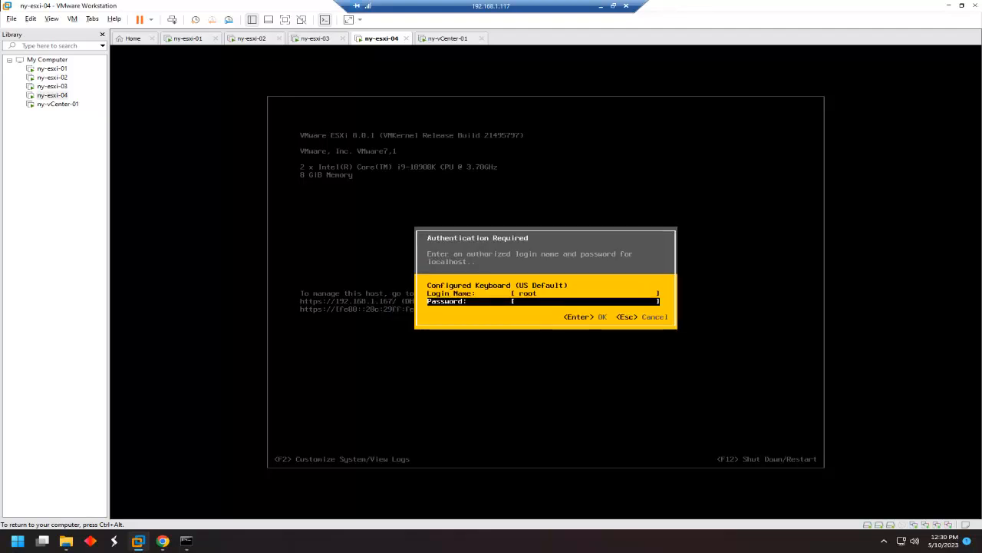
type("*******")
key("Return")
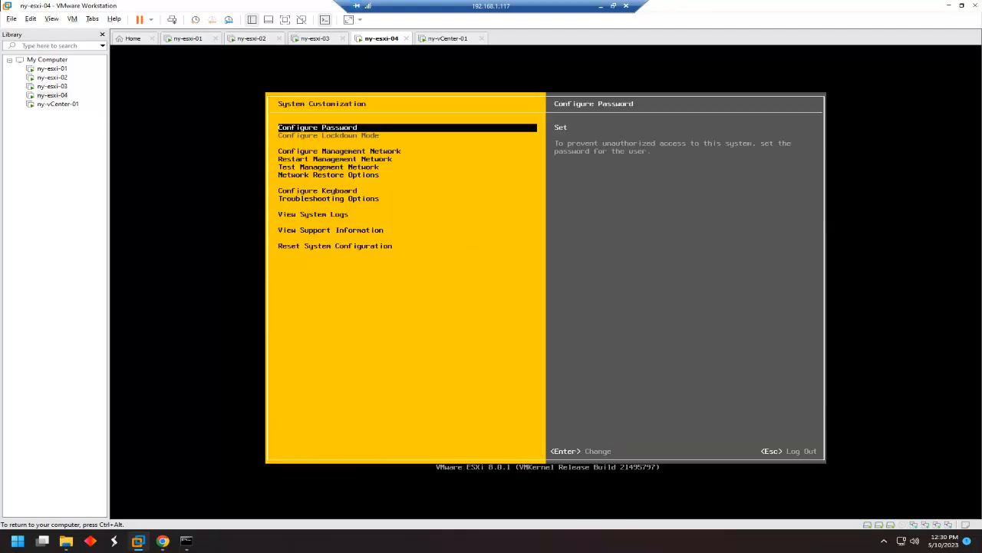
Give the management network a static IPv4 address ending in 64.
key("Down")
key("Down")
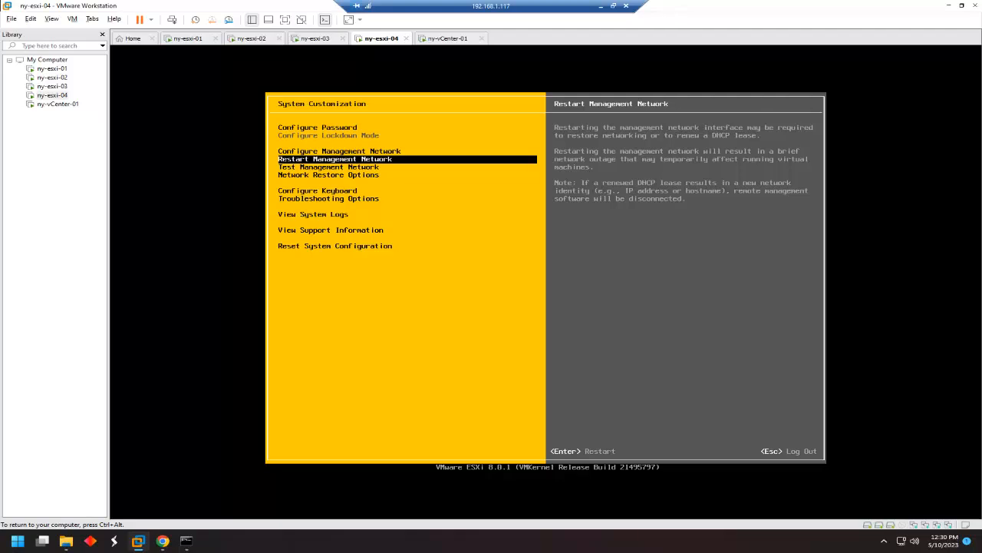
key("Up")
key("Return")
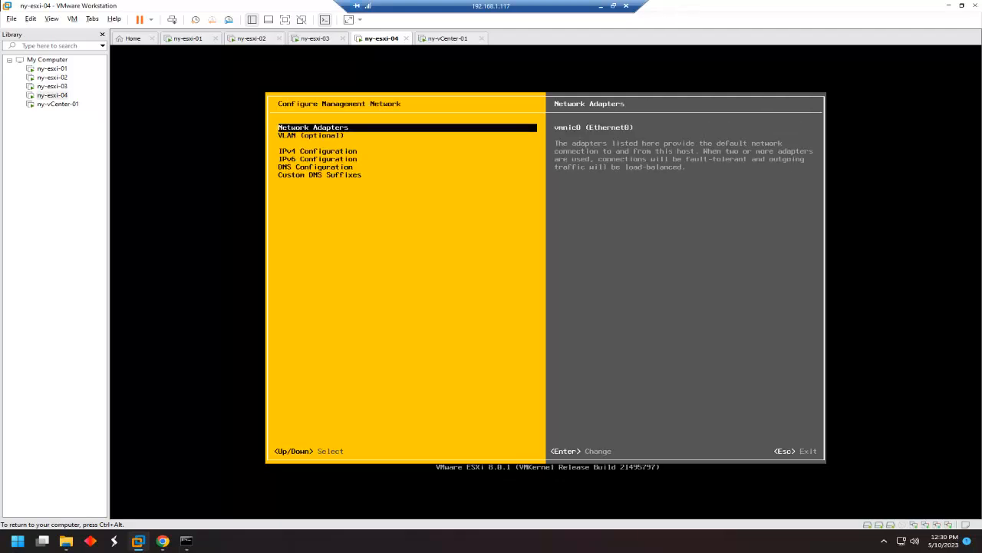
key("Down")
key("Down")
key("Return")
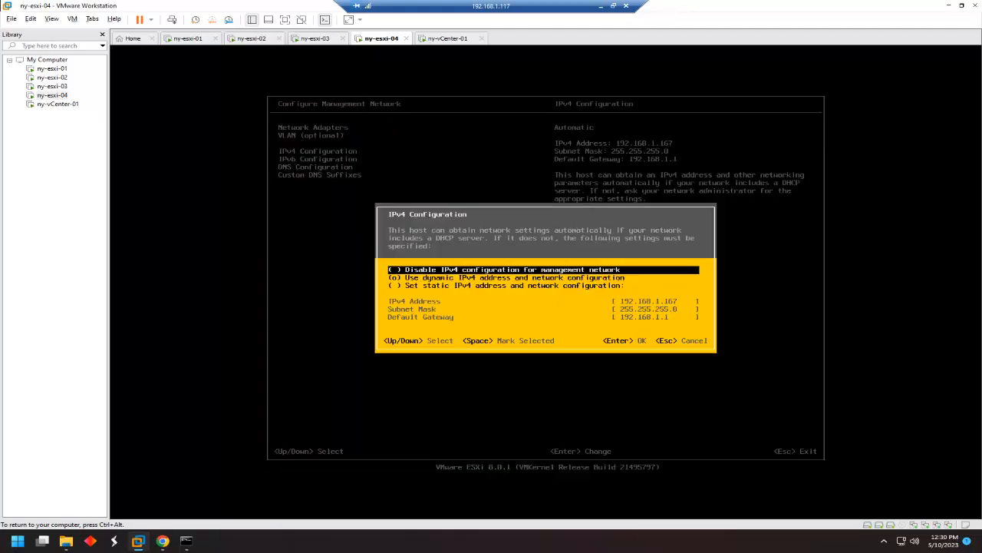
key("Down")
key("Down")
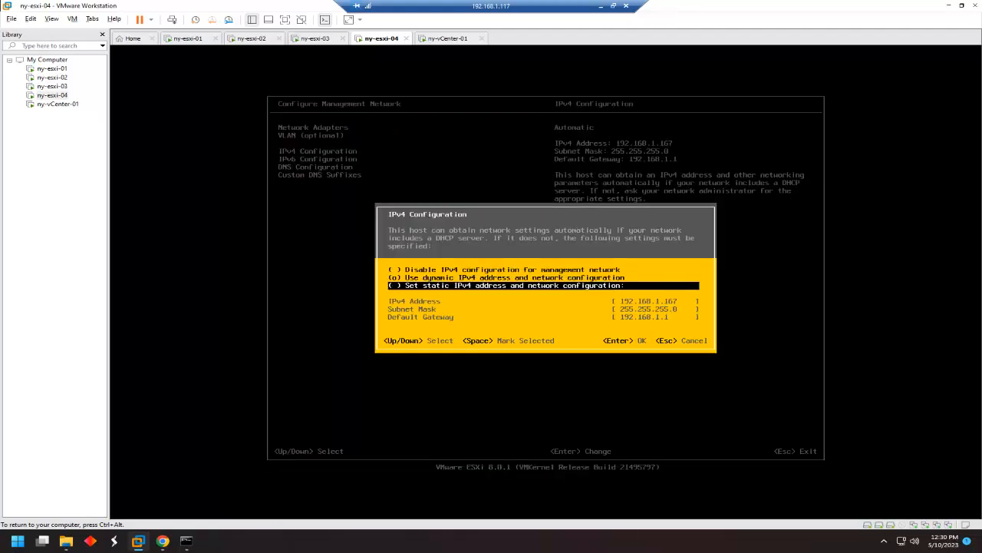
key("space")
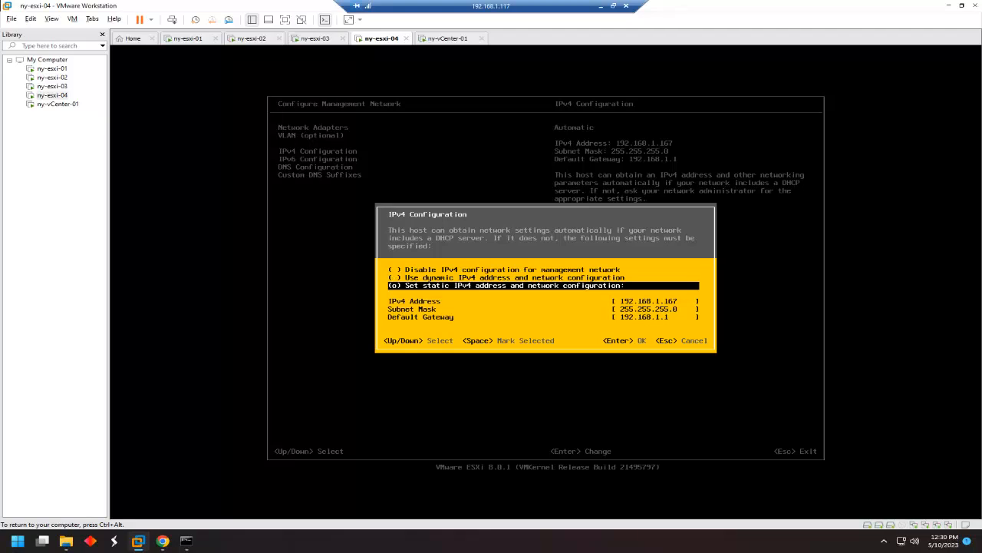
key("Down")
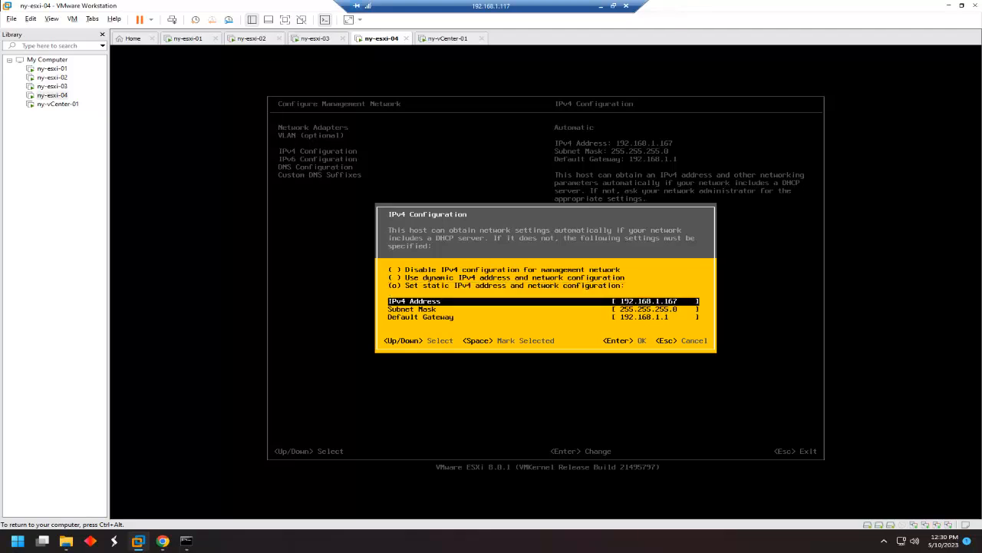
key("BackSpace")
type("64")
key("Return")
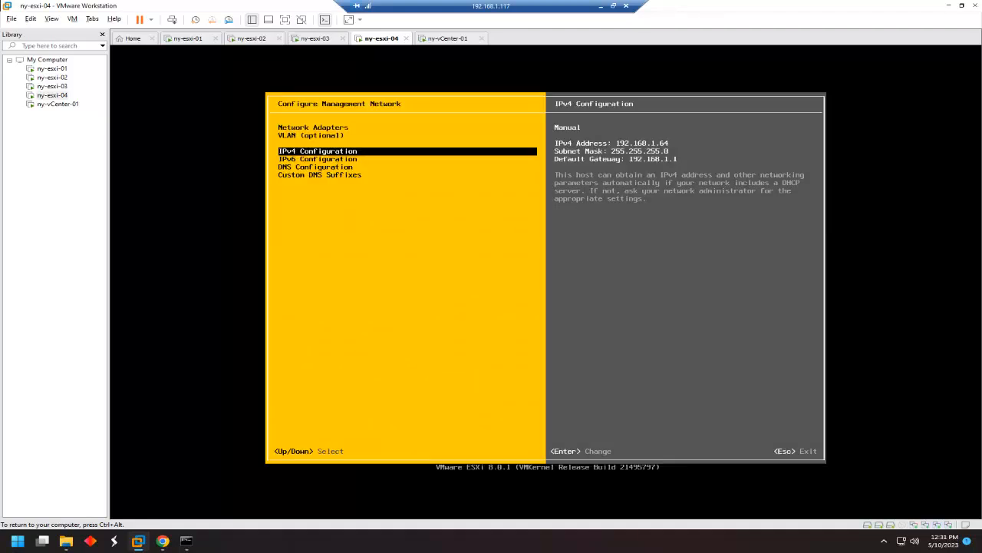
Disable IPv6 on the management network.
key("Down")
key("Return")
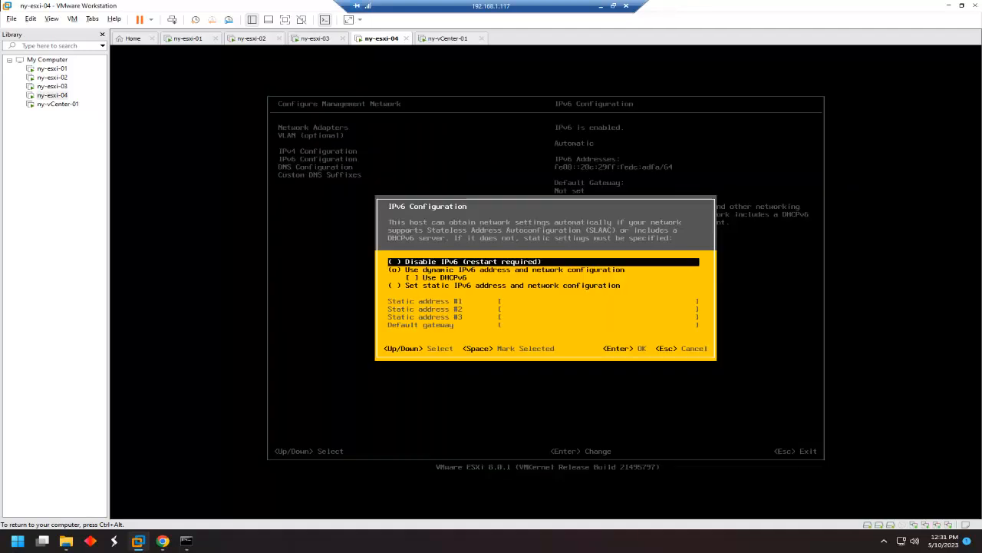
key("space")
key("Return")
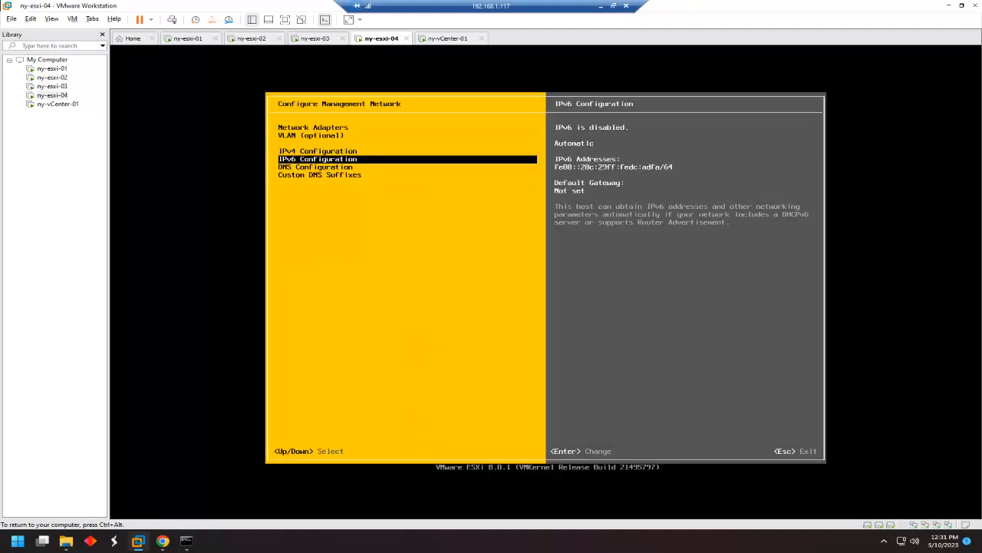
Set manual DNS with hostname ny-esxi-04, then apply the changes and reboot the host.
key("Down")
key("Return")
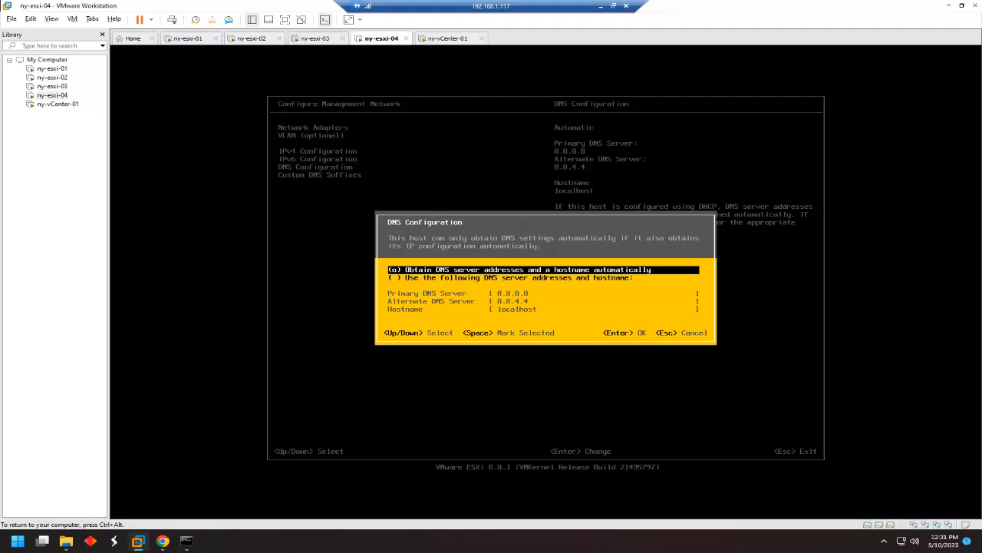
key("Down")
key("space")
key("Down")
key("Down")
key("Down")
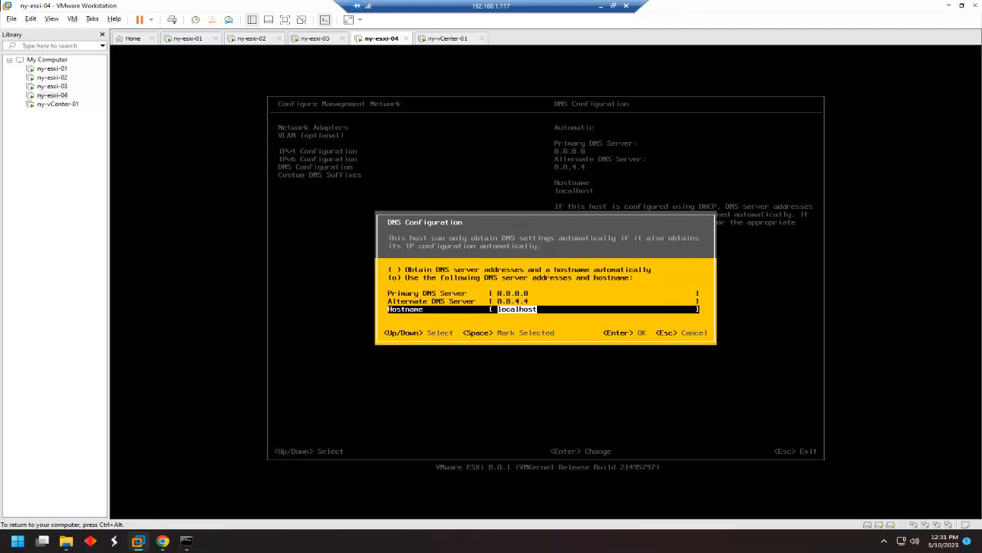
key("BackSpace")
type("e")
key("BackSpace")
type("ny-esxi-04")
key("Return")
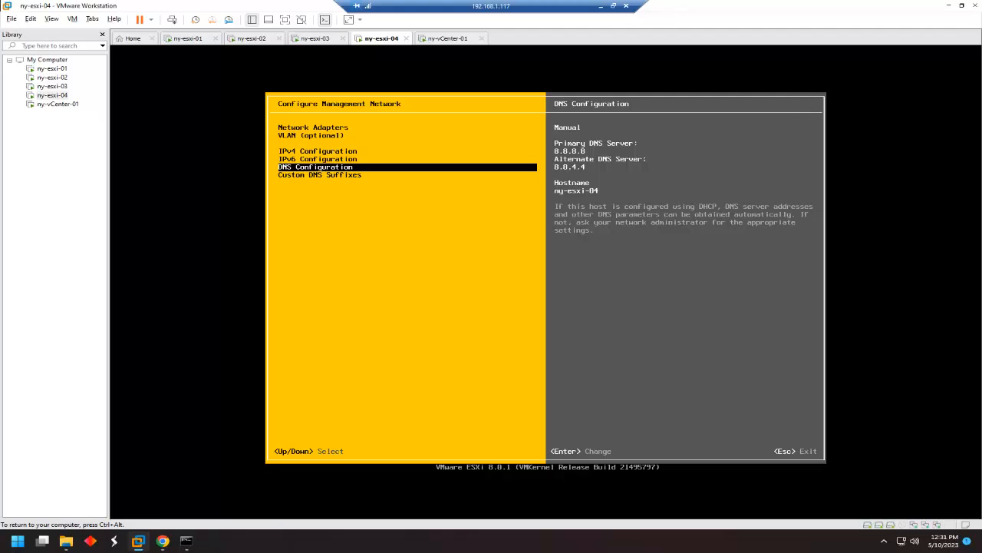
key("Escape")
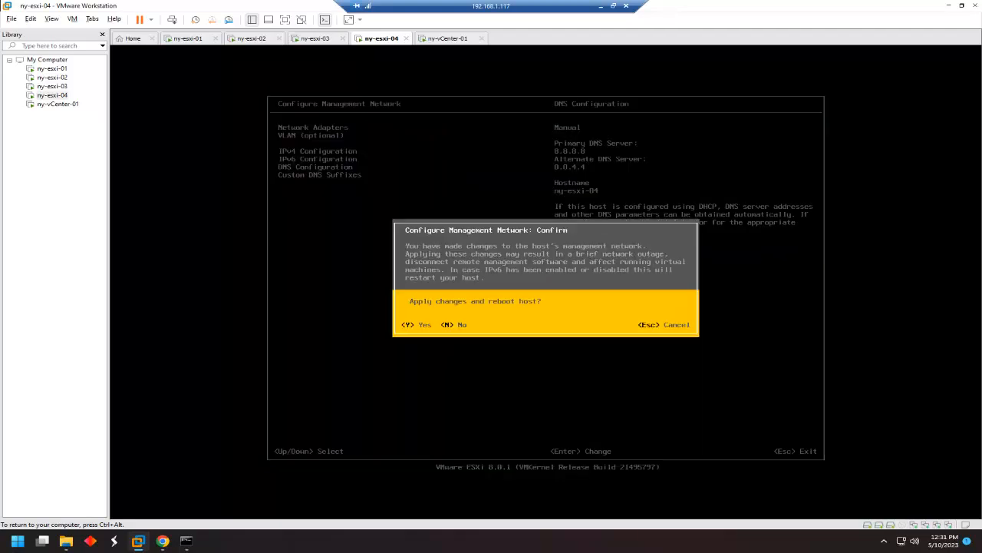
key("y")
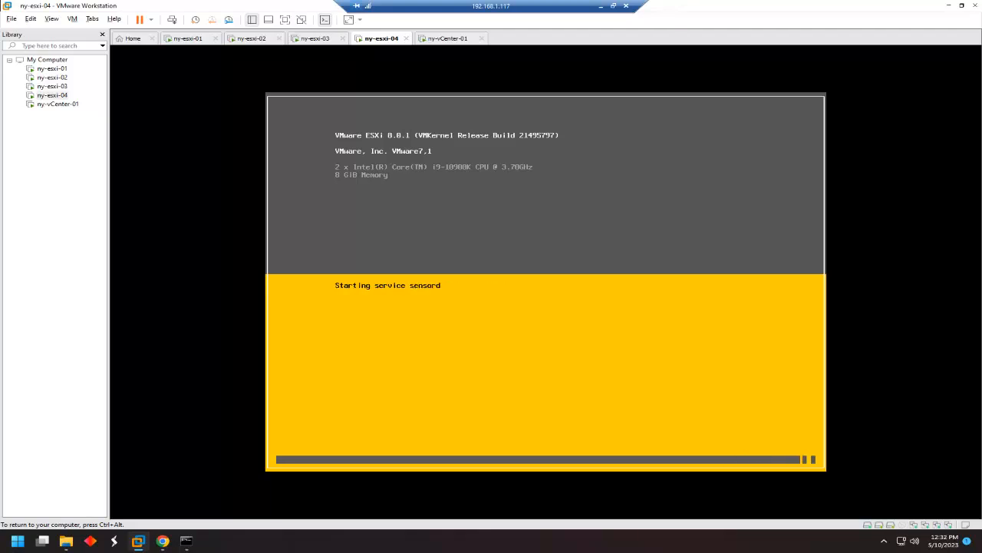
Select ny-esxi-04 in the Library, then switch to the ny-esxi-03 console.
left_click(32, 148)
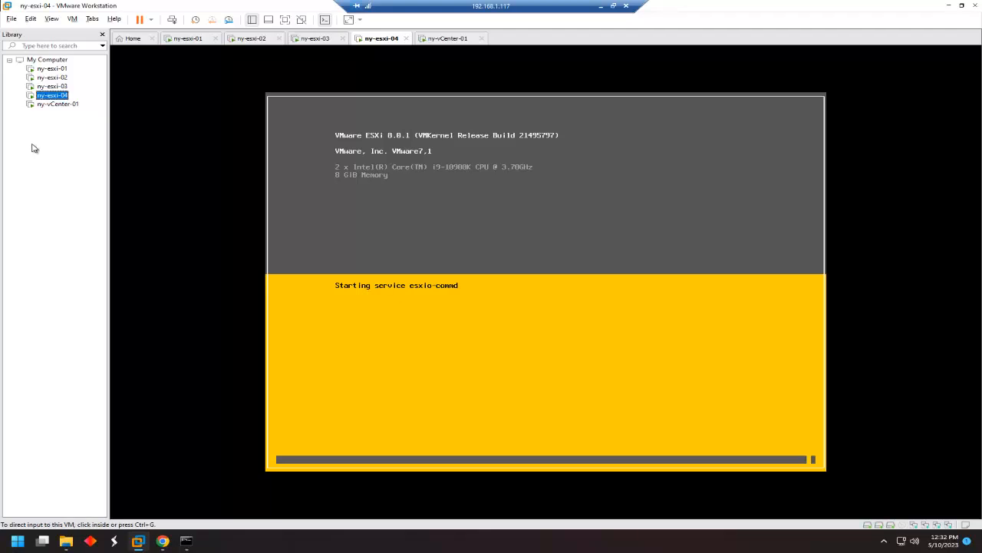
left_click(52, 86)
Log in to the ny-esxi-03 DCUI as root and open its IPv4 configuration.
left_click(367, 227)
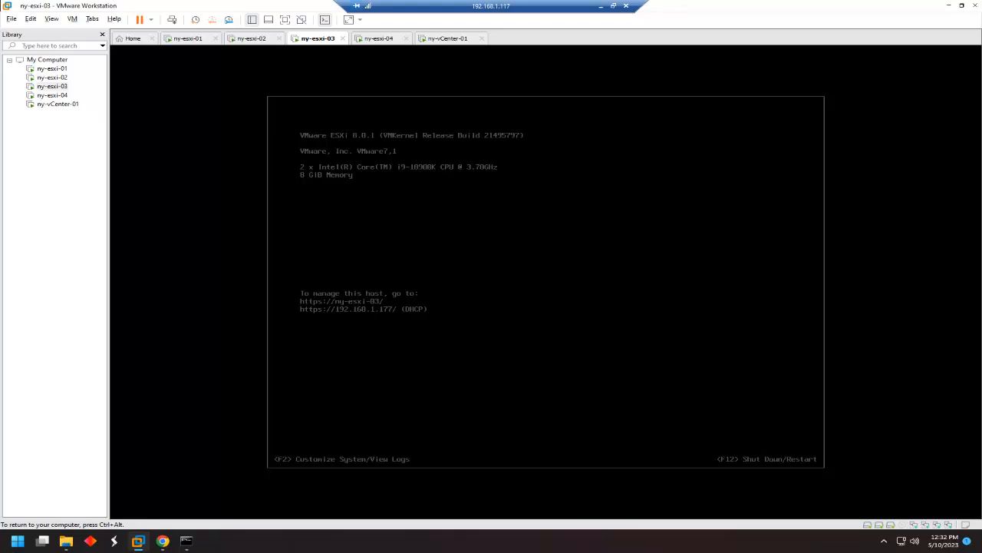
key("F2")
type("******")
key("Return")
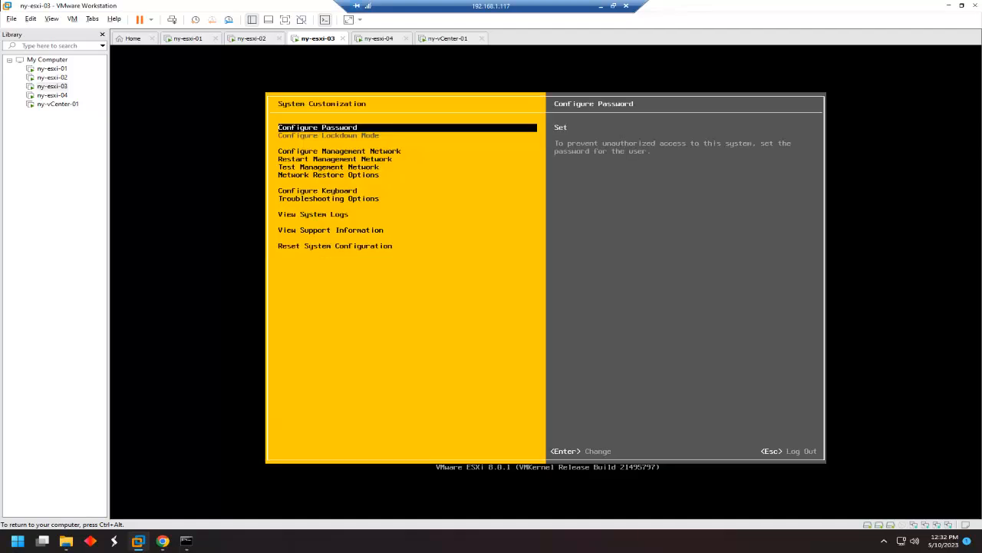
key("Down")
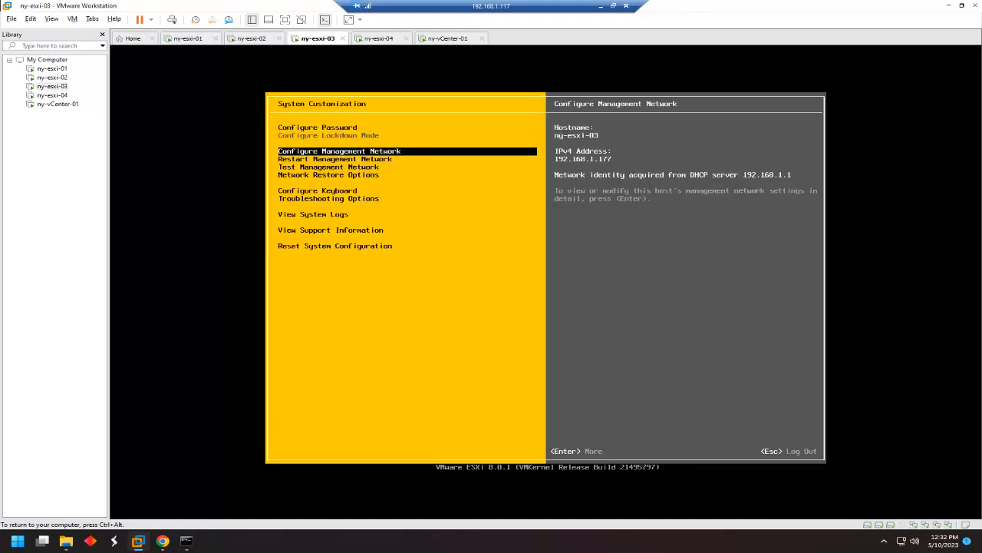
key("Return")
key("Down")
Set static IPv4 address 192.168.1.63, apply the network restart, and return to the main screen.
key("Down")
key("Return")
key("Down")
key("Down")
key("space")
key("Down")
key("End")
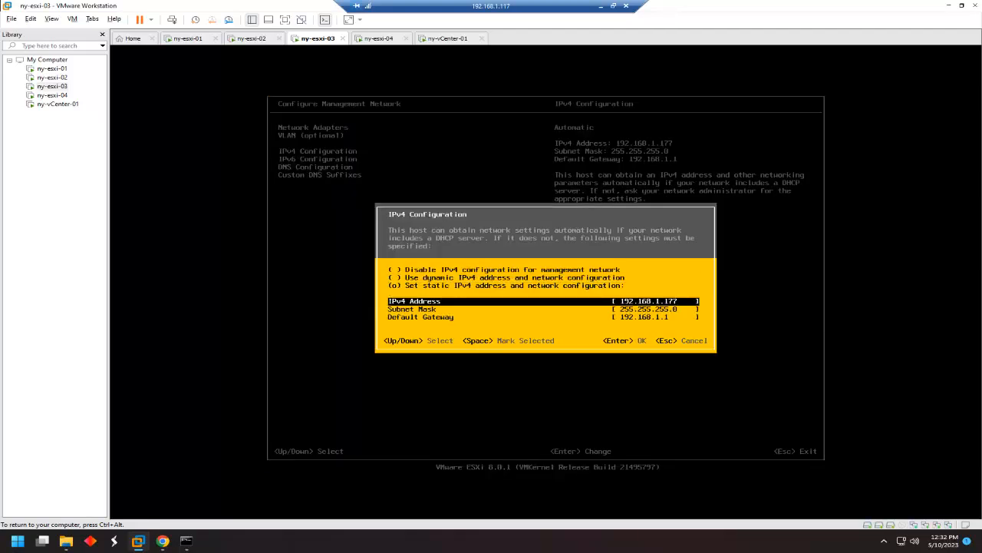
type("63")
key("Return")
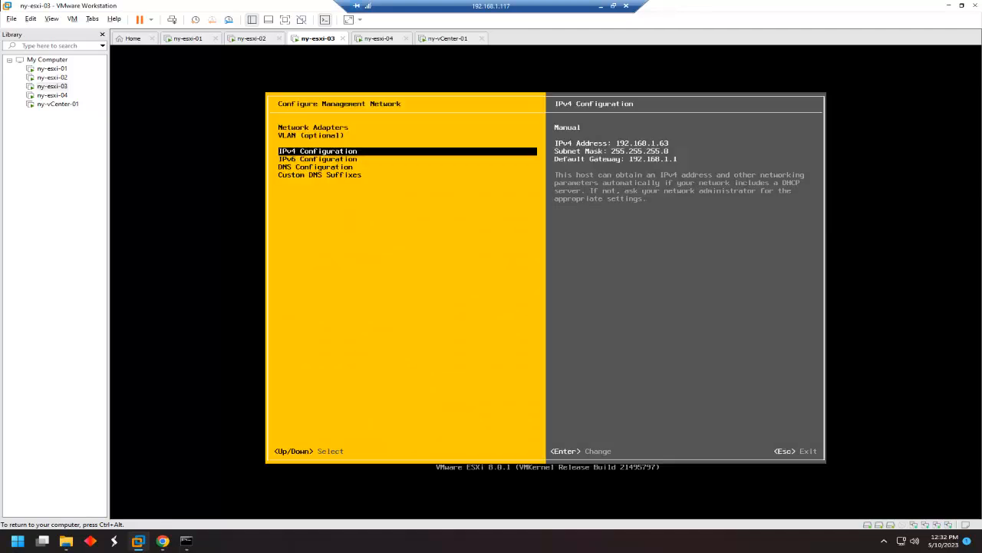
key("Escape")
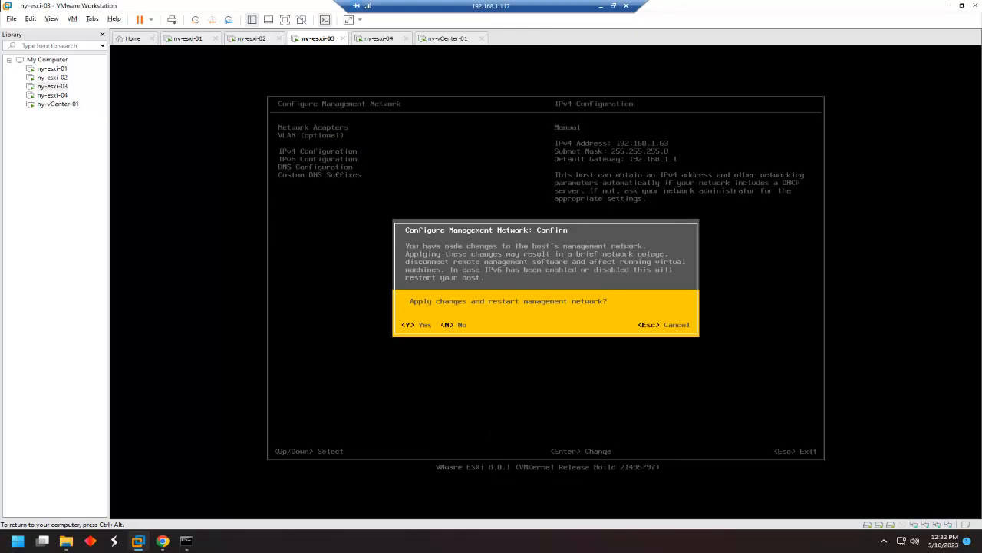
key("y")
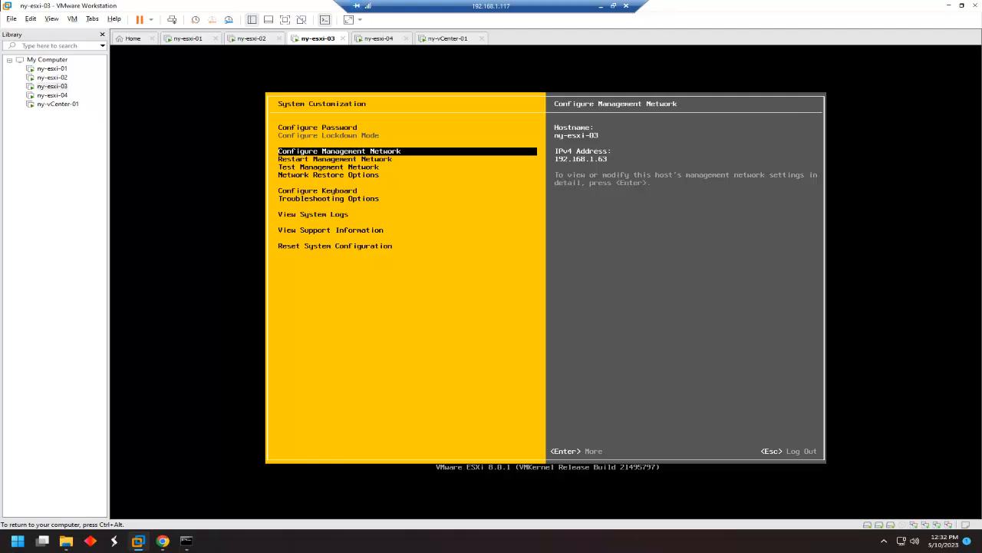
key("Escape")
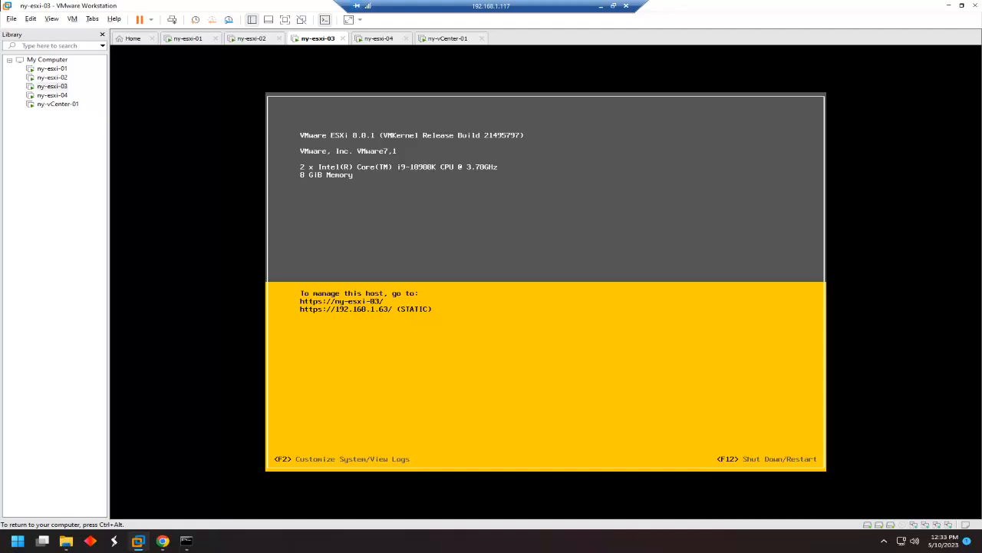
key("ctrl+alt")
Log in as root on the ny-esxi-02 console with the root password.
left_click(54, 78)
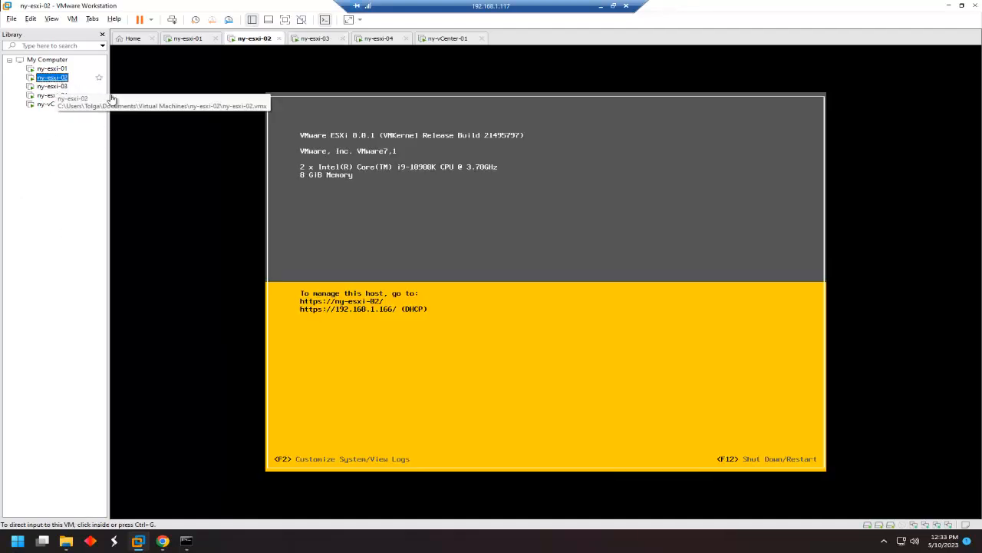
left_click(343, 201)
key("F2")
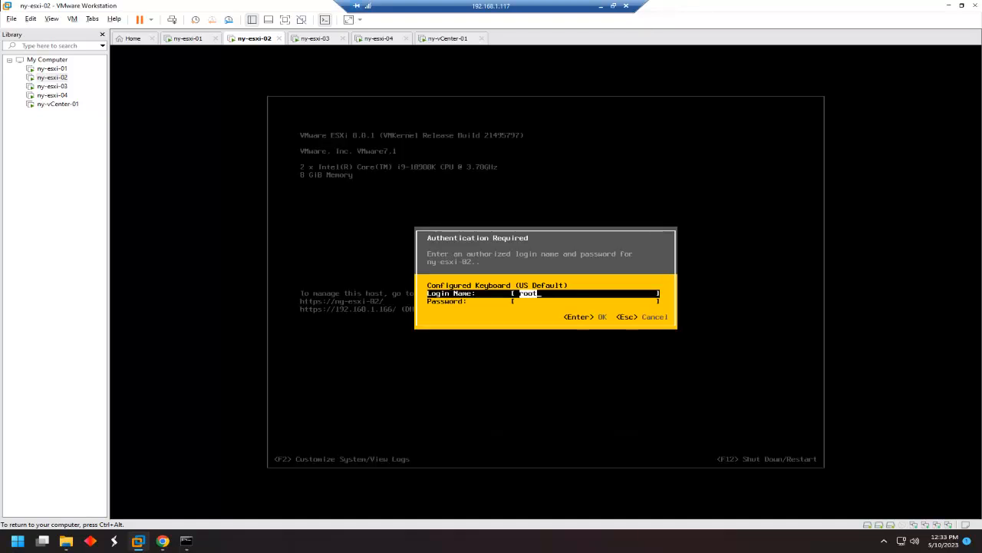
key("Tab")
type("VMware1!")
key("Return")
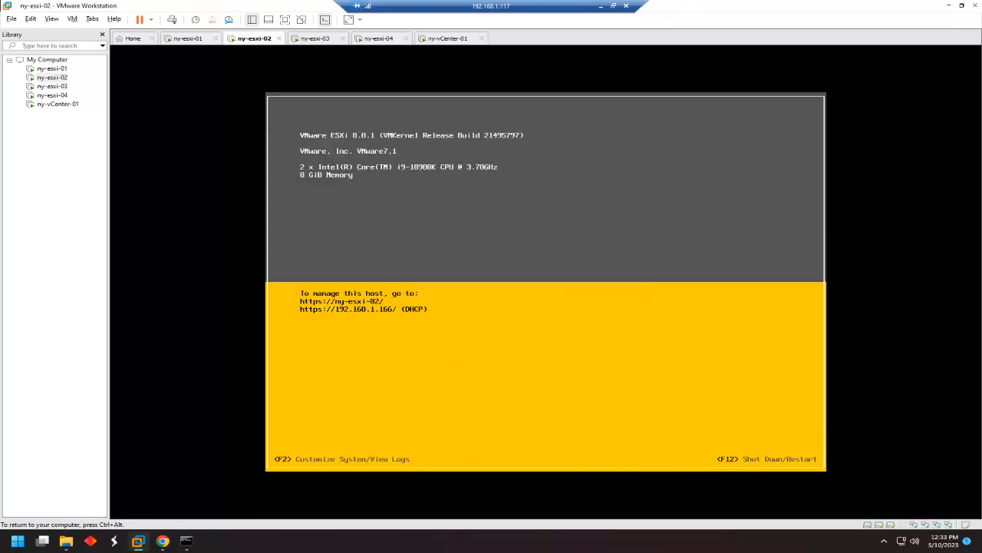
Set a static IPv4 address of 192.168.1.62 and apply it, restarting the management network.
key("Down")
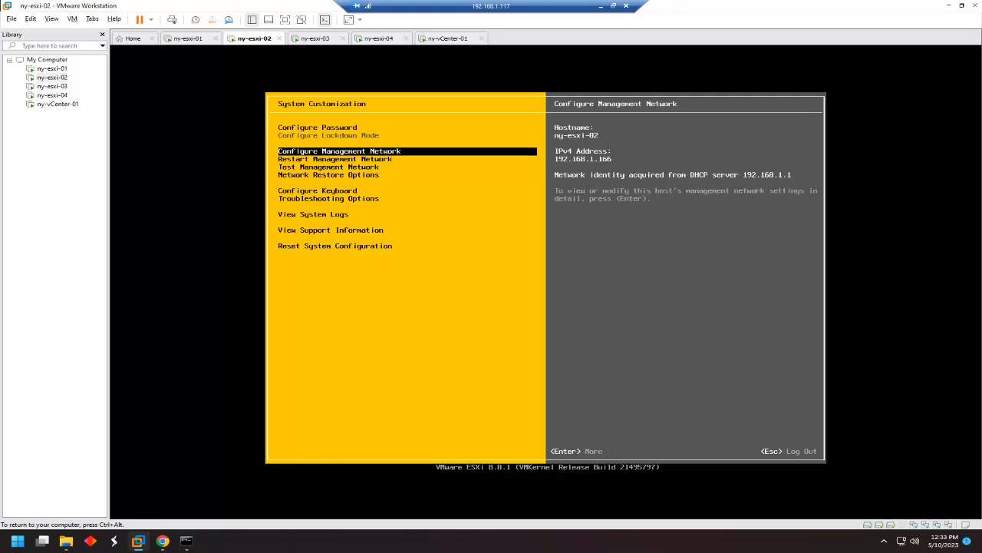
key("Return")
key("Down")
key("Down")
key("Return")
key("Down")
key("Down")
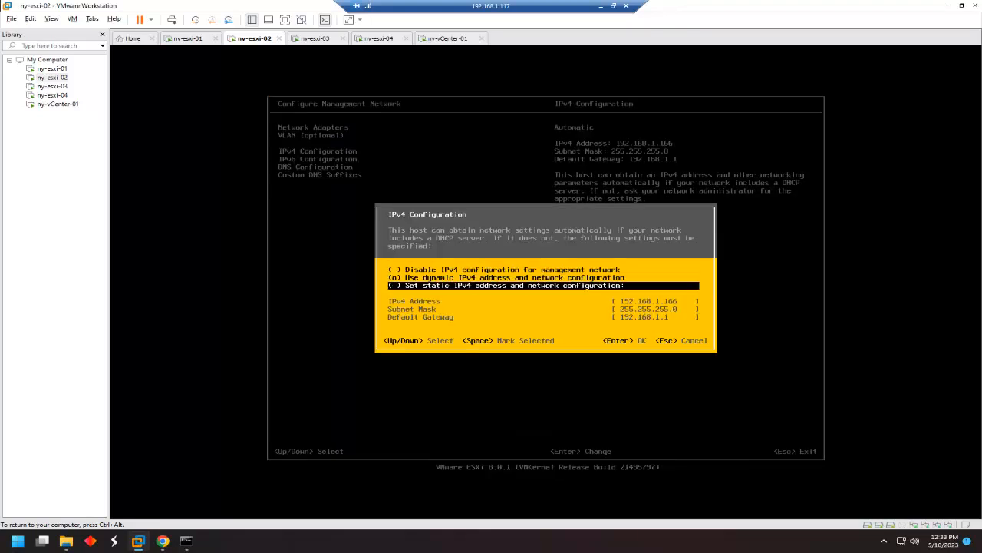
key("space")
key("Down")
key("BackSpace")
key("BackSpace")
key("BackSpace")
type("62")
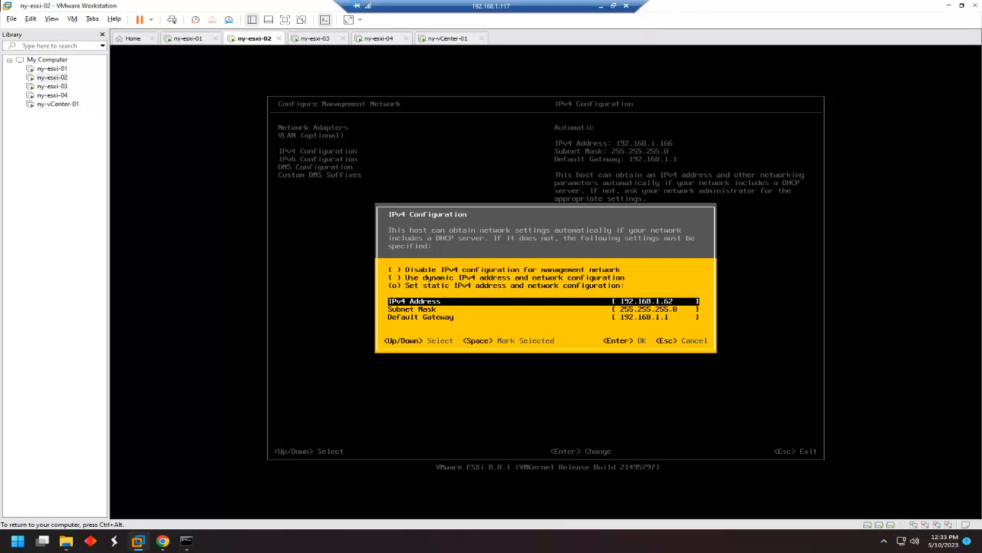
key("Return")
key("Escape")
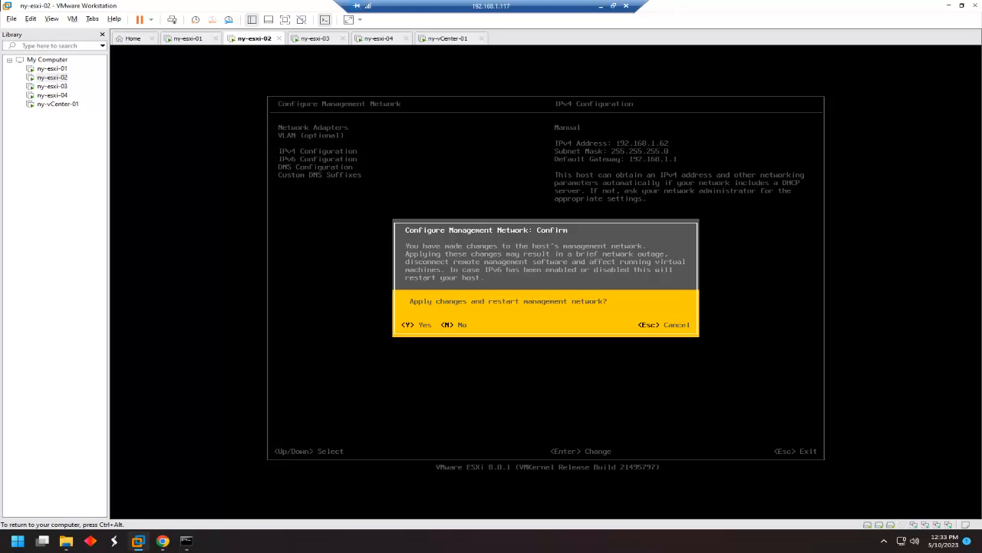
key("y")
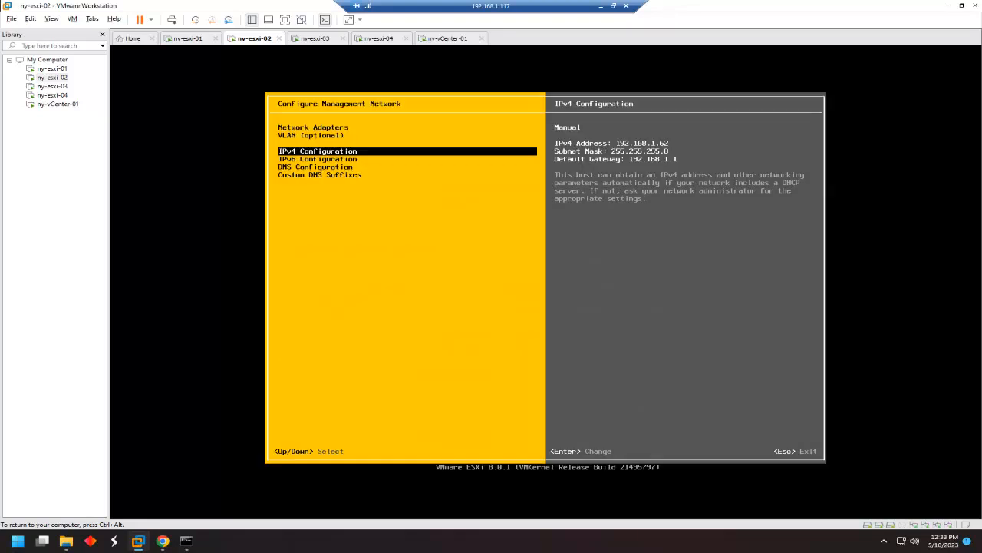
key("Escape")
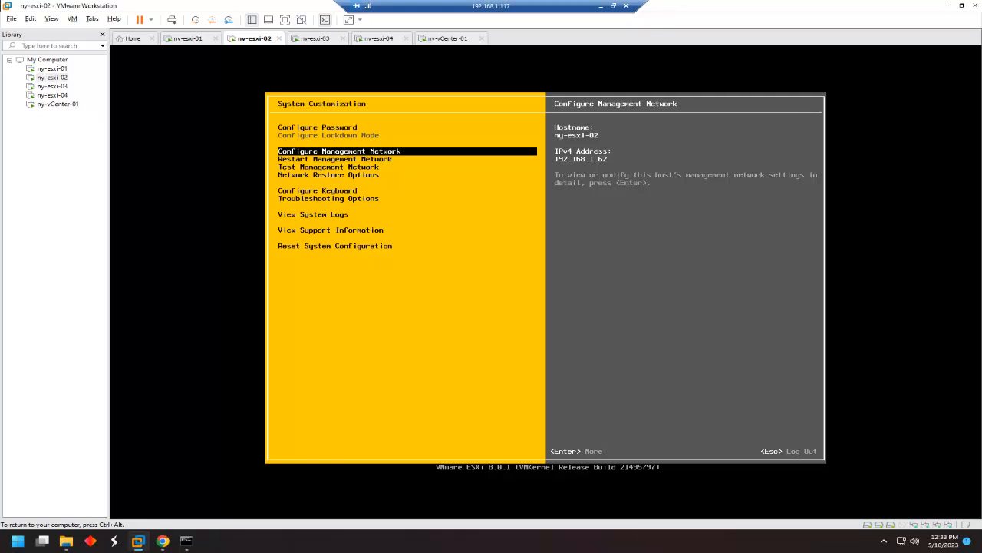
key("ctrl+alt")
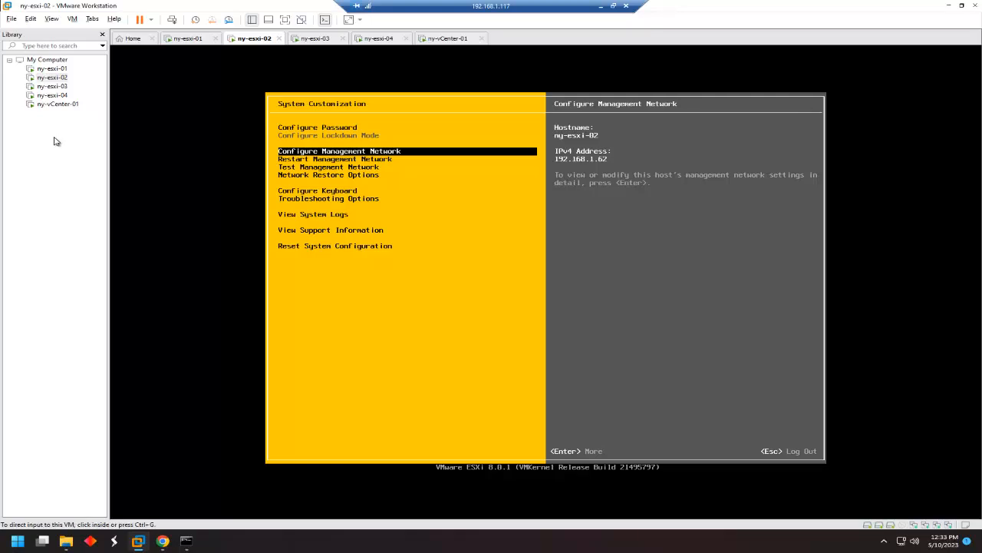
Open the ny-esxi-01 console and log in as root with the root password.
left_click(54, 70)
double_click(53, 70)
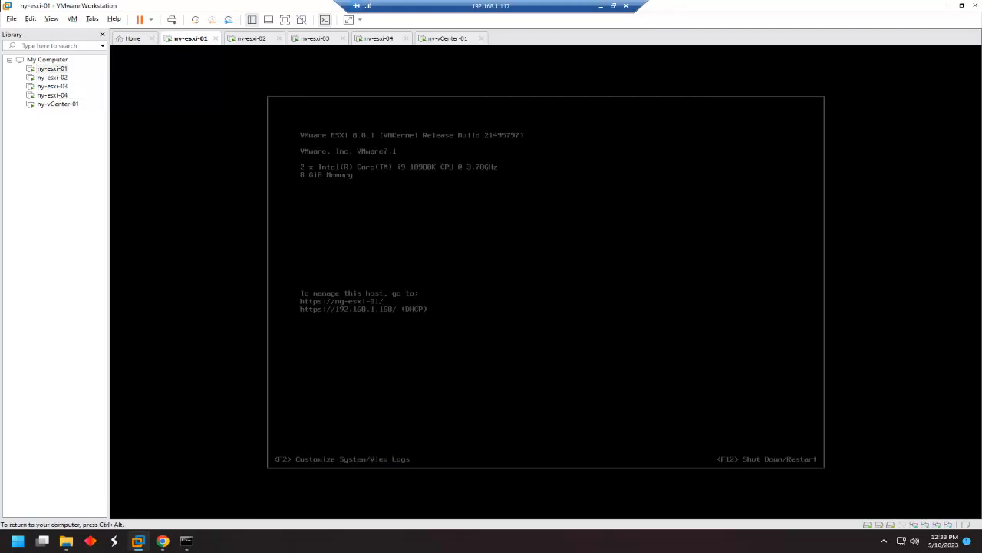
key("F2")
type("VMware123!")
key("Return")
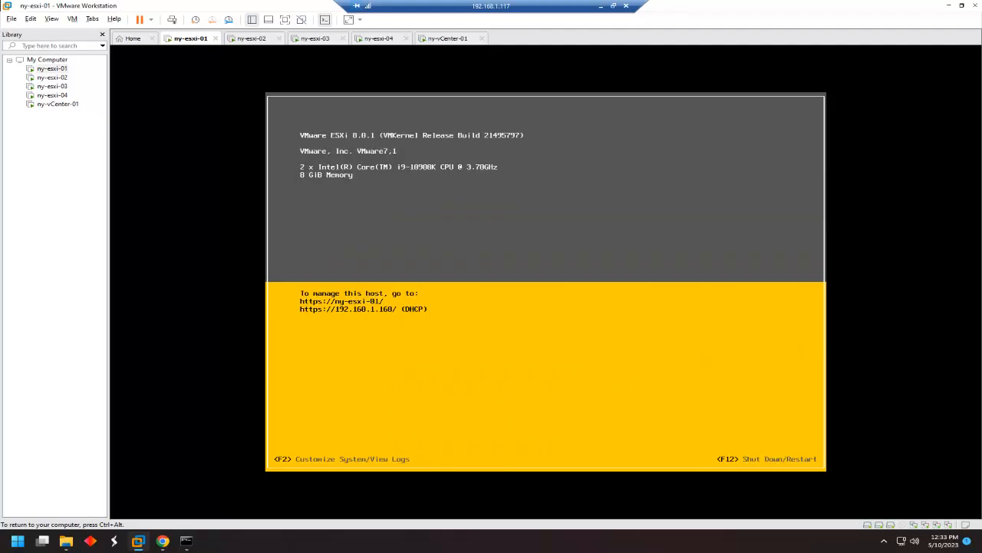
Give ny-esxi-01 static address 192.168.1.61, apply it, and view the ny-vCenter-01 console.
key("Down")
key("Down")
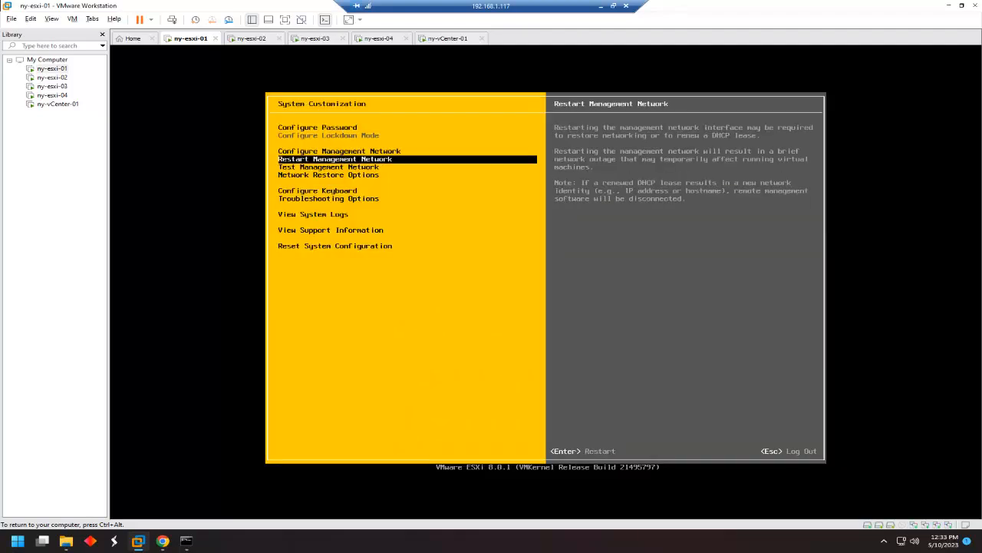
key("Up")
key("Return")
key("Down")
key("Down")
key("Return")
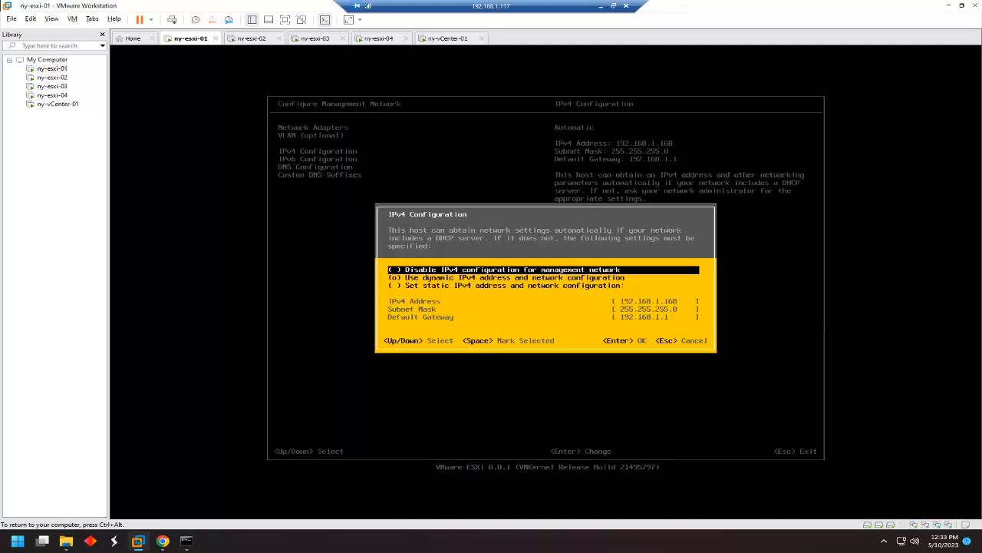
key("Down")
key("Down")
key("space")
key("Down")
key("BackSpace")
key("BackSpace")
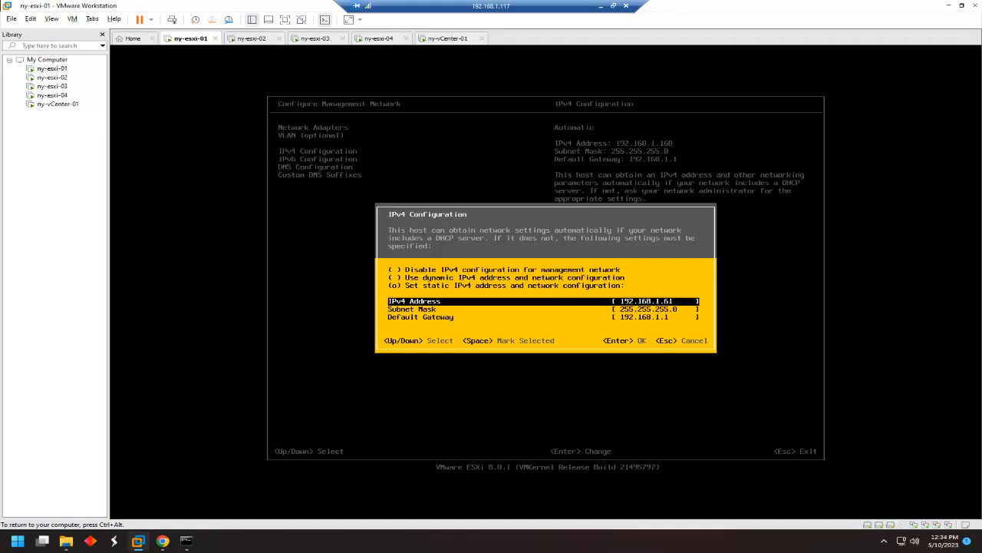
key("Return")
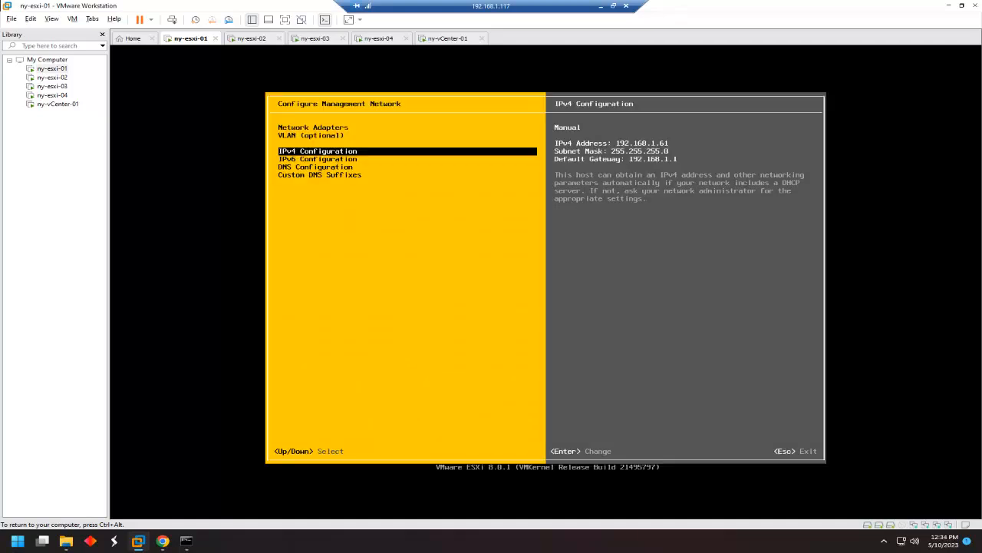
key("Escape")
key("Escape")
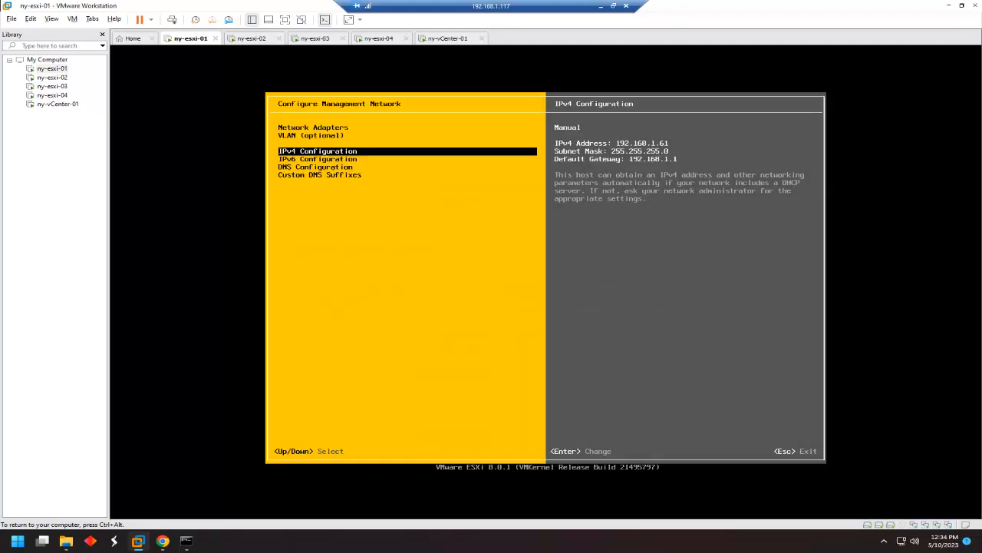
key("Escape")
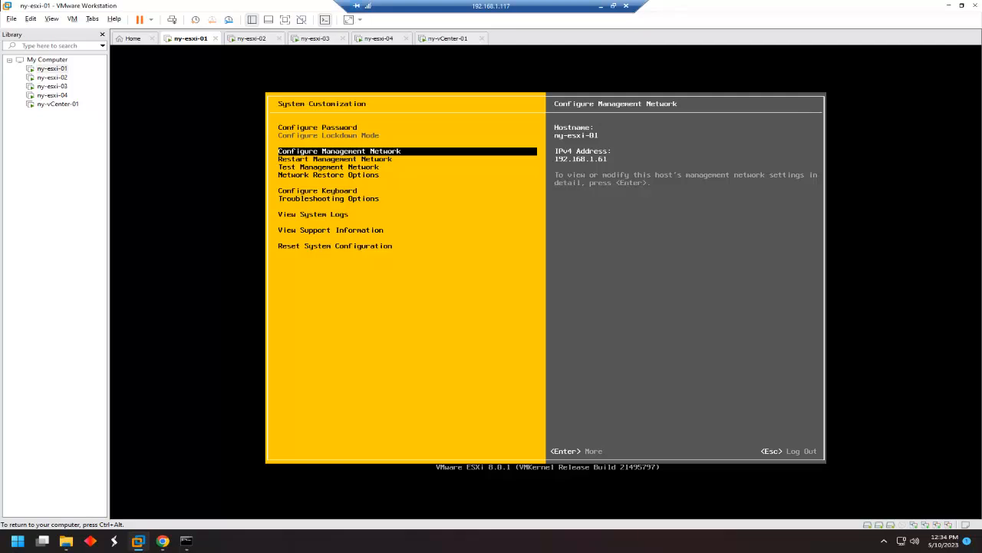
left_click(50, 105)
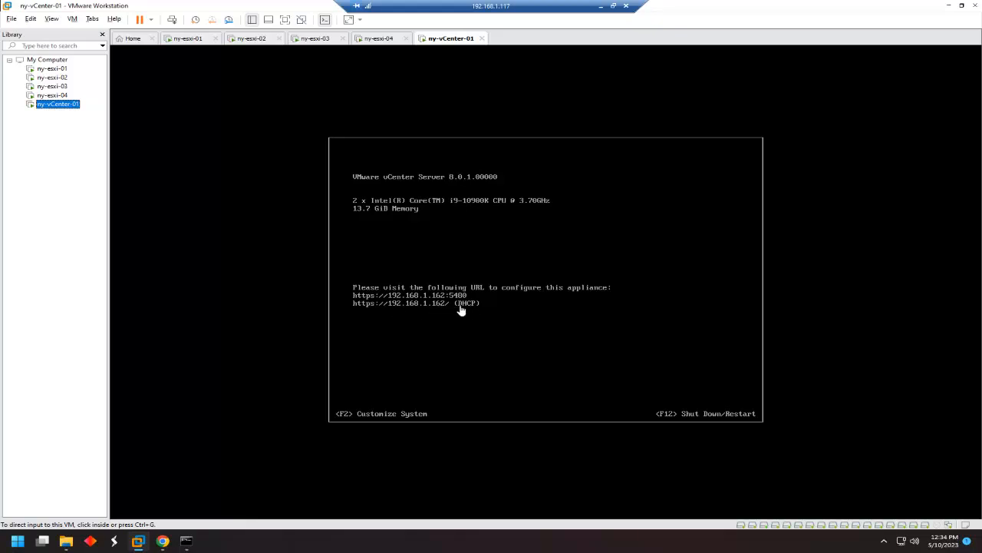
Load 192.168.1.162 in Chrome's address bar.
left_click(162, 542)
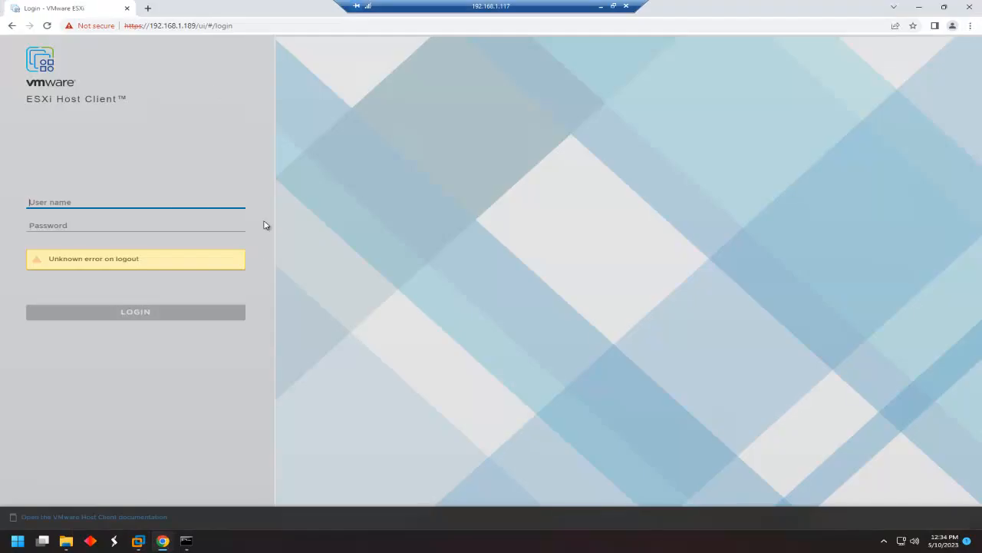
left_click(221, 25)
type("1")
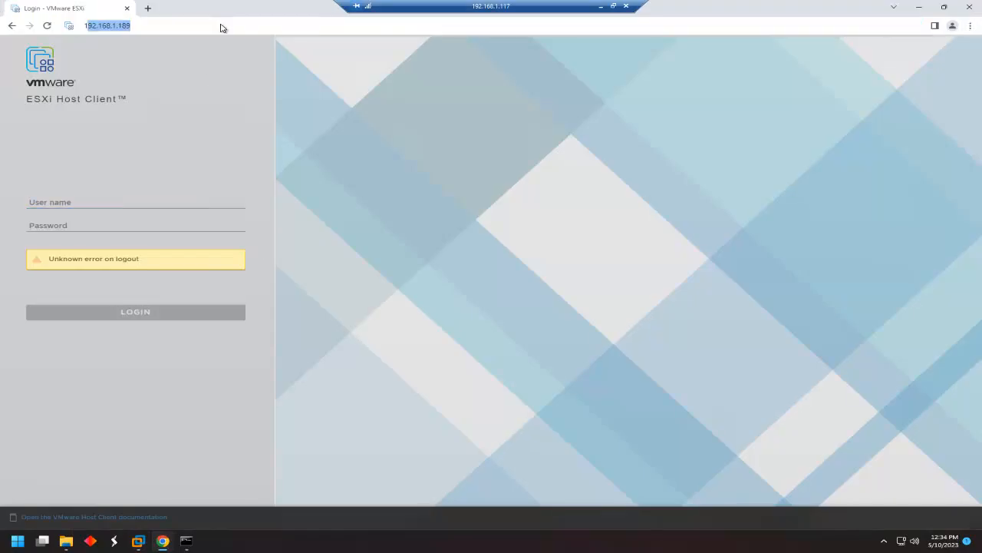
type("92.168.1.16")
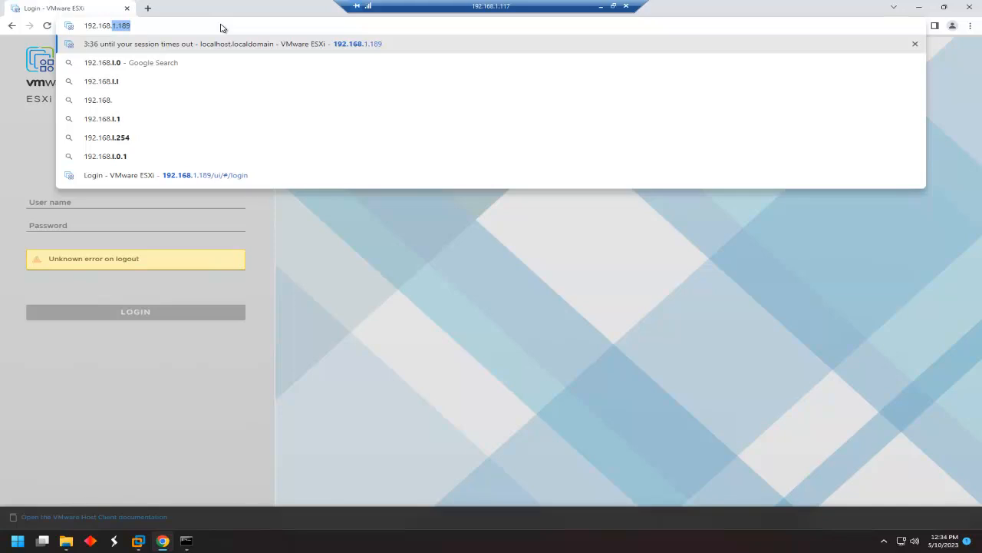
type("2")
key("Return")
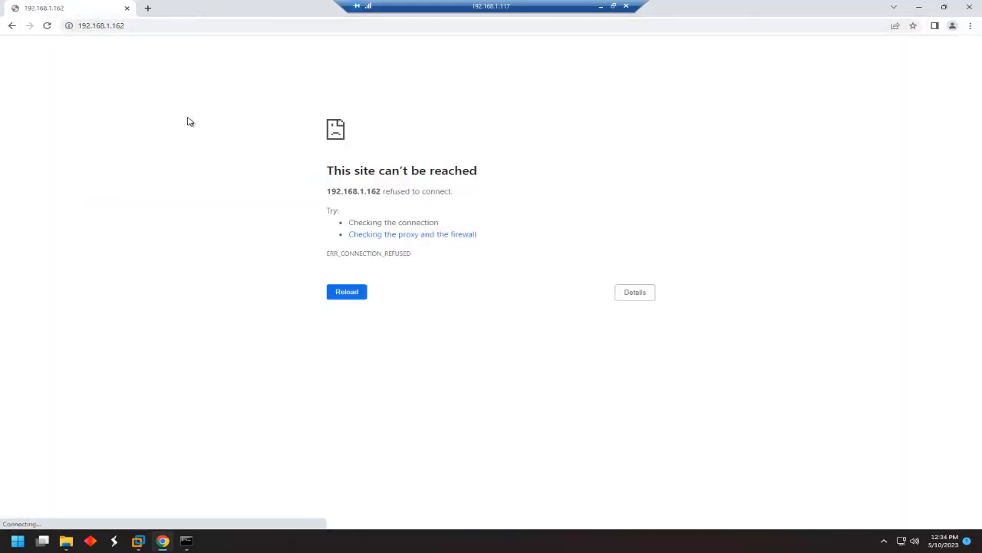
left_click(193, 26)
key("Home")
type("http")
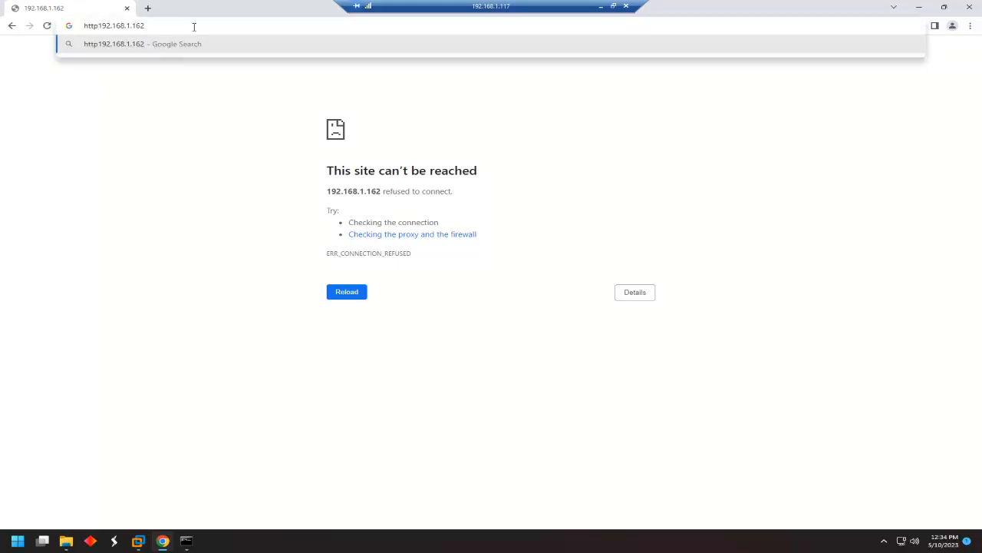
type("://")
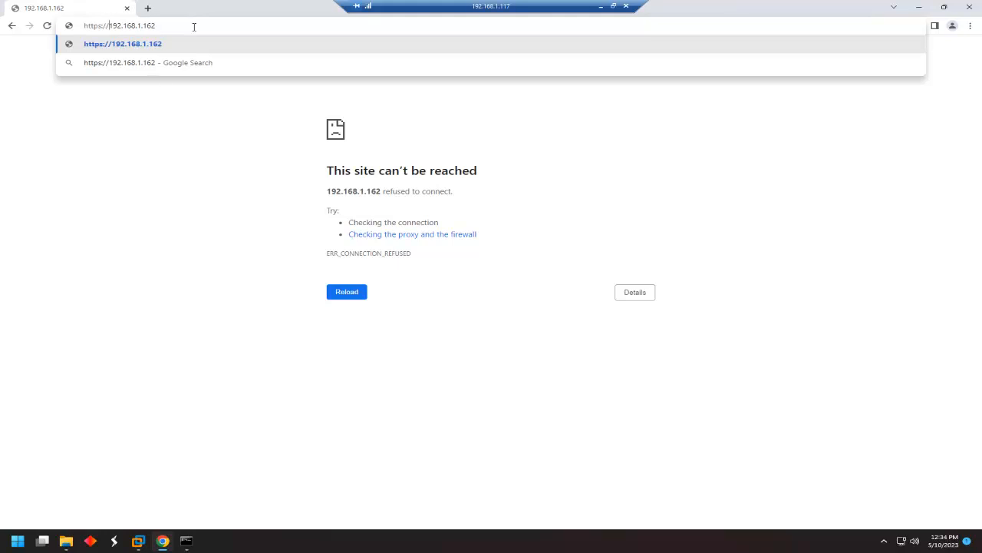
key("Return")
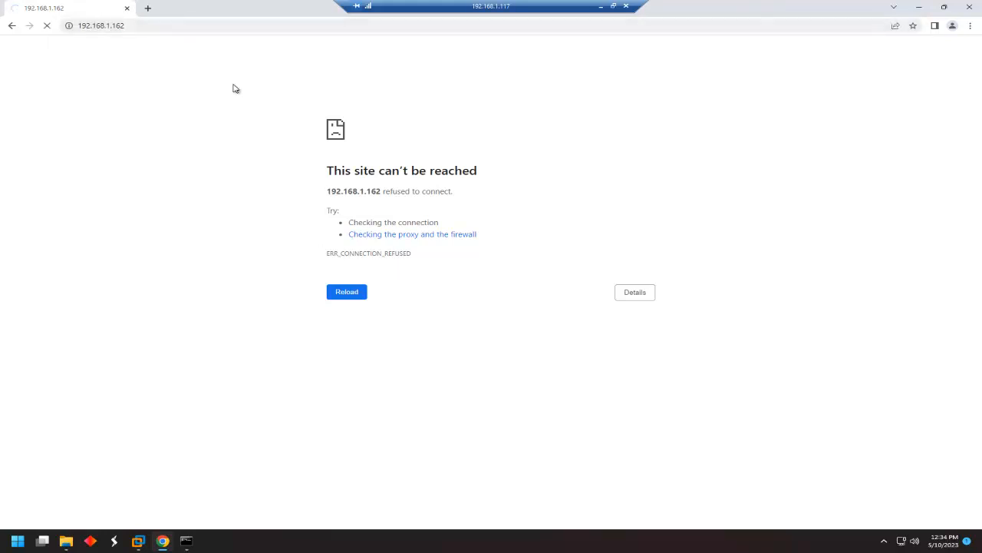
key("F5")
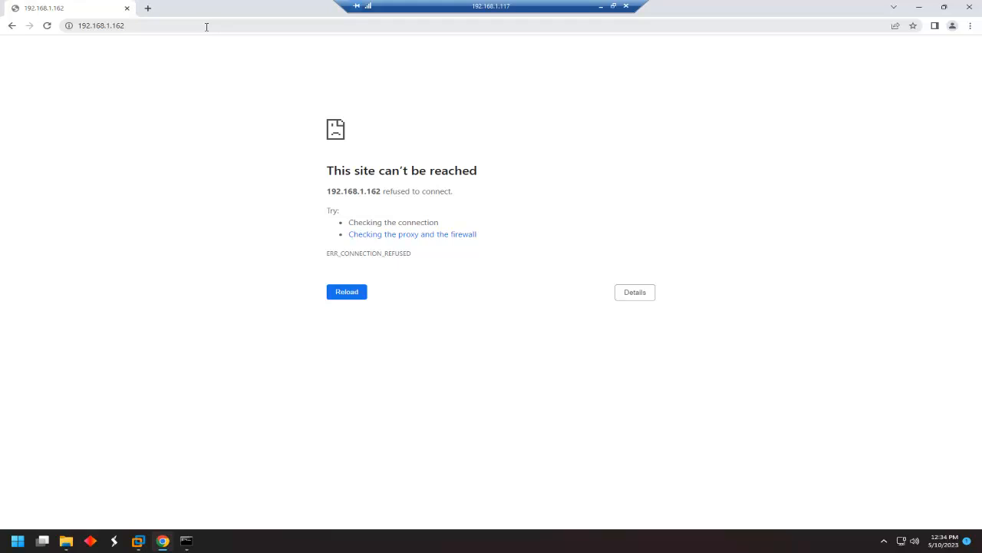
left_click(206, 27)
key("Return")
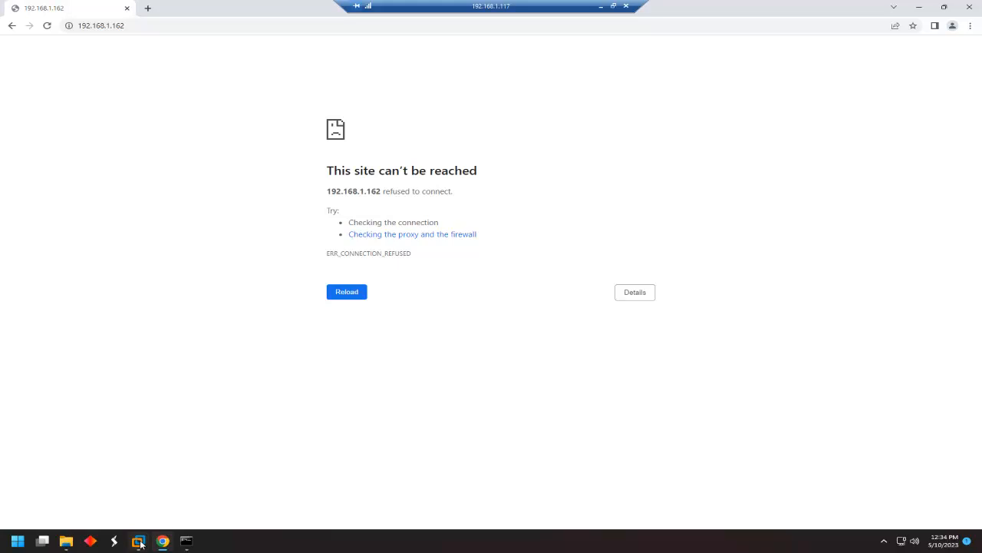
mouse_move(141, 541)
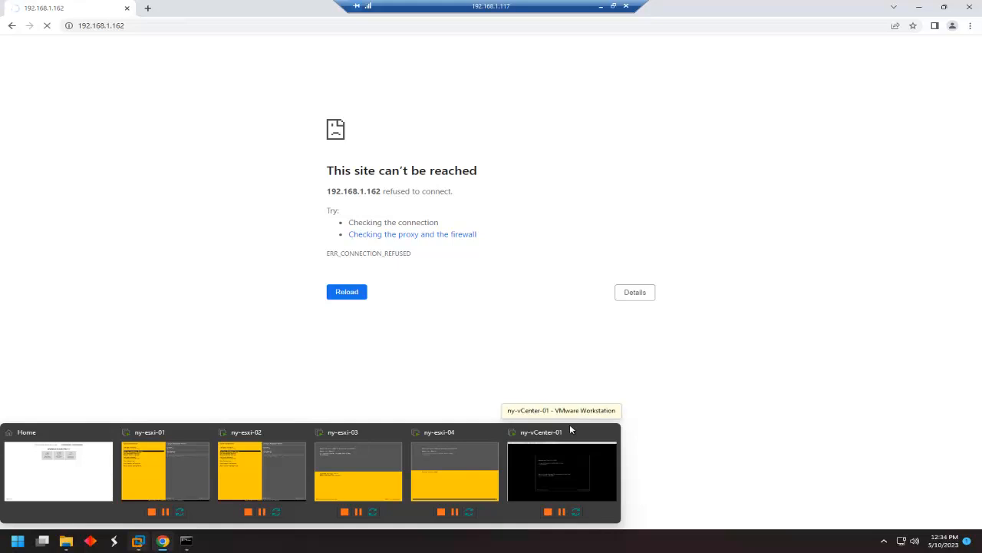
left_click(557, 455)
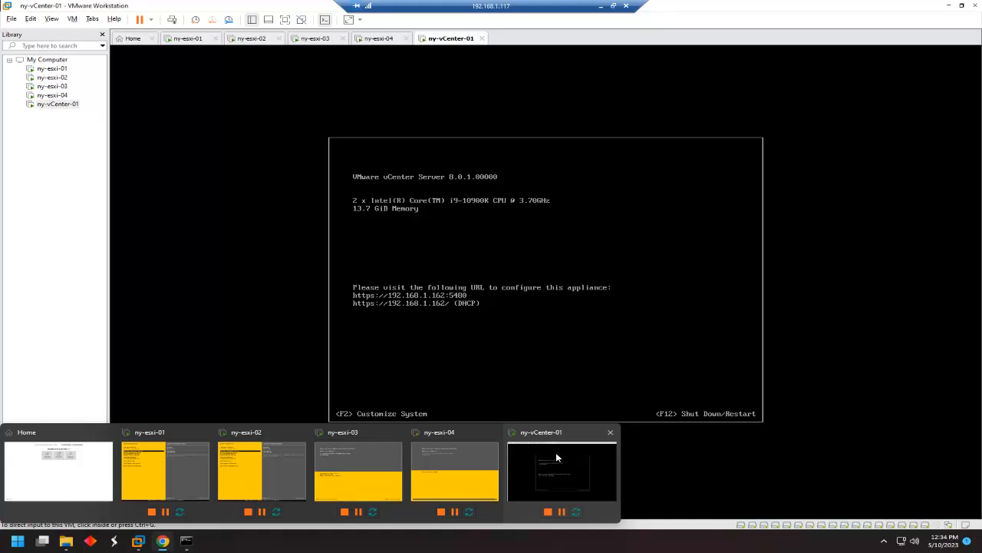
left_click(164, 541)
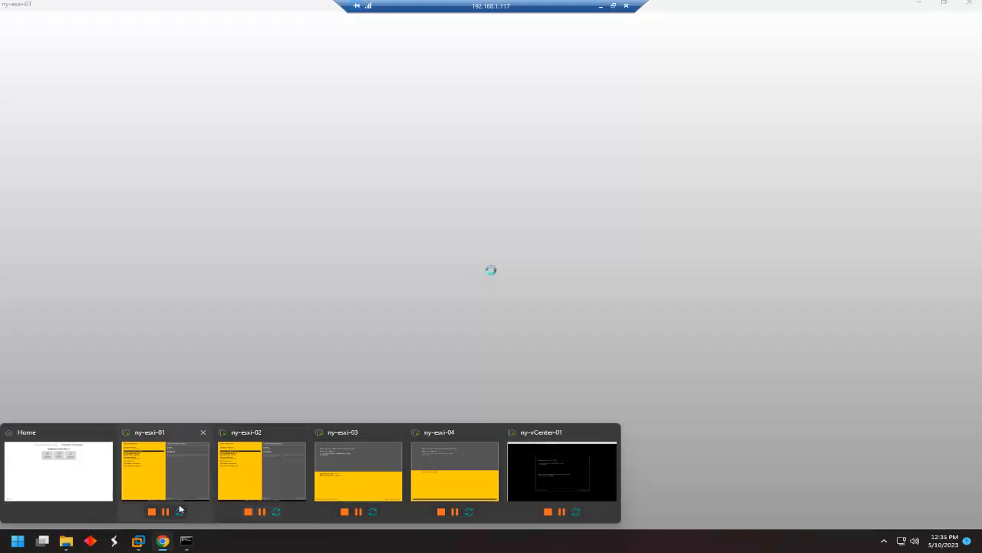
left_click(168, 543)
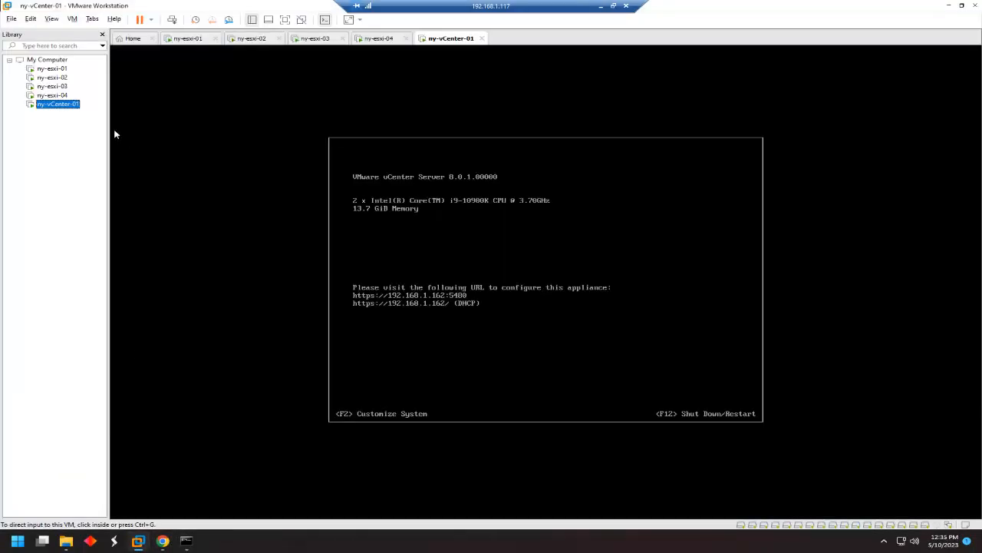
mouse_move(139, 541)
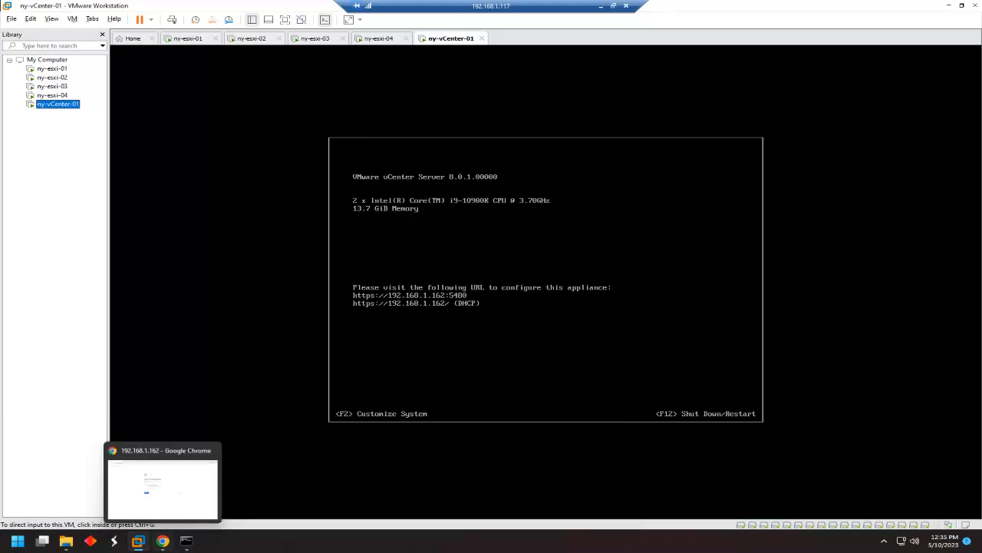
left_click(163, 541)
key("Home")
type("https://")
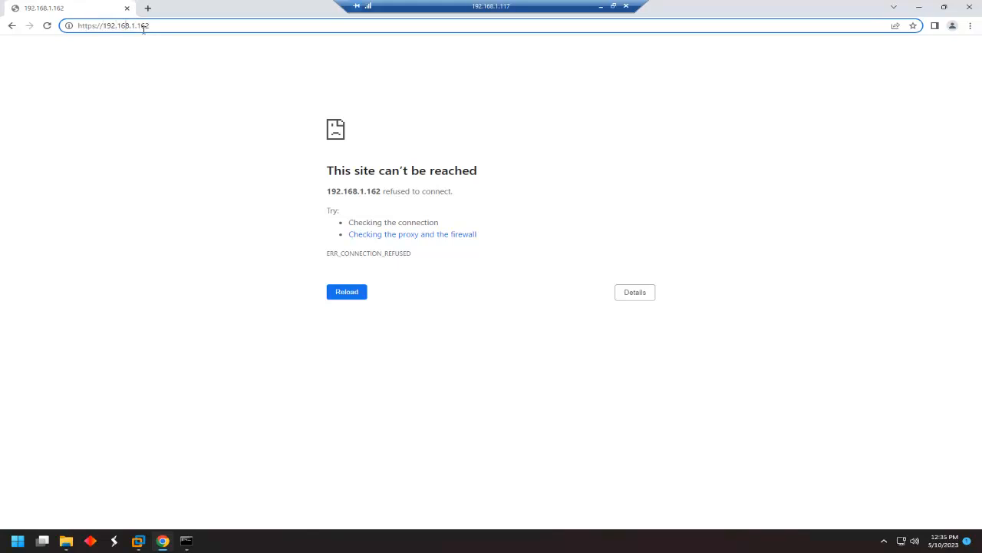
key("Return")
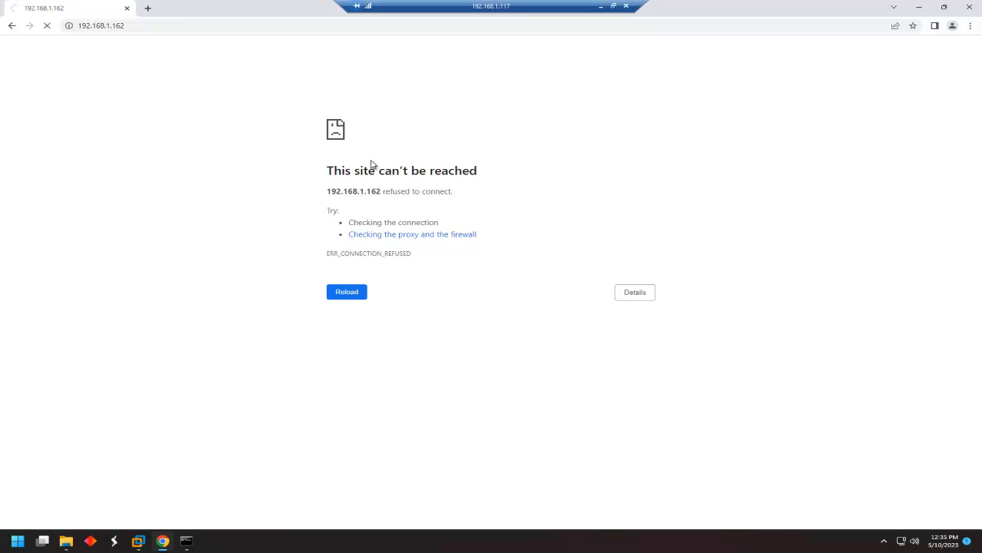
Run ping 192.168.1.162 in Command Prompt, confirm replies, then stop it with Ctrl+C.
left_click(186, 540)
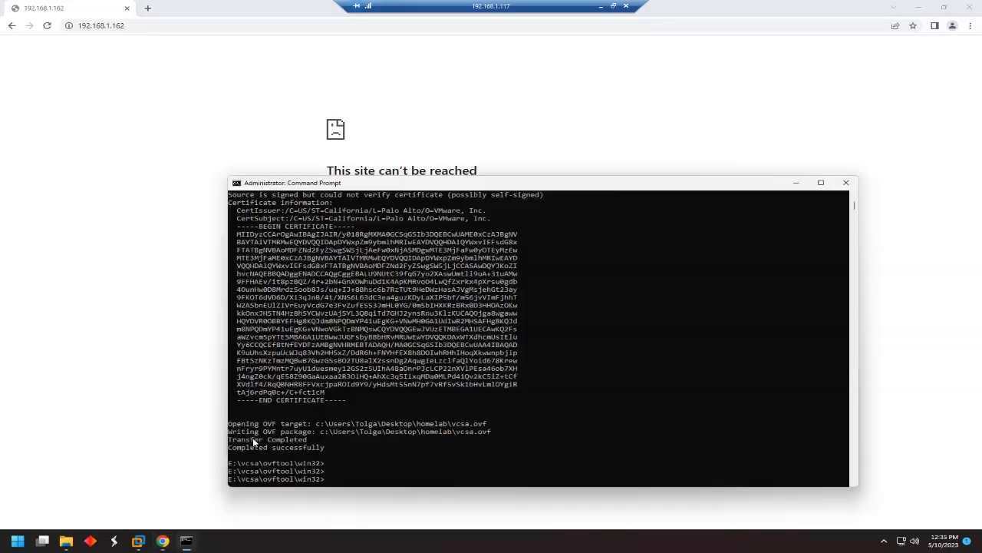
type("ping 192.168.1.162")
key("Return")
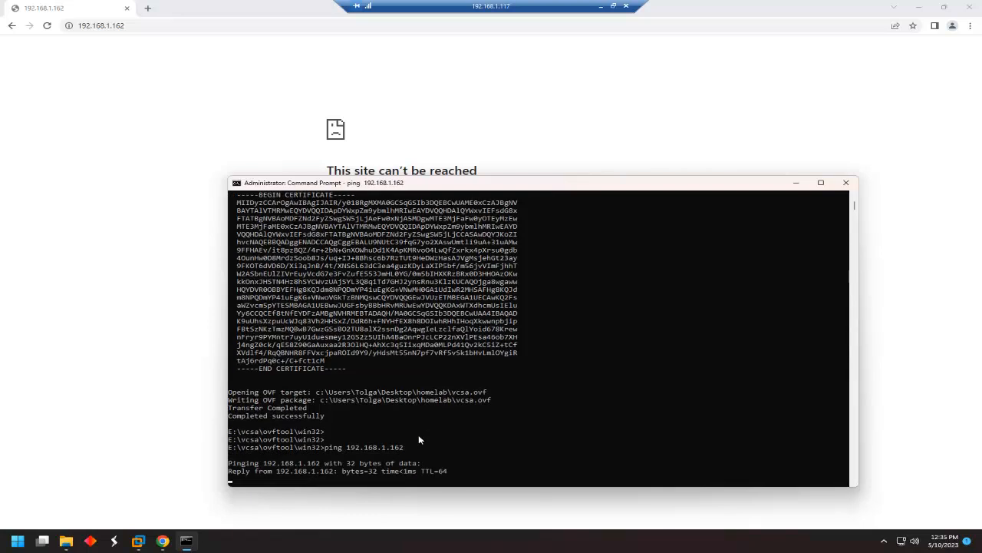
key("ctrl+c")
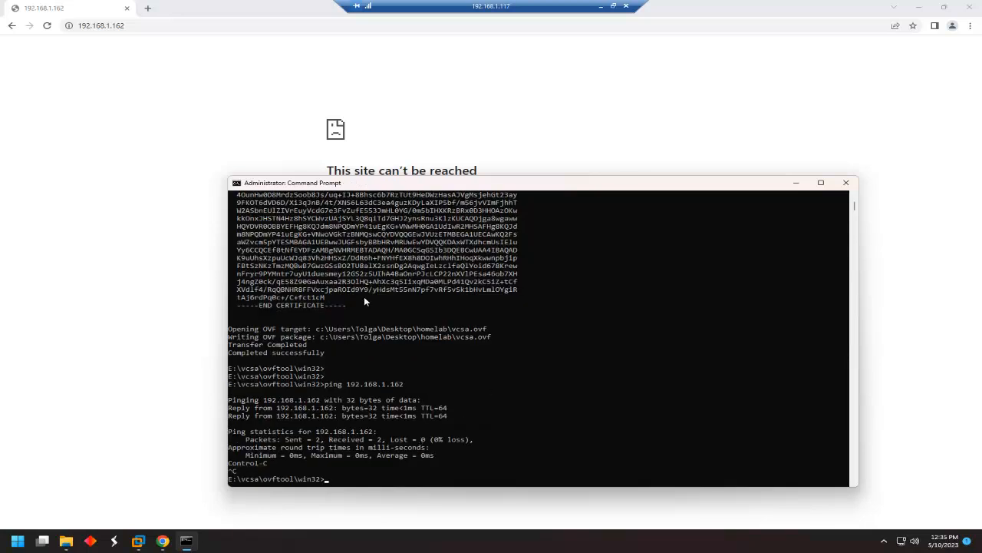
left_click(138, 540)
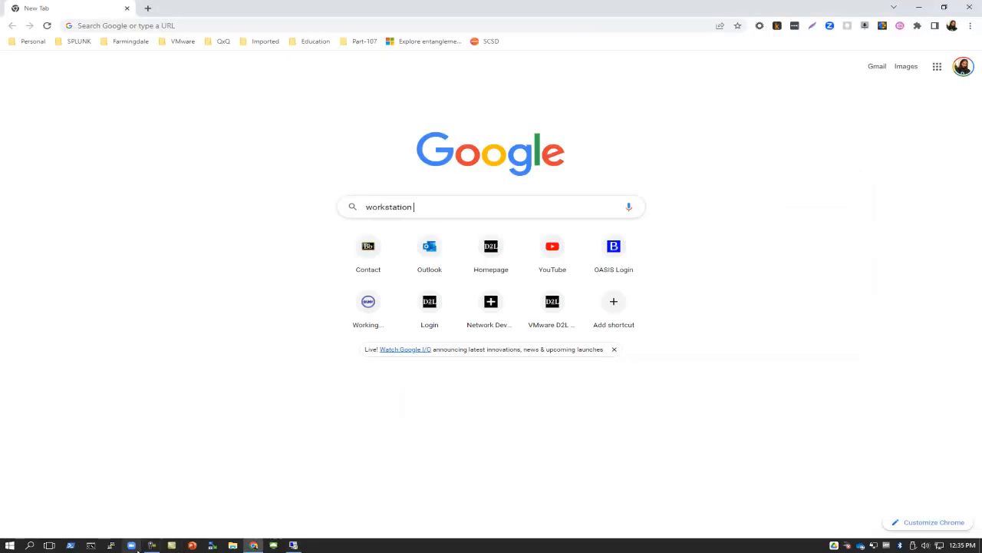
Bypass the certificate warning at 192.168.1.162:5480 and sign in with the root password.
left_click(153, 547)
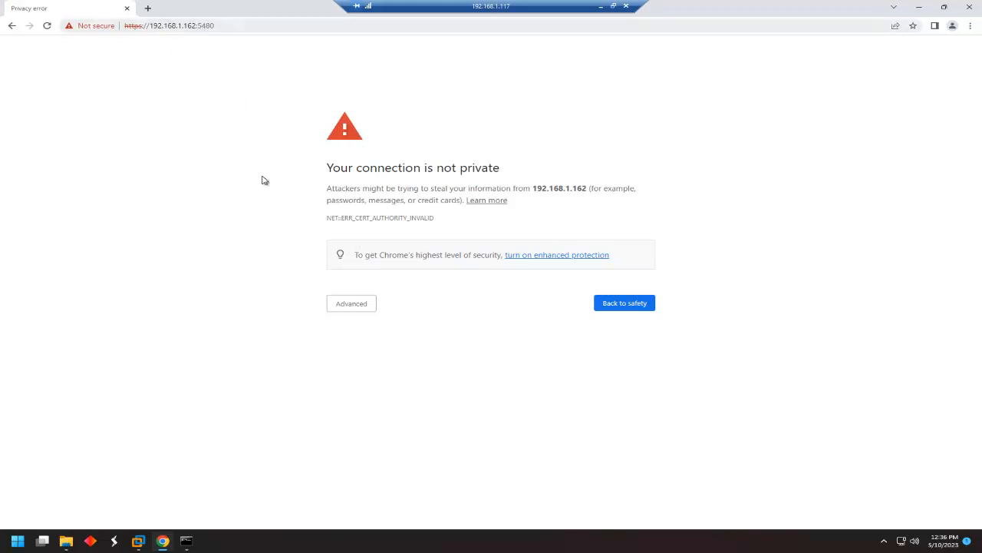
left_click(355, 307)
left_click(381, 378)
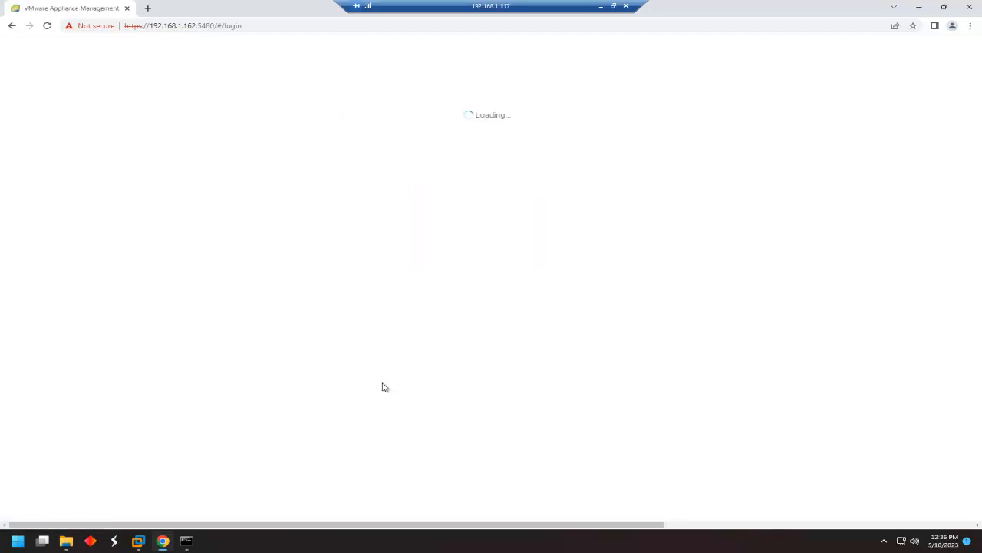
left_click(439, 284)
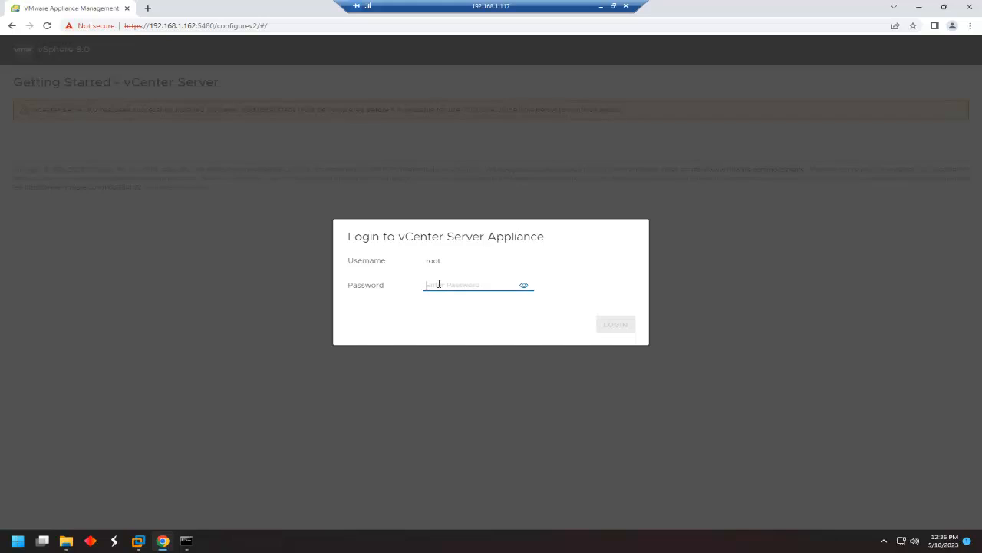
type("••••••")
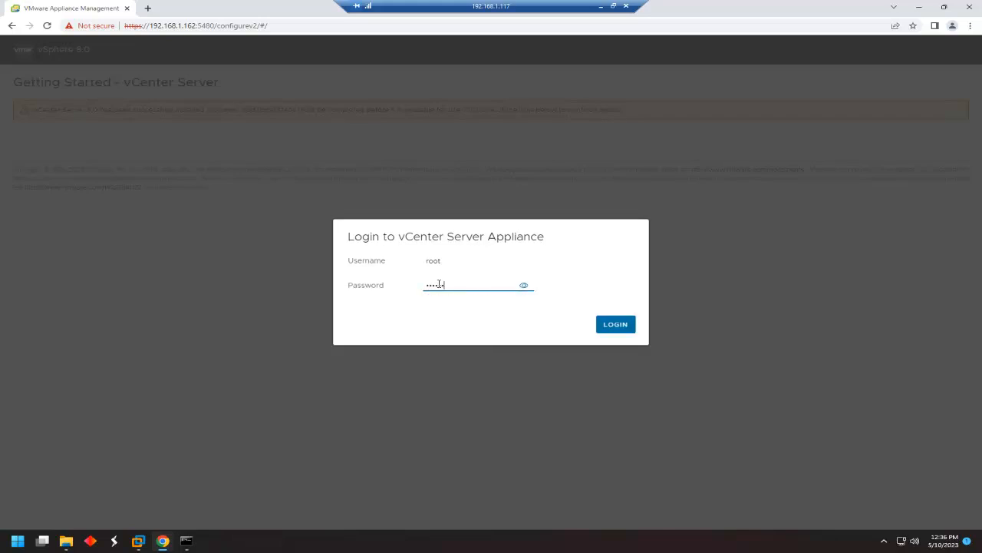
key("Return")
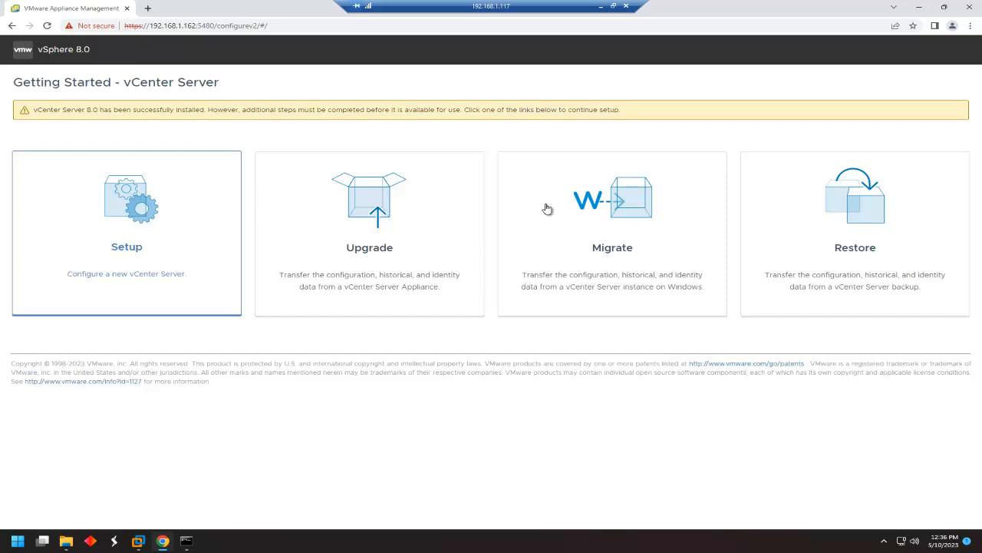
Start a new vCenter Server setup with a static IP and system name ny-vCenter-01.
left_click(131, 224)
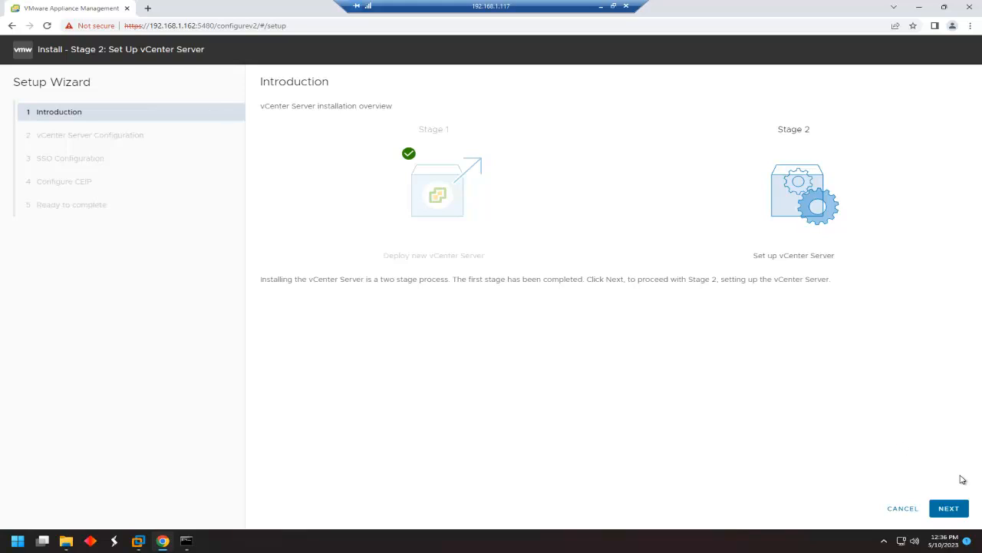
left_click(950, 508)
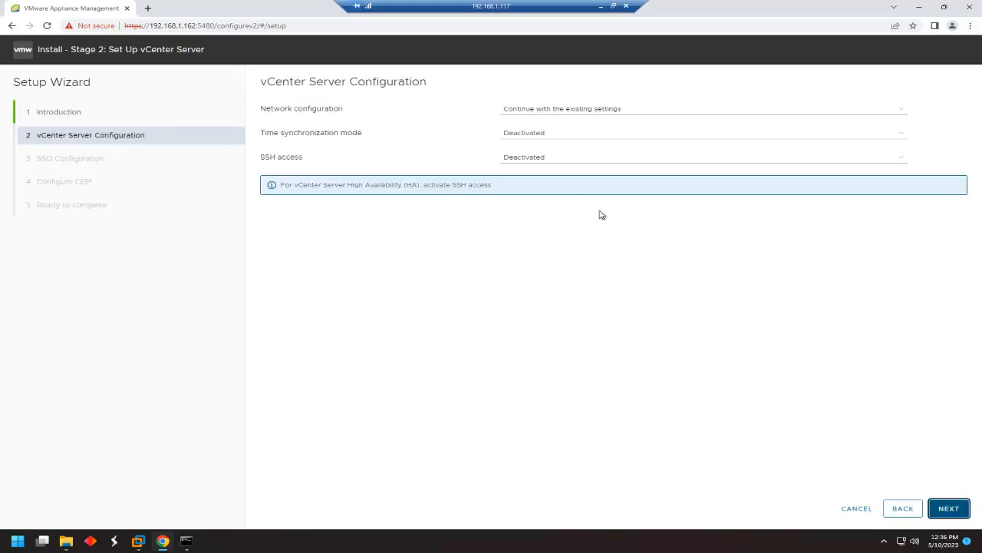
left_click(577, 111)
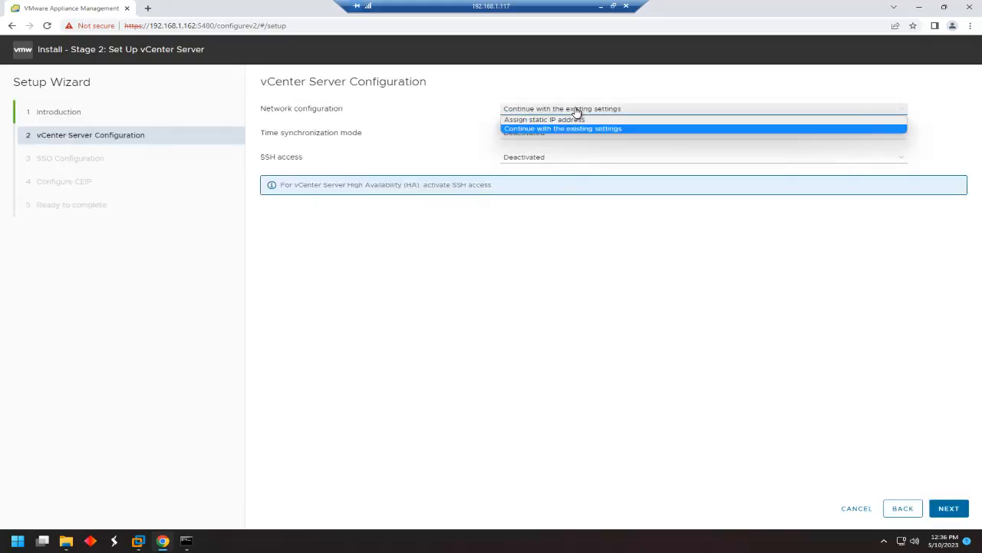
left_click(565, 119)
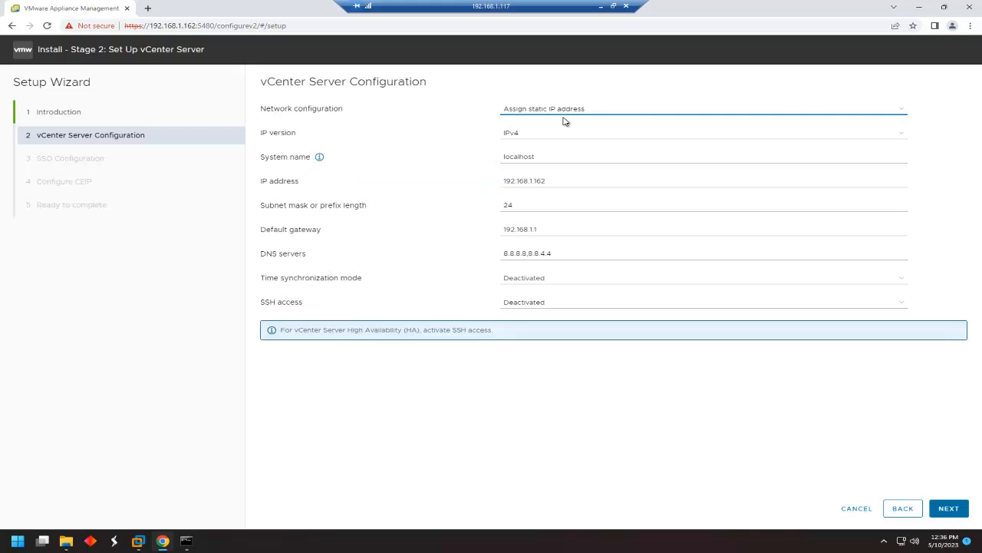
left_click(544, 158)
key("BackSpace")
key("BackSpace")
key("BackSpace")
key("BackSpace")
key("BackSpace")
type("ny-vCenter-01")
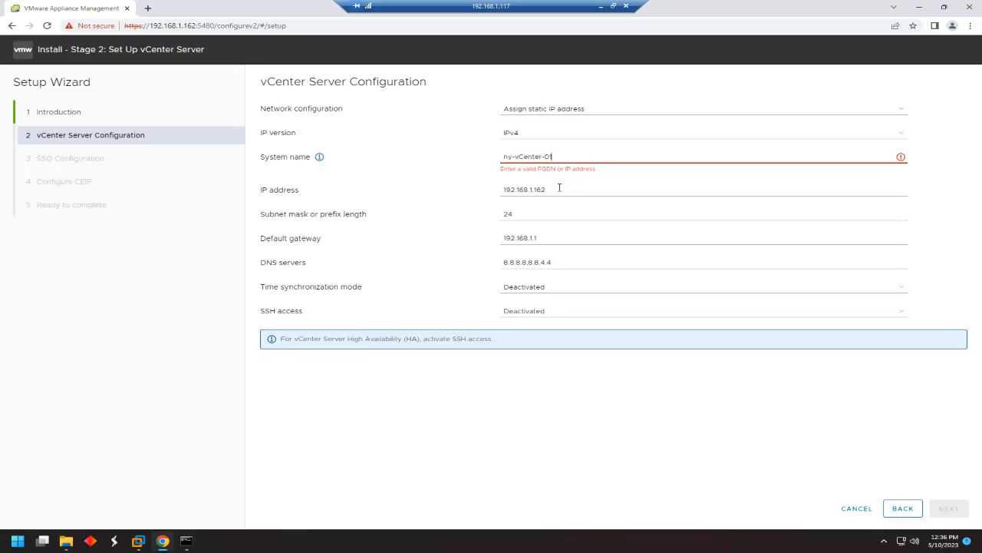
Set IP 192.168.1.60, ESXi host time sync, SSH activated, and append tolga.ny to the system name.
left_click(560, 189)
key("BackSpace")
key("BackSpace")
key("BackSpace")
type("60")
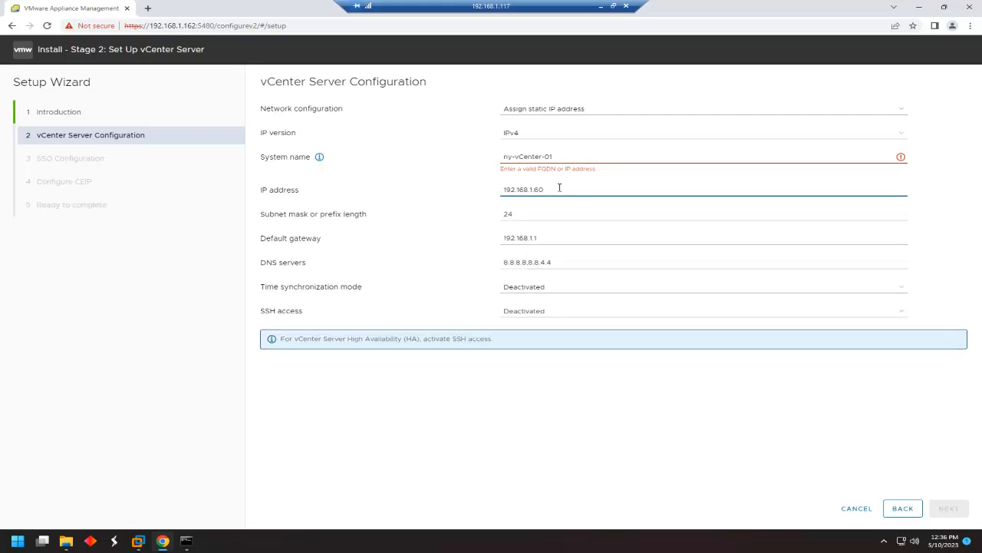
key("Tab")
key("Tab")
key("Tab")
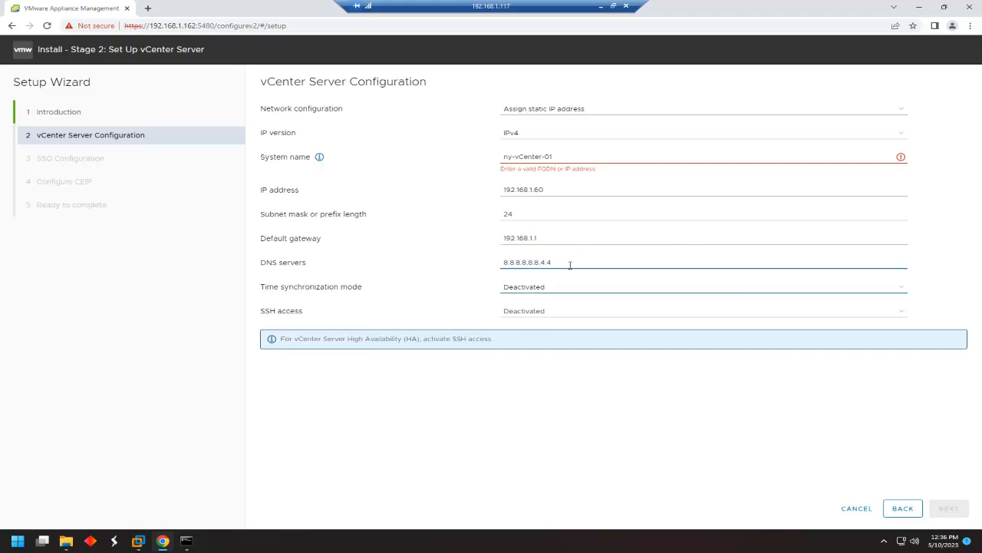
left_click(554, 286)
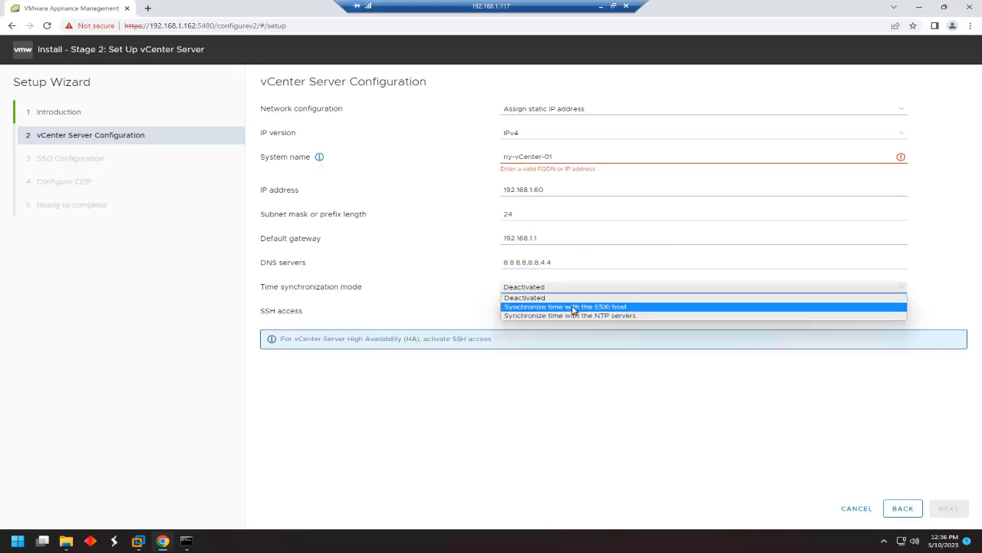
left_click(572, 307)
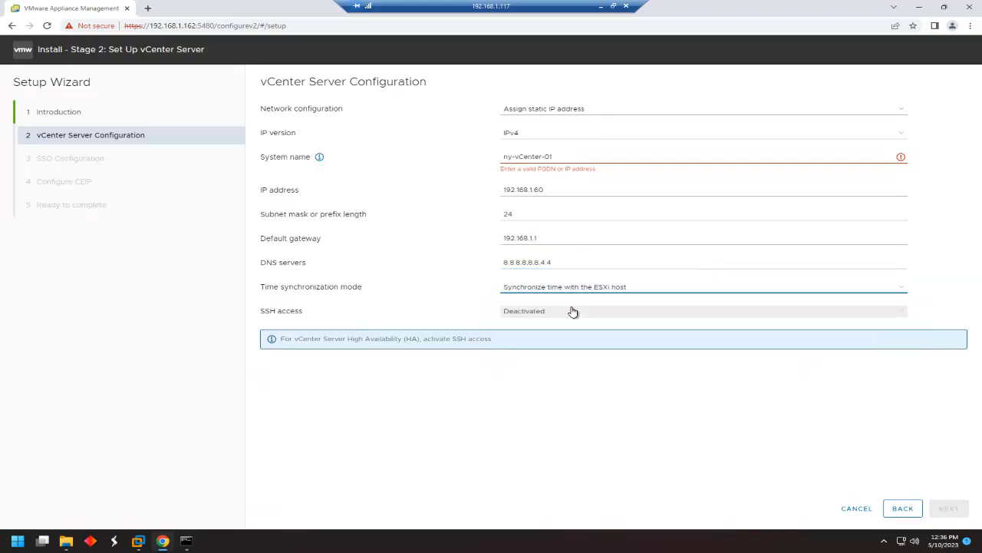
left_click(551, 310)
left_click(535, 322)
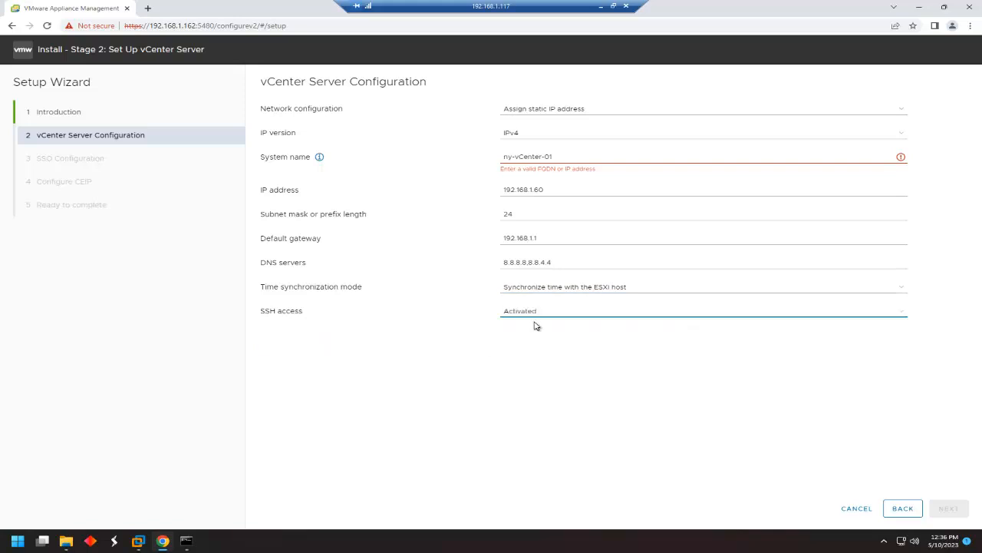
left_click(588, 153)
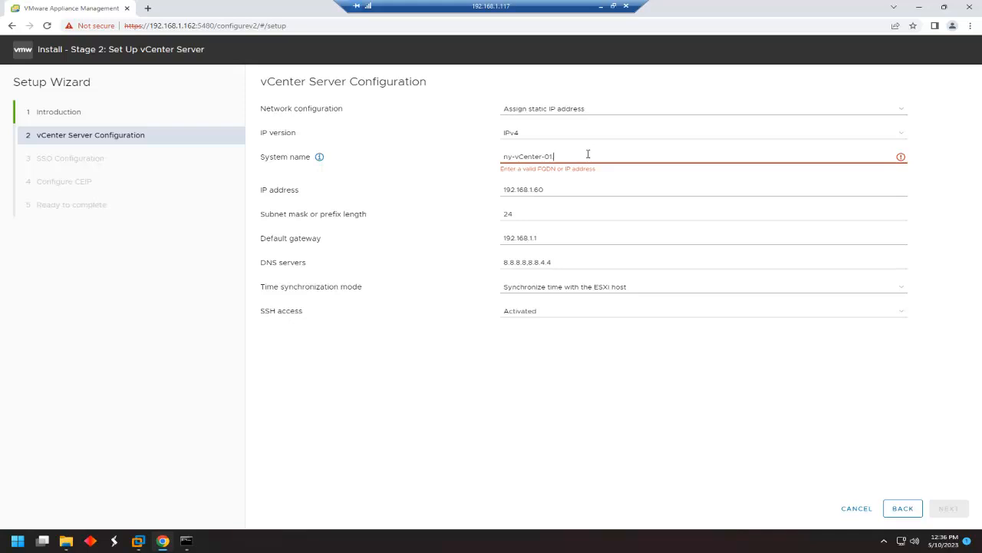
type("tolga.ny")
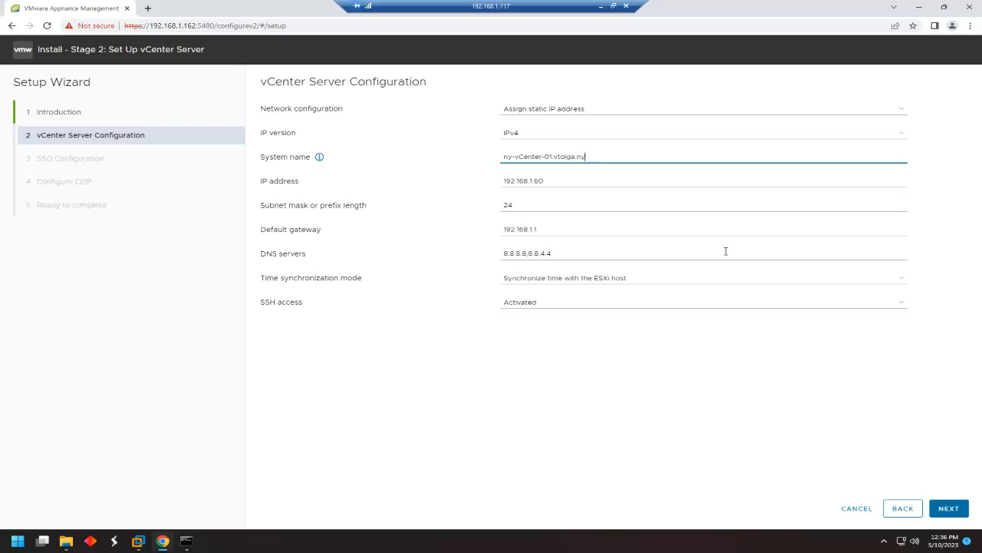
Submit the vCenter Server Configuration page and minimize the remote desktop session.
left_click(949, 509)
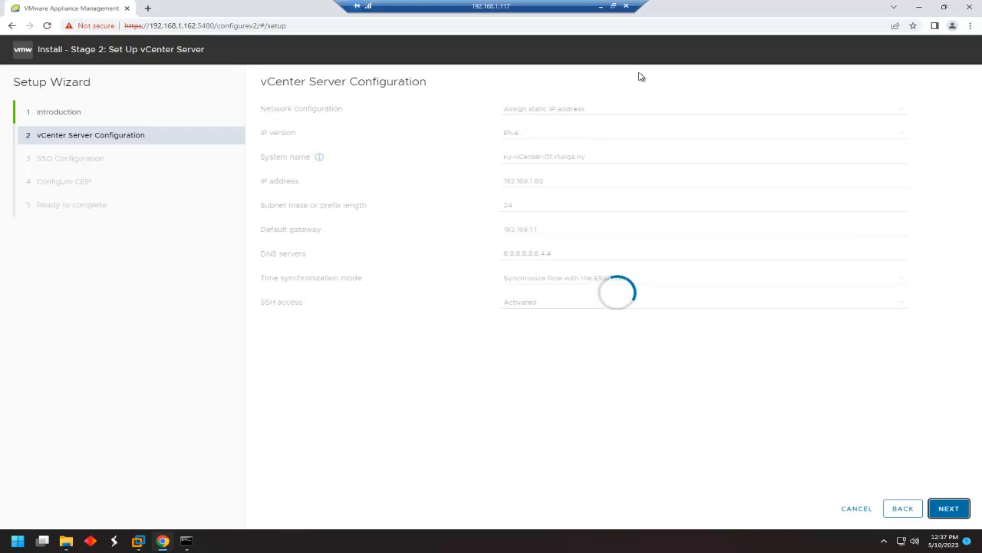
left_click(601, 5)
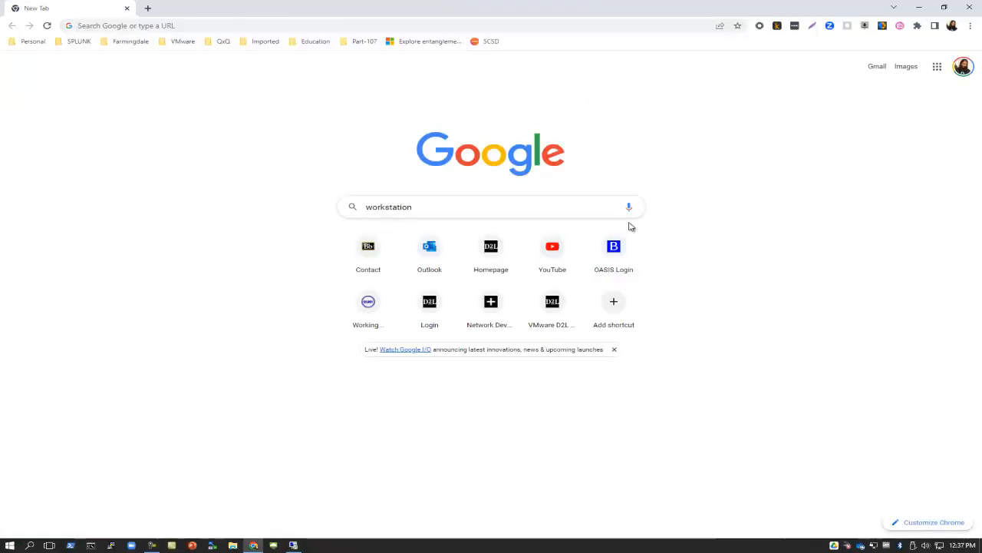
Name the new SSO domain vtolab.ny and enter and confirm the administrator password.
left_click(152, 546)
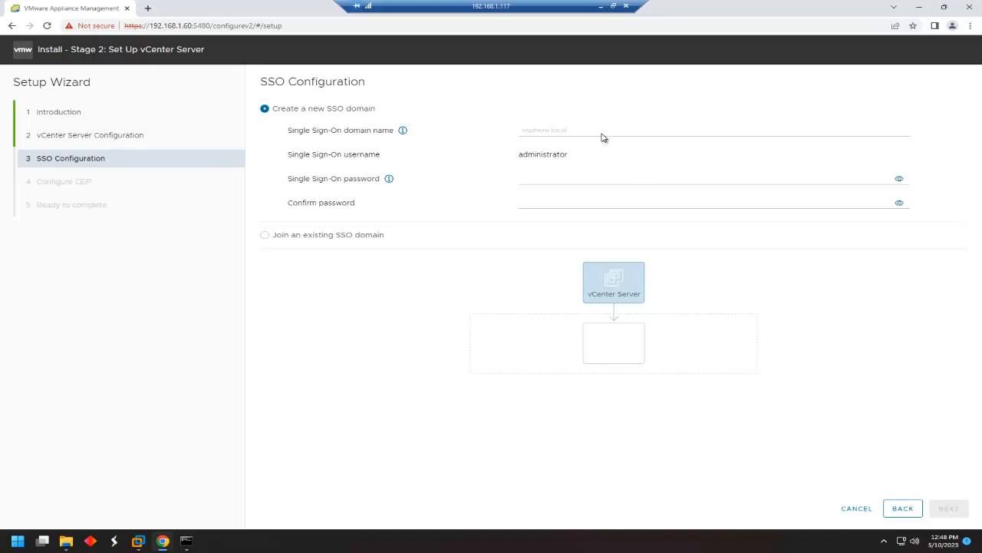
left_click(539, 130)
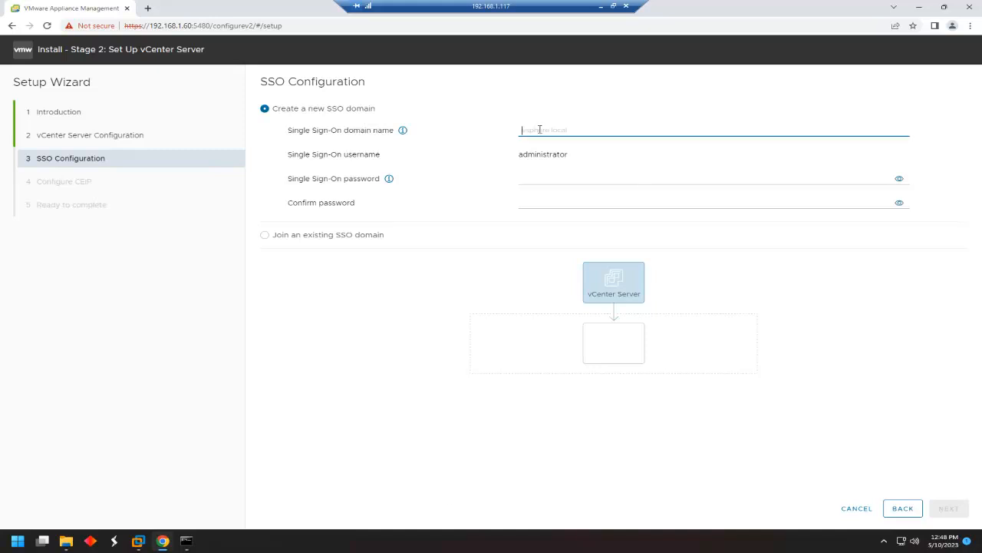
type("vt")
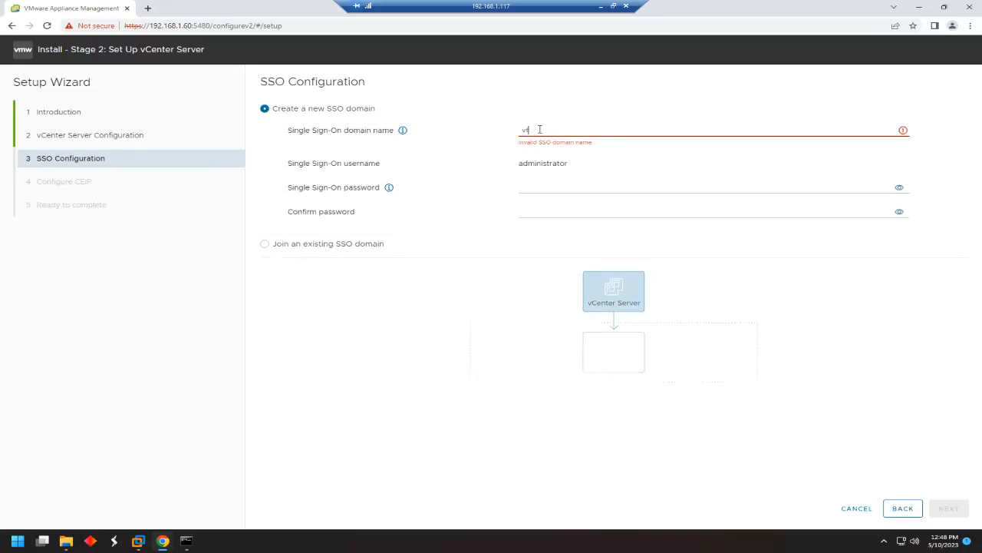
type("olab.ny")
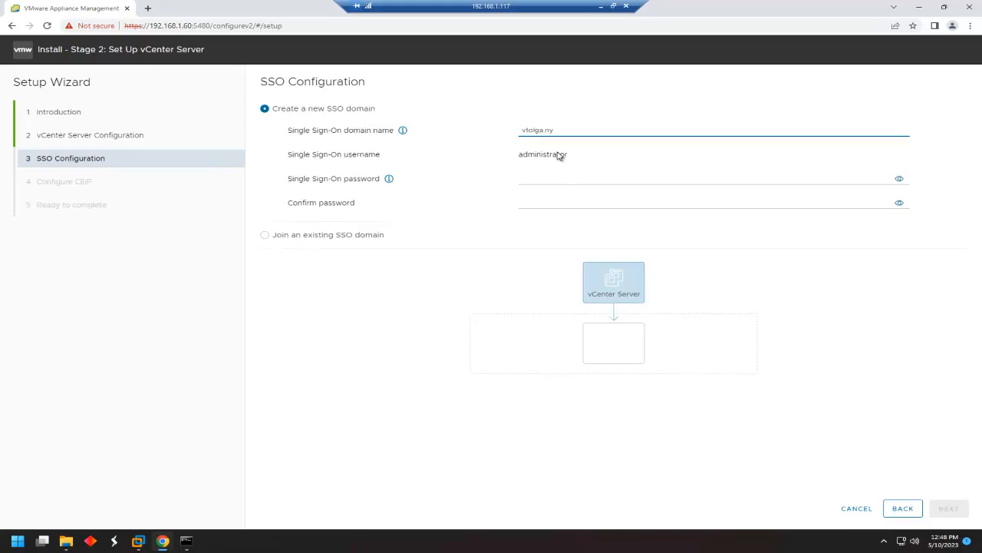
left_click(545, 179)
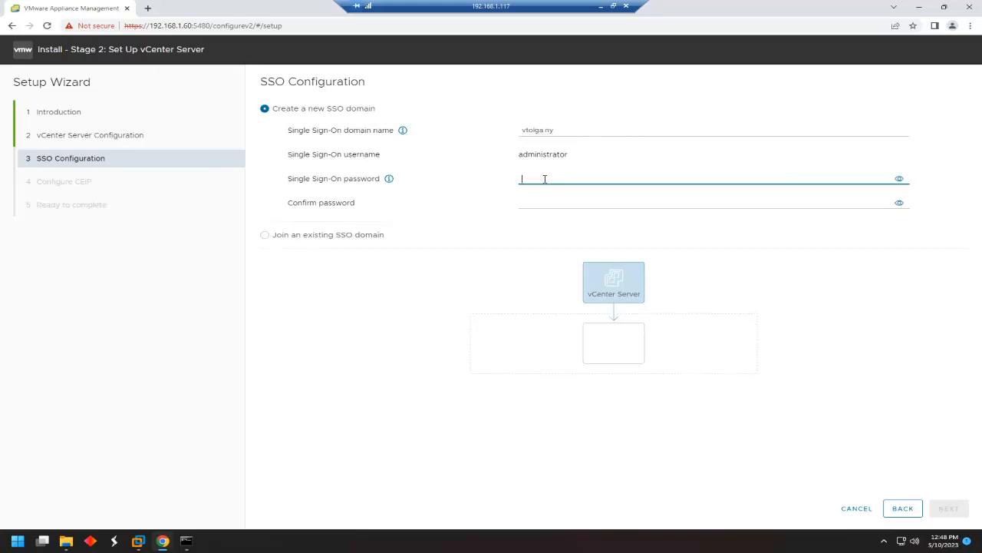
type("•••••")
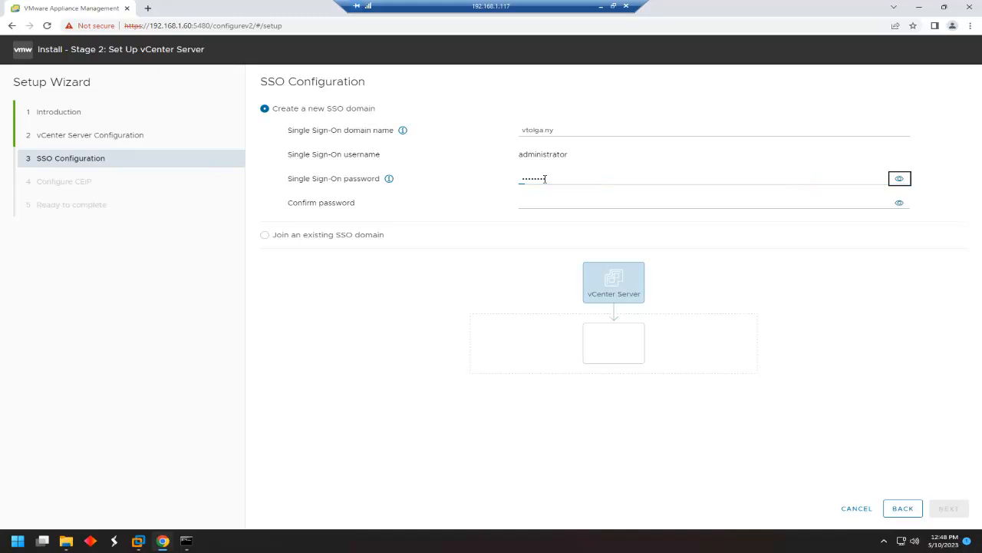
key("Tab")
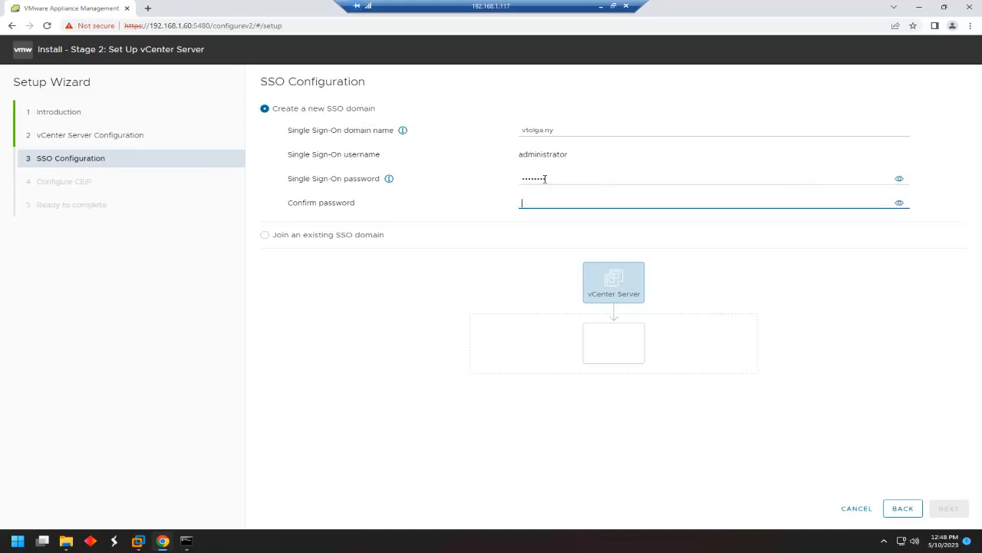
type("•••••••")
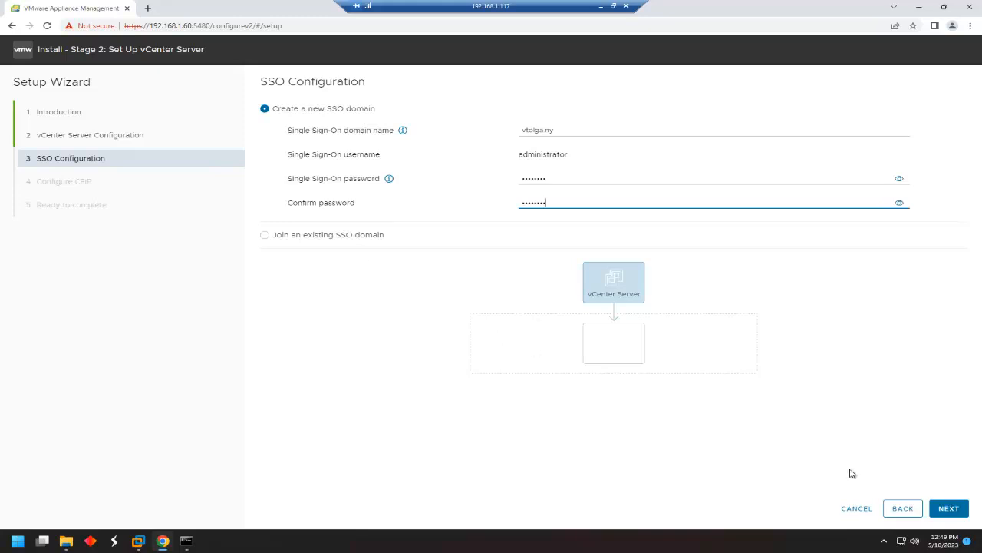
Uncheck the CEIP option, finish the wizard, and confirm the warning to begin Stage 2.
left_click(949, 510)
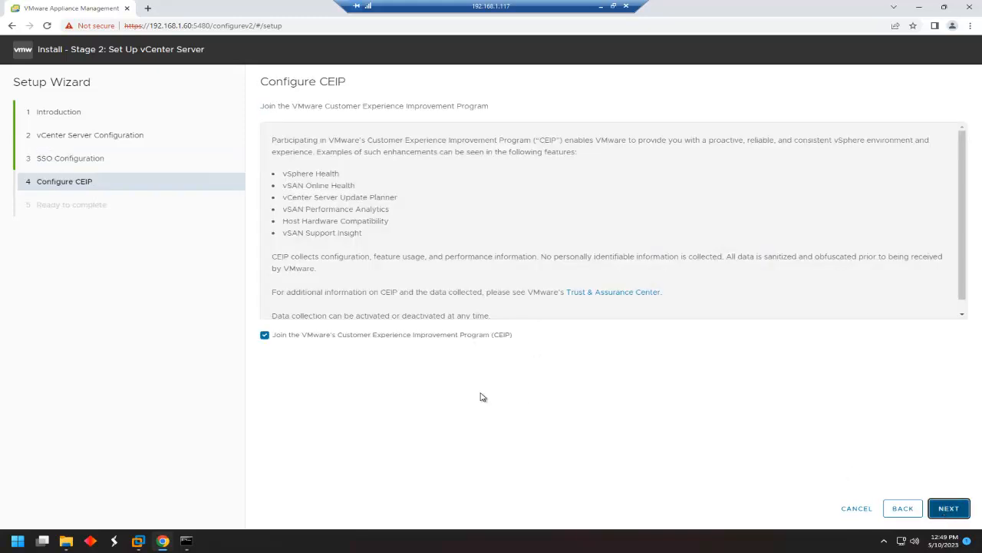
left_click(268, 335)
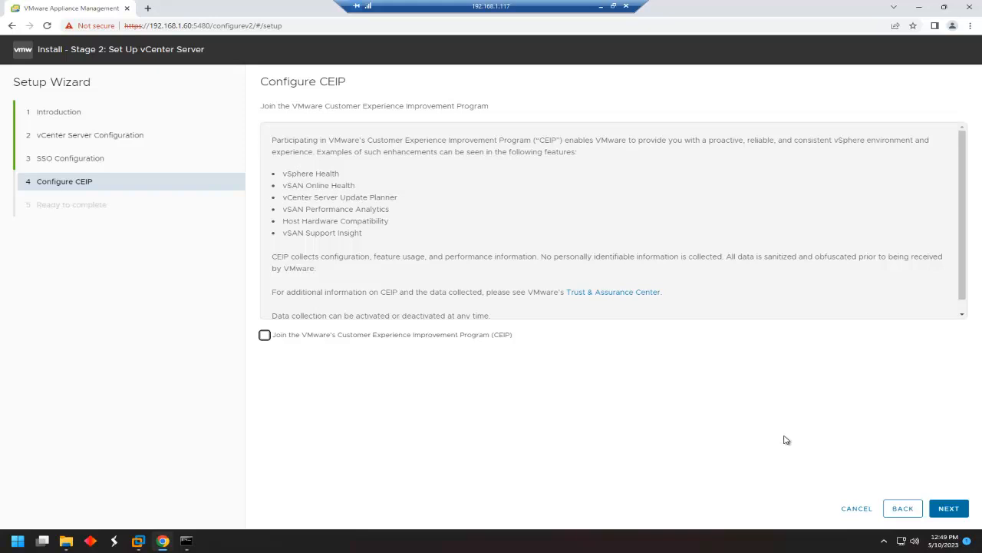
left_click(949, 510)
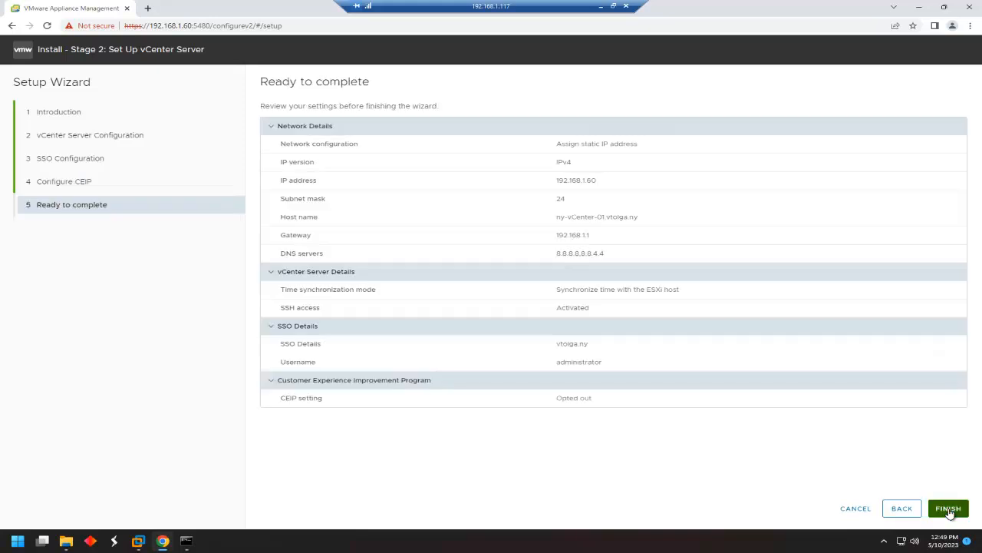
left_click(949, 509)
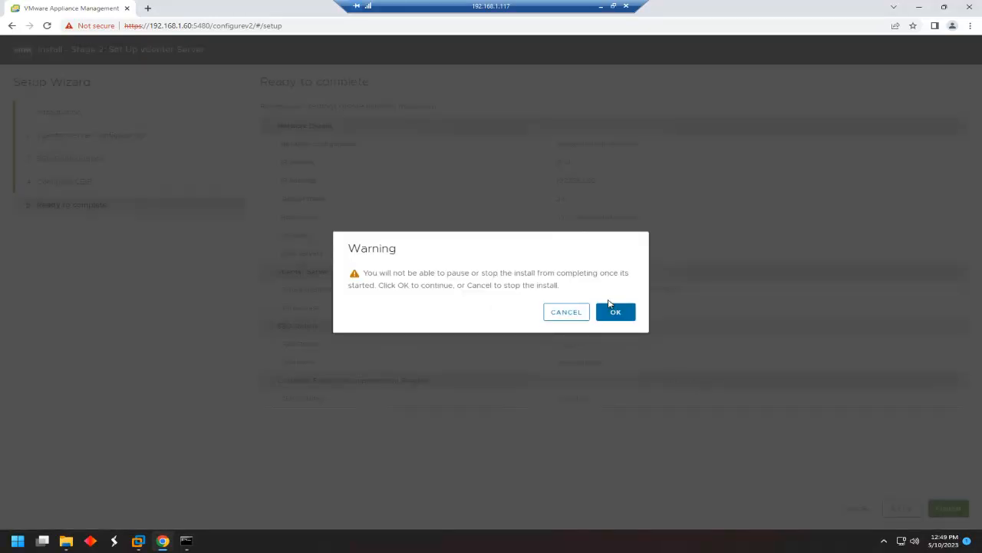
left_click(614, 312)
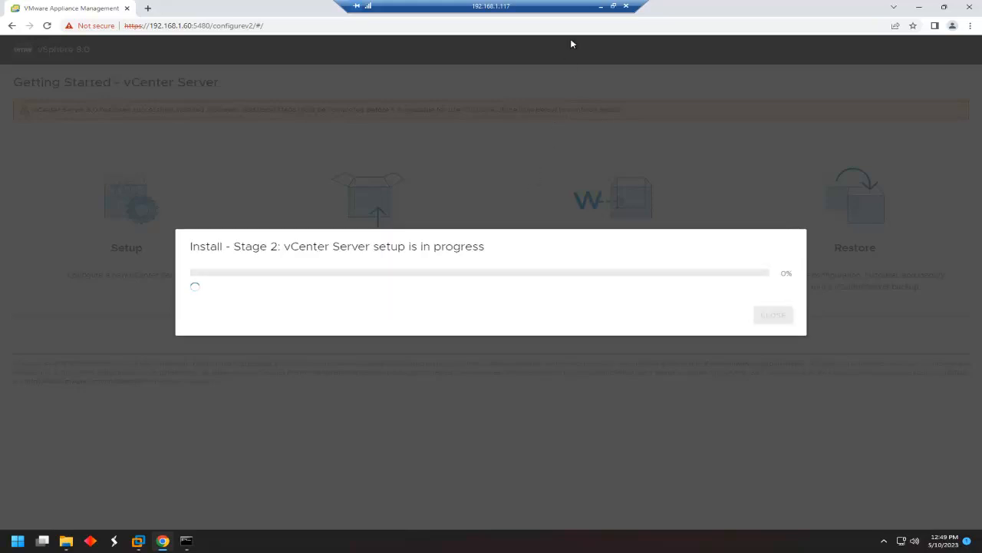
Close the 'Install - Stage 2: Complete' message once setup finishes.
left_click(601, 6)
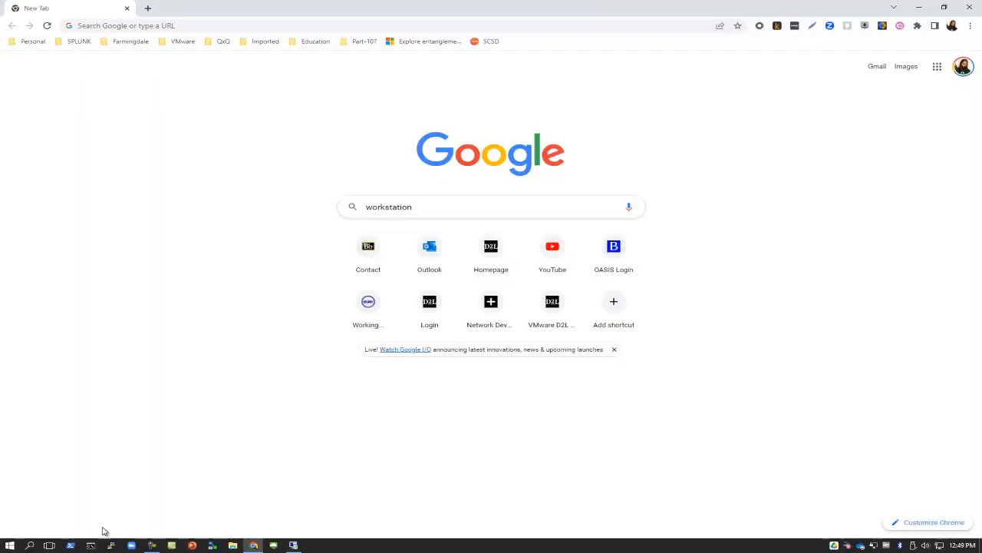
left_click(152, 545)
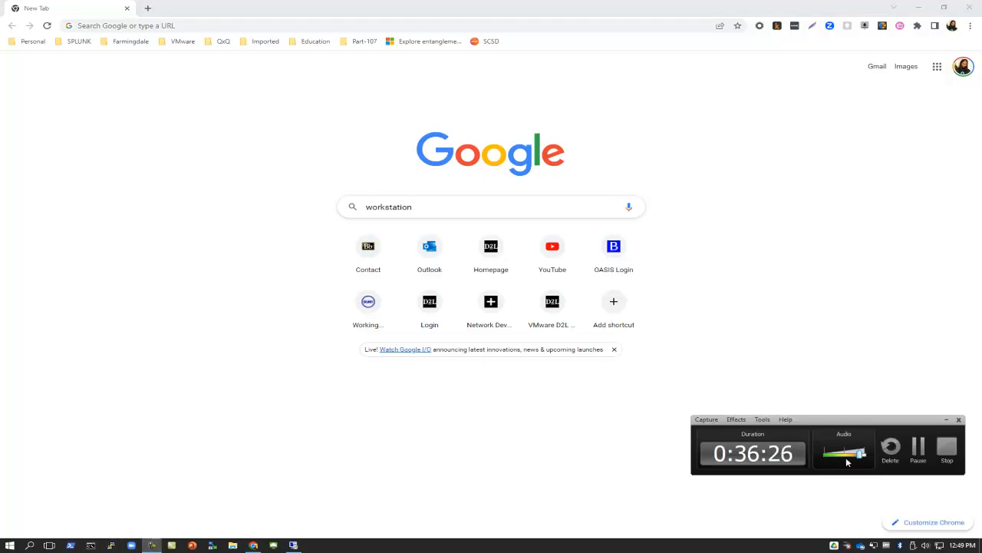
left_click(918, 449)
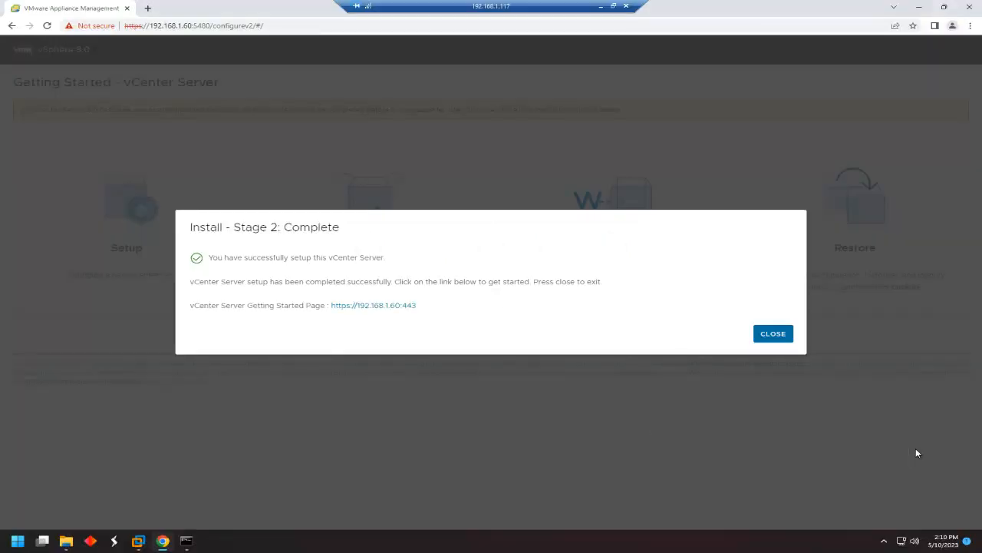
left_click(773, 335)
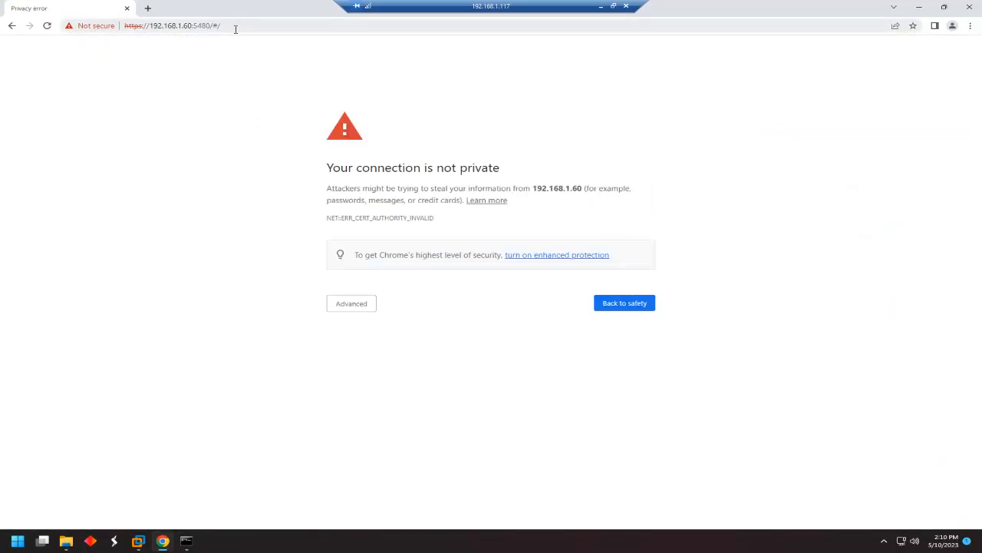
Bypass the untrusted-certificate warning and sign in with the SSO administrator account and its password.
left_click(354, 305)
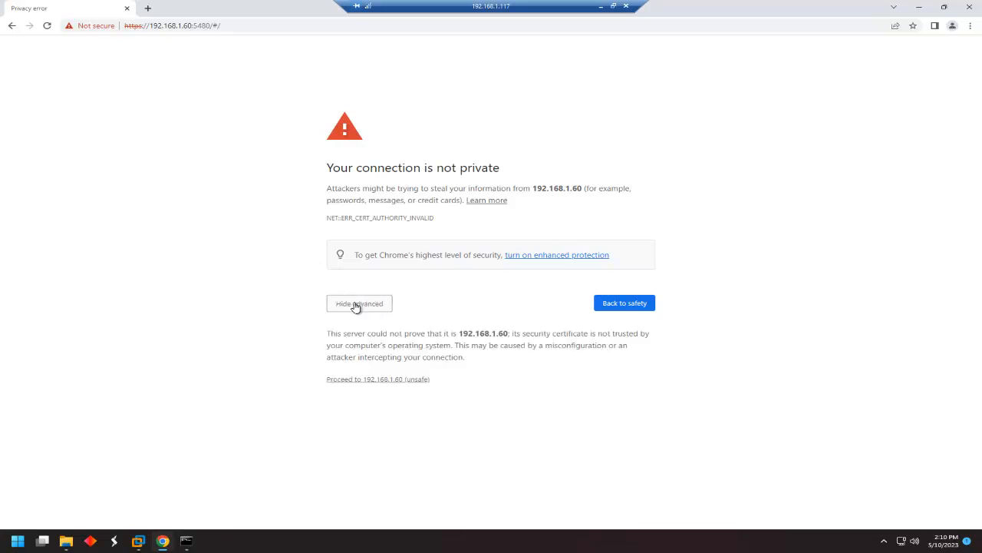
left_click(374, 379)
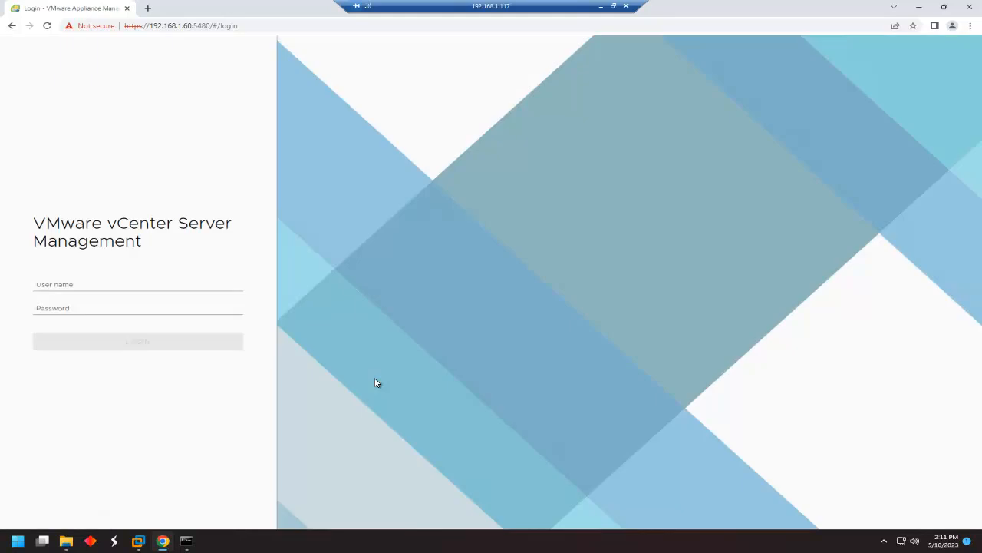
left_click(125, 281)
type("administrator@v")
type("tolga")
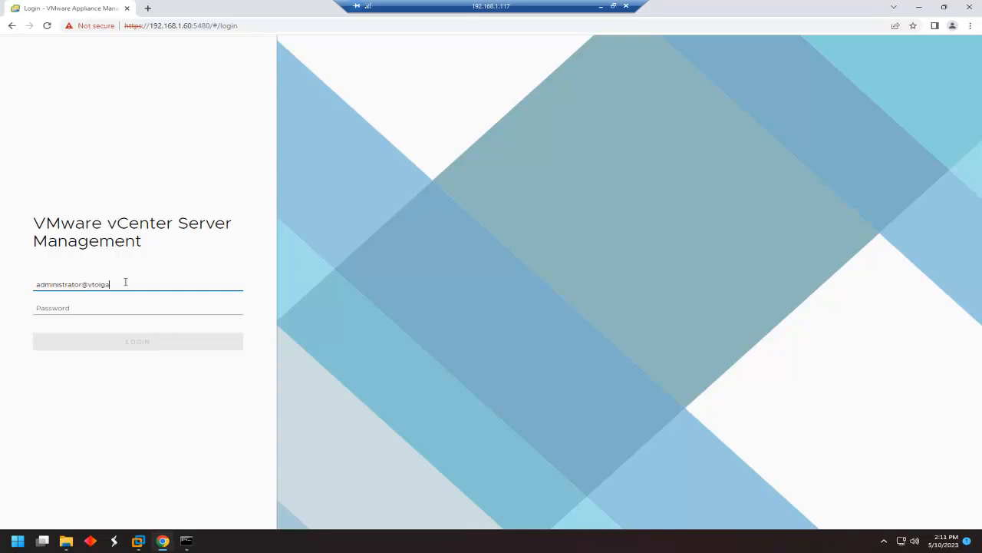
type(".ny")
key("Tab")
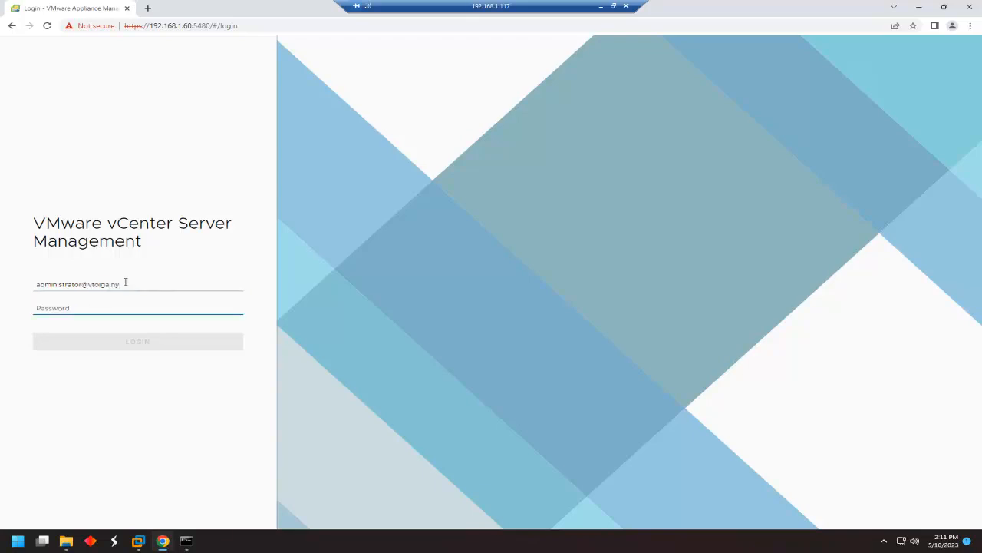
type("•")
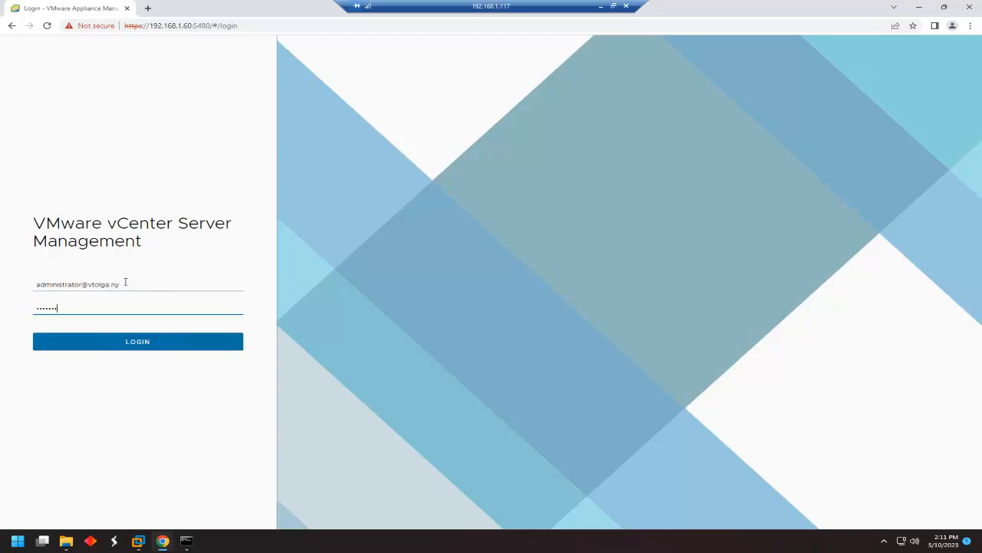
key("Return")
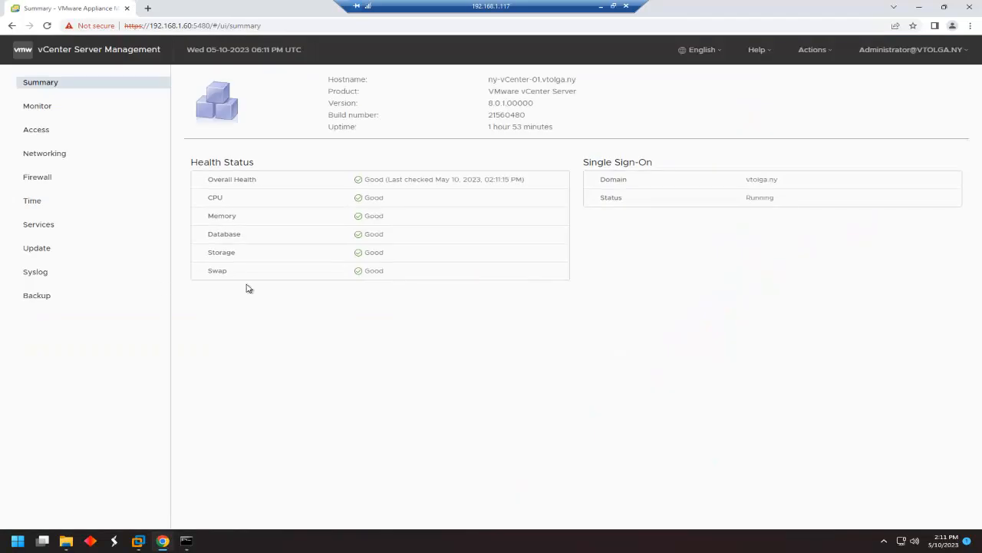
Look over the Monitor and Syslog pages, then load the address without the :5480 port and path.
left_click(53, 112)
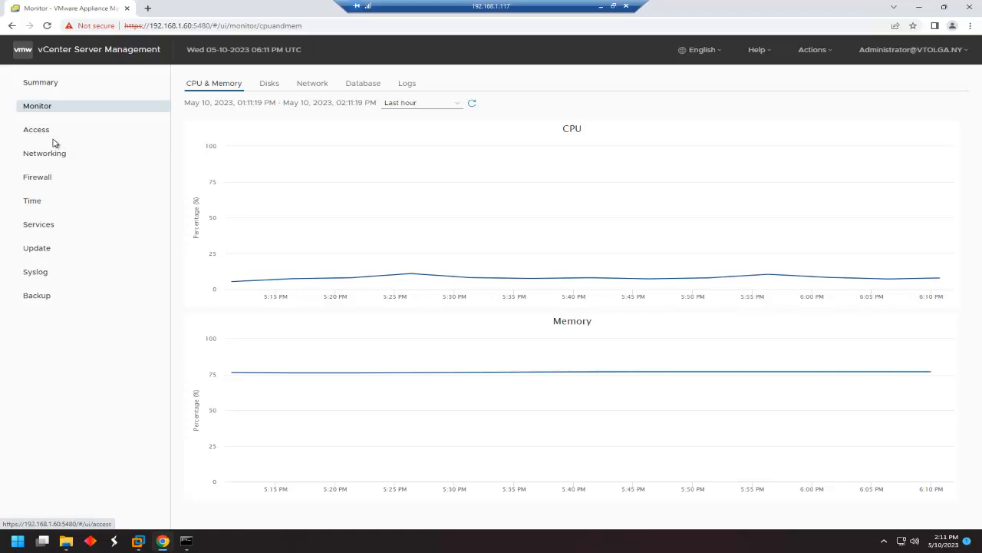
left_click(47, 274)
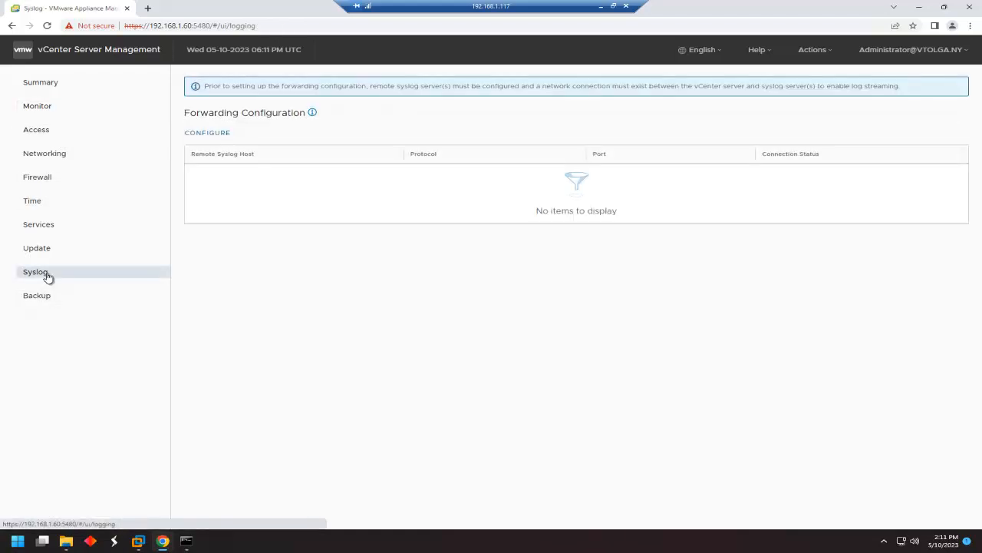
left_click(231, 27)
left_click(231, 26)
left_click_drag(190, 25, 261, 27)
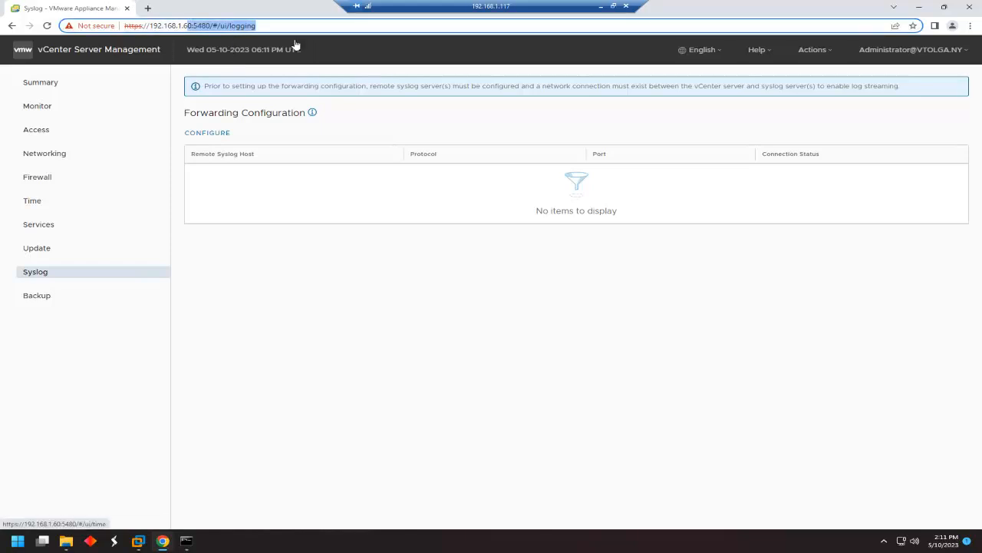
key("BackSpace")
key("Return")
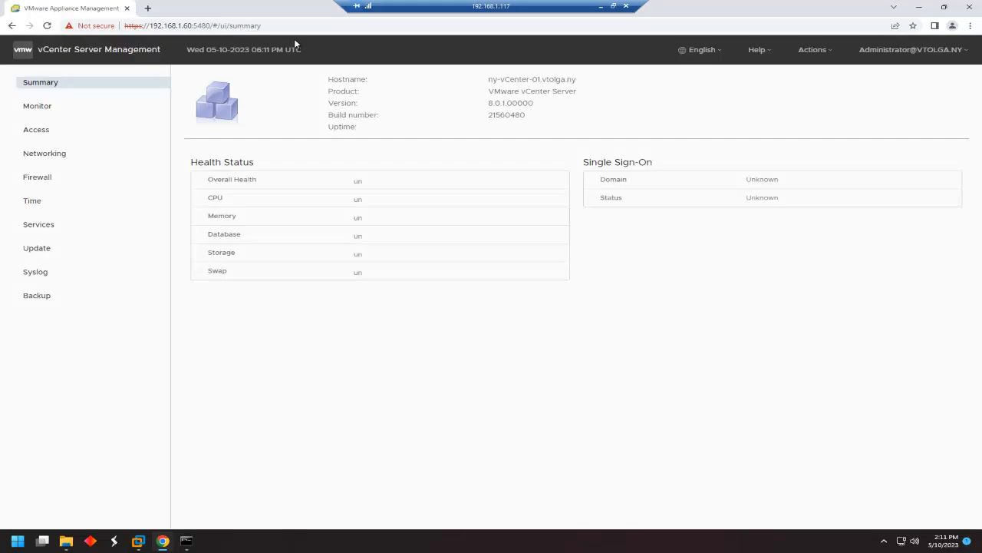
Strip the port and path from the address again to reach 192.168.1.60.
left_click(252, 27)
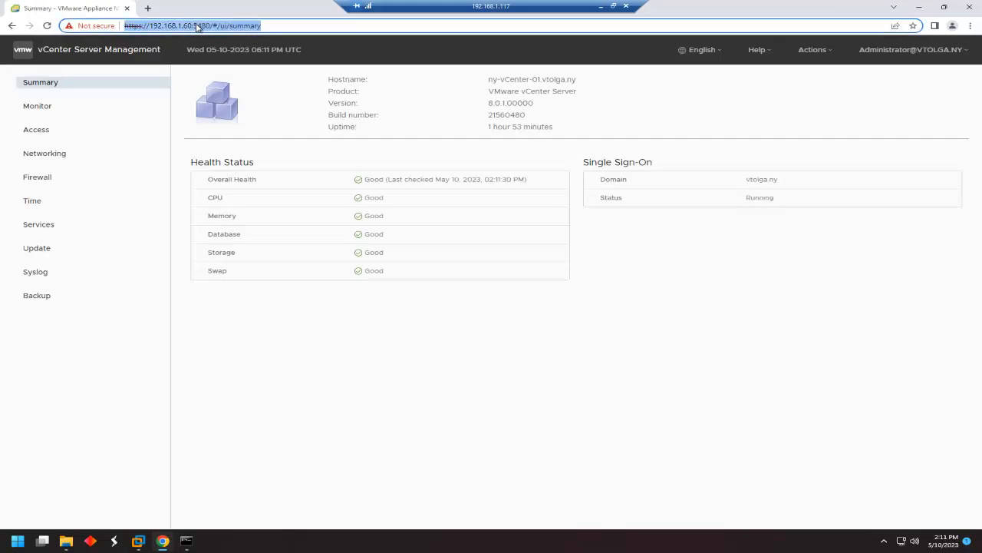
left_click(198, 26)
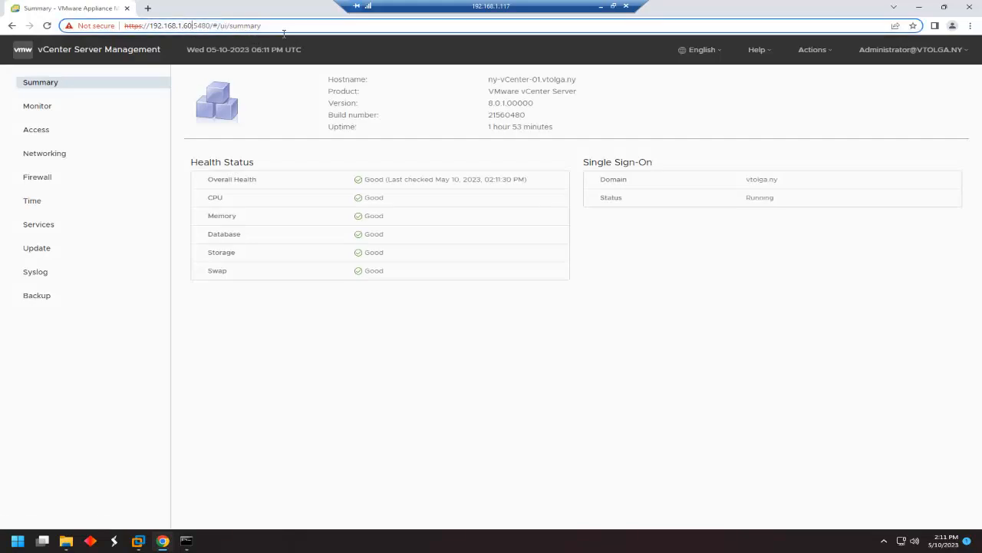
key("shift+End")
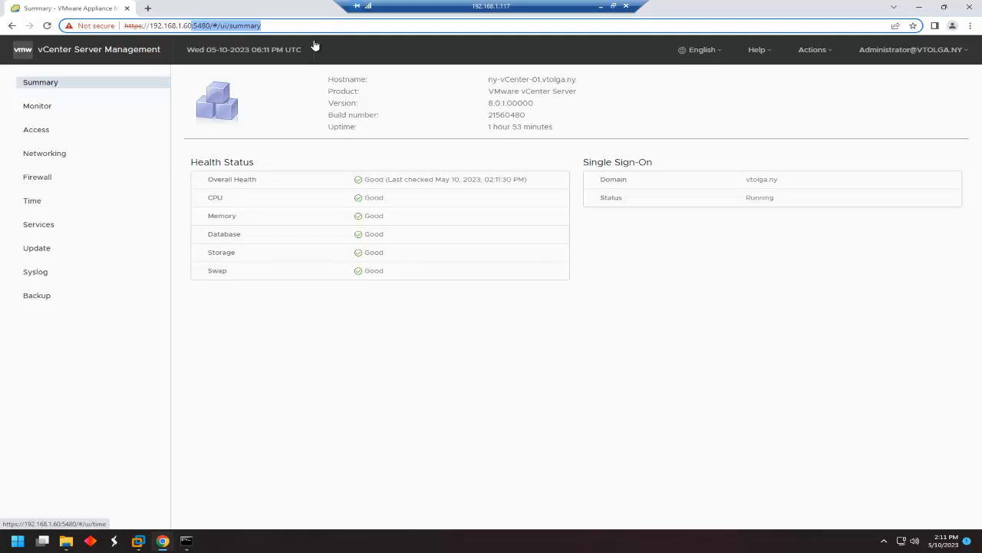
key("BackSpace")
Load the vSphere welcome page, launch vSphere Client, then return to Workstation's Home tab.
key("Return")
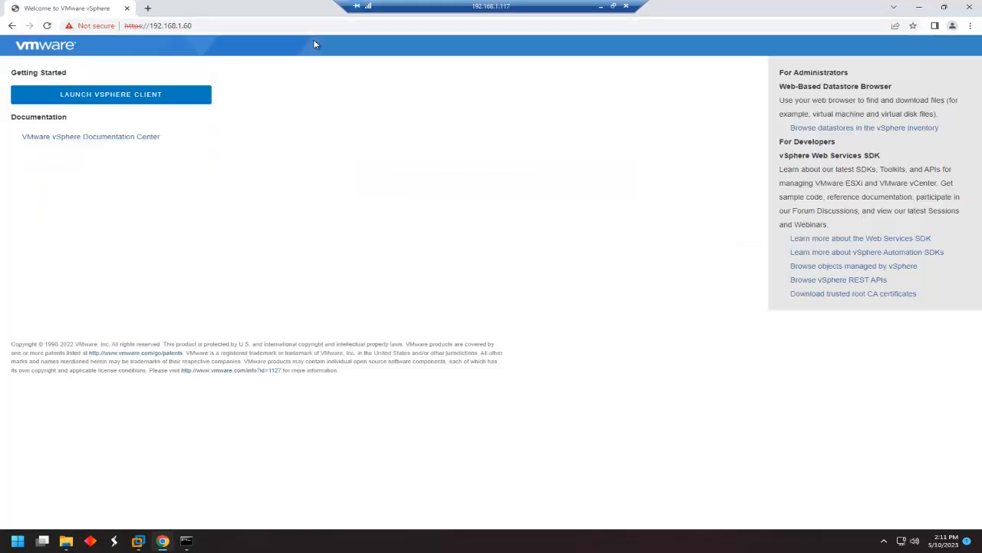
left_click(142, 99)
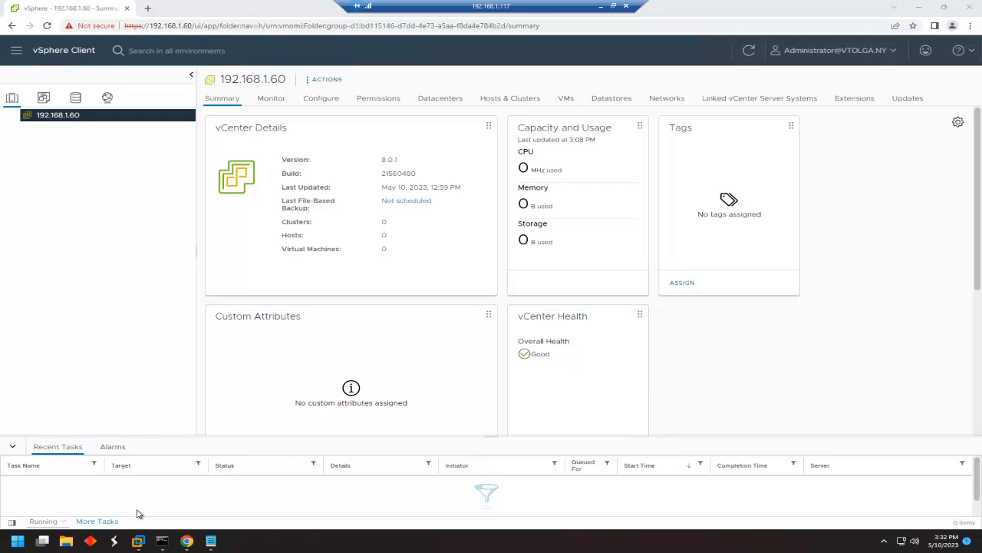
mouse_move(138, 540)
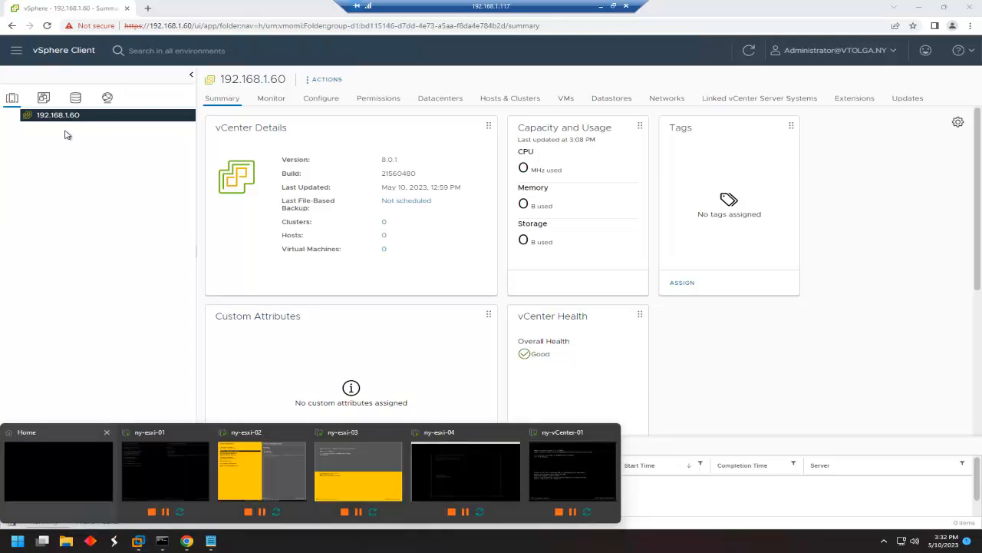
left_click(84, 453)
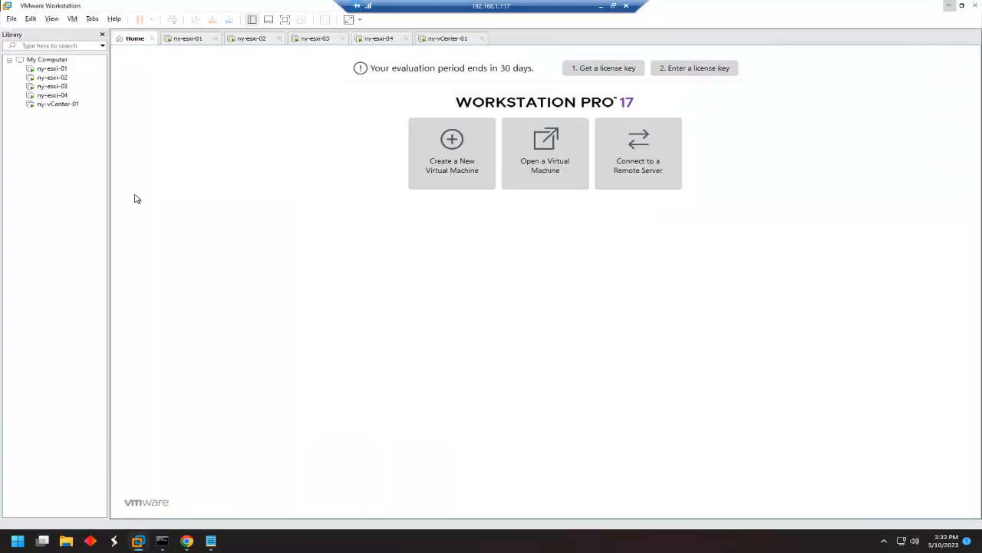
Shut down ny-esxi-01's guest system with Power > Shut Down Guest.
left_click(61, 72)
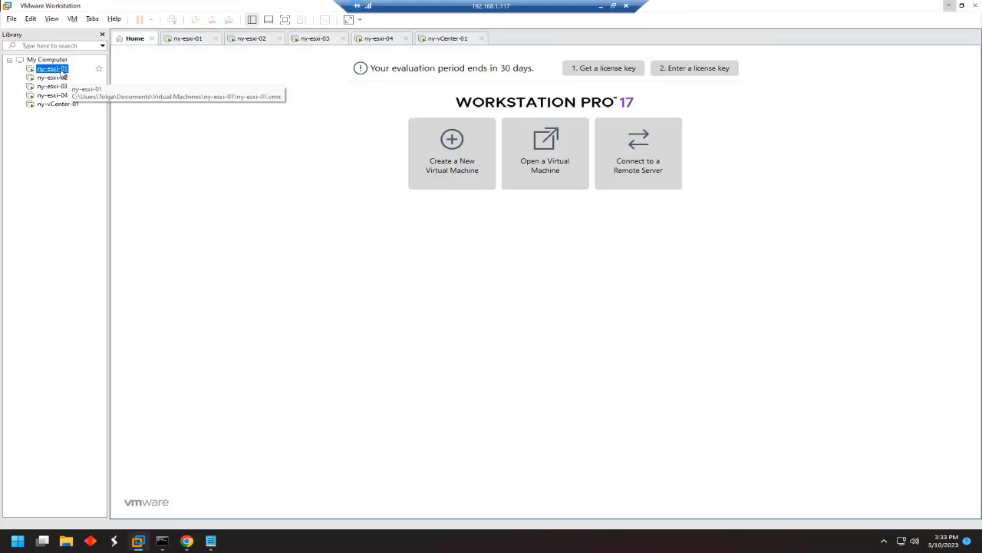
right_click(61, 72)
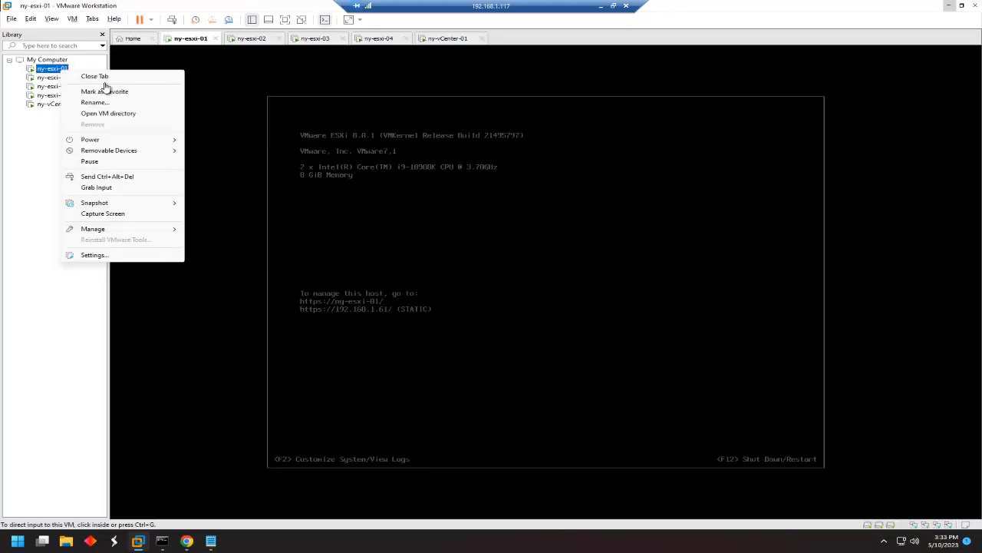
mouse_move(137, 144)
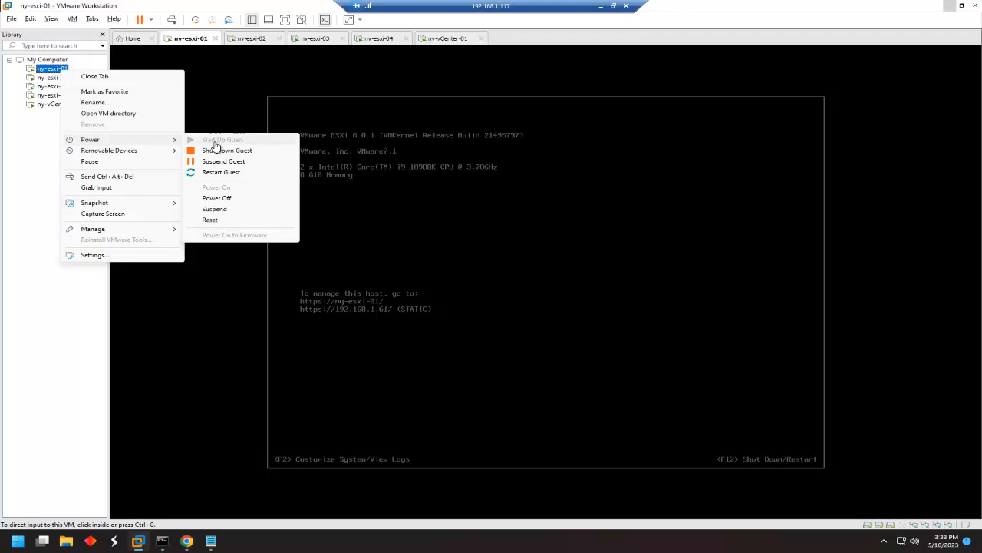
left_click(241, 152)
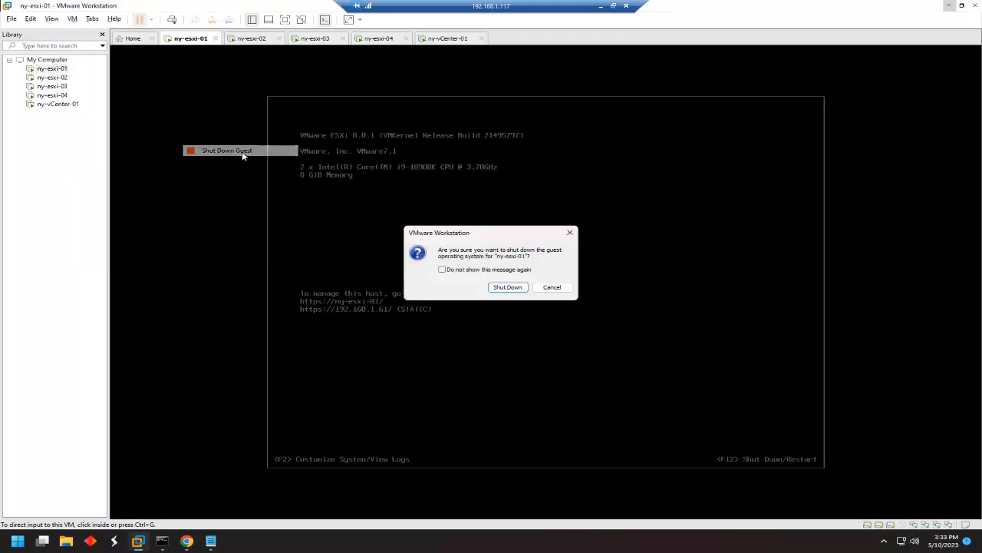
left_click(509, 289)
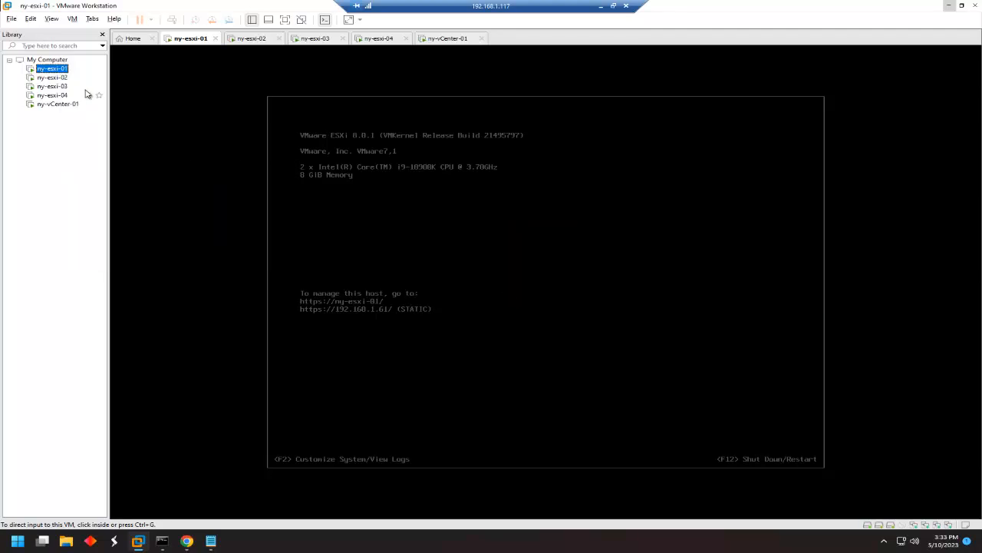
Shut down ny-esxi-02's guest system the same way.
right_click(63, 81)
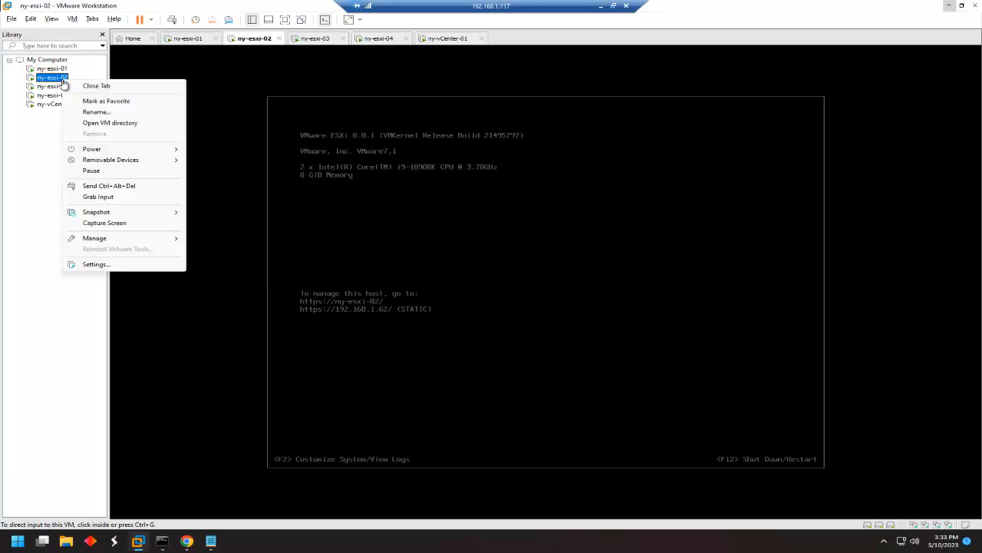
mouse_move(131, 151)
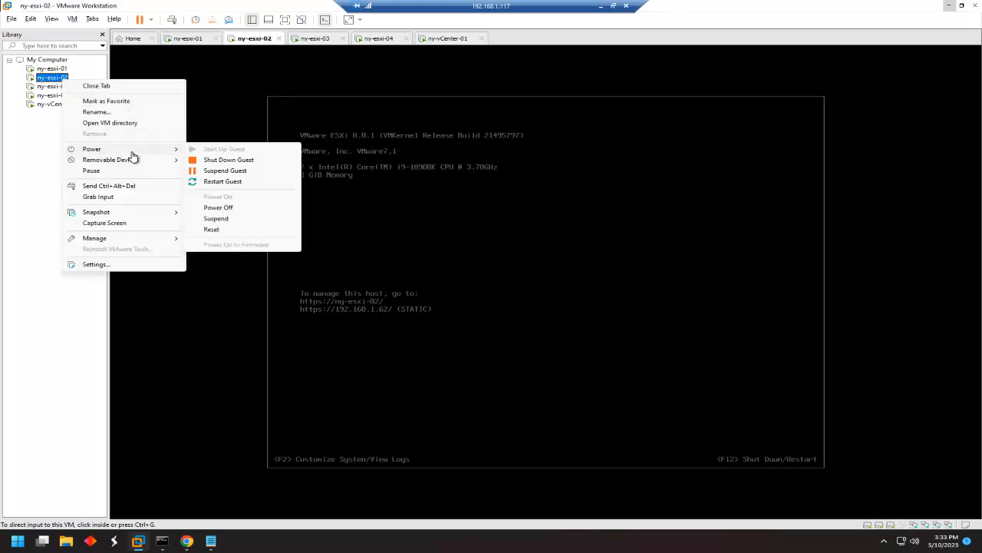
left_click(228, 160)
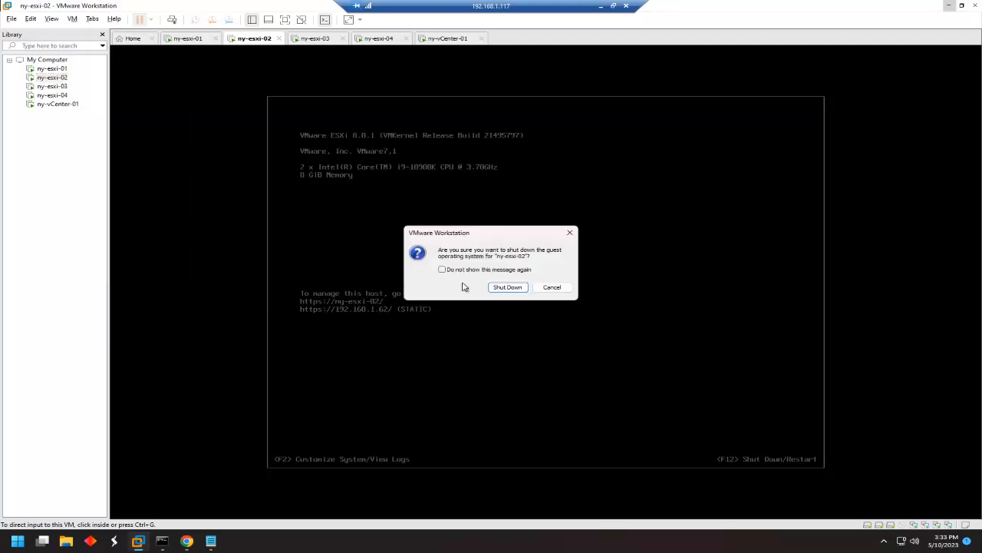
left_click(518, 287)
Shut down ny-esxi-03's guest system as well.
left_click(63, 89)
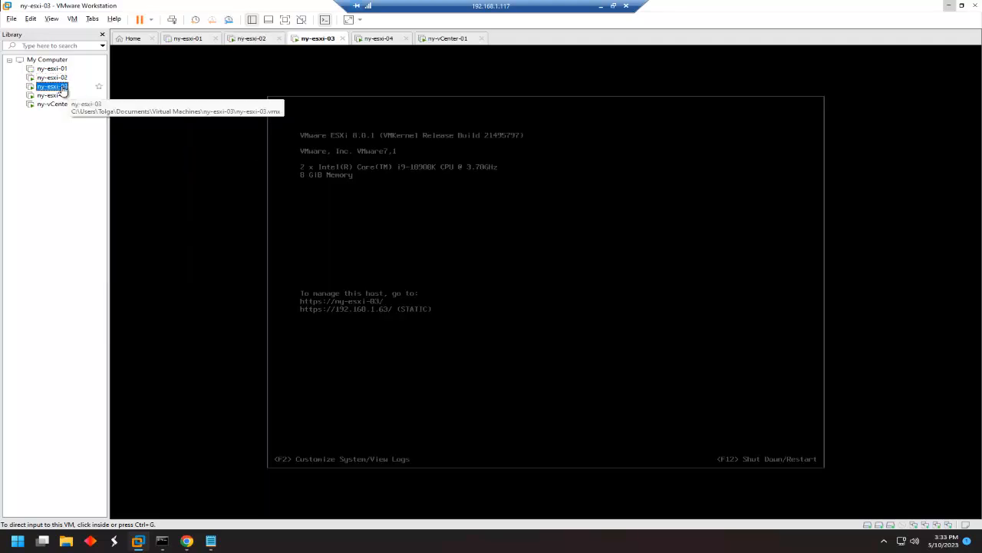
right_click(63, 89)
mouse_move(125, 157)
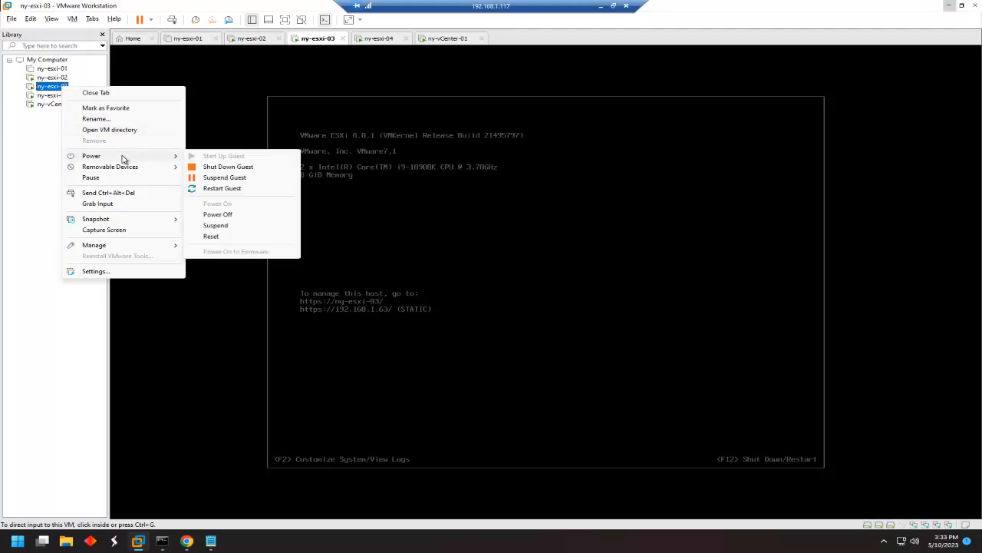
left_click(234, 167)
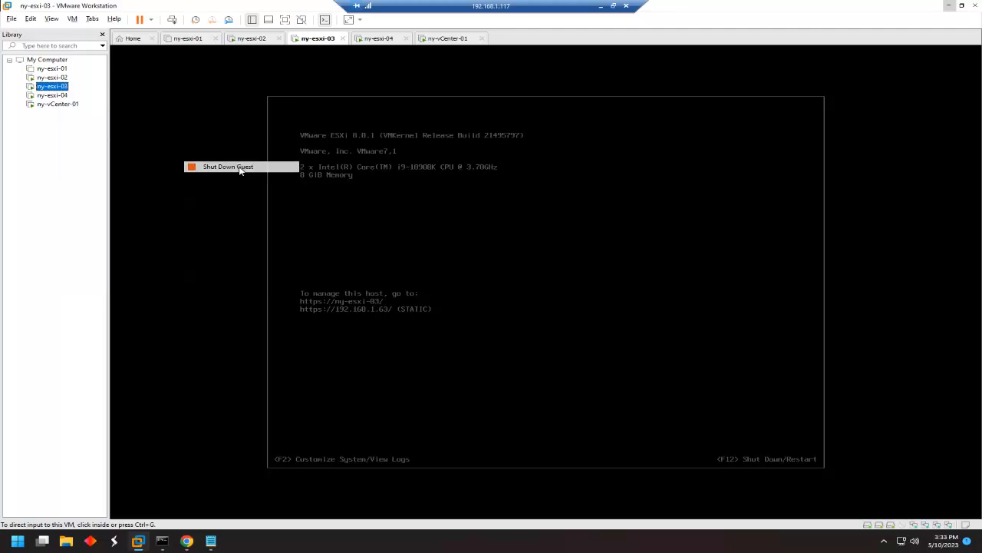
left_click(506, 289)
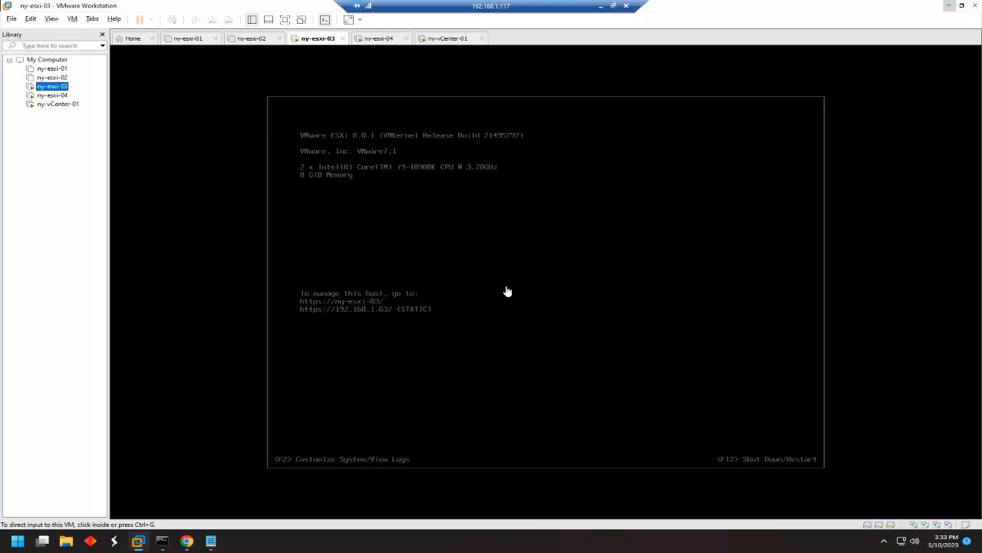
Review ny-esxi-04's virtual machine settings without saving changes, then switch to File Explorer.
left_click(54, 95)
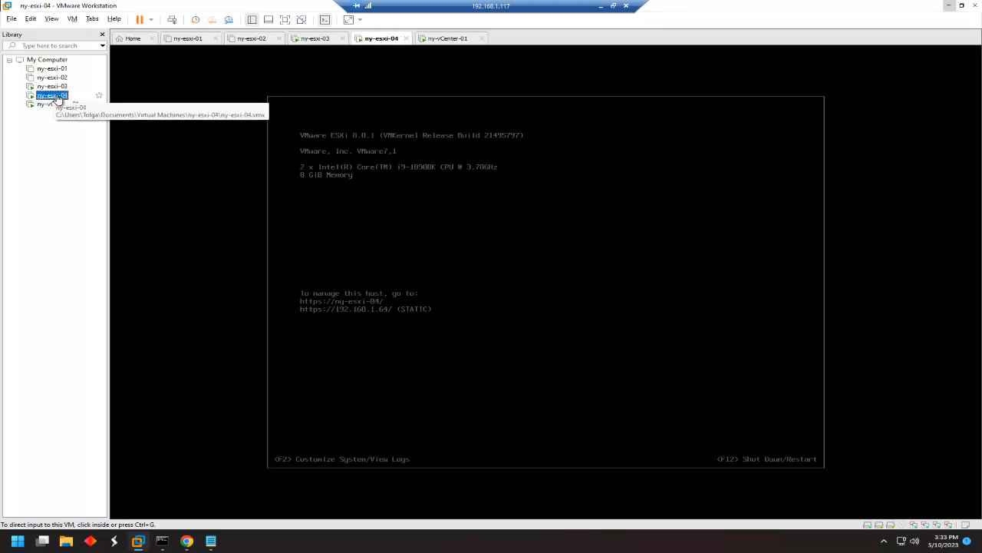
right_click(56, 98)
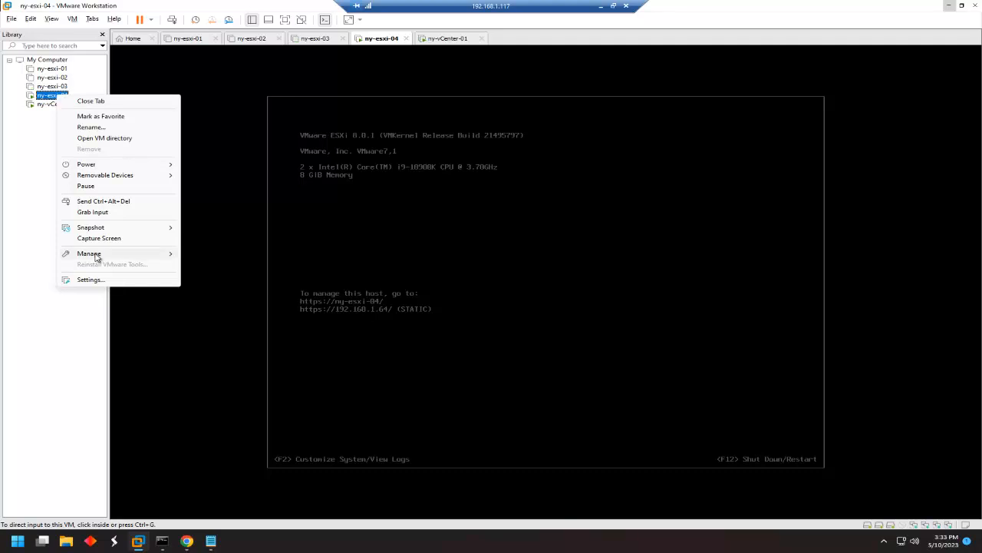
left_click(91, 279)
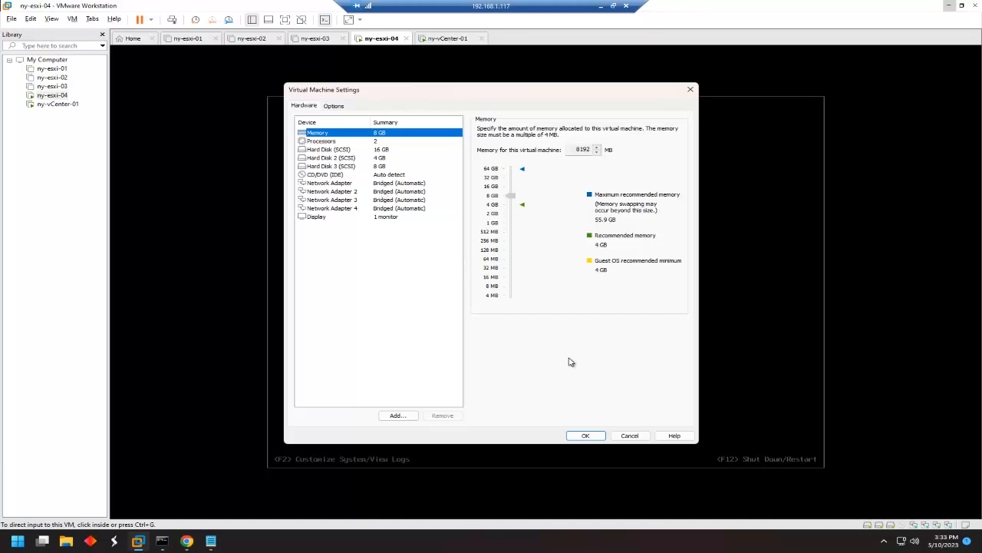
left_click(630, 435)
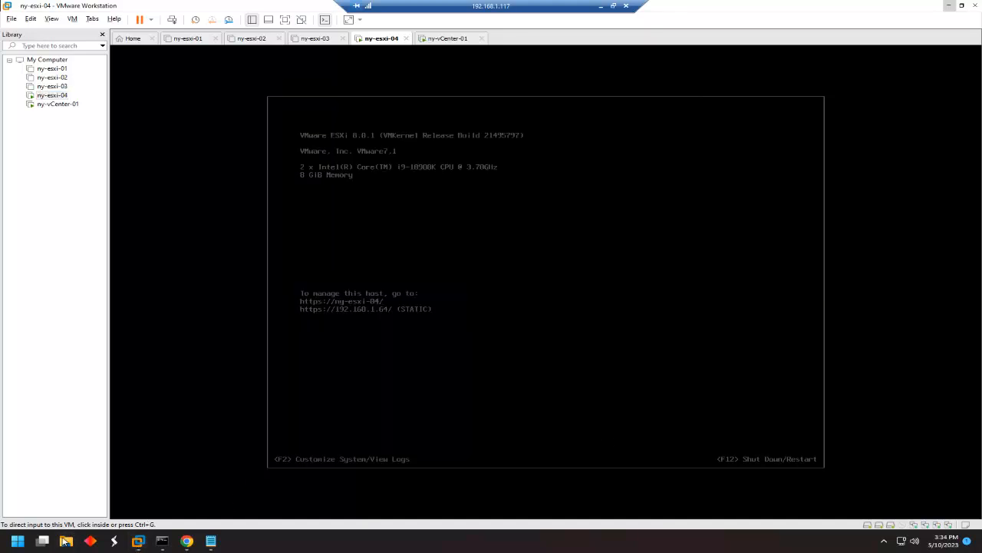
left_click(66, 540)
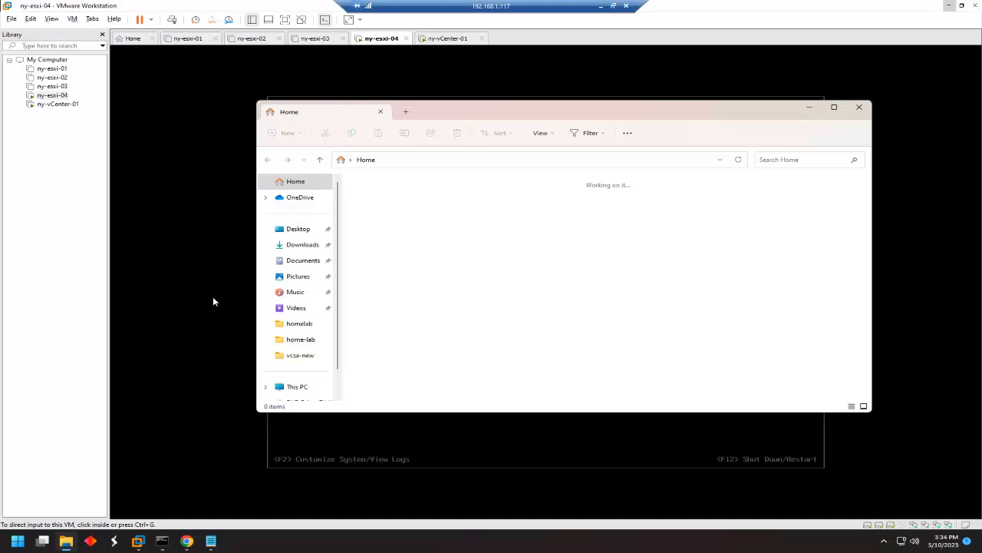
Browse to Documents\Virtual Machines\ny-esxi-01, widen the Type column, and select the configuration file.
left_click(303, 260)
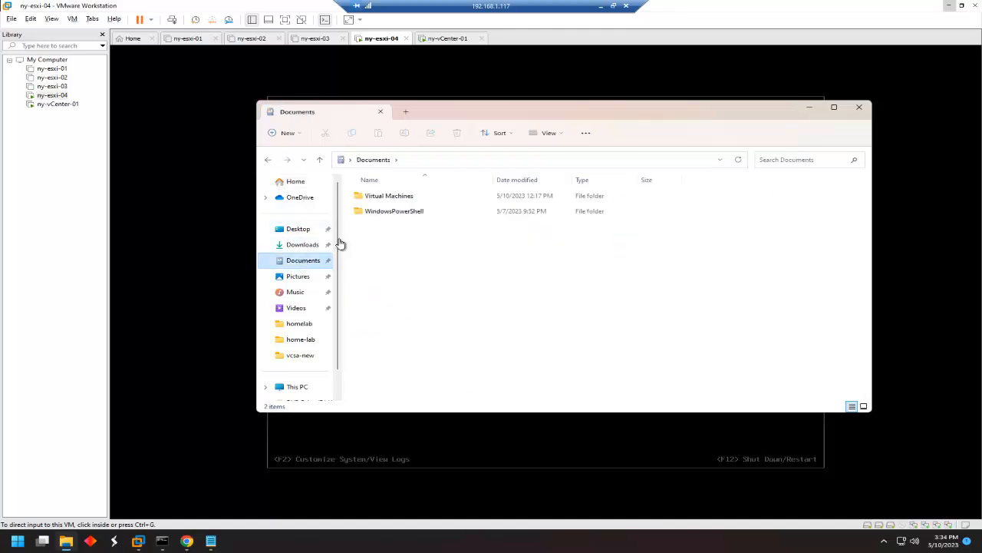
double_click(402, 198)
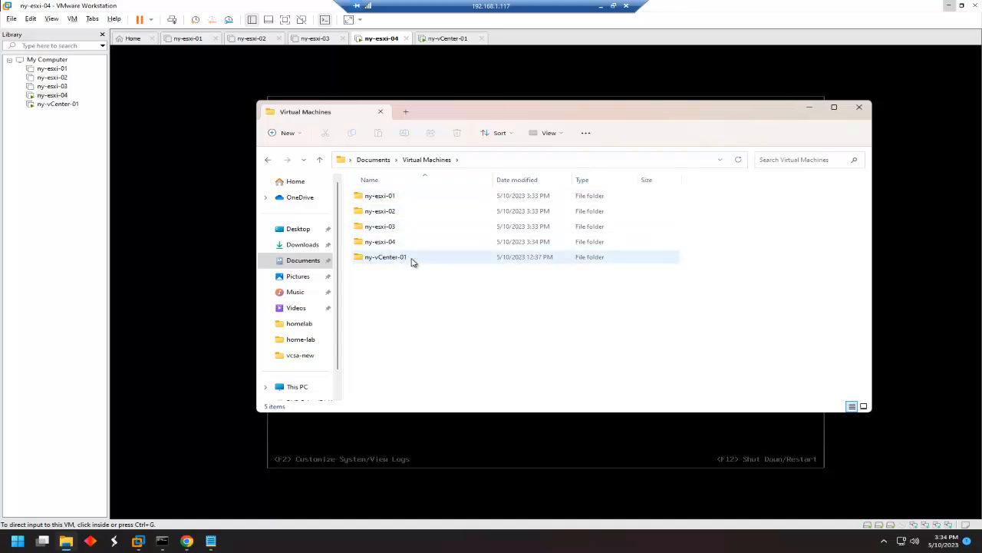
double_click(397, 201)
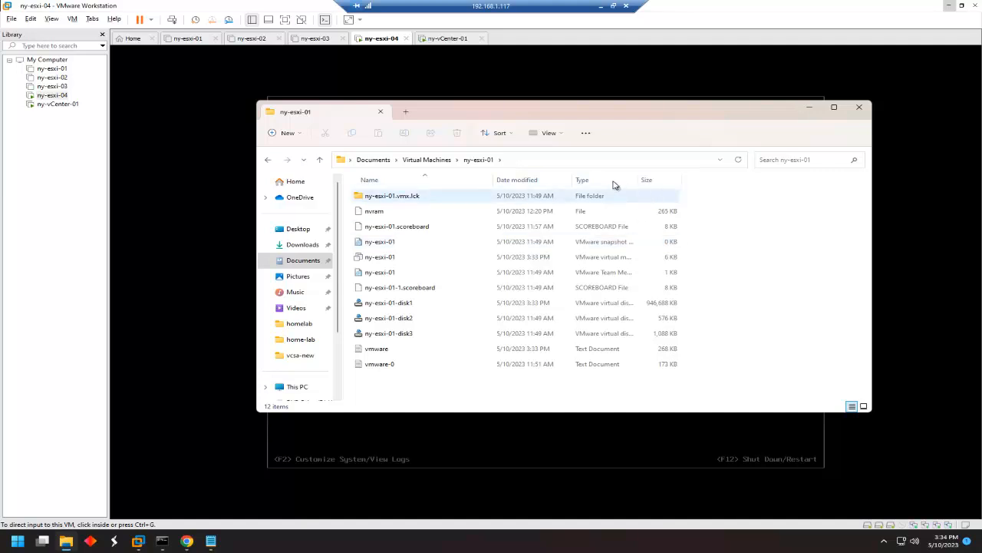
left_click_drag(637, 182, 760, 184)
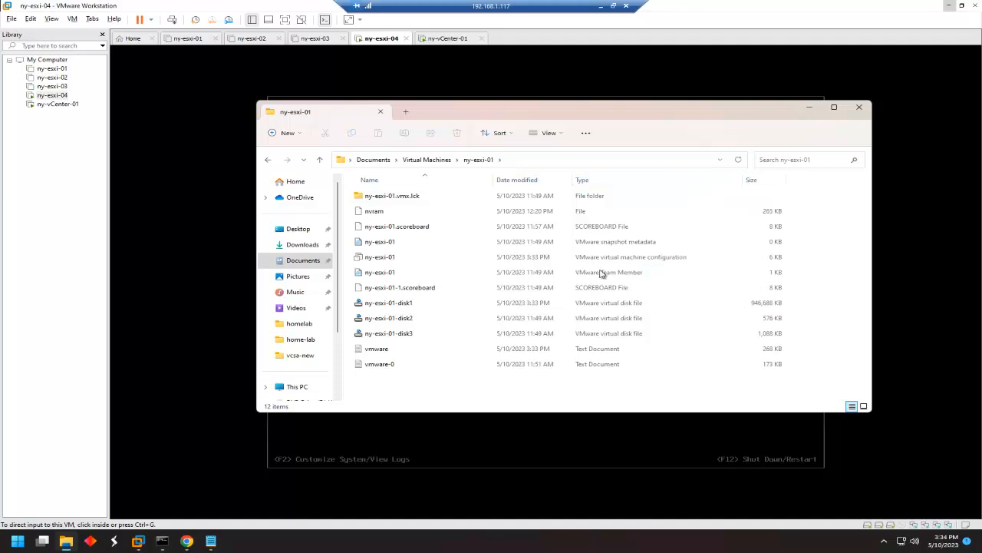
left_click(607, 262)
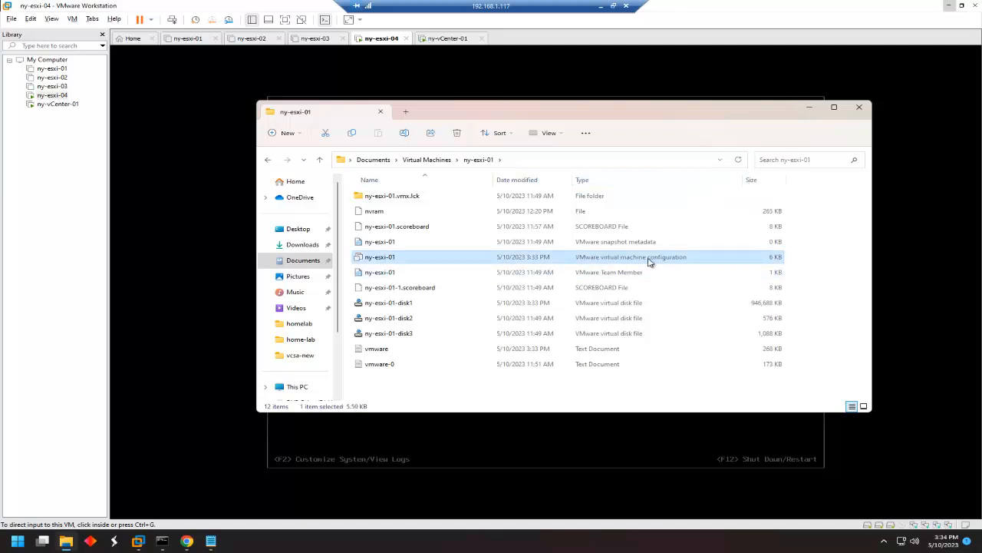
Open ny-esxi-01's .vmx configuration file with Notepad.
right_click(405, 261)
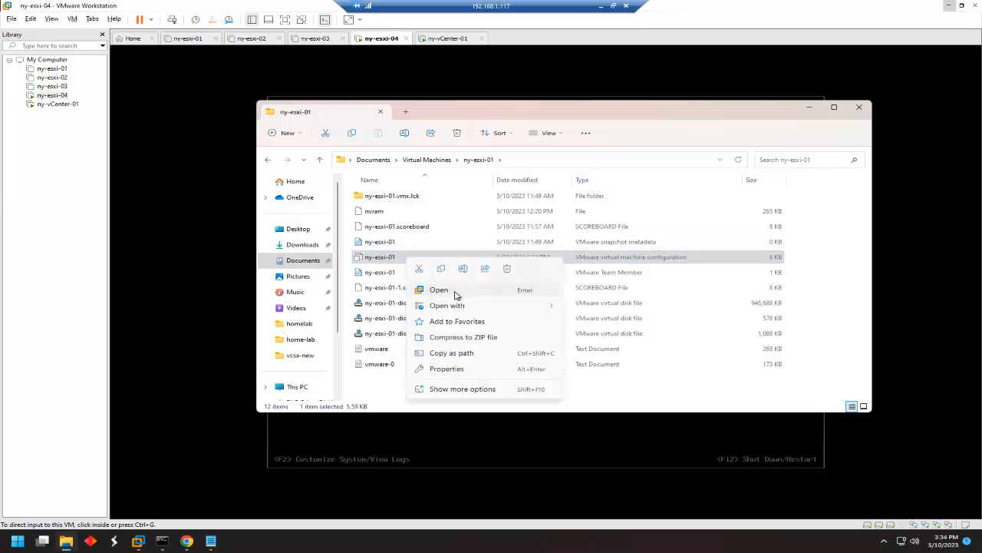
mouse_move(459, 311)
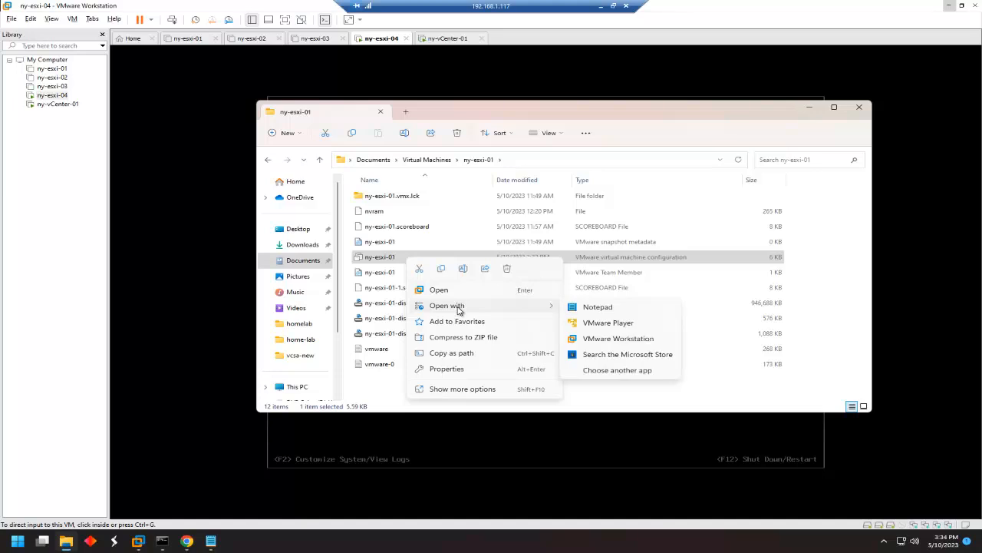
left_click(607, 309)
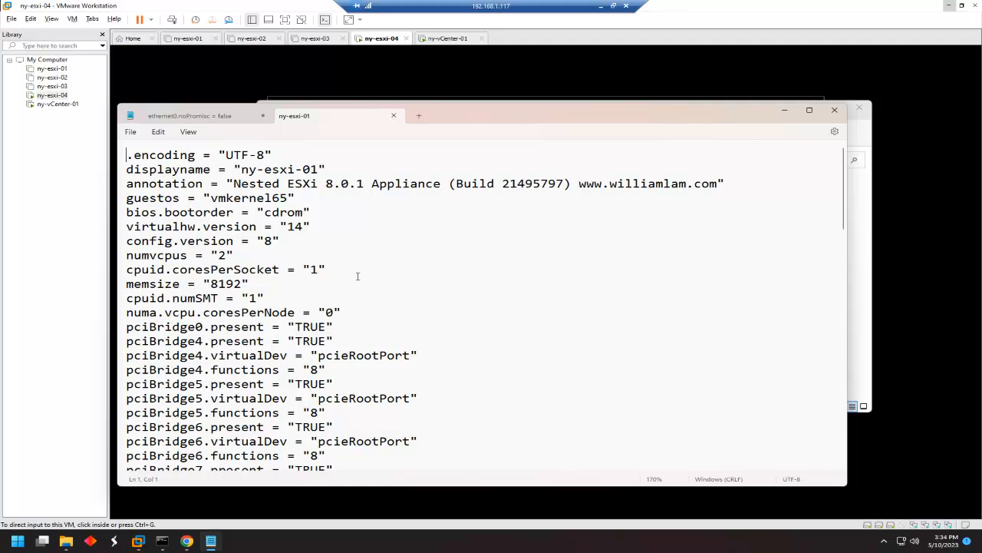
Add a blank line after the final ethernet3 entry, then minimize Notepad.
scroll(357, 276, "down", 2)
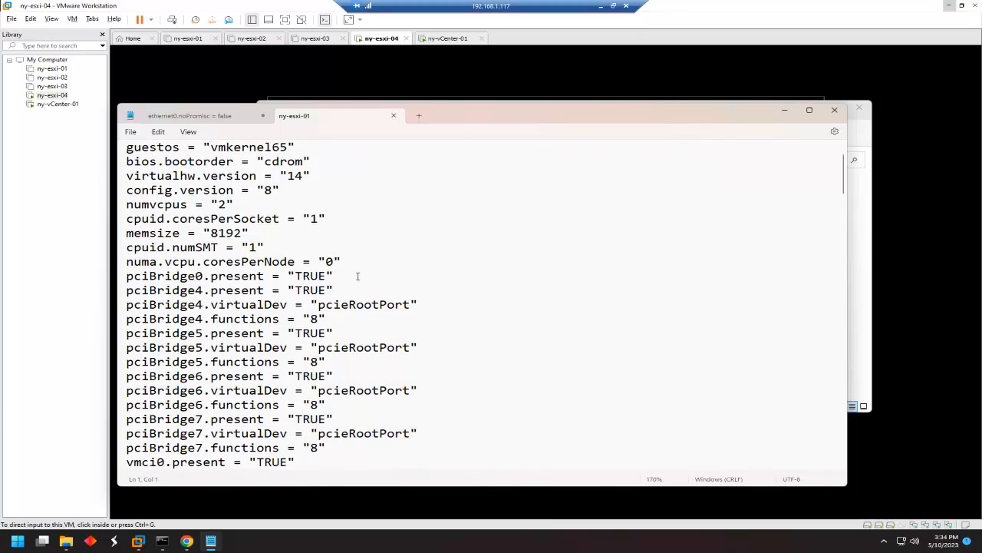
scroll(358, 276, "down", 17)
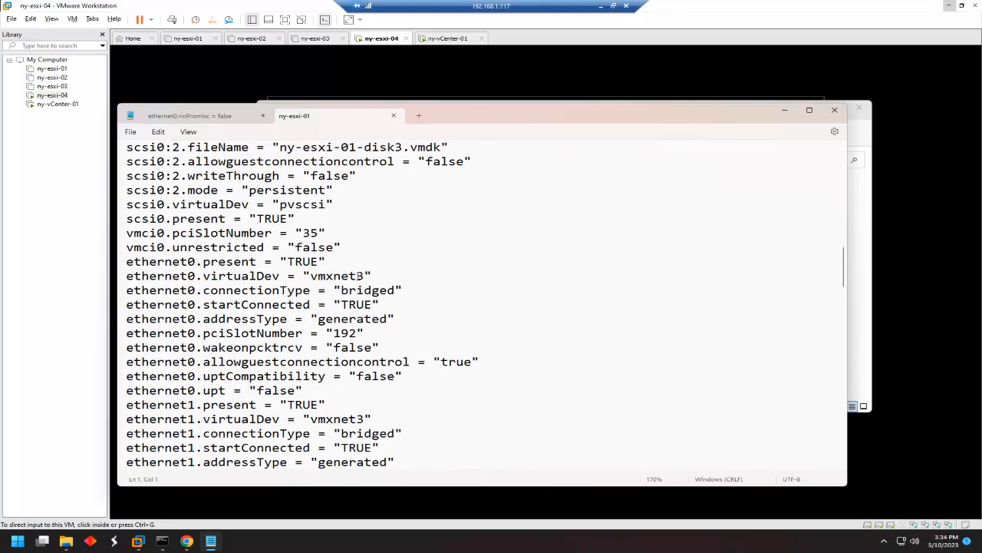
scroll(162, 236, "down", 2)
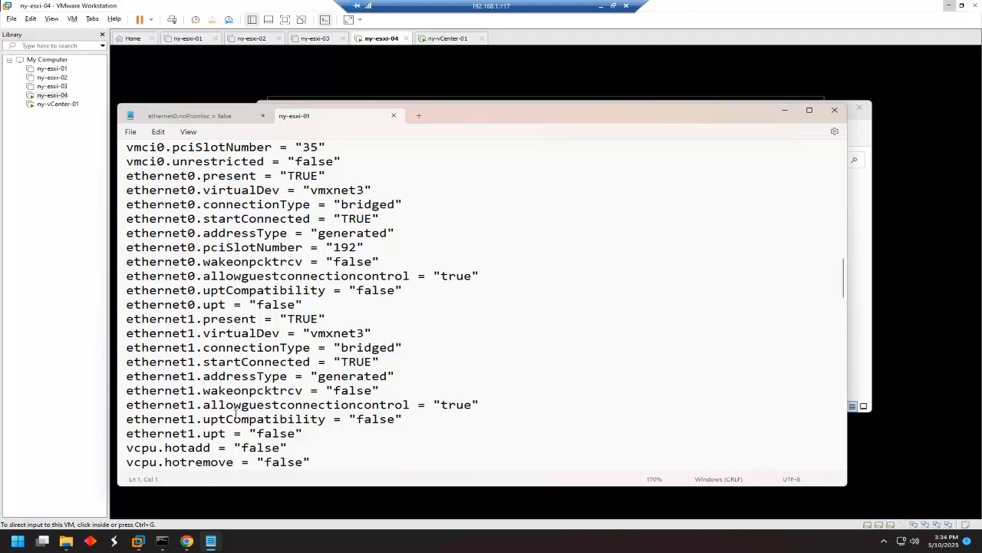
scroll(228, 377, "down", 13)
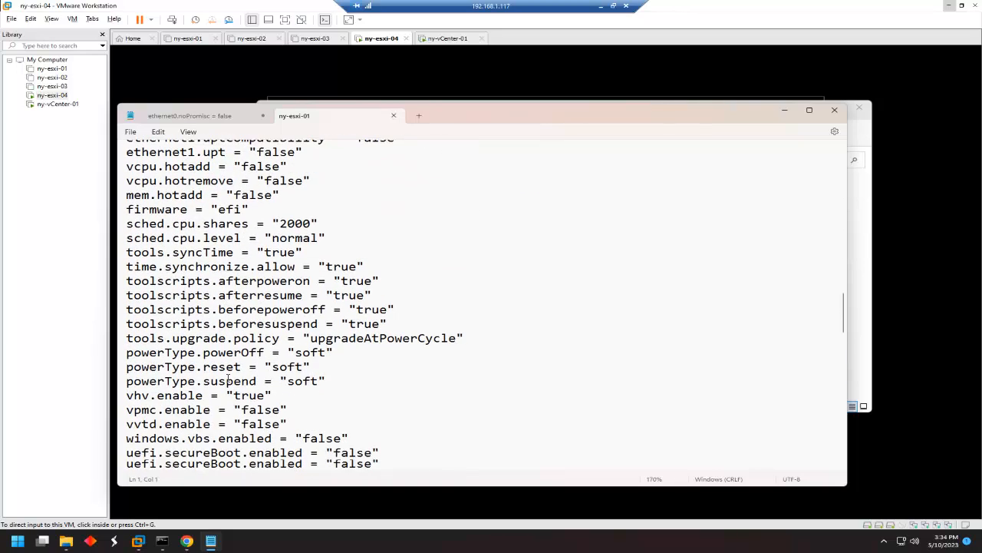
scroll(228, 377, "down", 15)
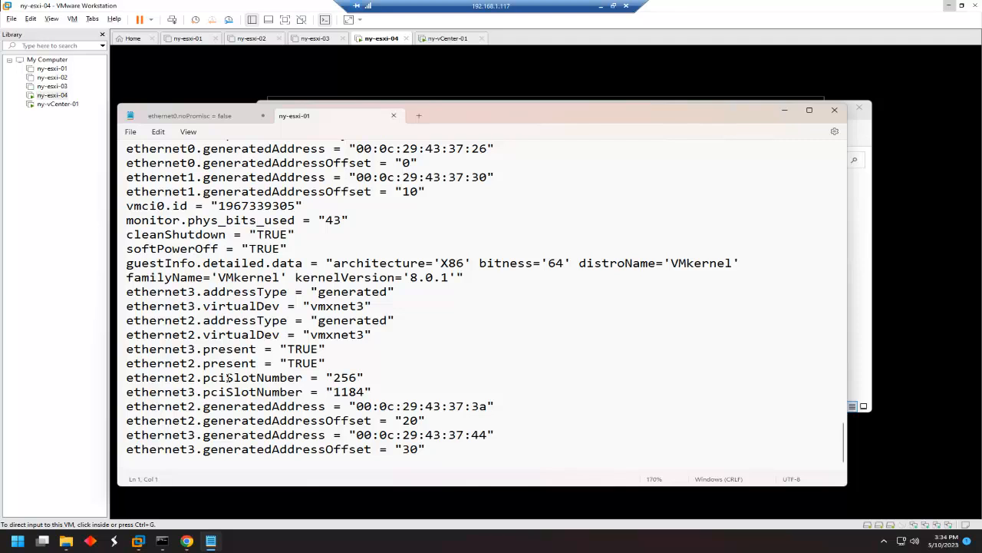
left_click(453, 457)
key("Return")
scroll(430, 386, "down", 1)
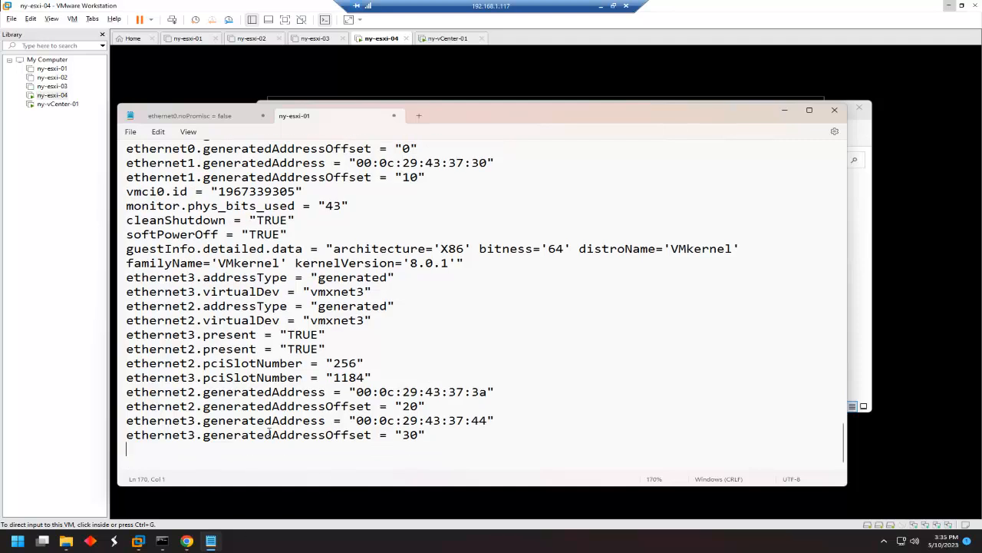
left_click(211, 541)
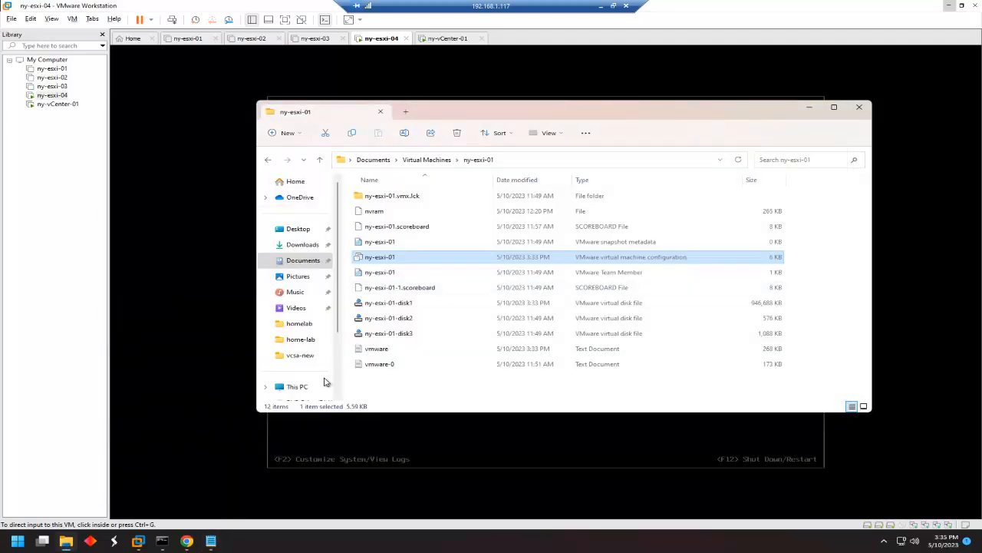
Copy the four ethernet noPromisc = "false" lines from the noPromisc note.
left_click(210, 541)
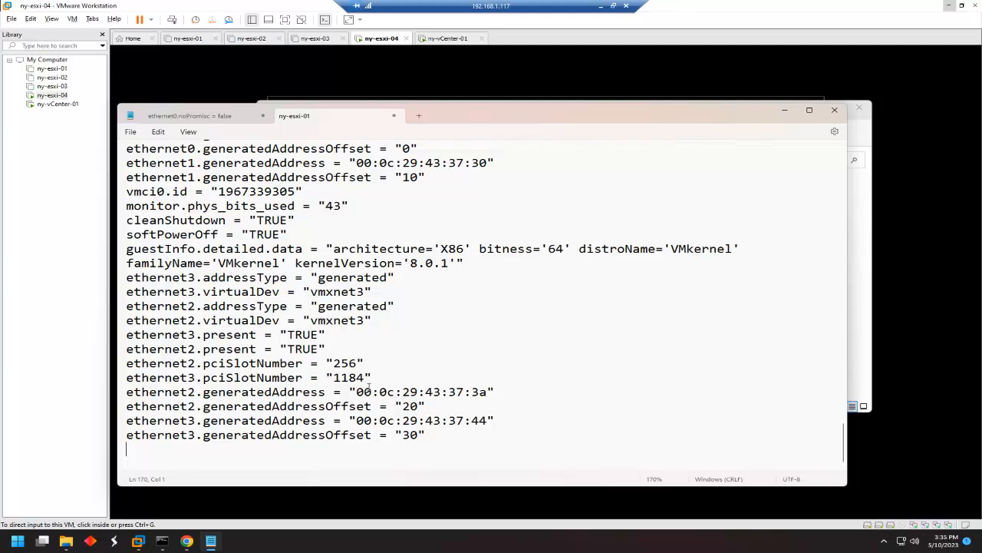
left_click(188, 119)
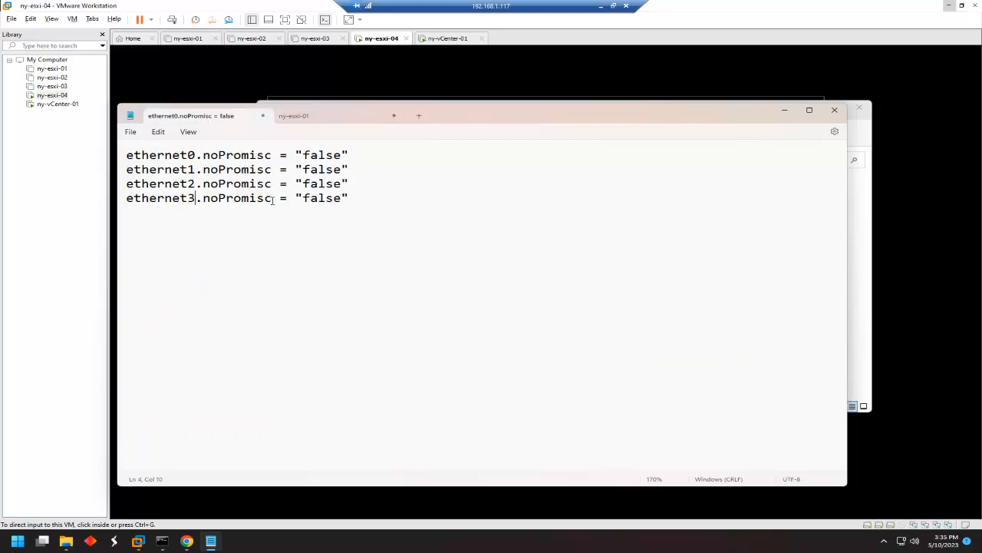
left_click_drag(351, 194, 114, 153)
key("super+c")
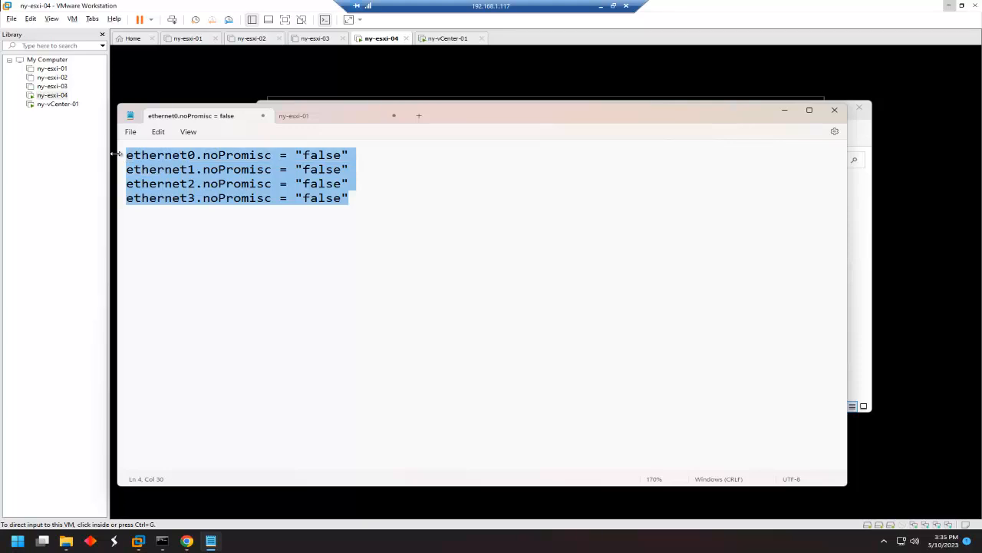
right_click(303, 179)
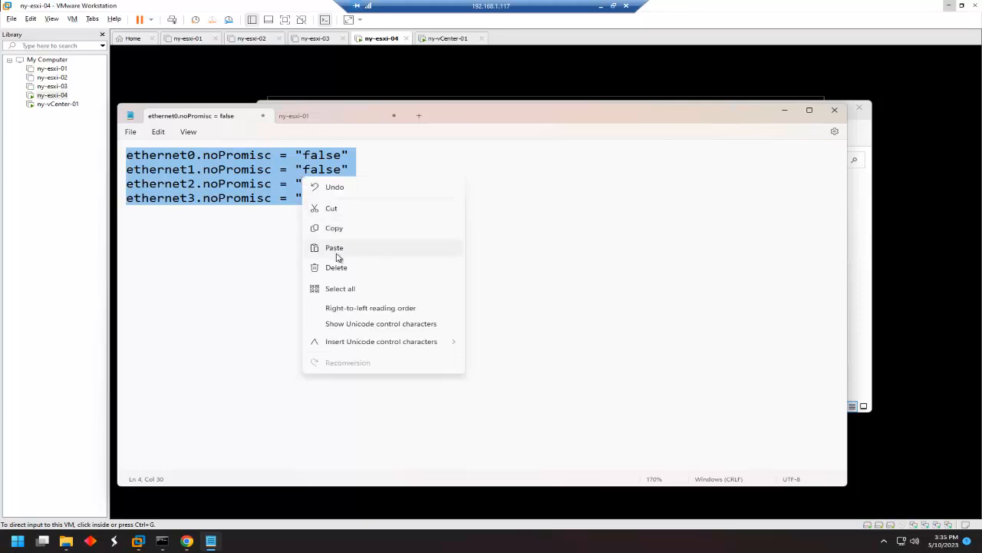
left_click(340, 228)
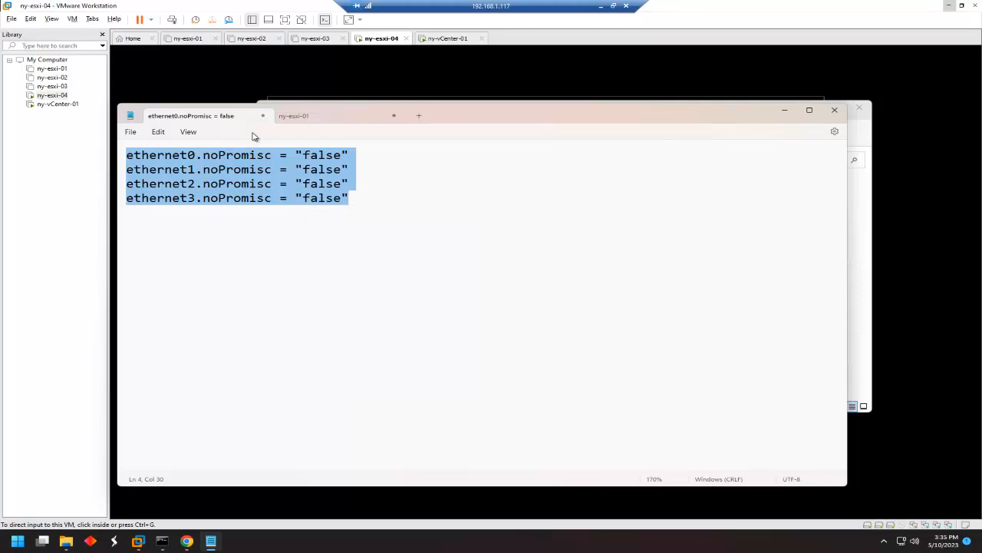
Paste the lines at the end of ny-esxi-01's .vmx, save, and close it.
left_click(317, 116)
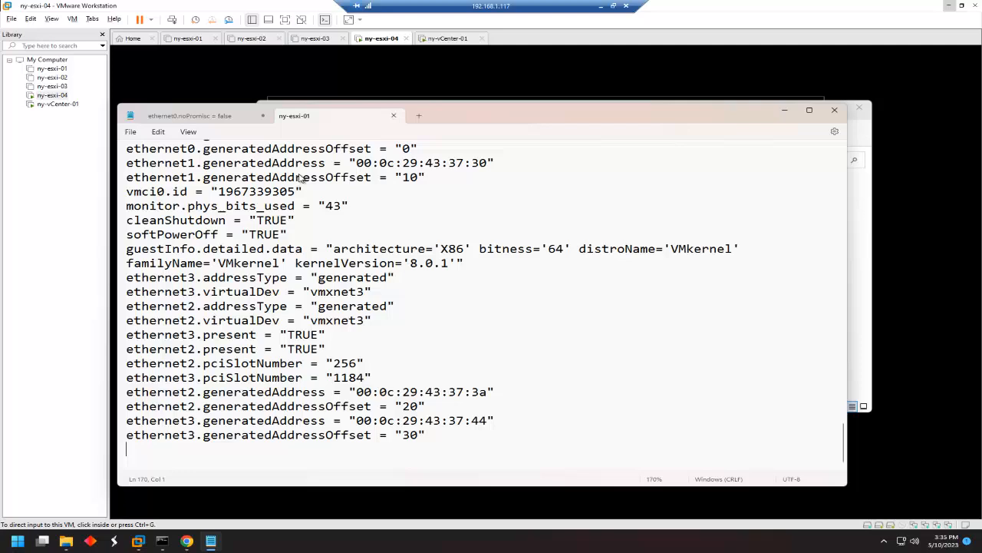
right_click(198, 452)
left_click(246, 327)
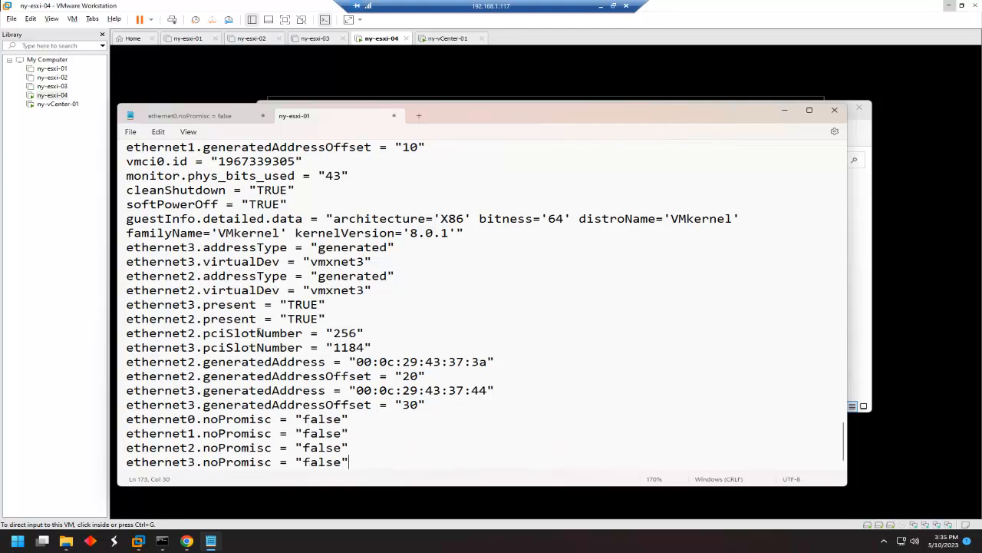
scroll(278, 432, "down", 1)
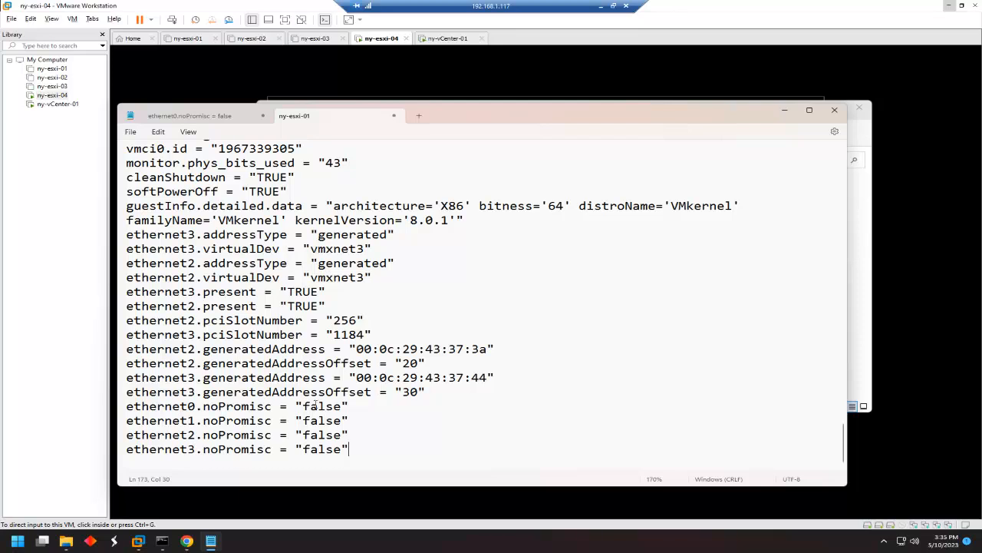
left_click(131, 132)
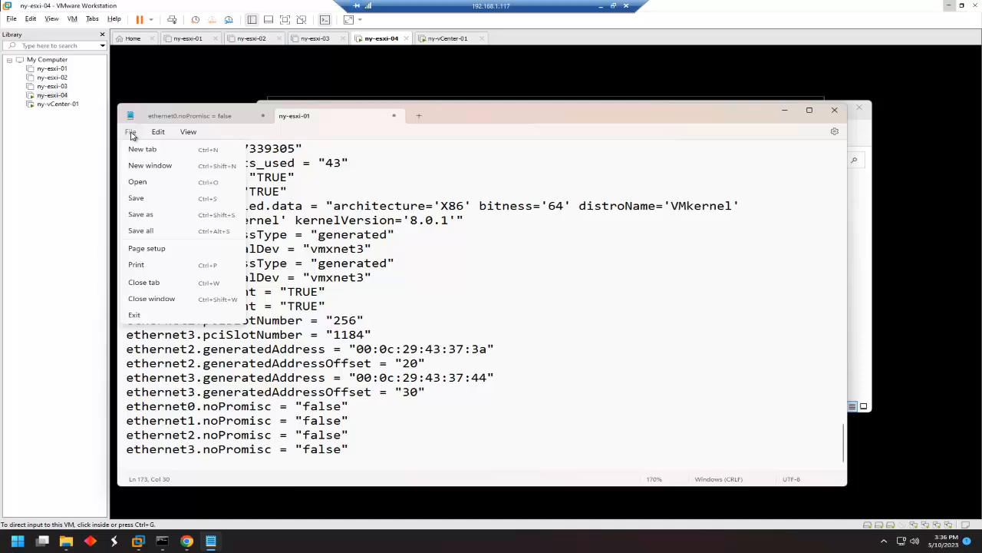
left_click(149, 201)
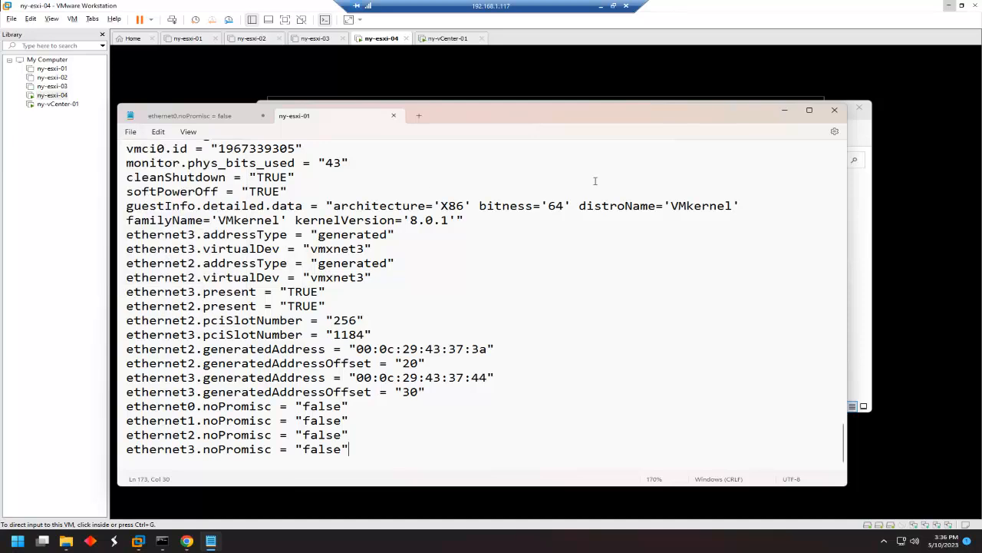
left_click(394, 116)
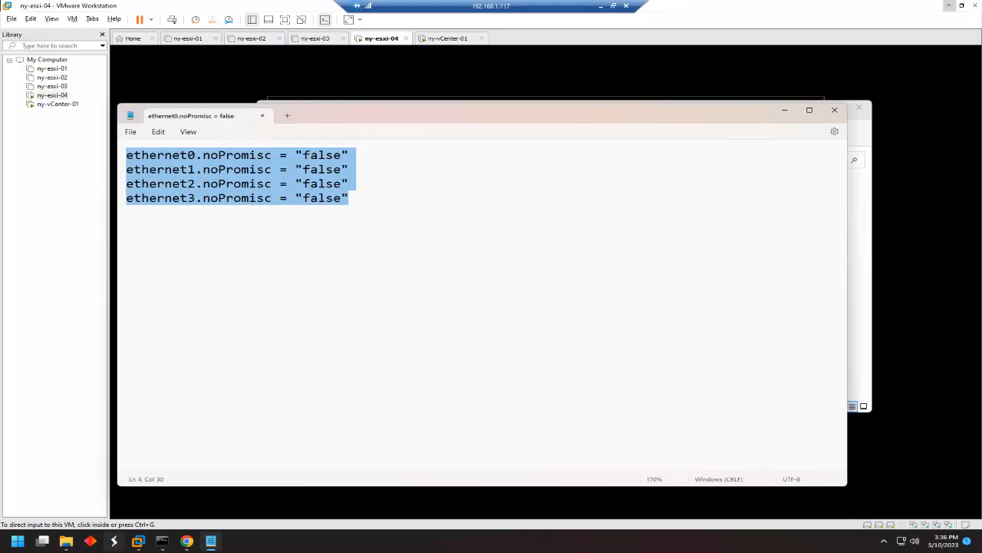
left_click(66, 541)
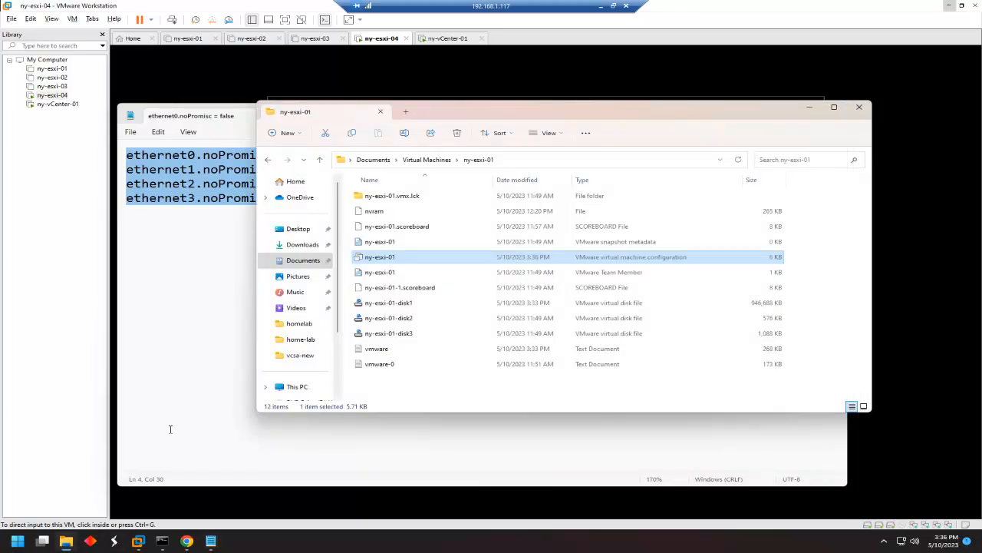
Open ny-esxi-02's .vmx configuration file in Notepad from its virtual machine folder.
left_click(427, 159)
double_click(387, 212)
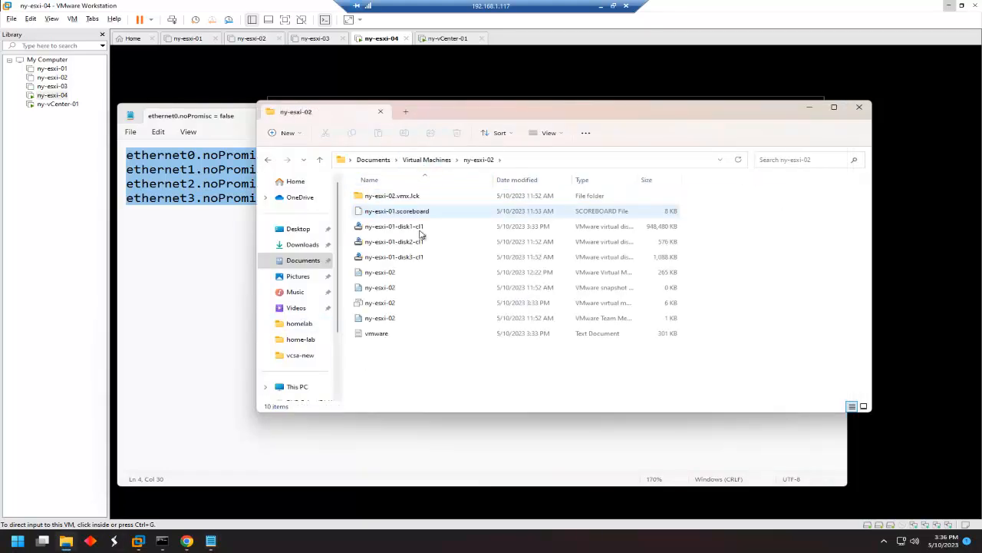
left_click(396, 304)
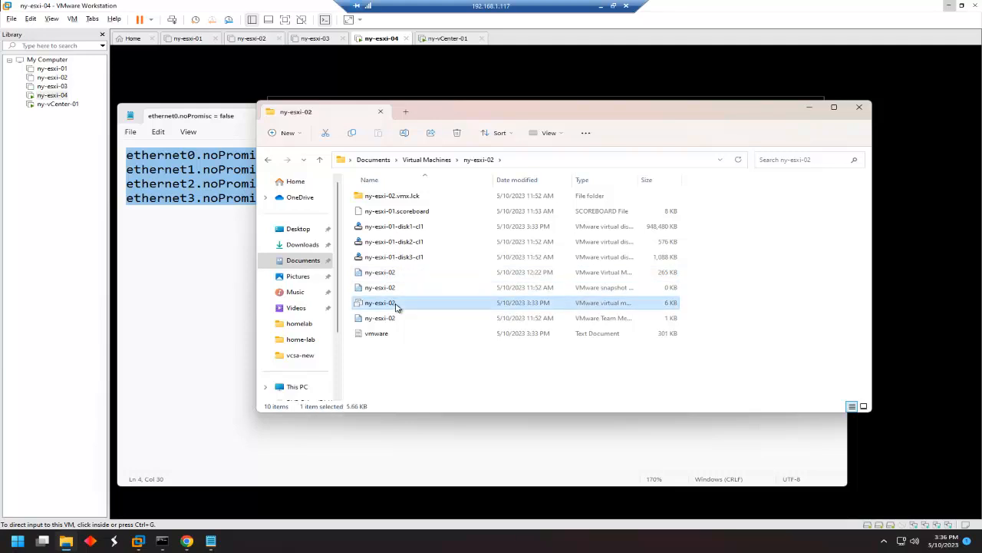
left_click_drag(637, 179, 712, 184)
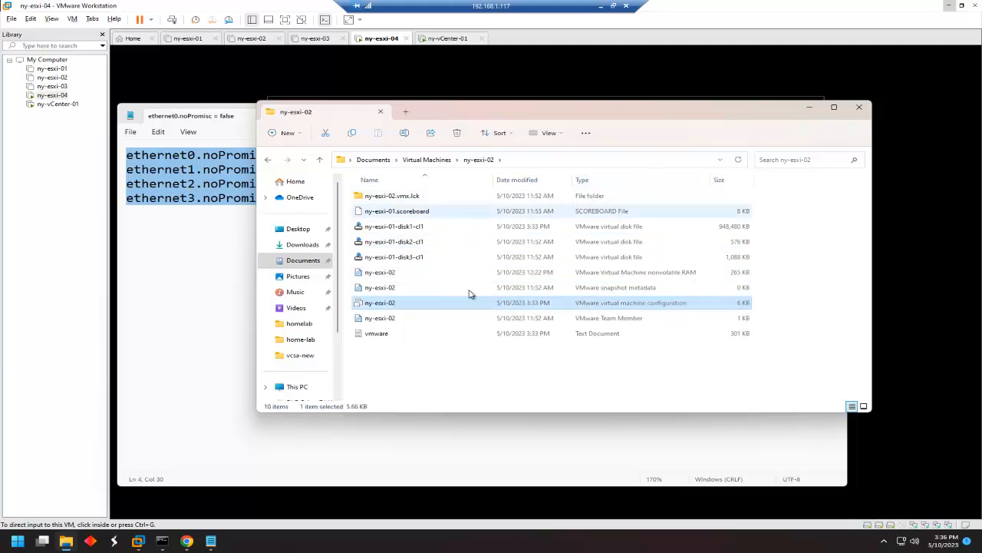
right_click(393, 305)
mouse_move(449, 353)
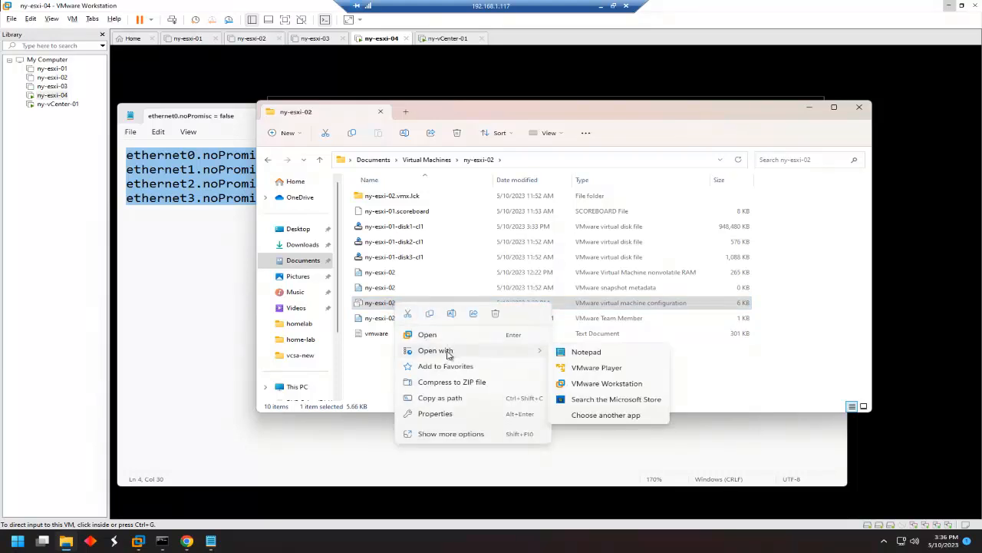
left_click(576, 353)
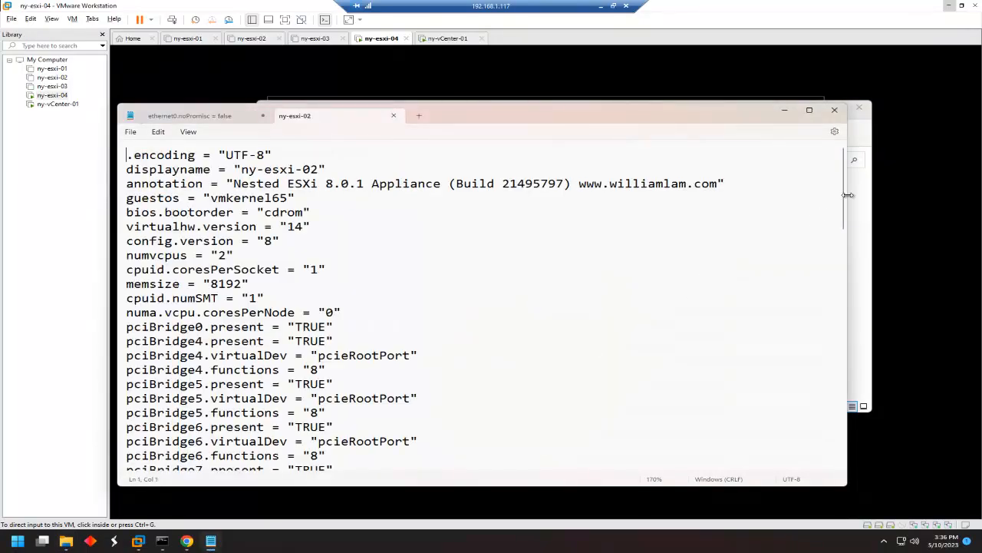
Paste the four noPromisc lines at its end, save, and close, keeping the scratch note.
left_click_drag(842, 206, 858, 512)
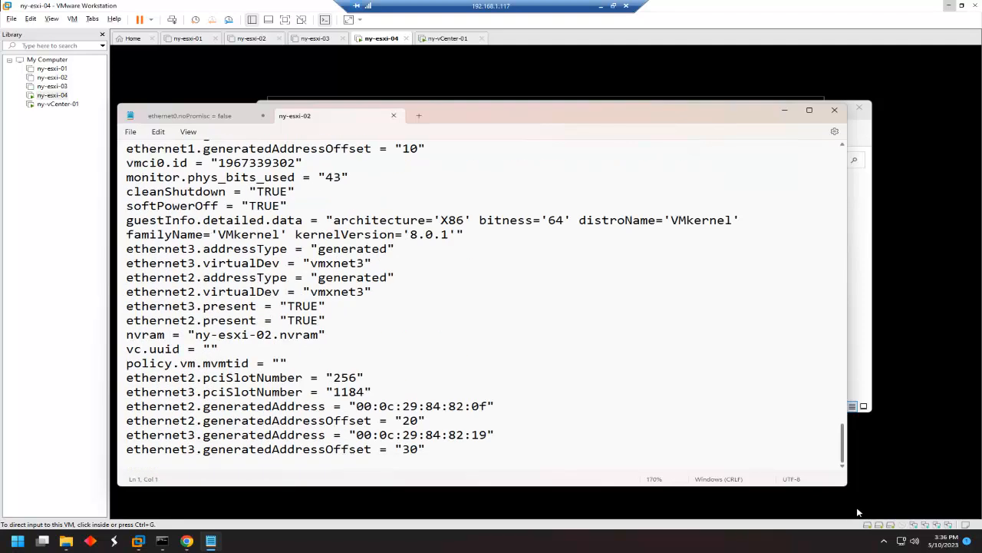
left_click(464, 455)
right_click(163, 462)
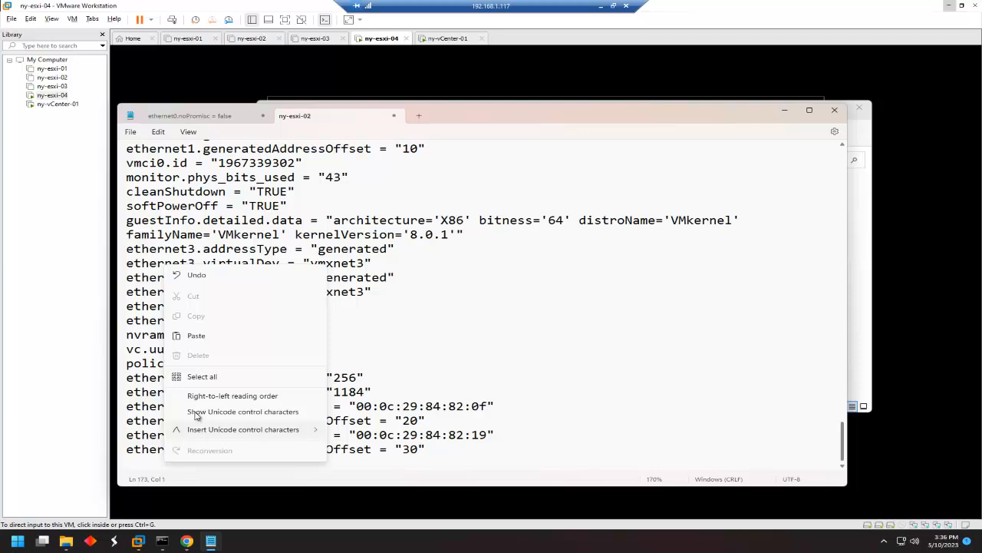
left_click(211, 336)
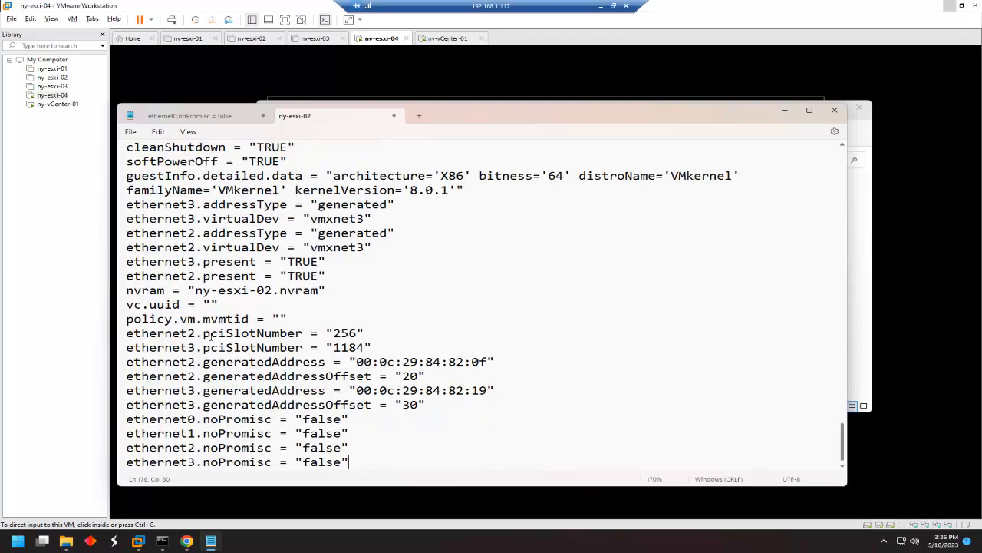
left_click(132, 134)
left_click(141, 196)
left_click(836, 112)
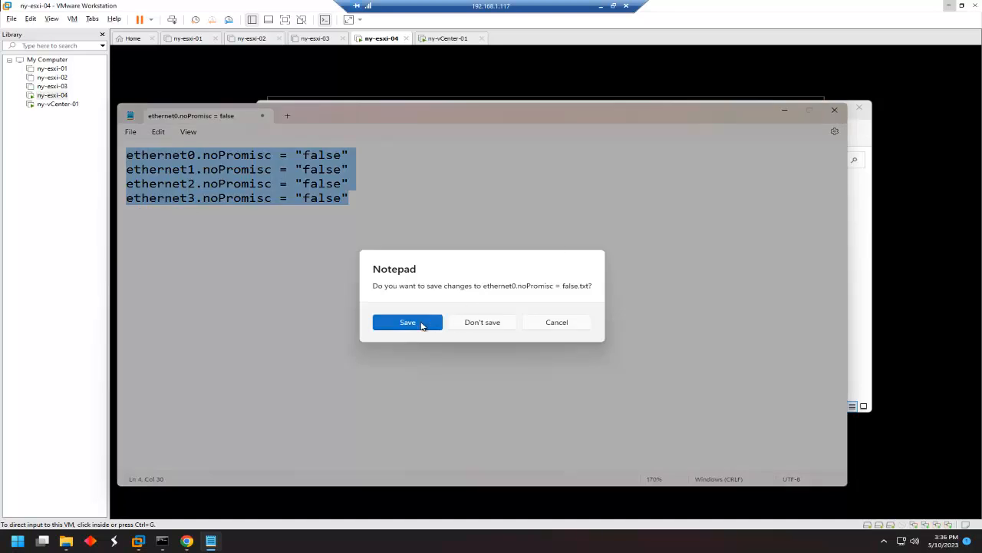
left_click(561, 325)
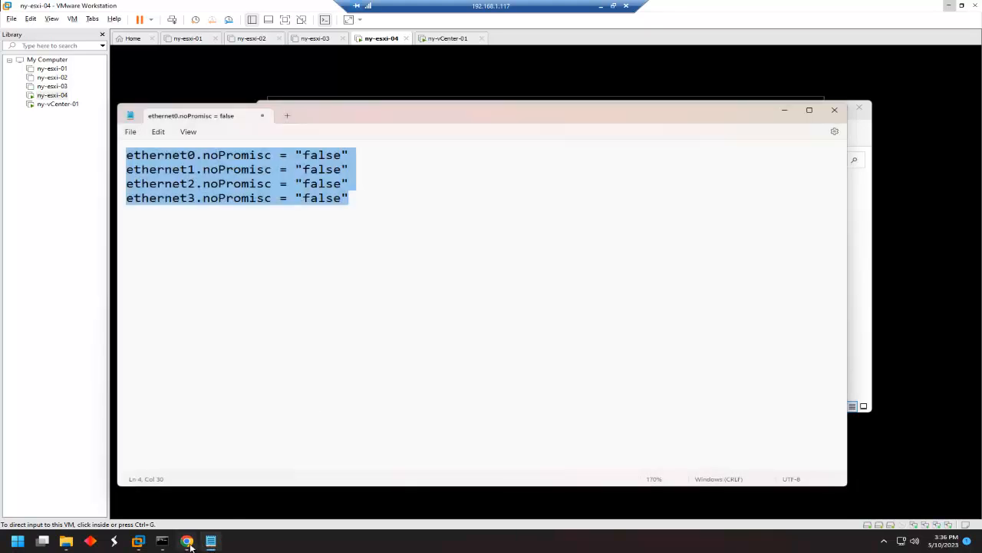
Open ny-esxi-03's .vmx configuration file in Notepad from its virtual machine folder.
left_click(67, 541)
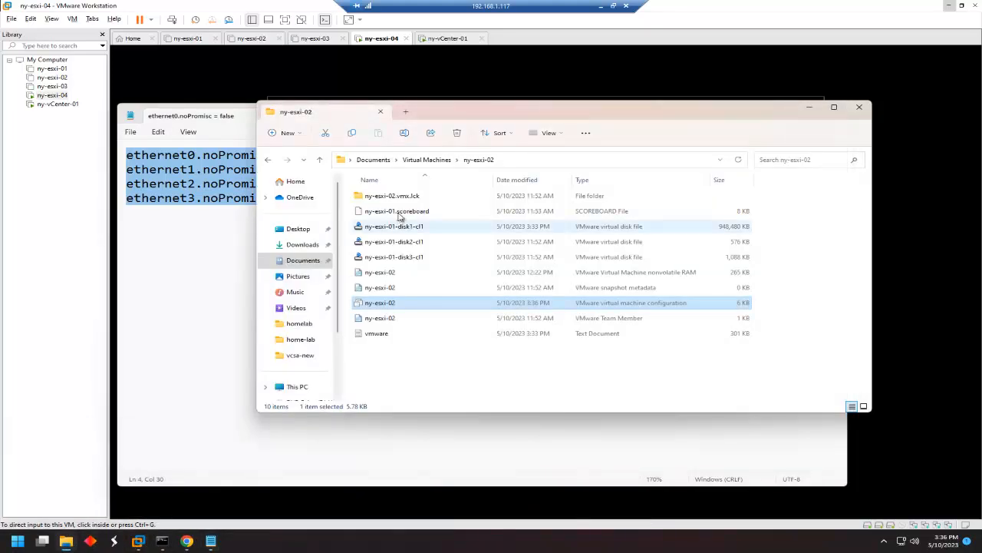
left_click(421, 162)
double_click(383, 228)
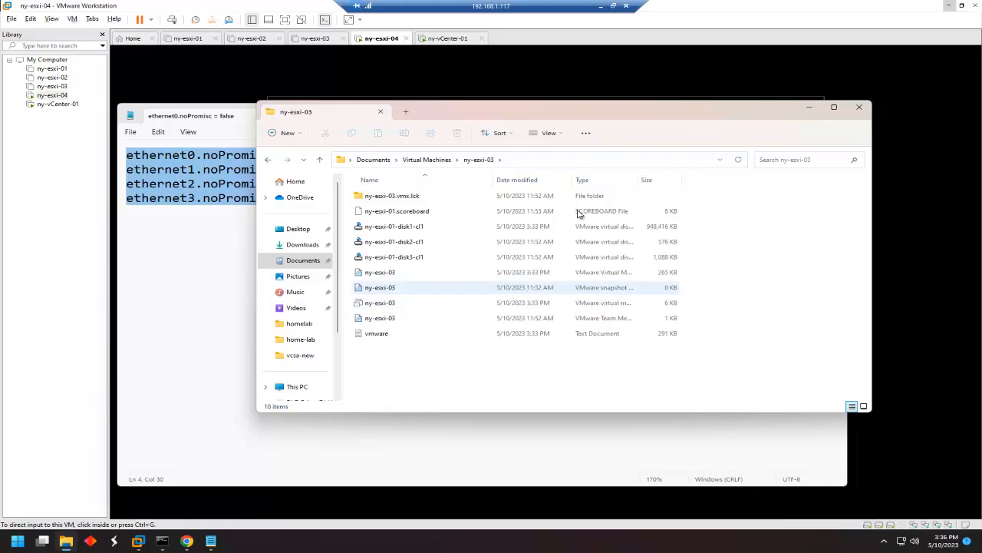
left_click_drag(637, 183, 722, 183)
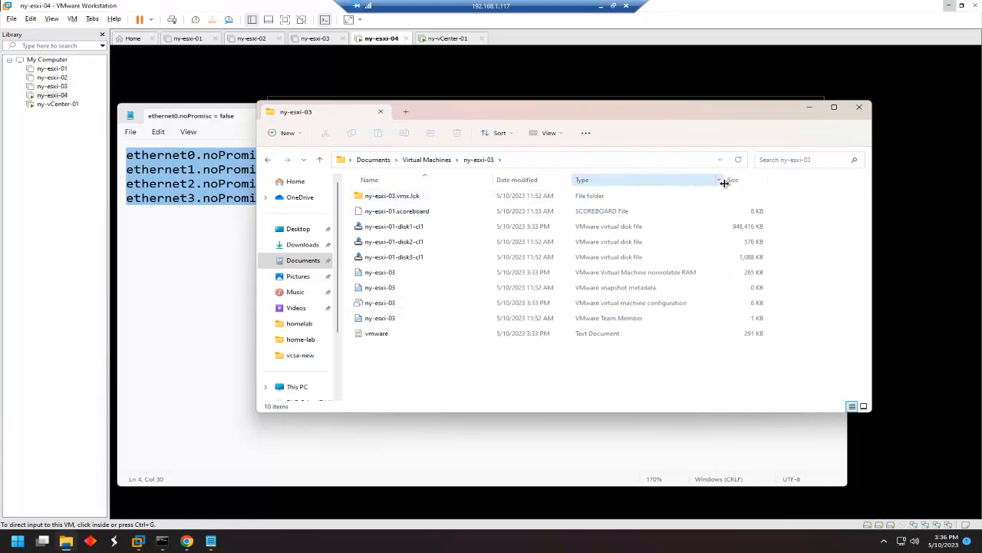
right_click(395, 305)
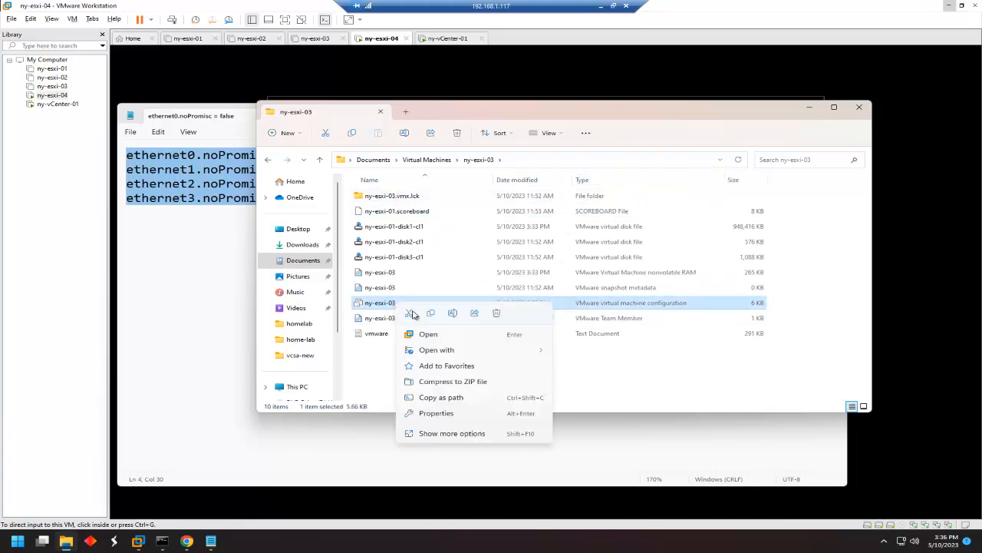
mouse_move(488, 352)
left_click(585, 351)
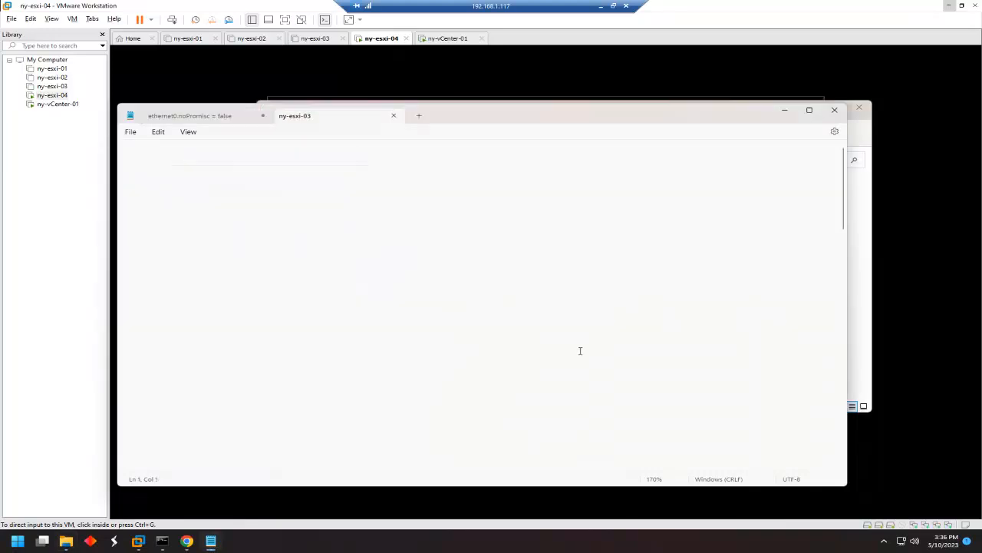
Paste the four noPromisc = "false" lines at its end and save.
left_click_drag(844, 213, 844, 449)
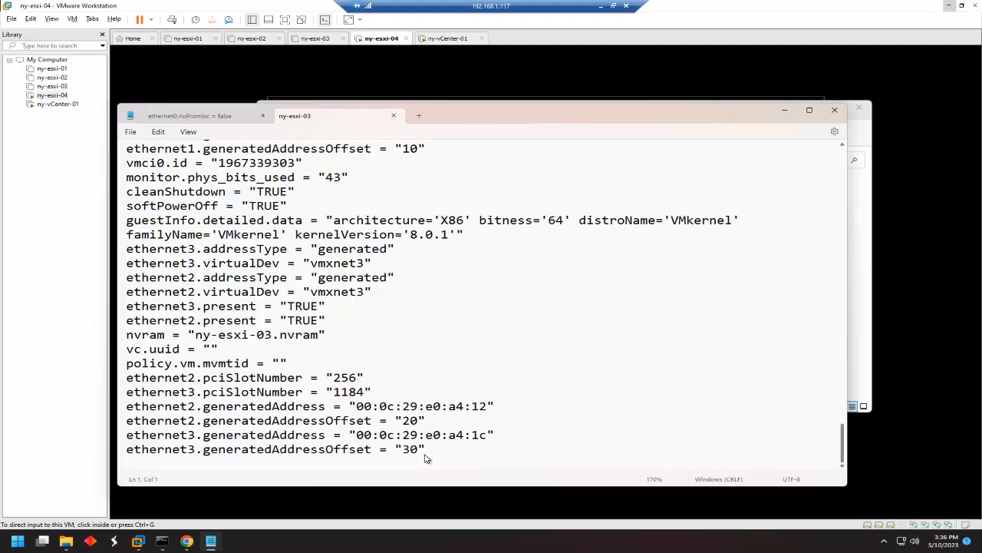
right_click(225, 458)
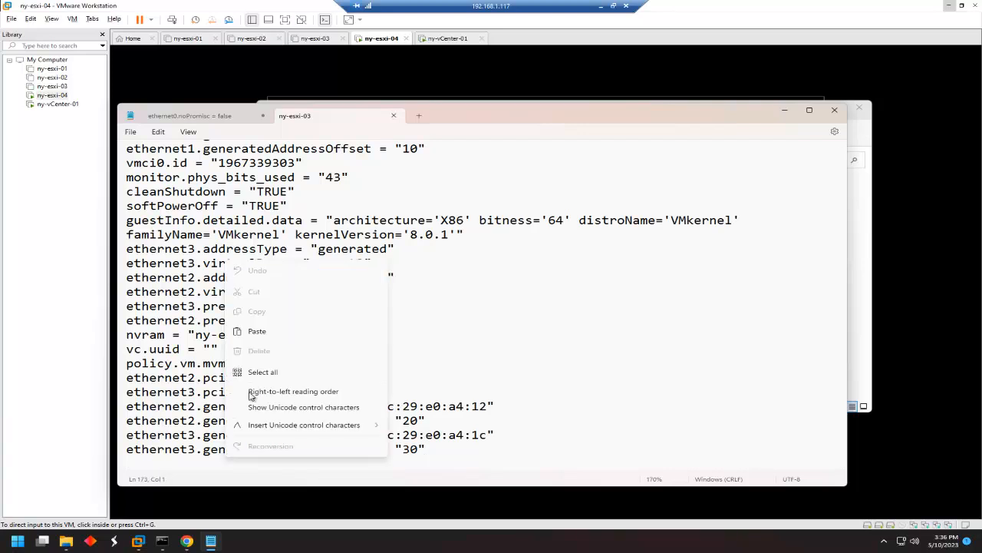
left_click(263, 331)
left_click(136, 134)
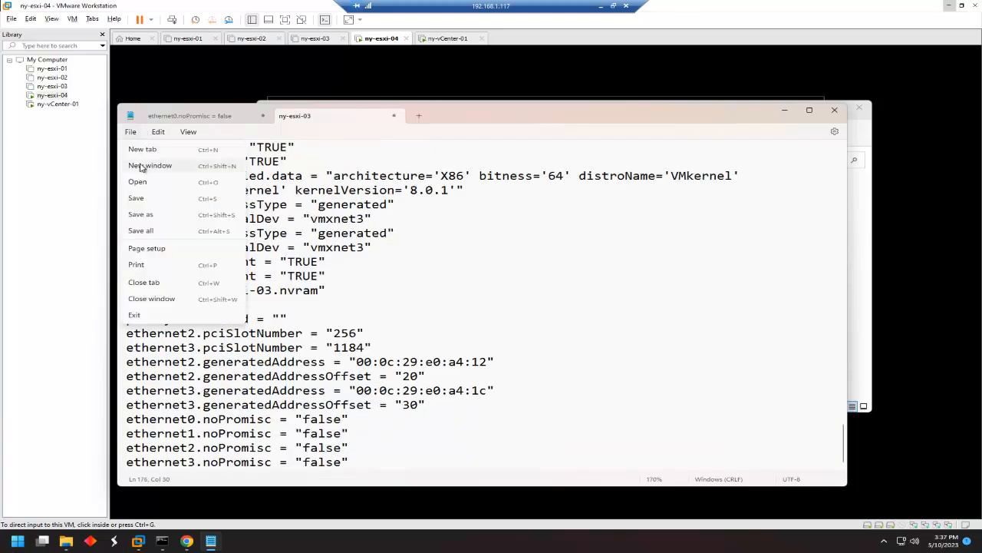
left_click(138, 195)
Close the ny-esxi-03 file and exit Notepad, discarding the scratch text.
left_click(393, 115)
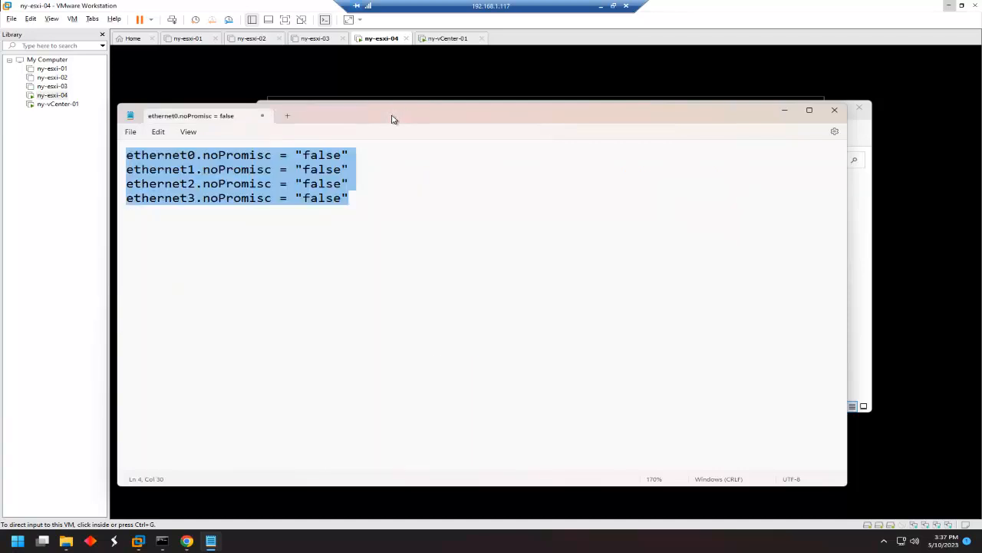
left_click(836, 112)
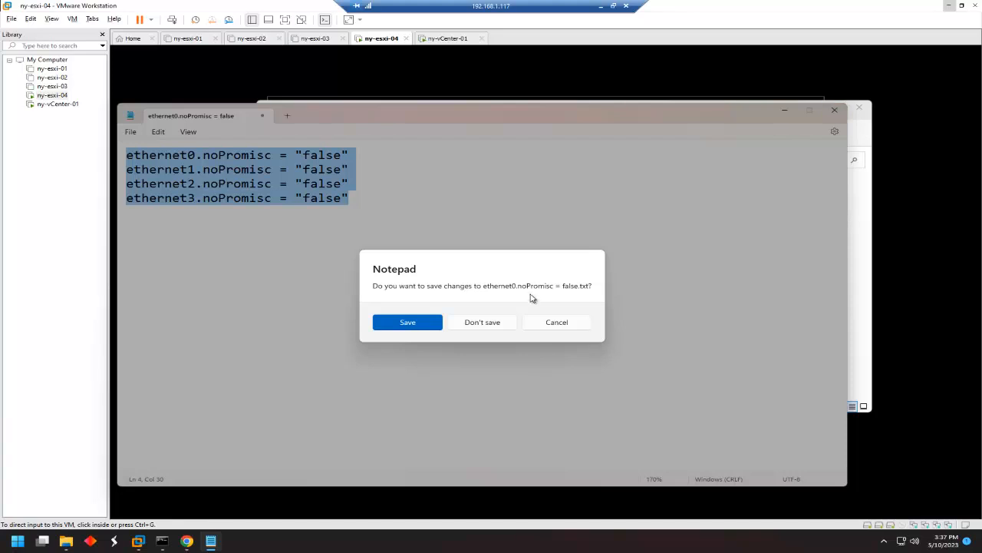
left_click(490, 325)
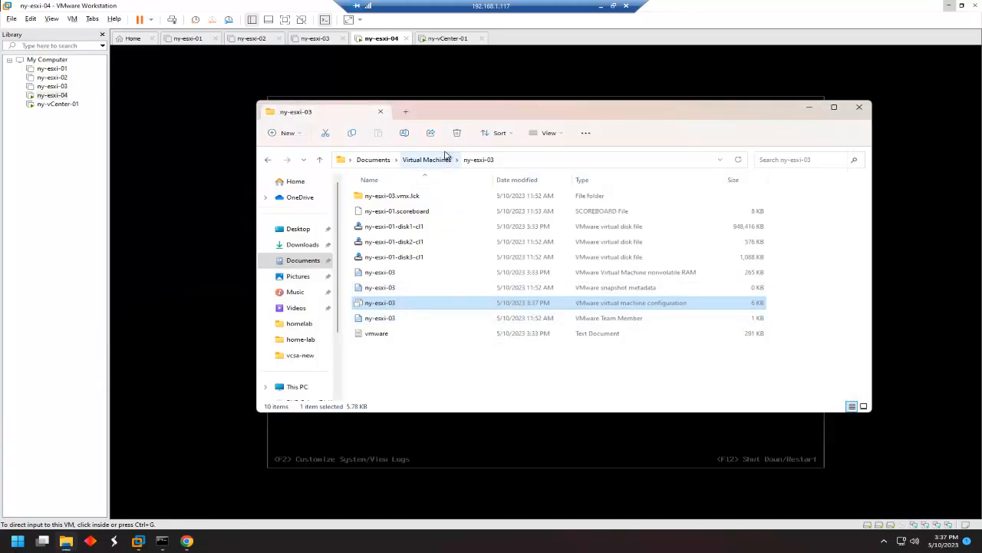
Power on ny-esxi-01, ny-esxi-02 and ny-esxi-03, then return to the vSphere Client.
left_click(52, 69)
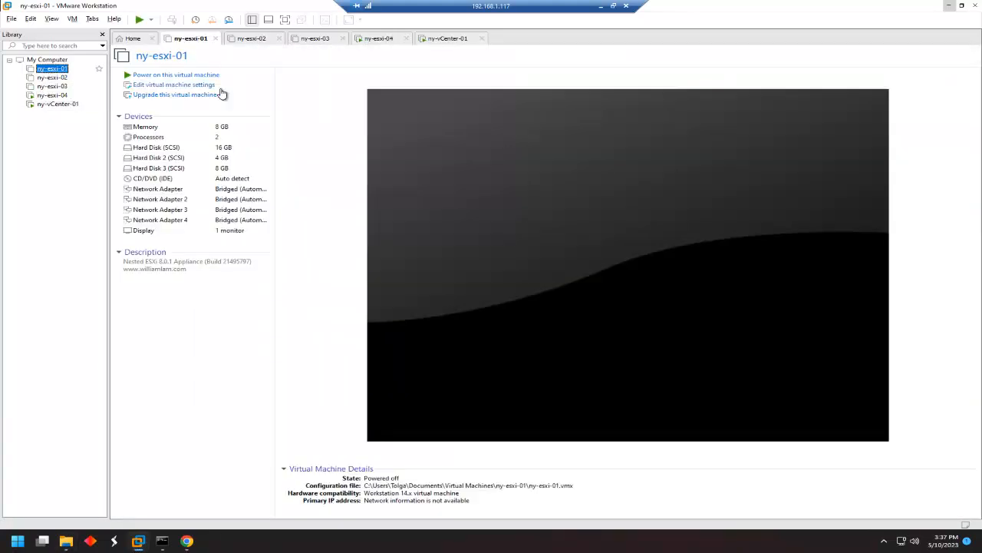
left_click(166, 75)
left_click(54, 77)
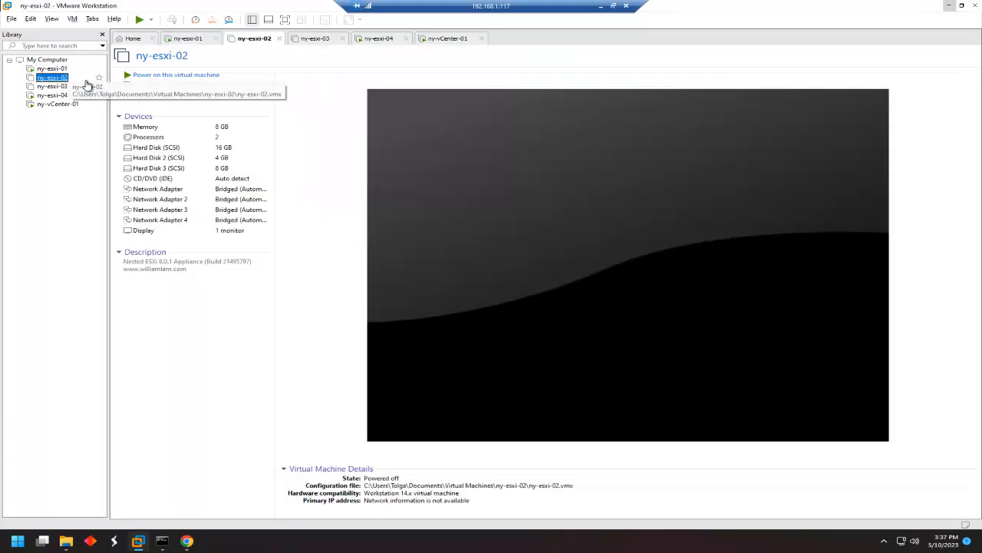
left_click(162, 74)
left_click(54, 86)
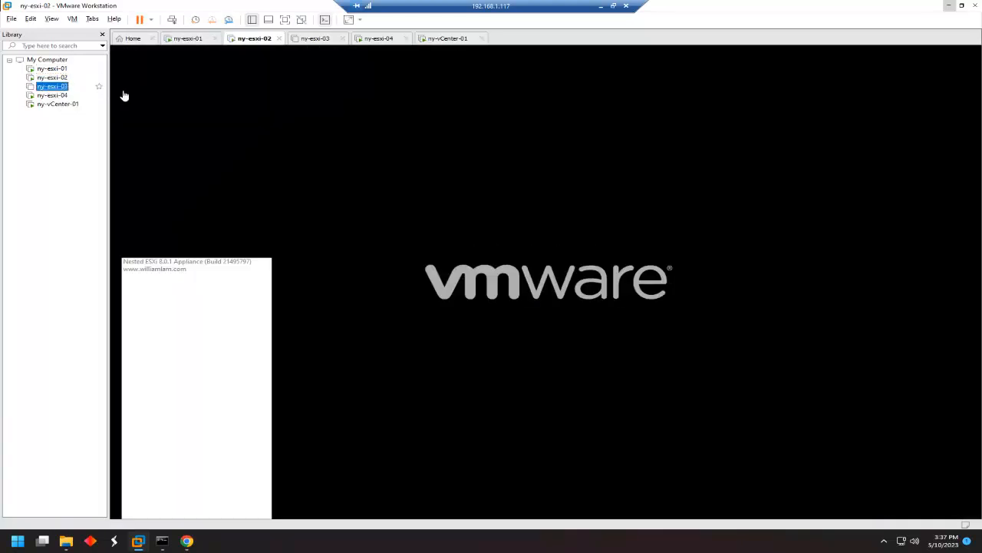
left_click(165, 74)
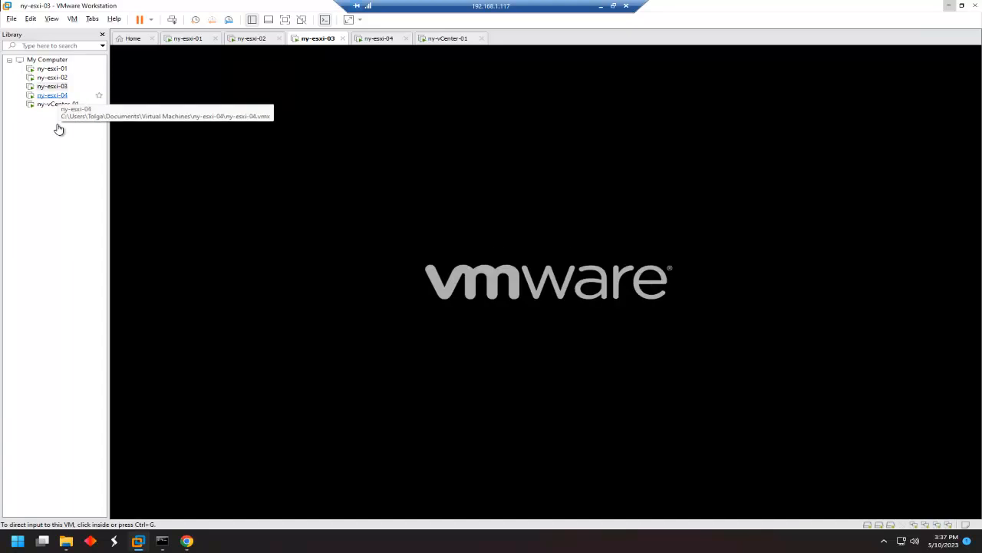
left_click(186, 541)
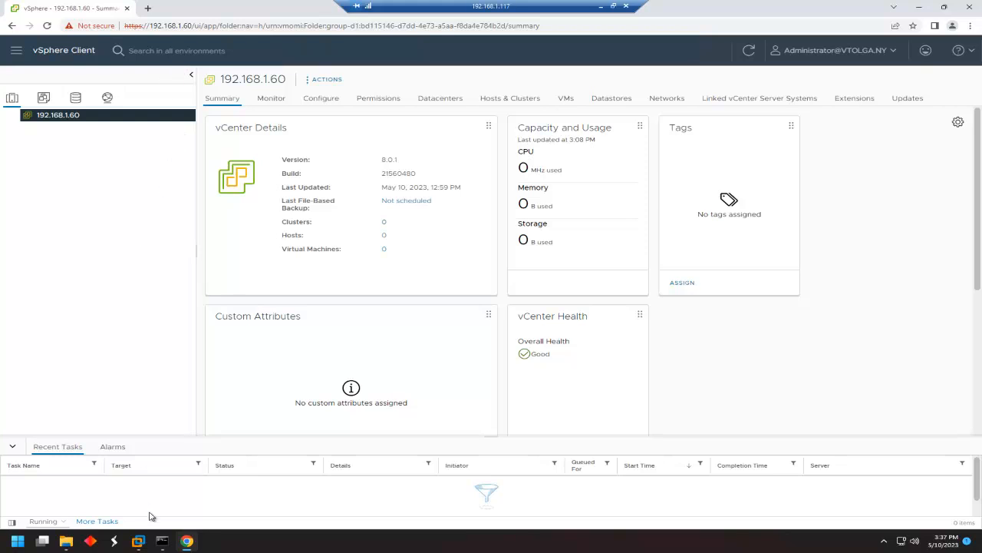
Check the vCenter appliance's IP address on the ny-vCenter-01 console in Workstation.
mouse_move(138, 540)
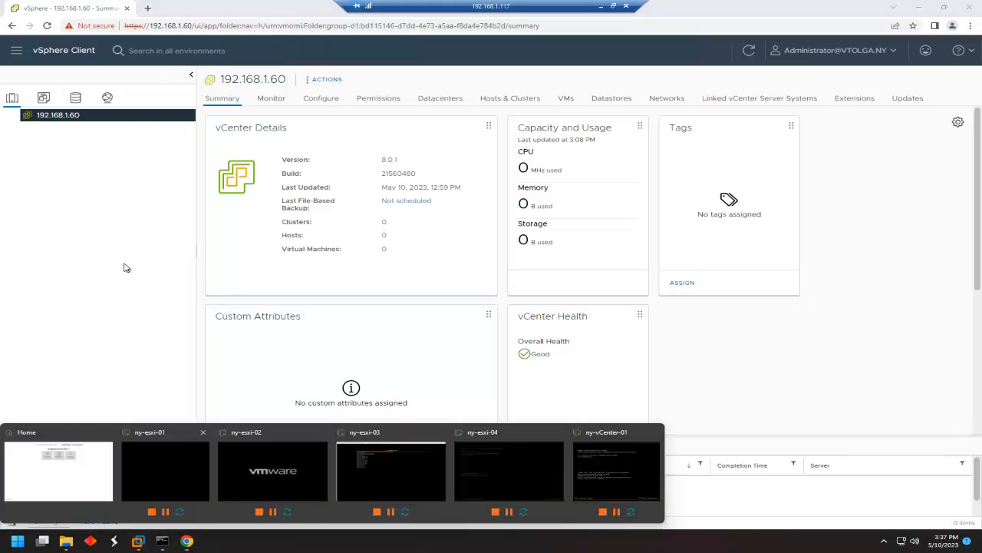
left_click(80, 461)
left_click(61, 105)
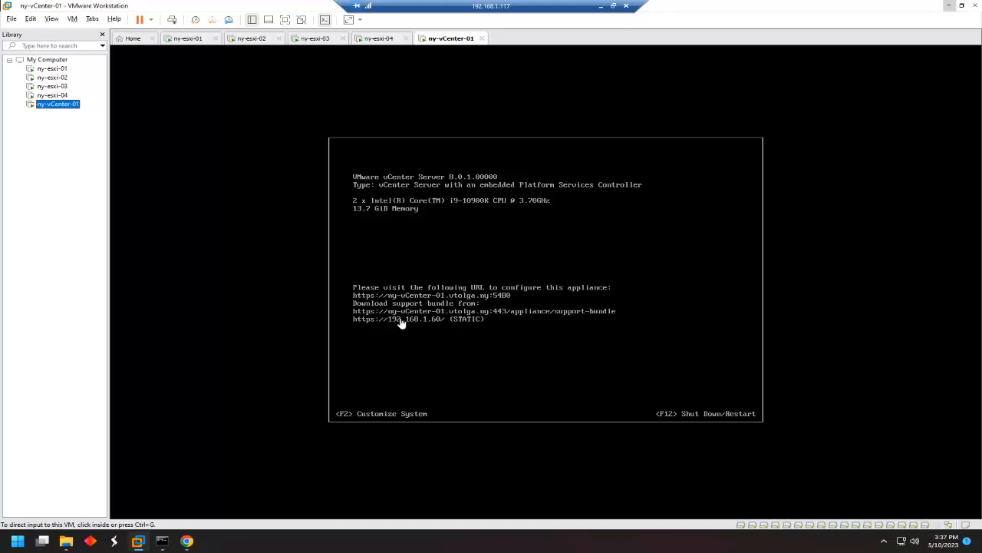
In Chrome, start a new tab addressed to 192.168.1.60.
left_click(187, 540)
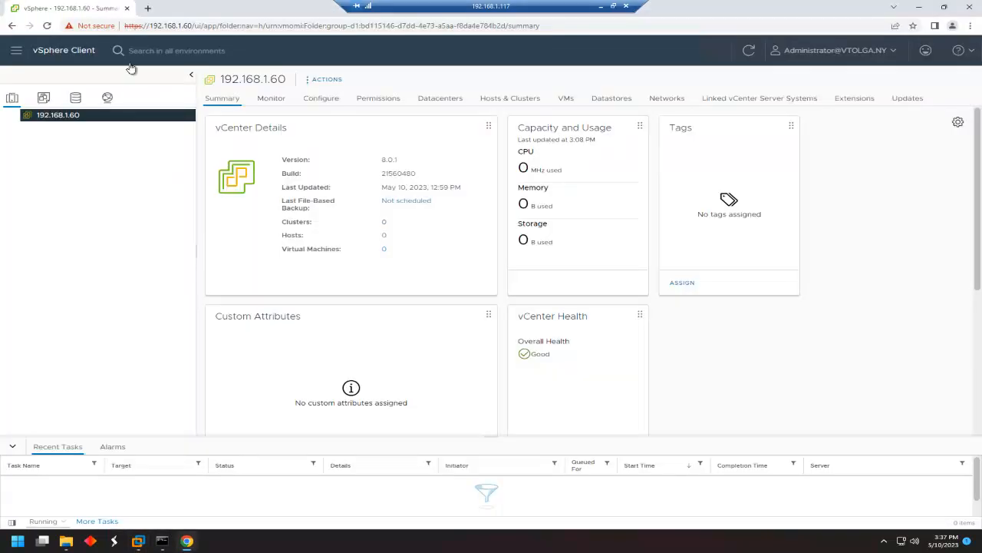
left_click(147, 8)
type("192")
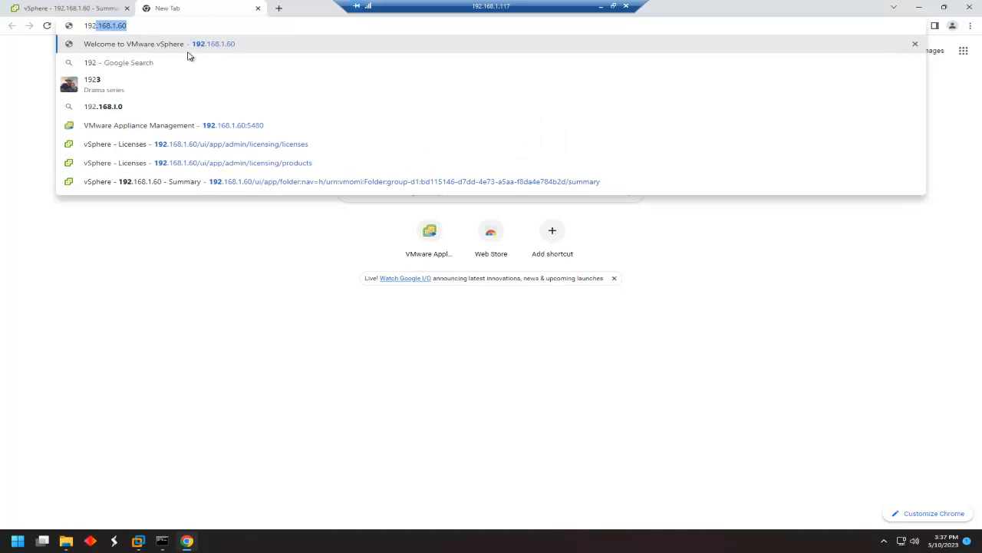
Log in to the vCenter appliance management page with the saved administrator account.
left_click(234, 125)
left_click(145, 281)
left_click(138, 325)
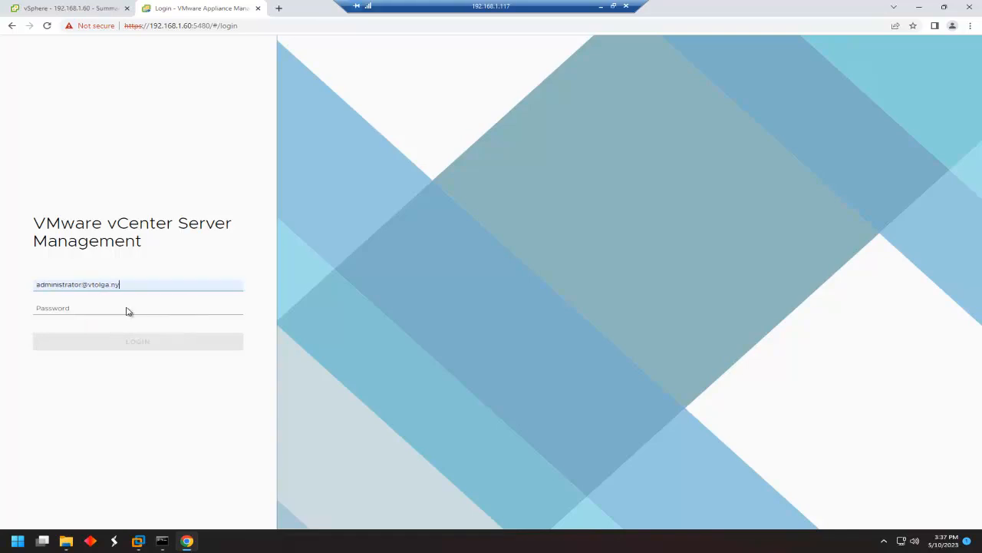
left_click(118, 308)
type("••")
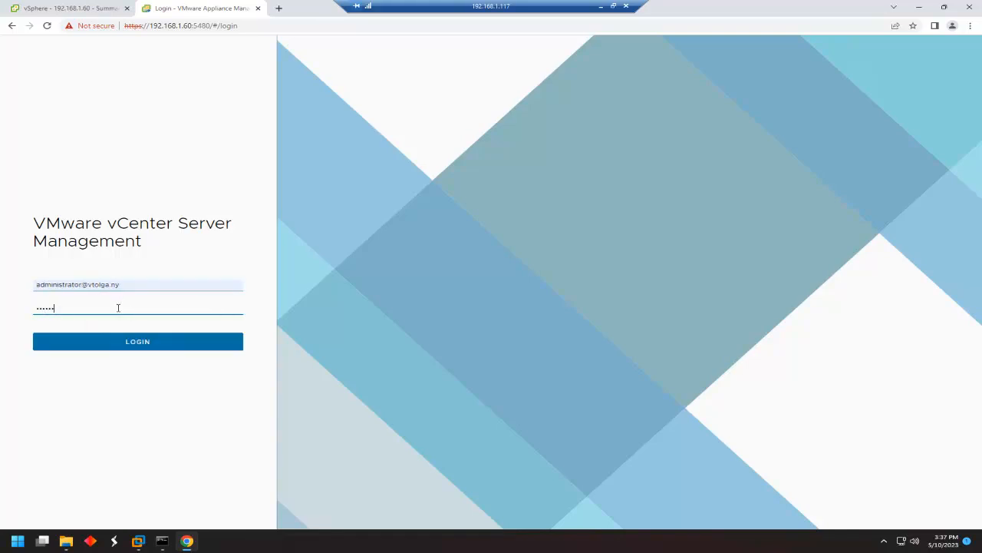
type("•••••")
key("Return")
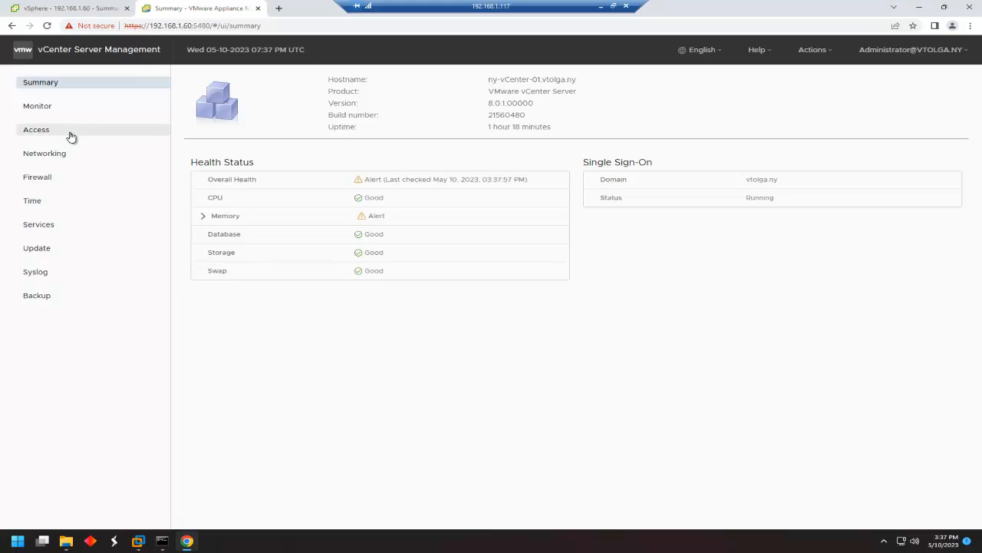
Browse the appliance's Networking, Access, CPU and Memory, Services and Syslog pages, then return to vSphere Client.
left_click(52, 157)
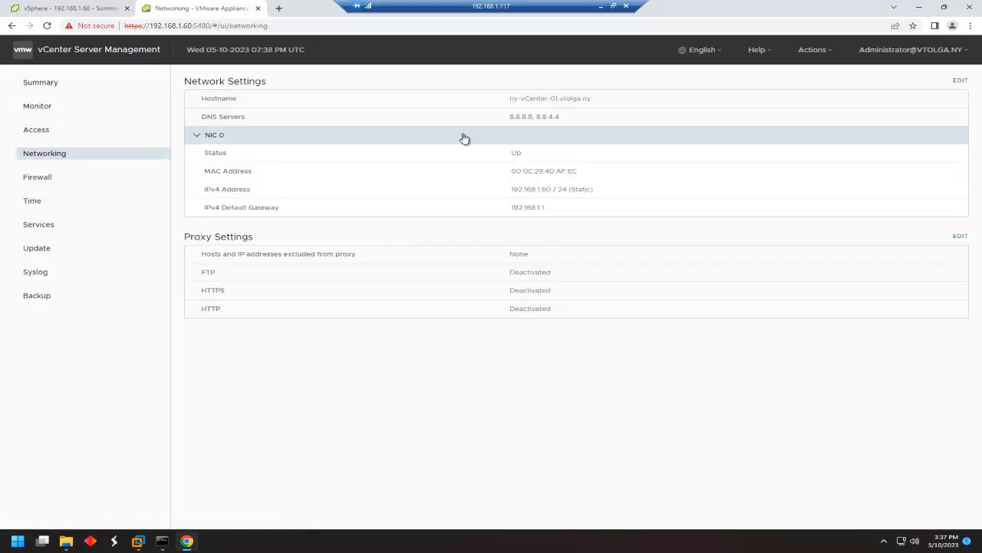
left_click(43, 134)
left_click(42, 107)
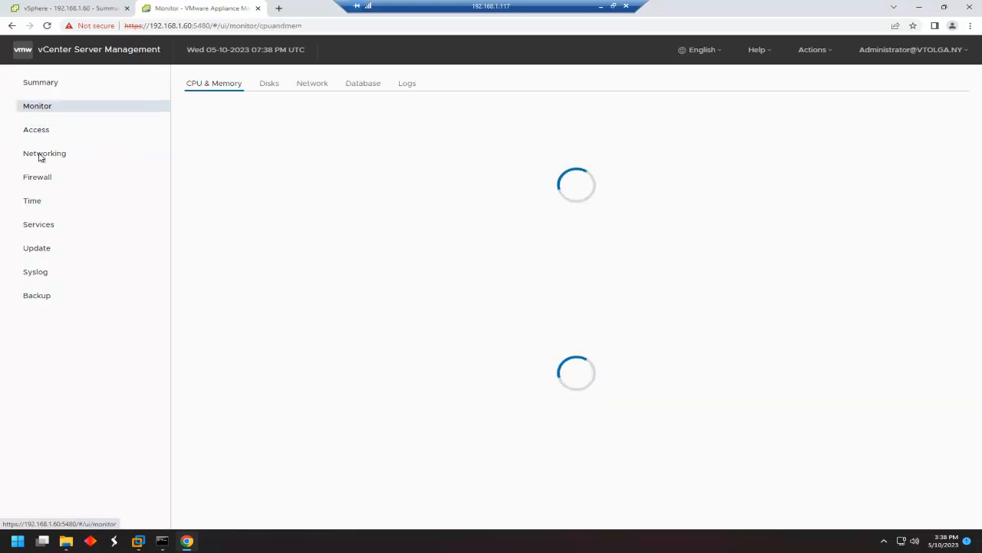
left_click(38, 230)
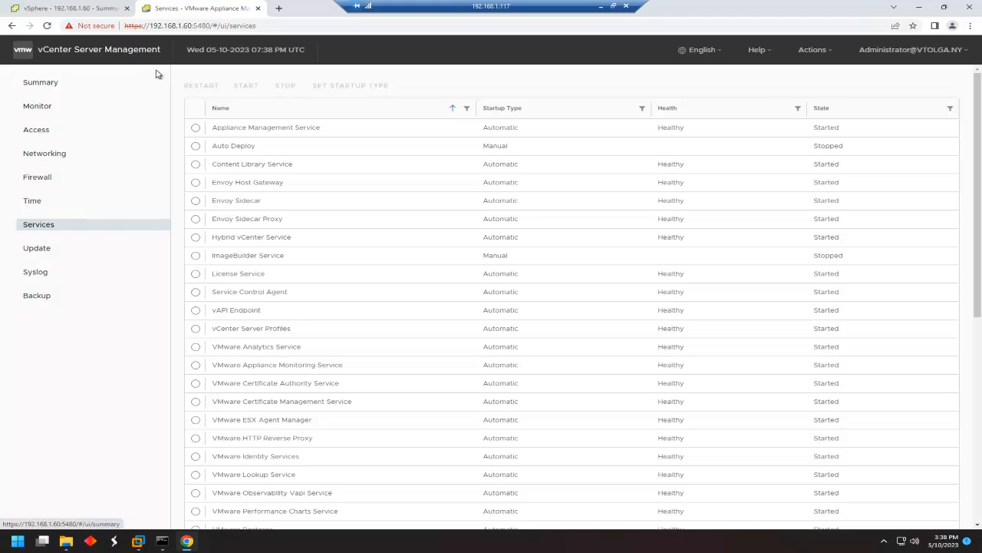
left_click(56, 276)
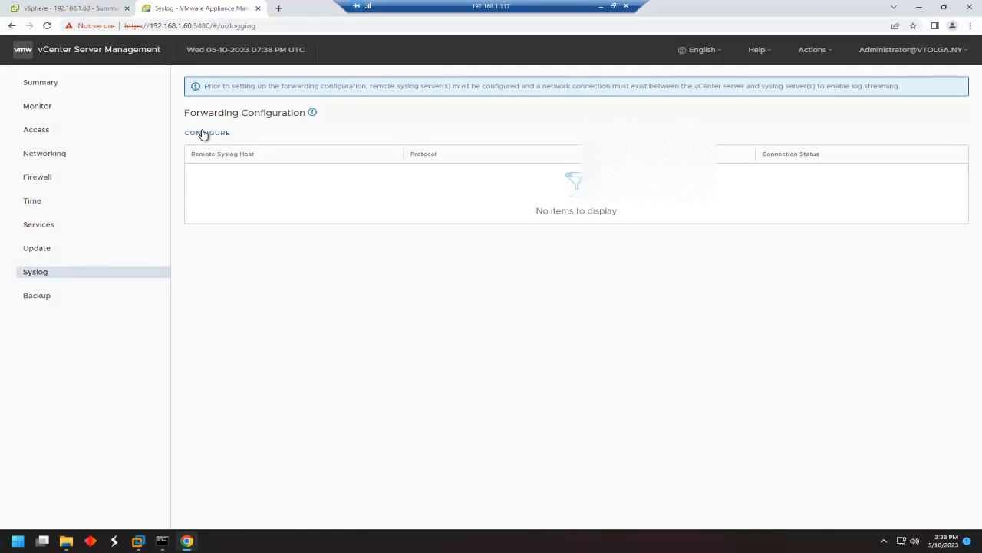
left_click(85, 13)
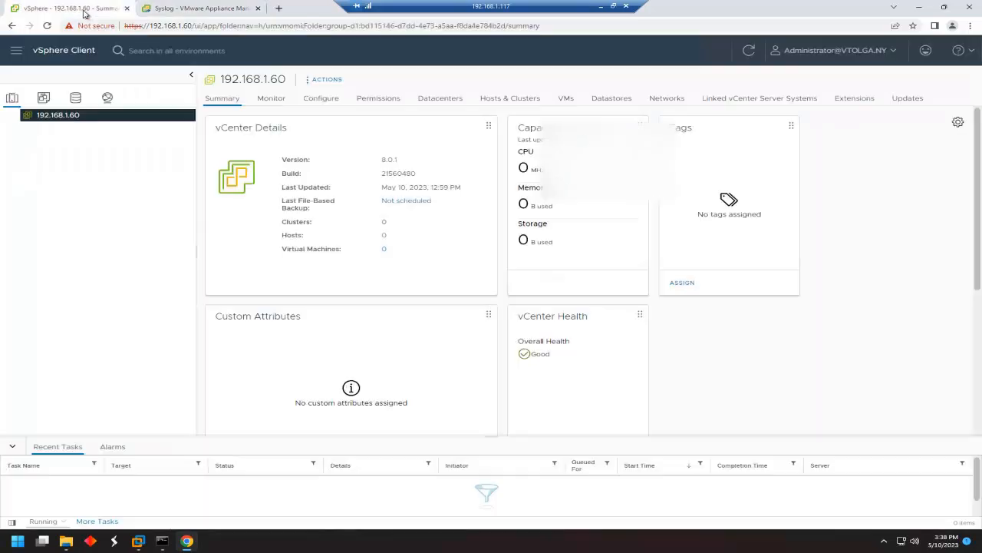
Add a datacenter named NY-203 under 192.168.1.60 via New Datacenter.
right_click(76, 115)
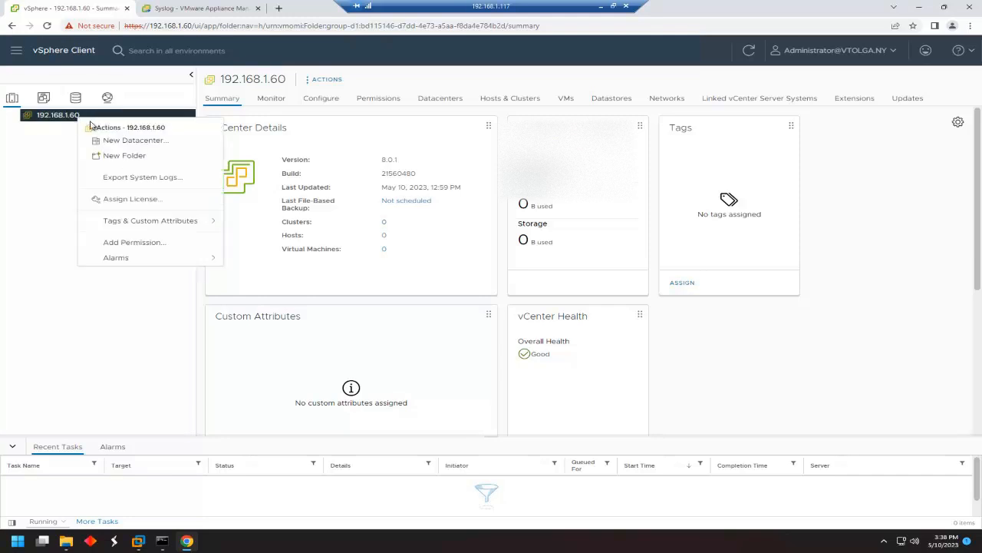
left_click(128, 142)
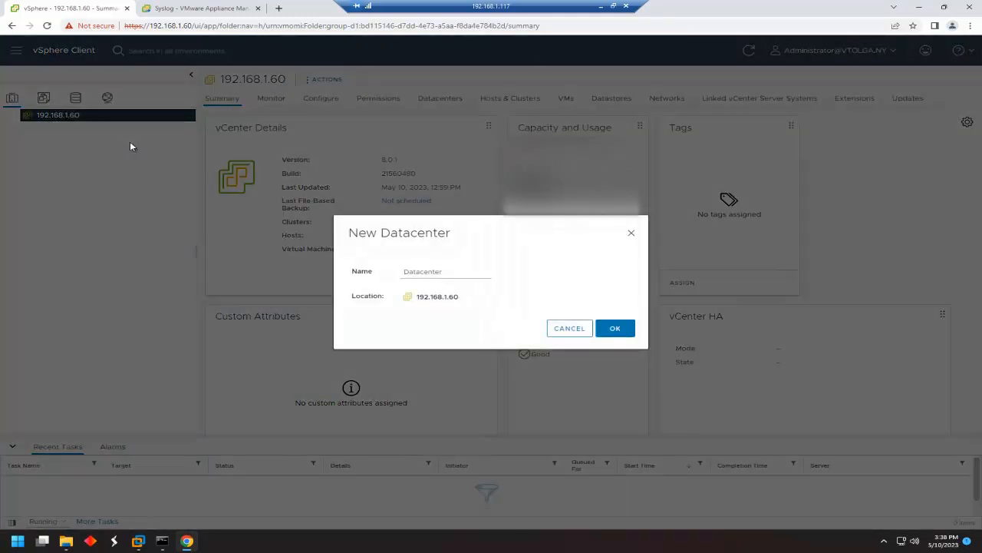
left_click(428, 272)
type("N")
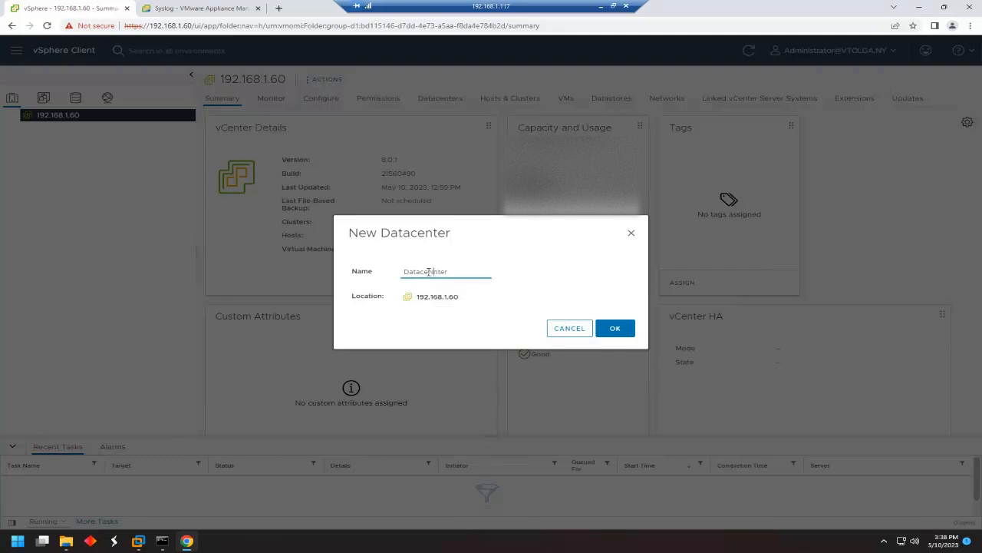
left_click_drag(450, 270, 387, 274)
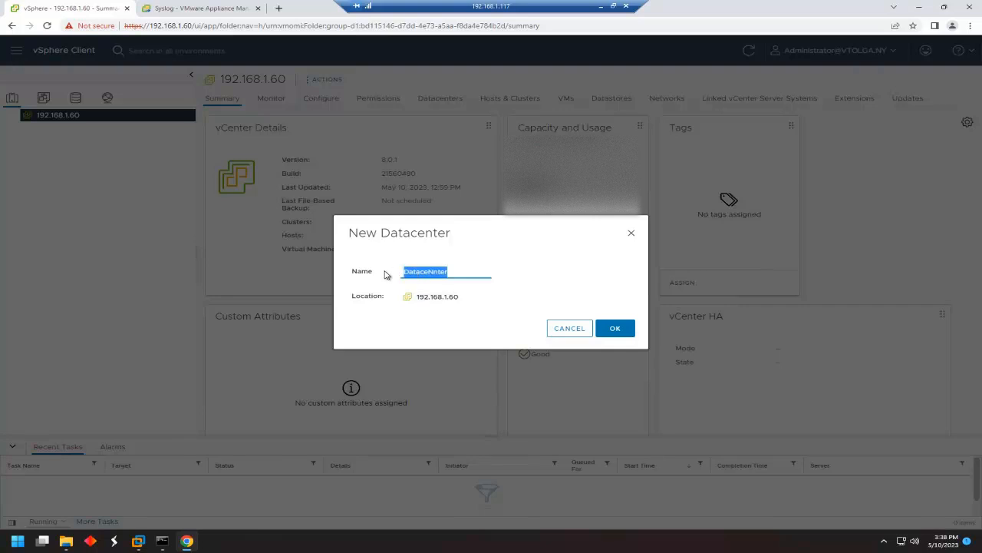
type("NY-203")
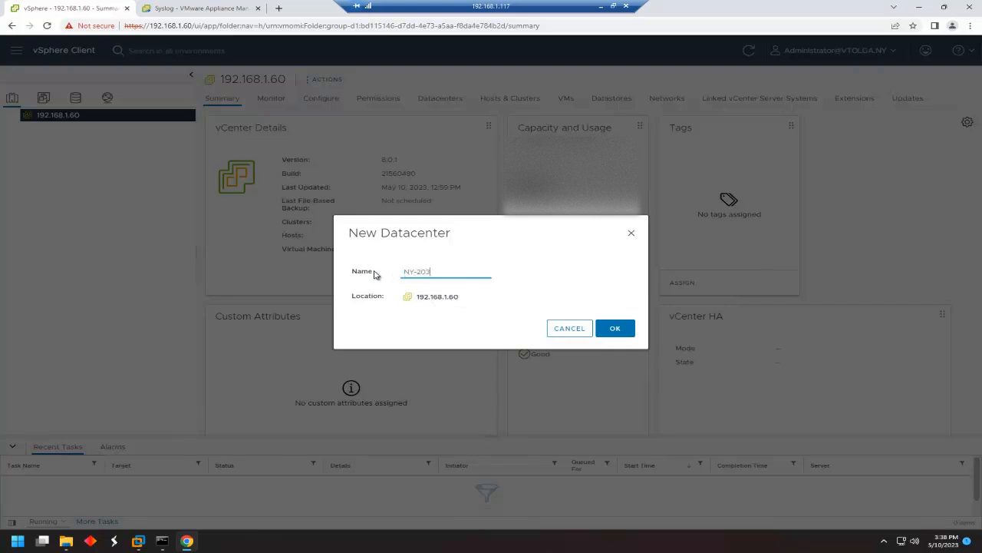
left_click(618, 329)
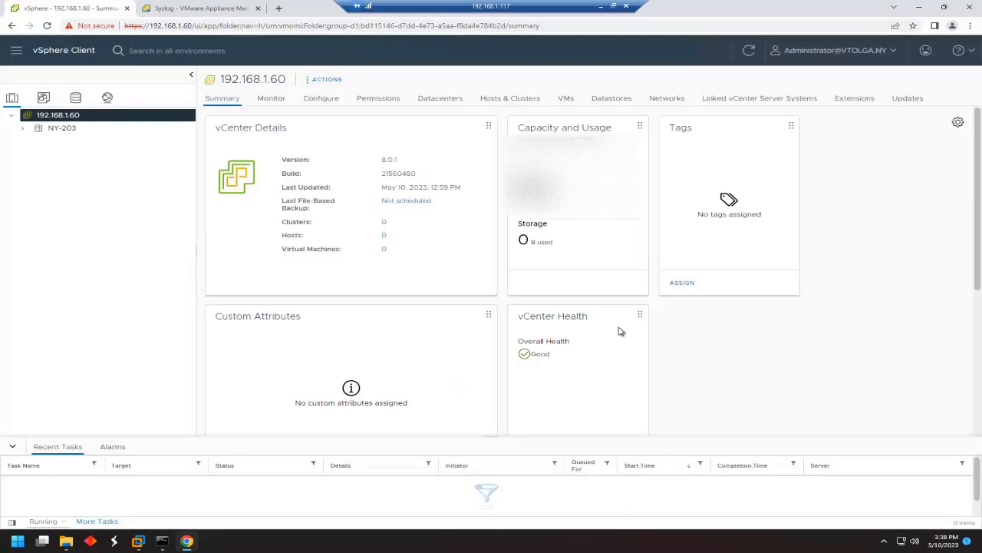
Start adding host 192.168.1.61 to NY-203 and enter its root credentials.
left_click(45, 132)
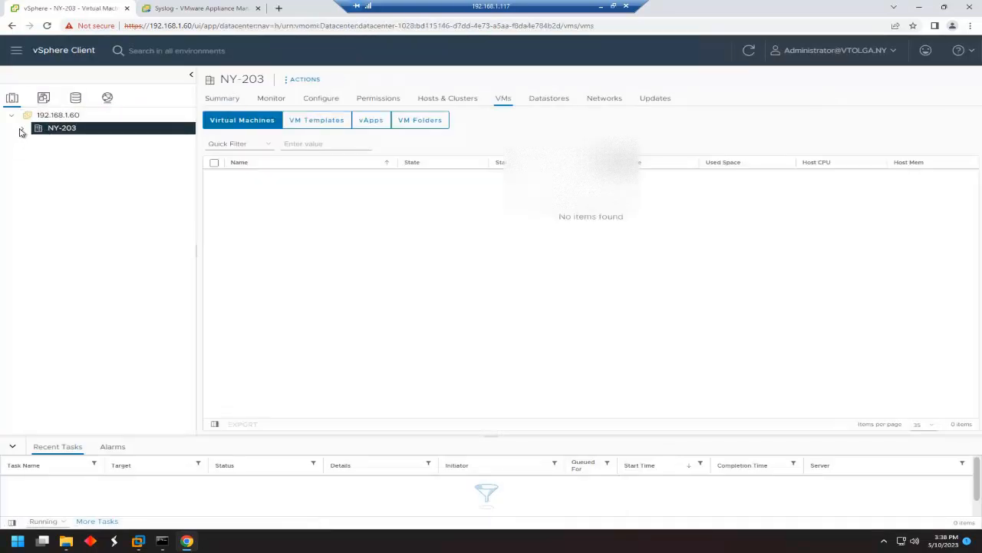
right_click(69, 135)
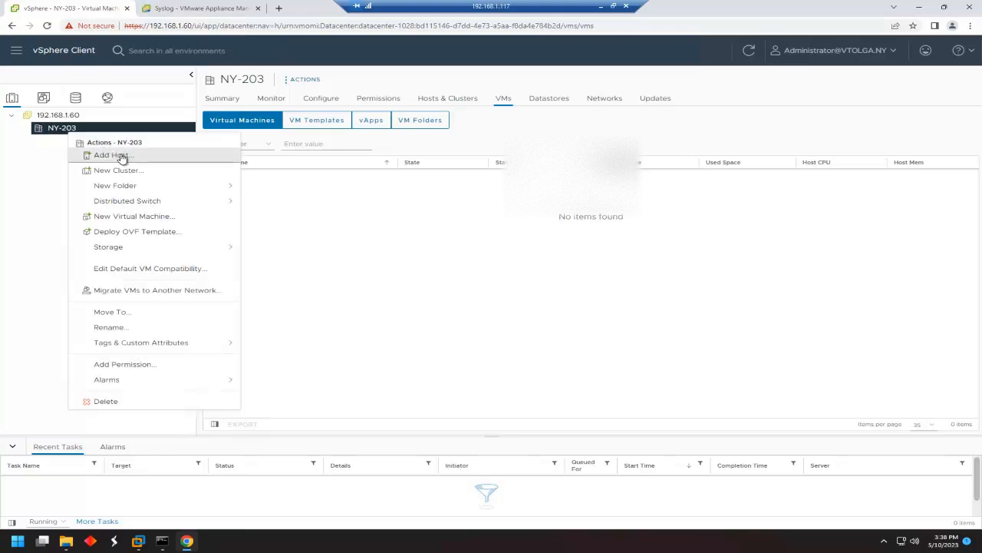
left_click(122, 157)
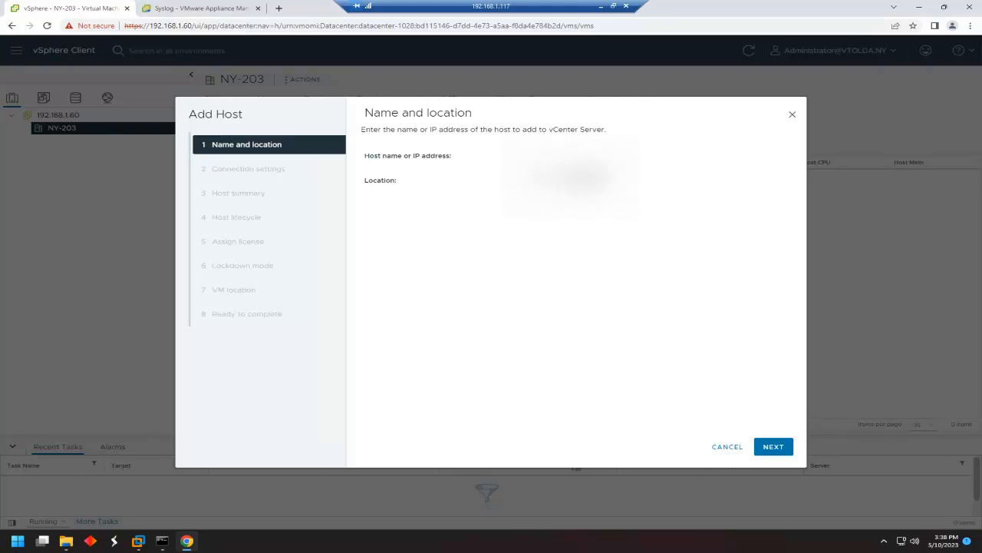
left_click(783, 453)
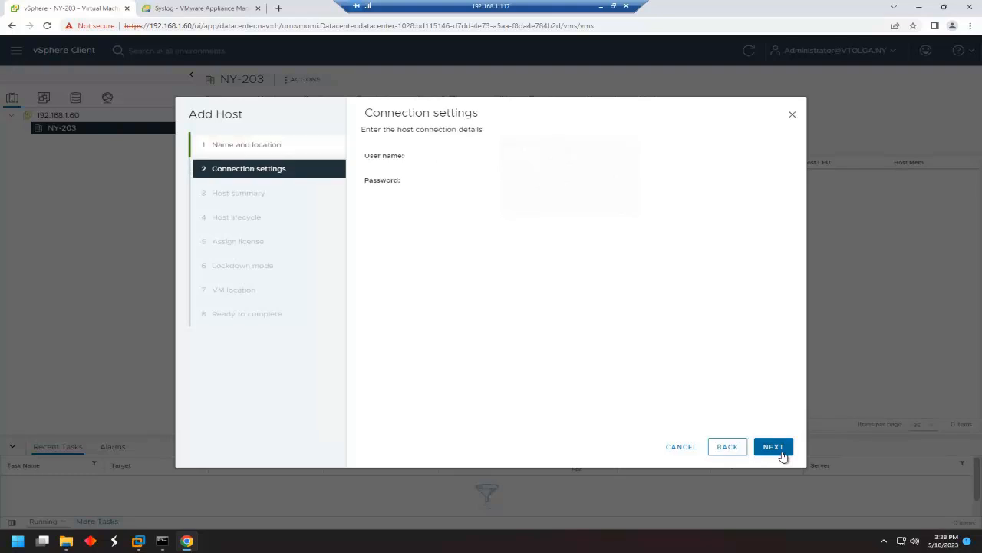
type("root")
key("Tab")
left_click(773, 446)
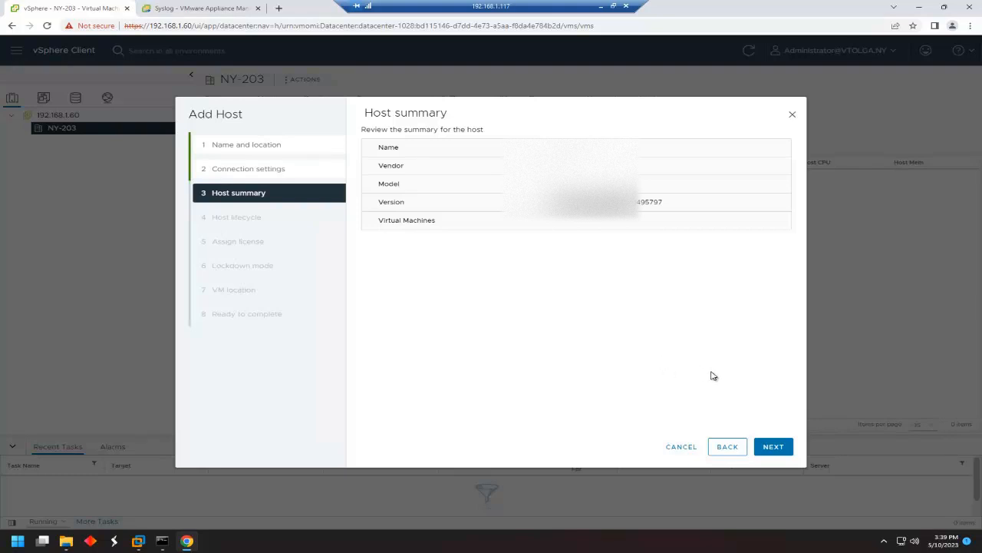
Finish the wizard with image-based management, Evaluation License, lockdown disabled and VMs in NY-203.
left_click(777, 451)
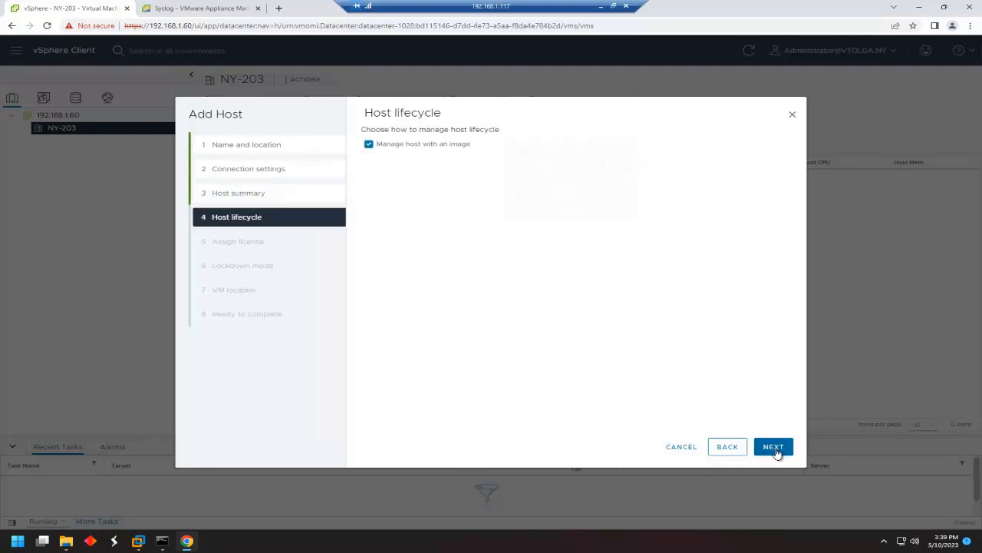
left_click(774, 446)
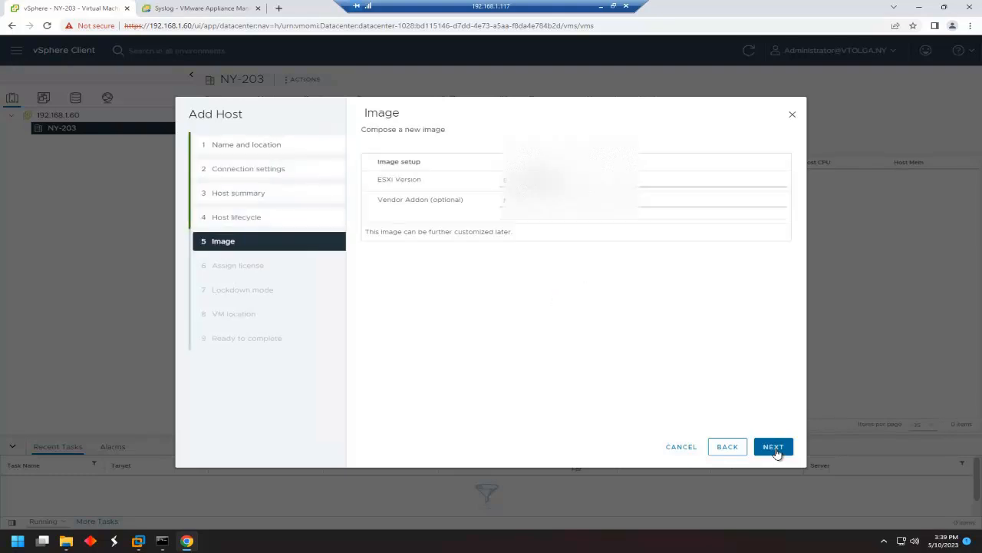
left_click(774, 447)
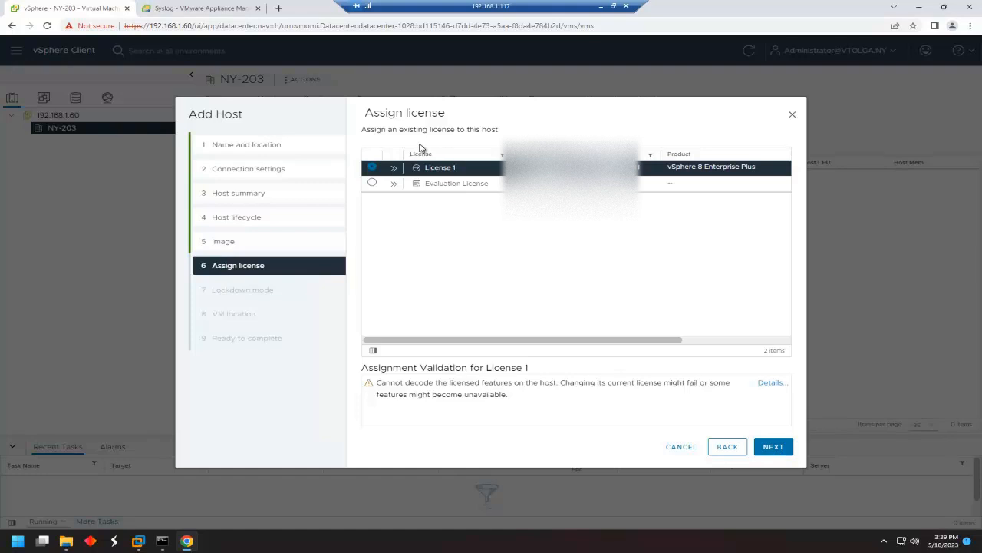
left_click(411, 182)
left_click(771, 447)
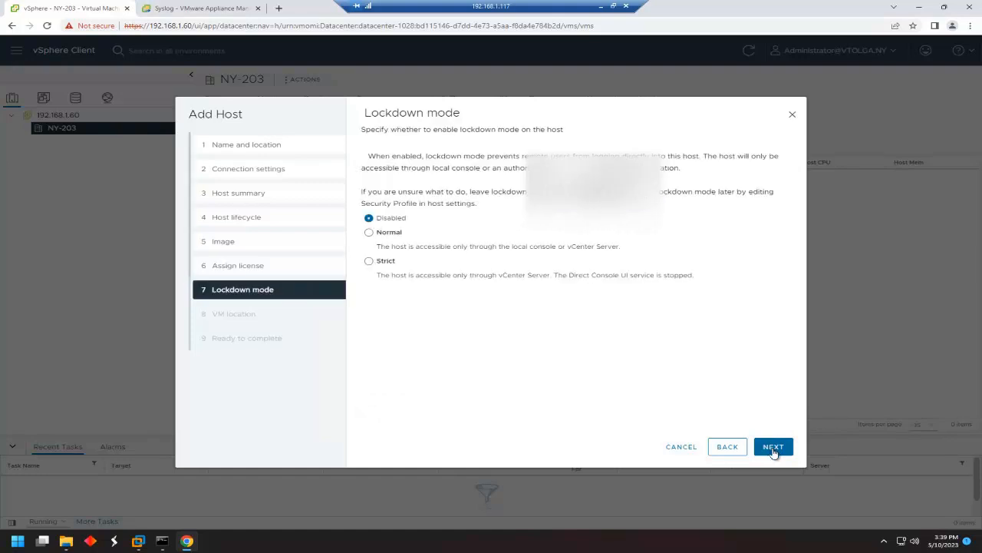
left_click(773, 447)
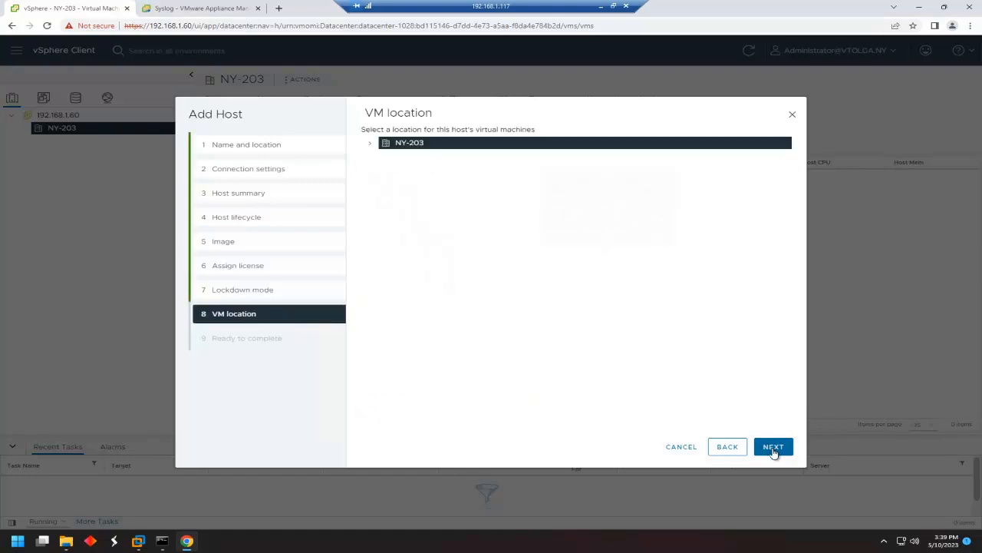
left_click(773, 447)
left_click(773, 447)
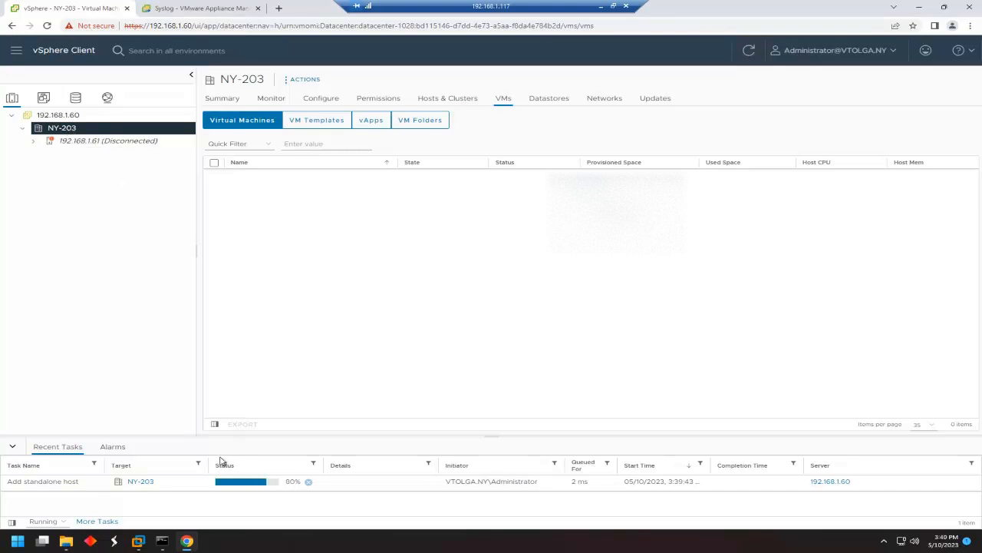
Review host 192.168.1.61's virtual switches, VMkernel adapters and physical adapters.
left_click(82, 142)
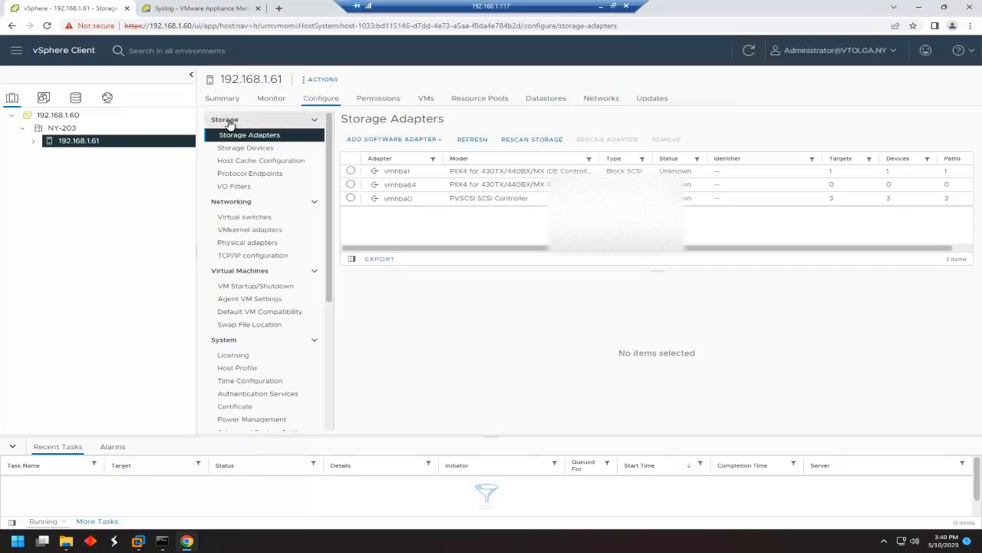
left_click(262, 219)
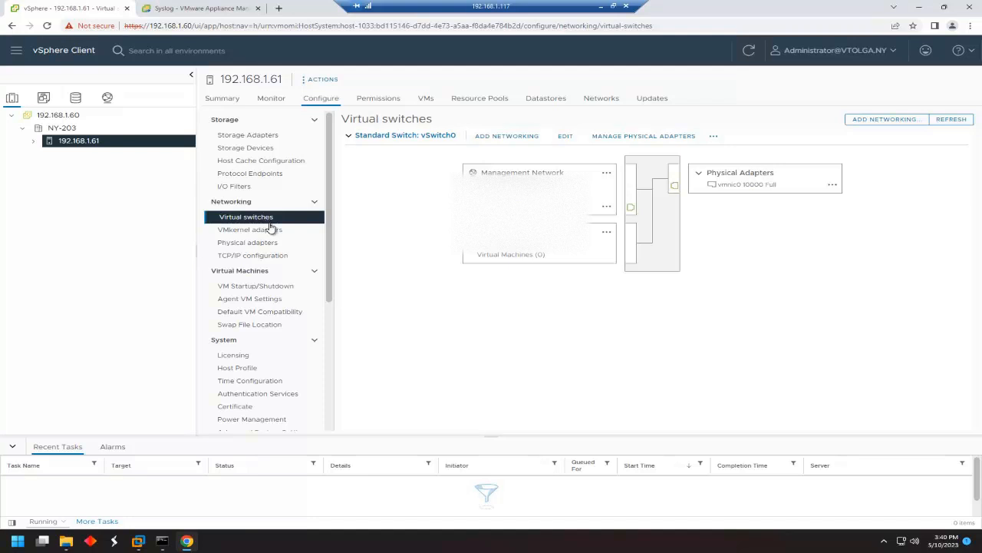
left_click(259, 232)
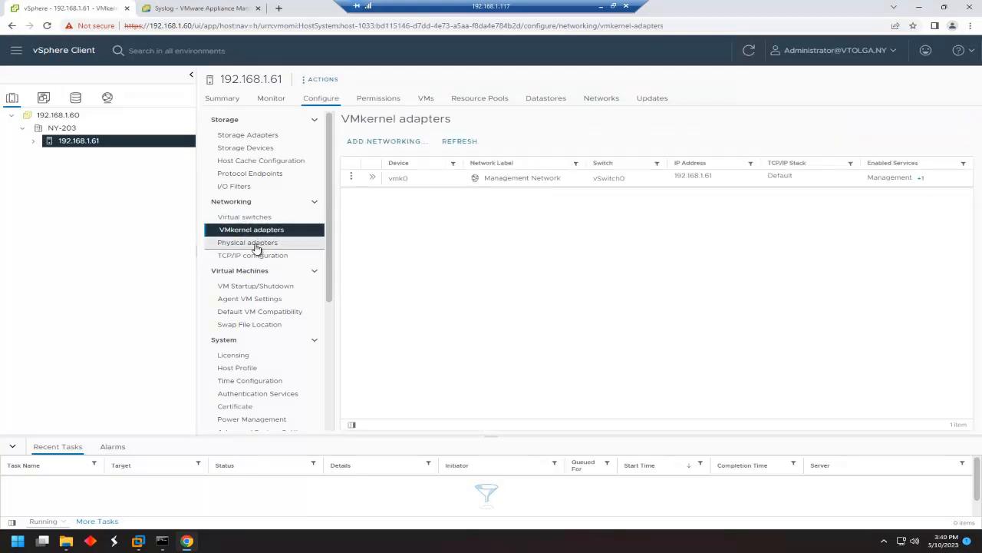
left_click(255, 244)
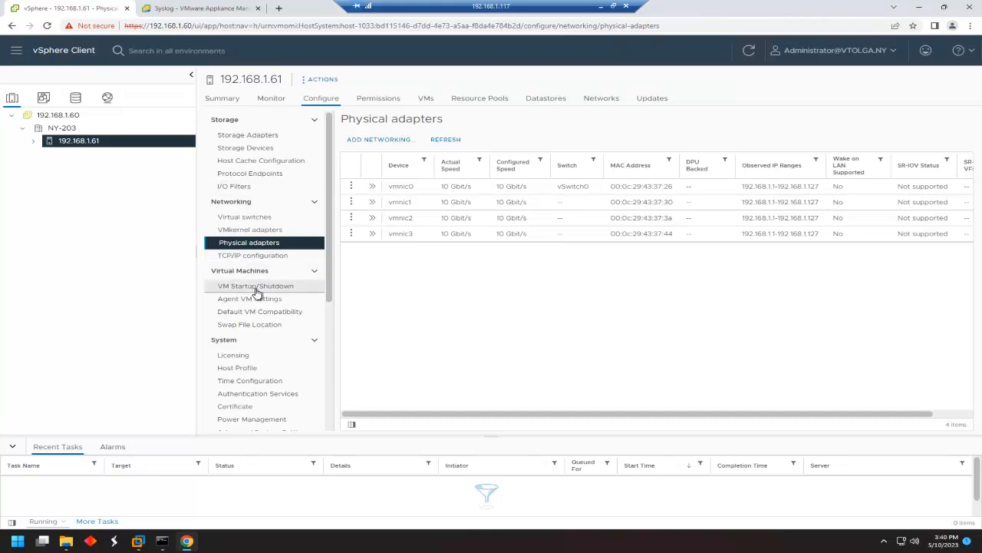
Check the host's storage adapters and addable software adapters, then view its All Issues list.
left_click(251, 135)
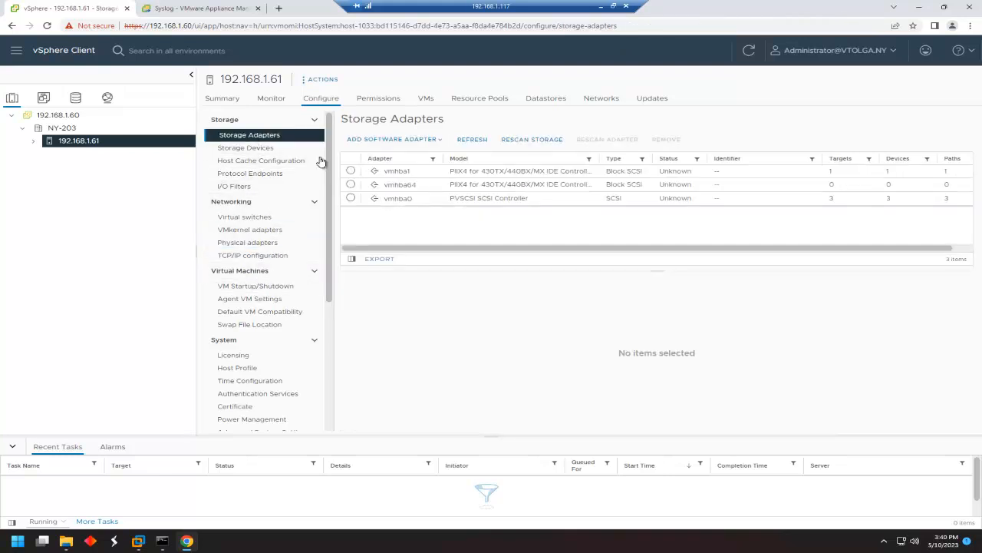
left_click(396, 139)
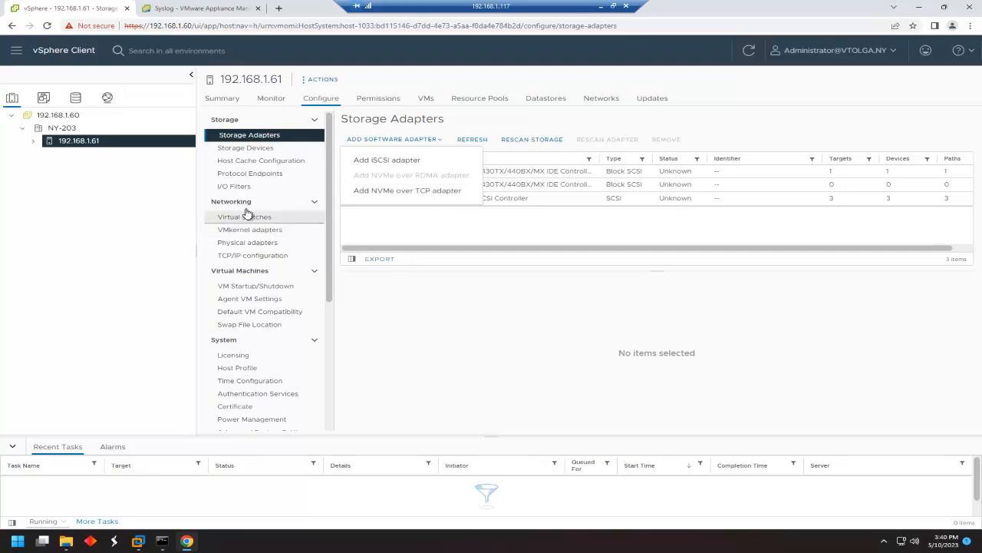
left_click(271, 99)
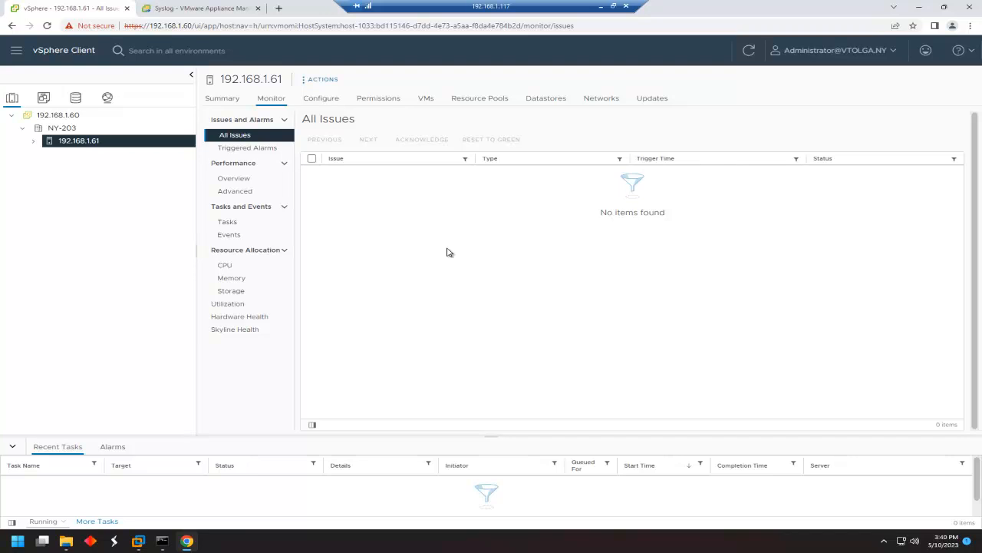
Show host 192.168.1.61's real-time Performance Overview charts, then preview the Workstation VMs.
left_click(234, 179)
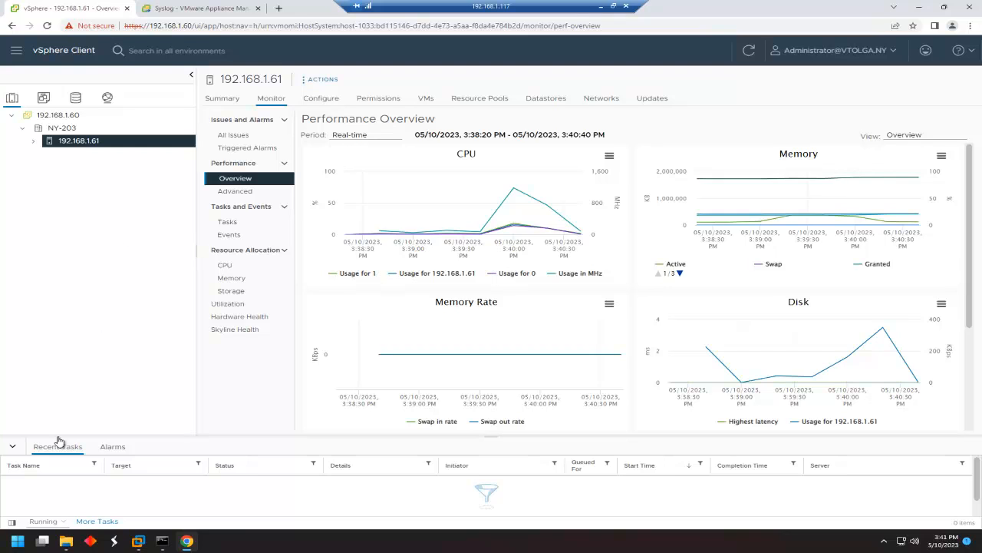
left_click(138, 541)
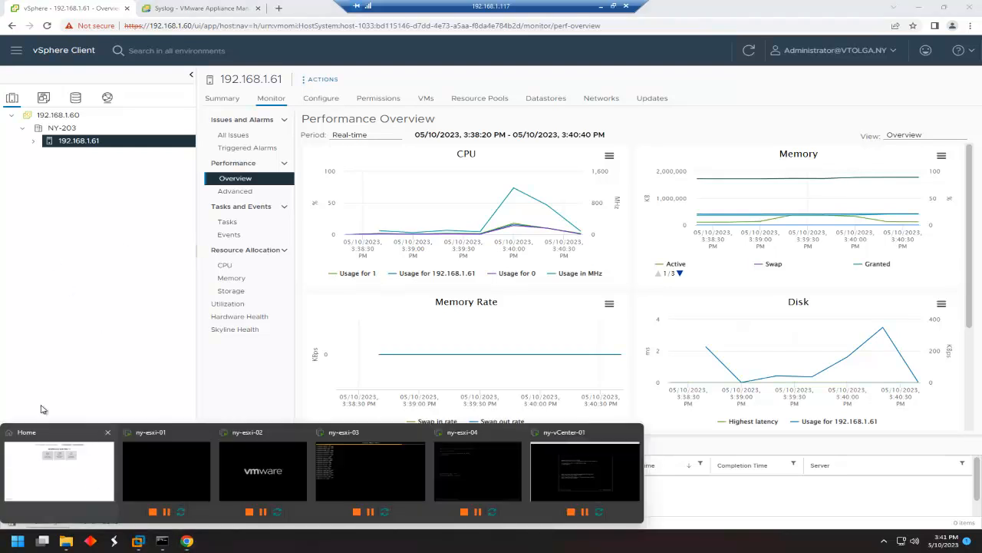